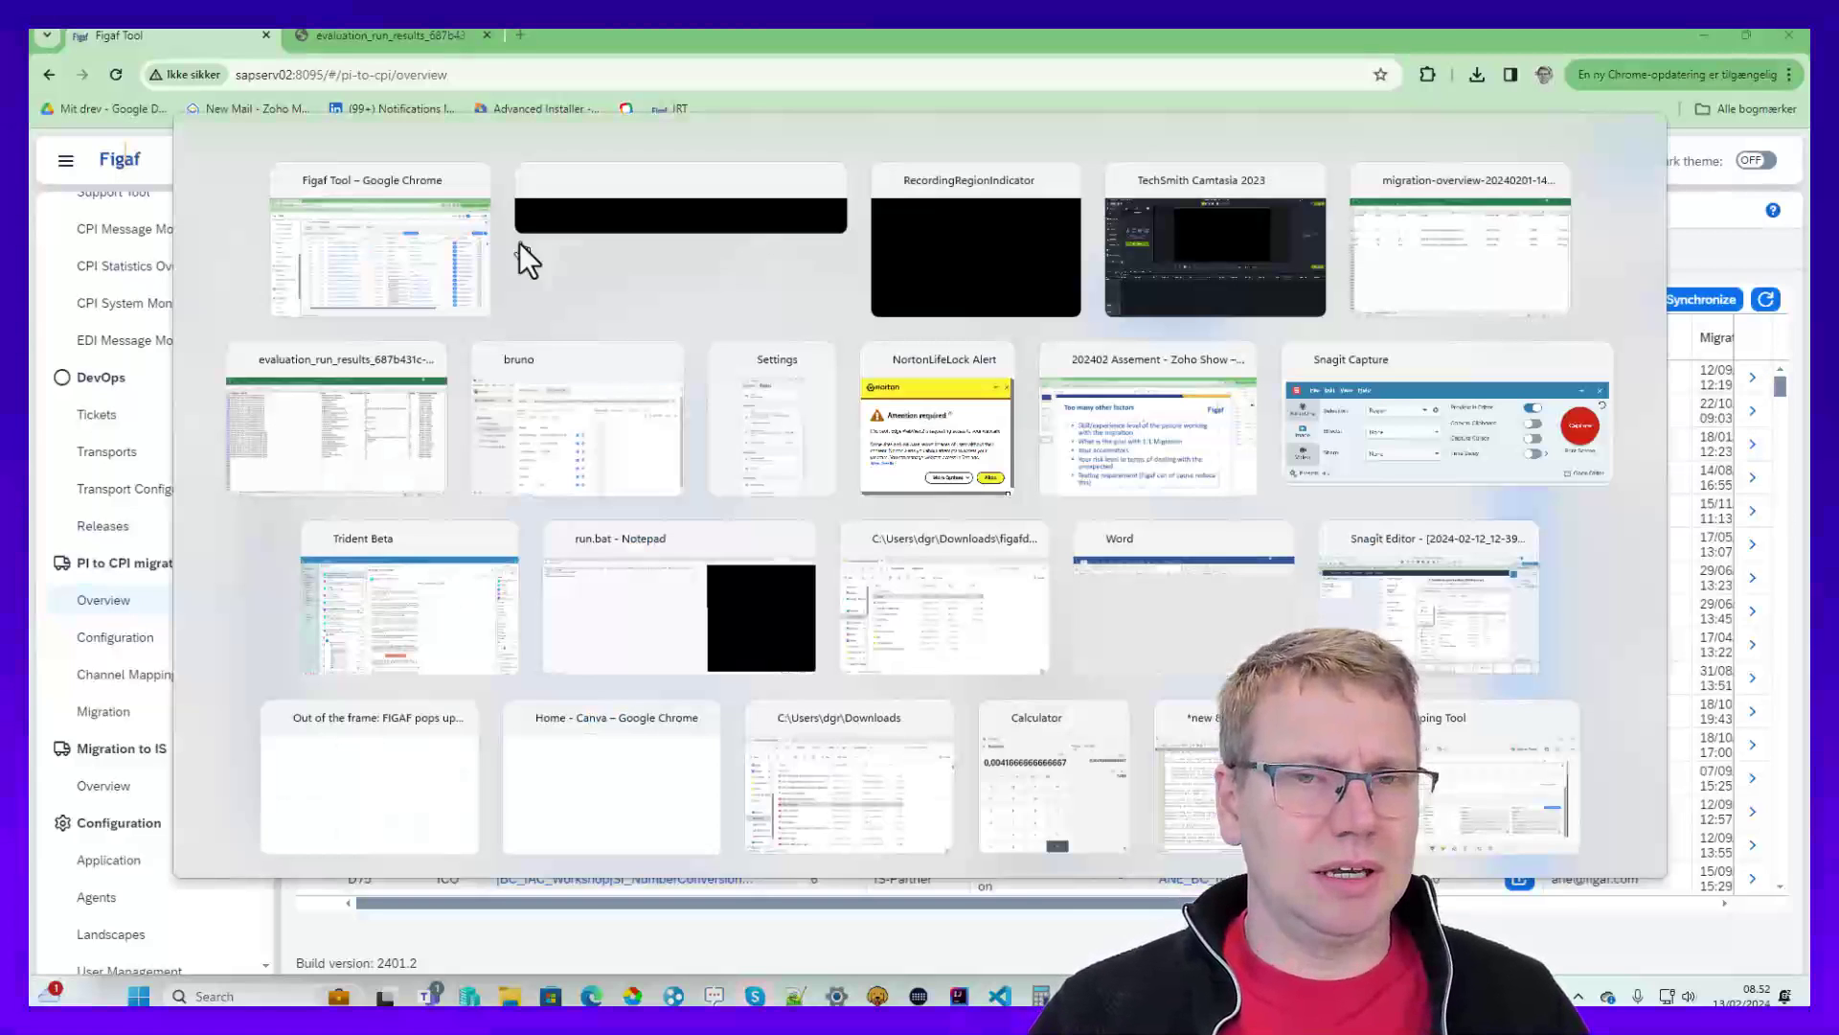
- Switch from the Figaf migration overview to the evaluation_run_results Excel workbook
key("alt+Tab")
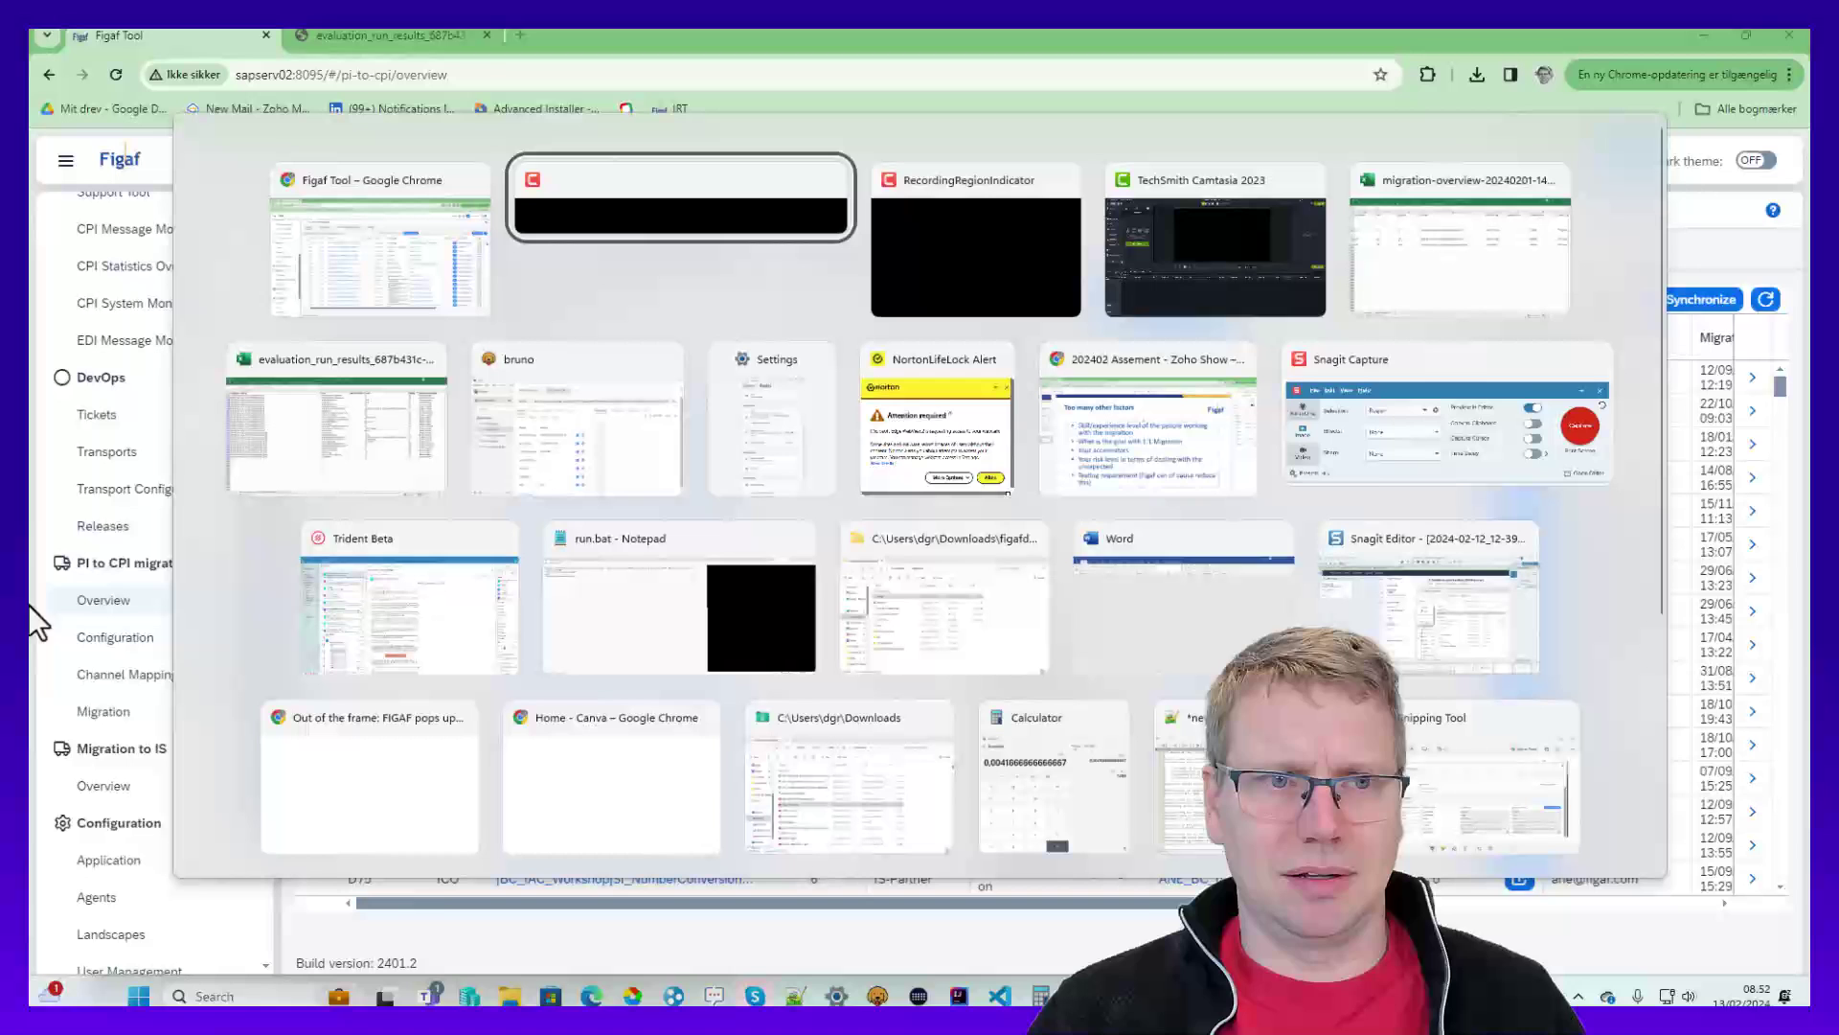
- View the Eval by Integration Scenario sheet, then return to the Figaf Tool window
left_click(307, 452)
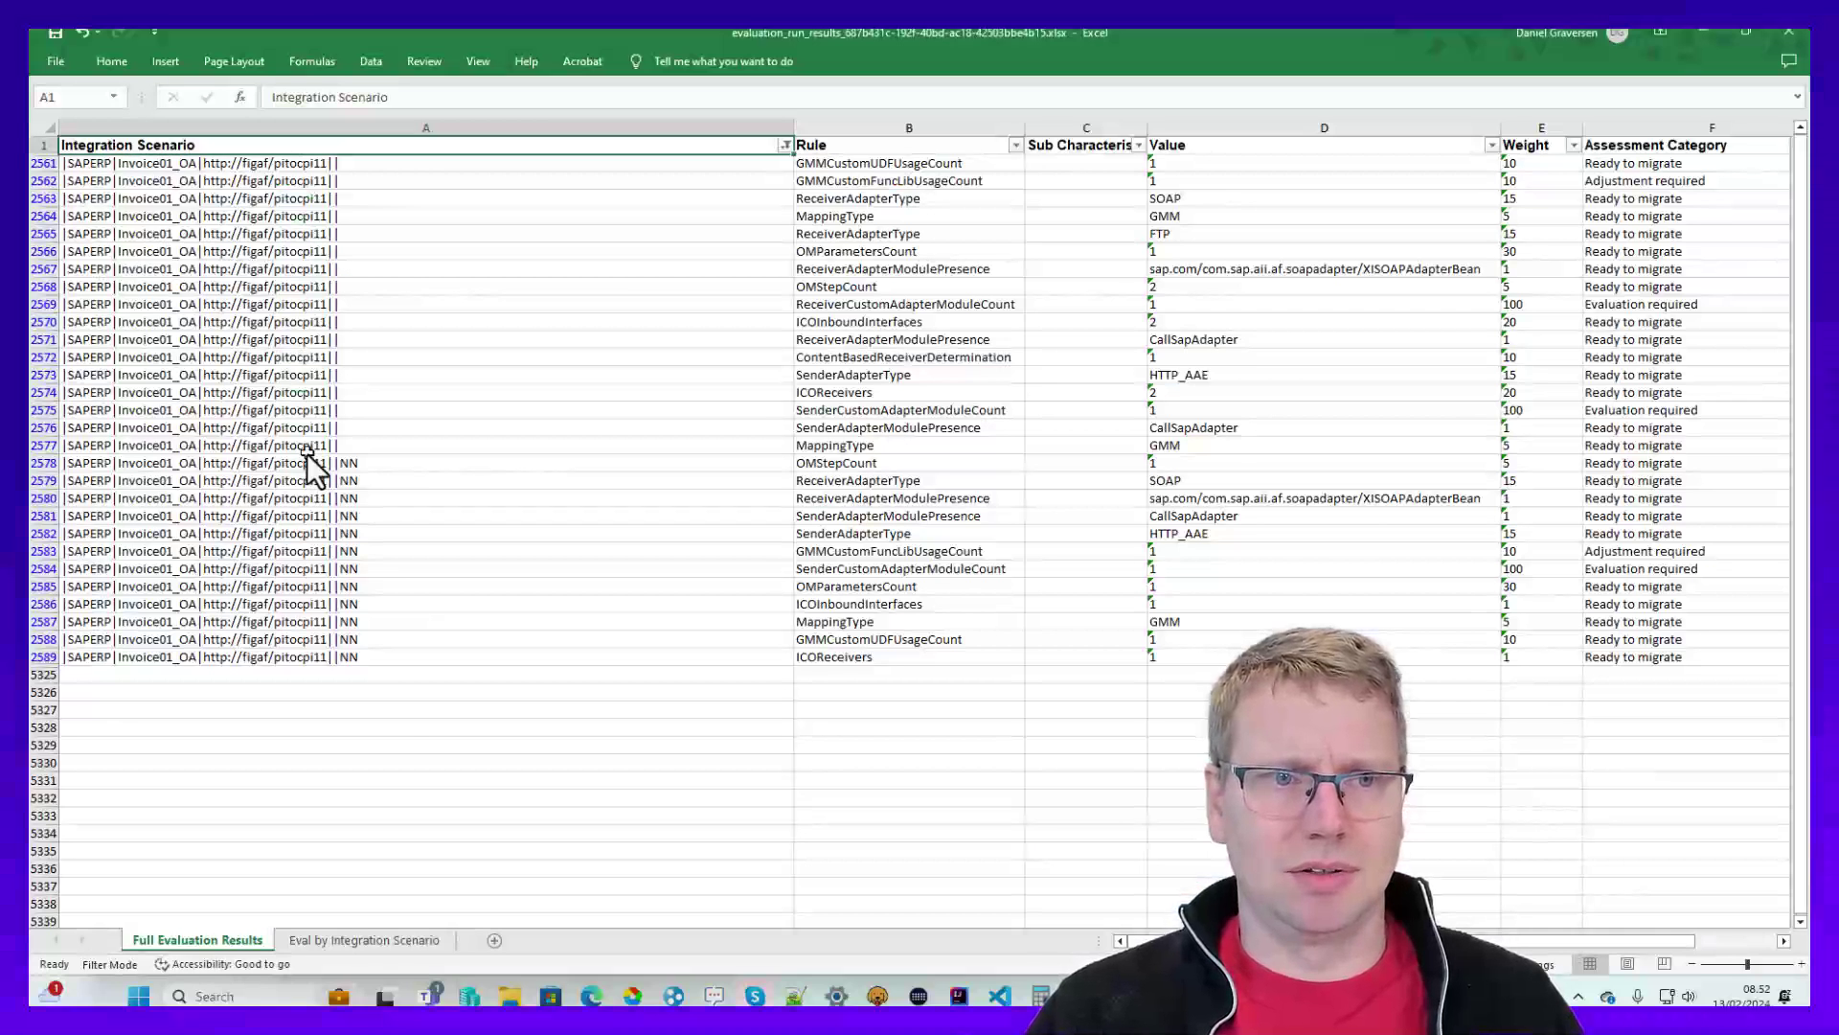
left_click(339, 940)
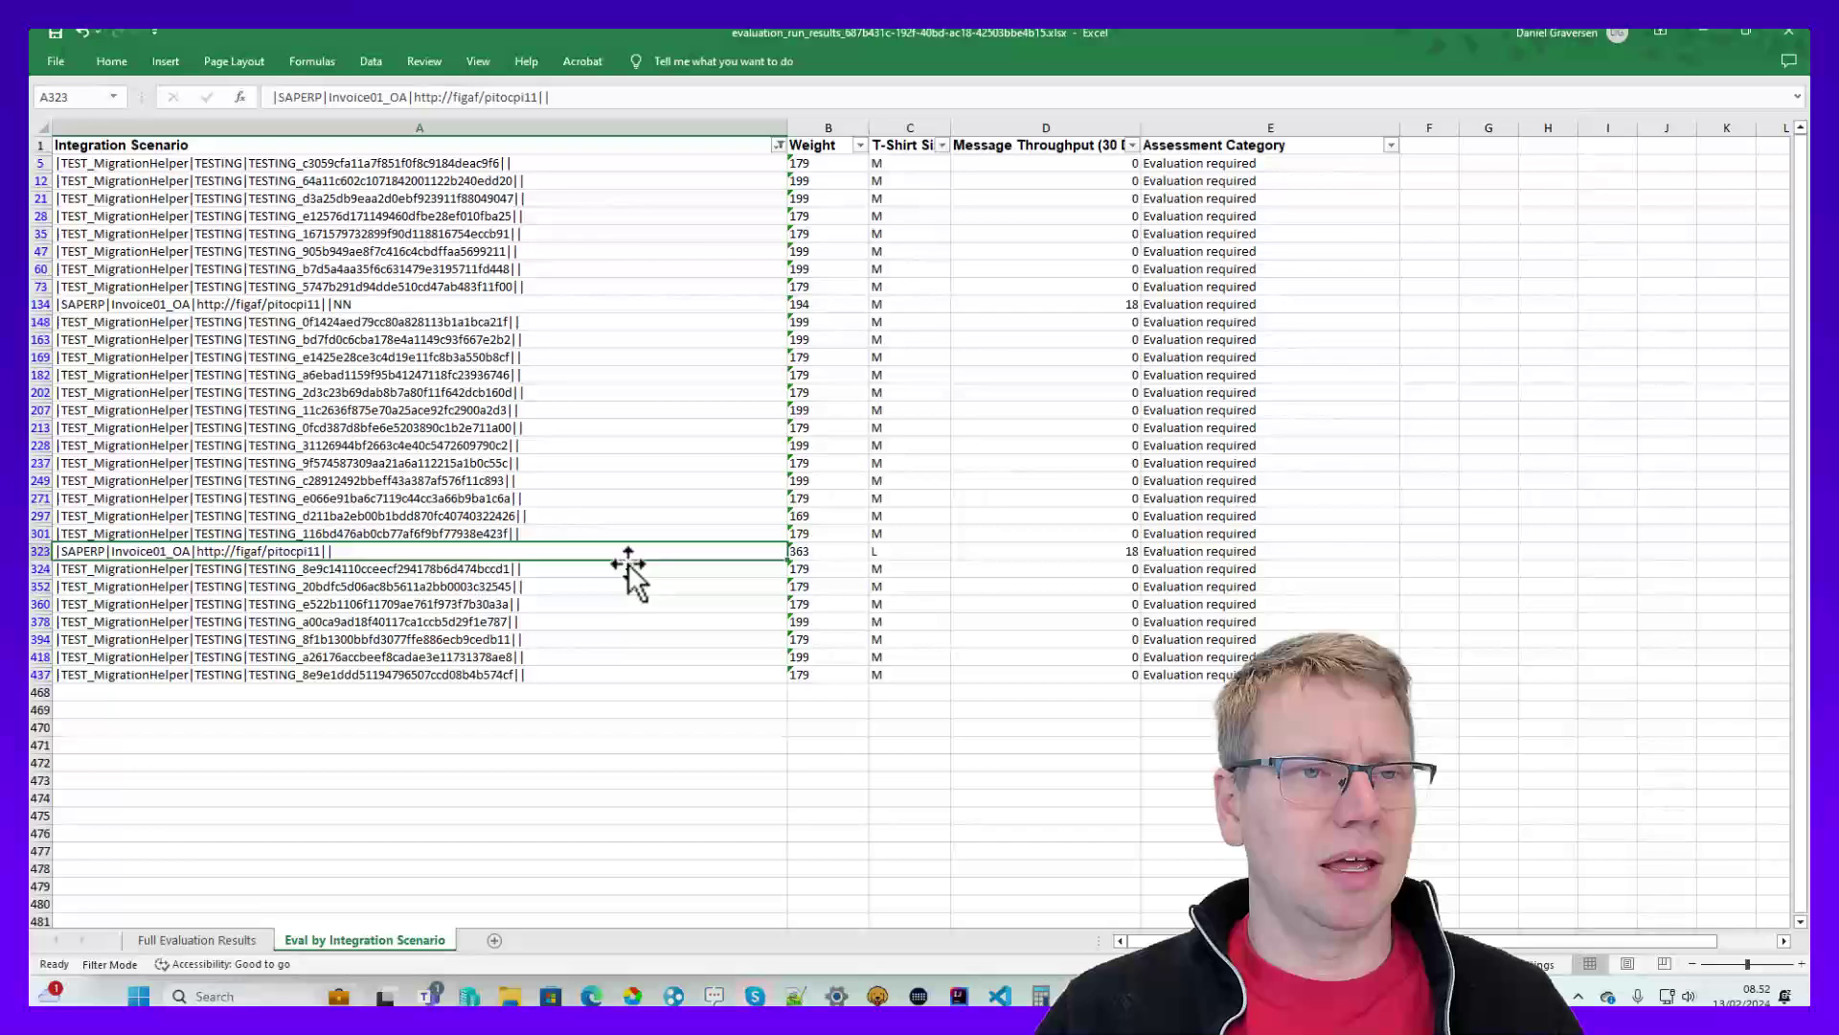
key("alt+Tab")
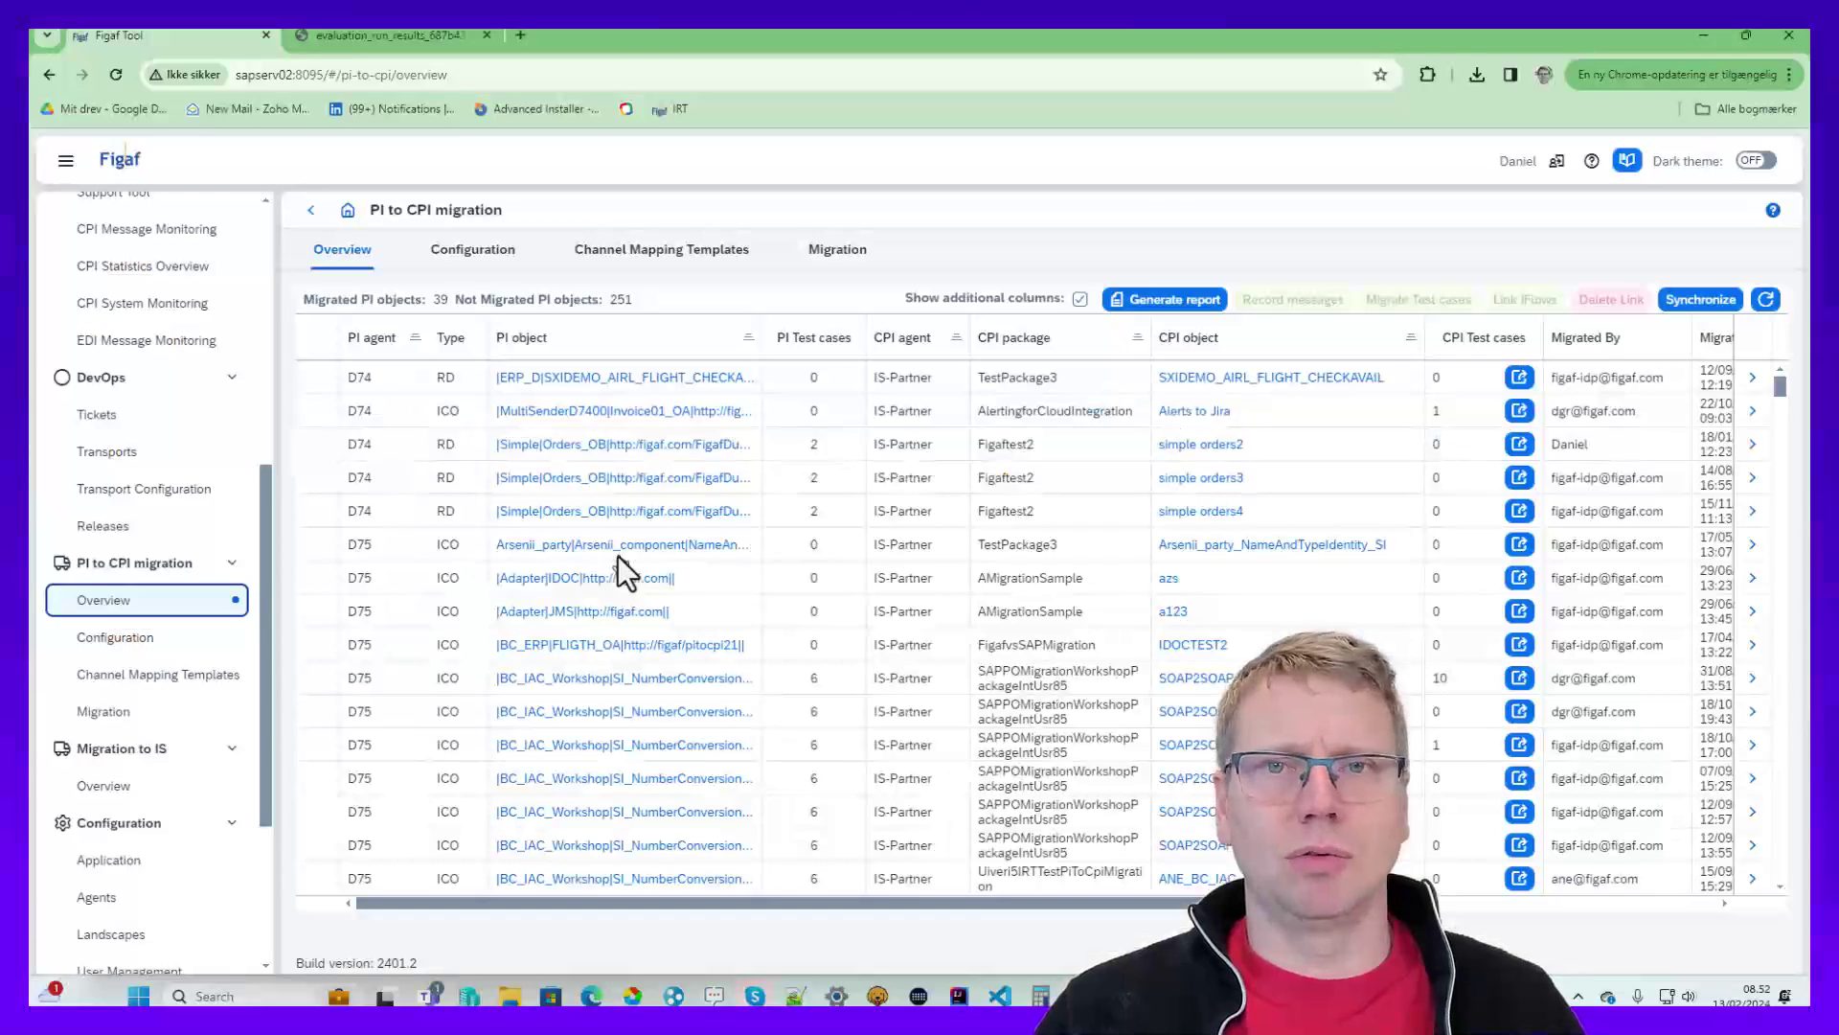
- Open the evaluation run results PDF and highlight the 16 and 40 hour Large effort values
left_click(347, 34)
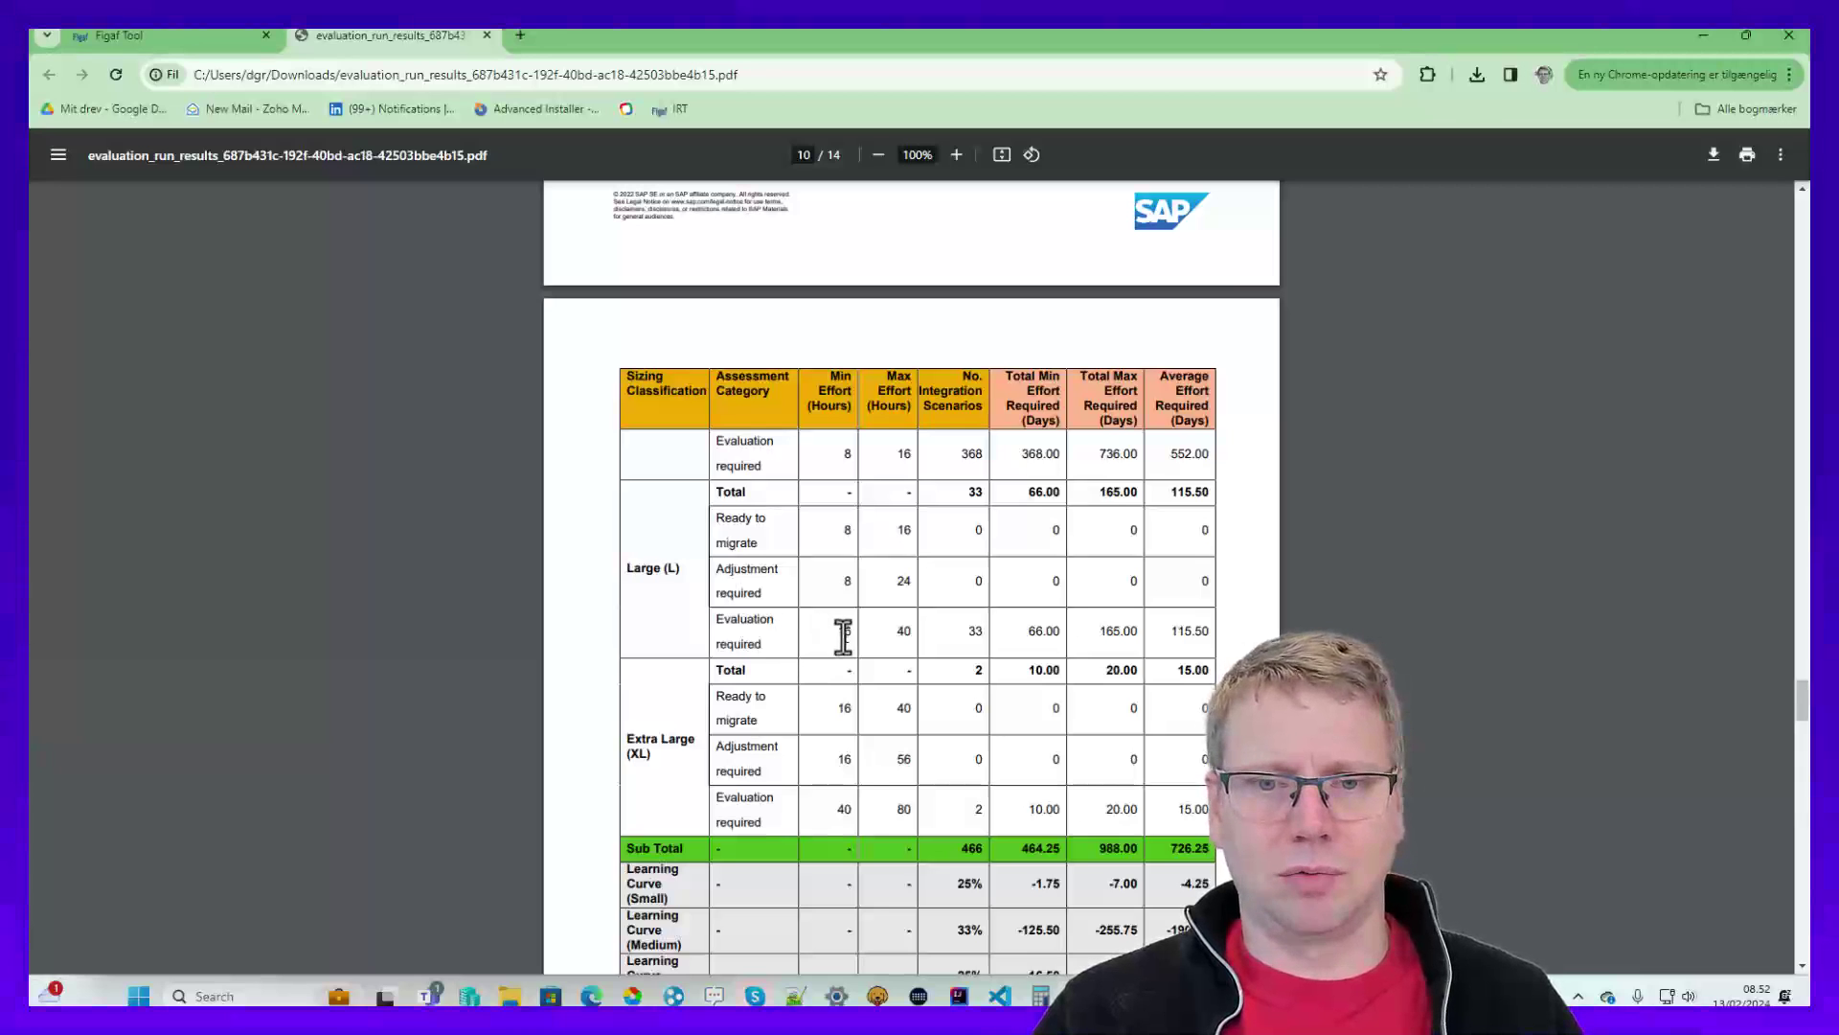
left_click_drag(839, 632, 912, 633)
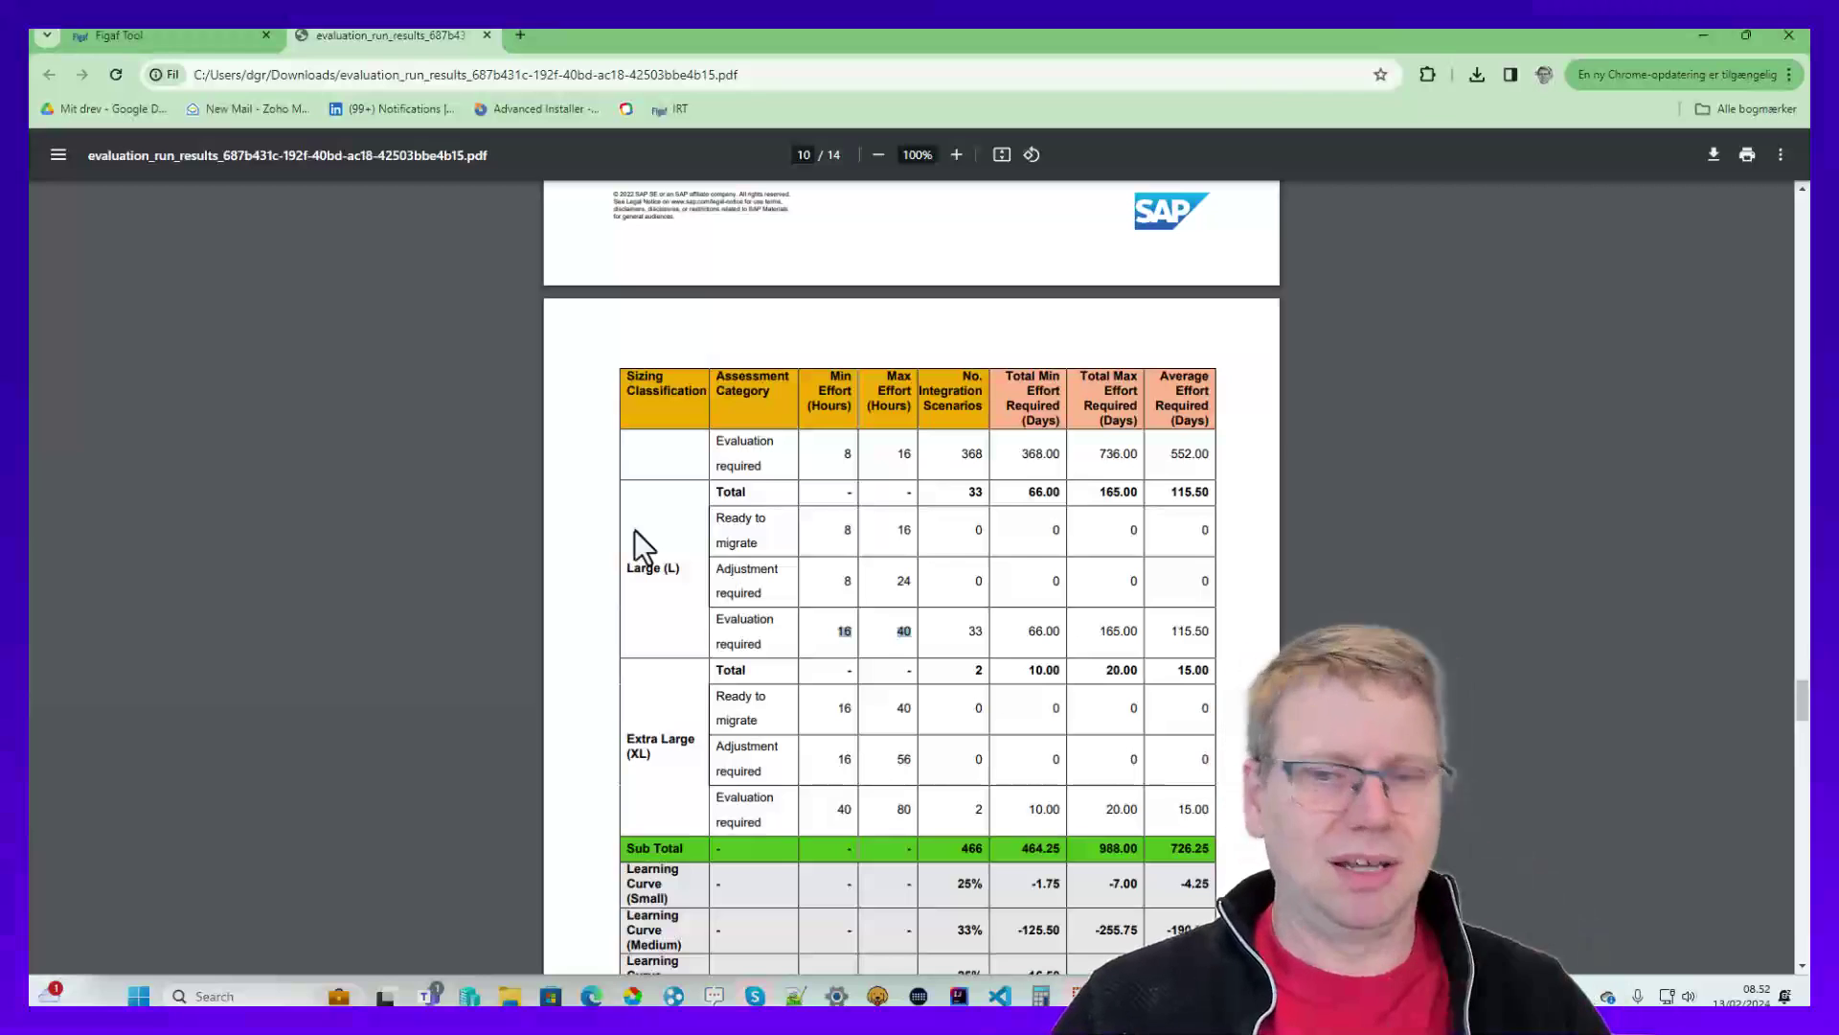
- Review Invoice01_OA rules like OMStepCount and ReceiverCustomAdapterModuleCount on the Full Evaluation Results sheet
key("alt+Tab")
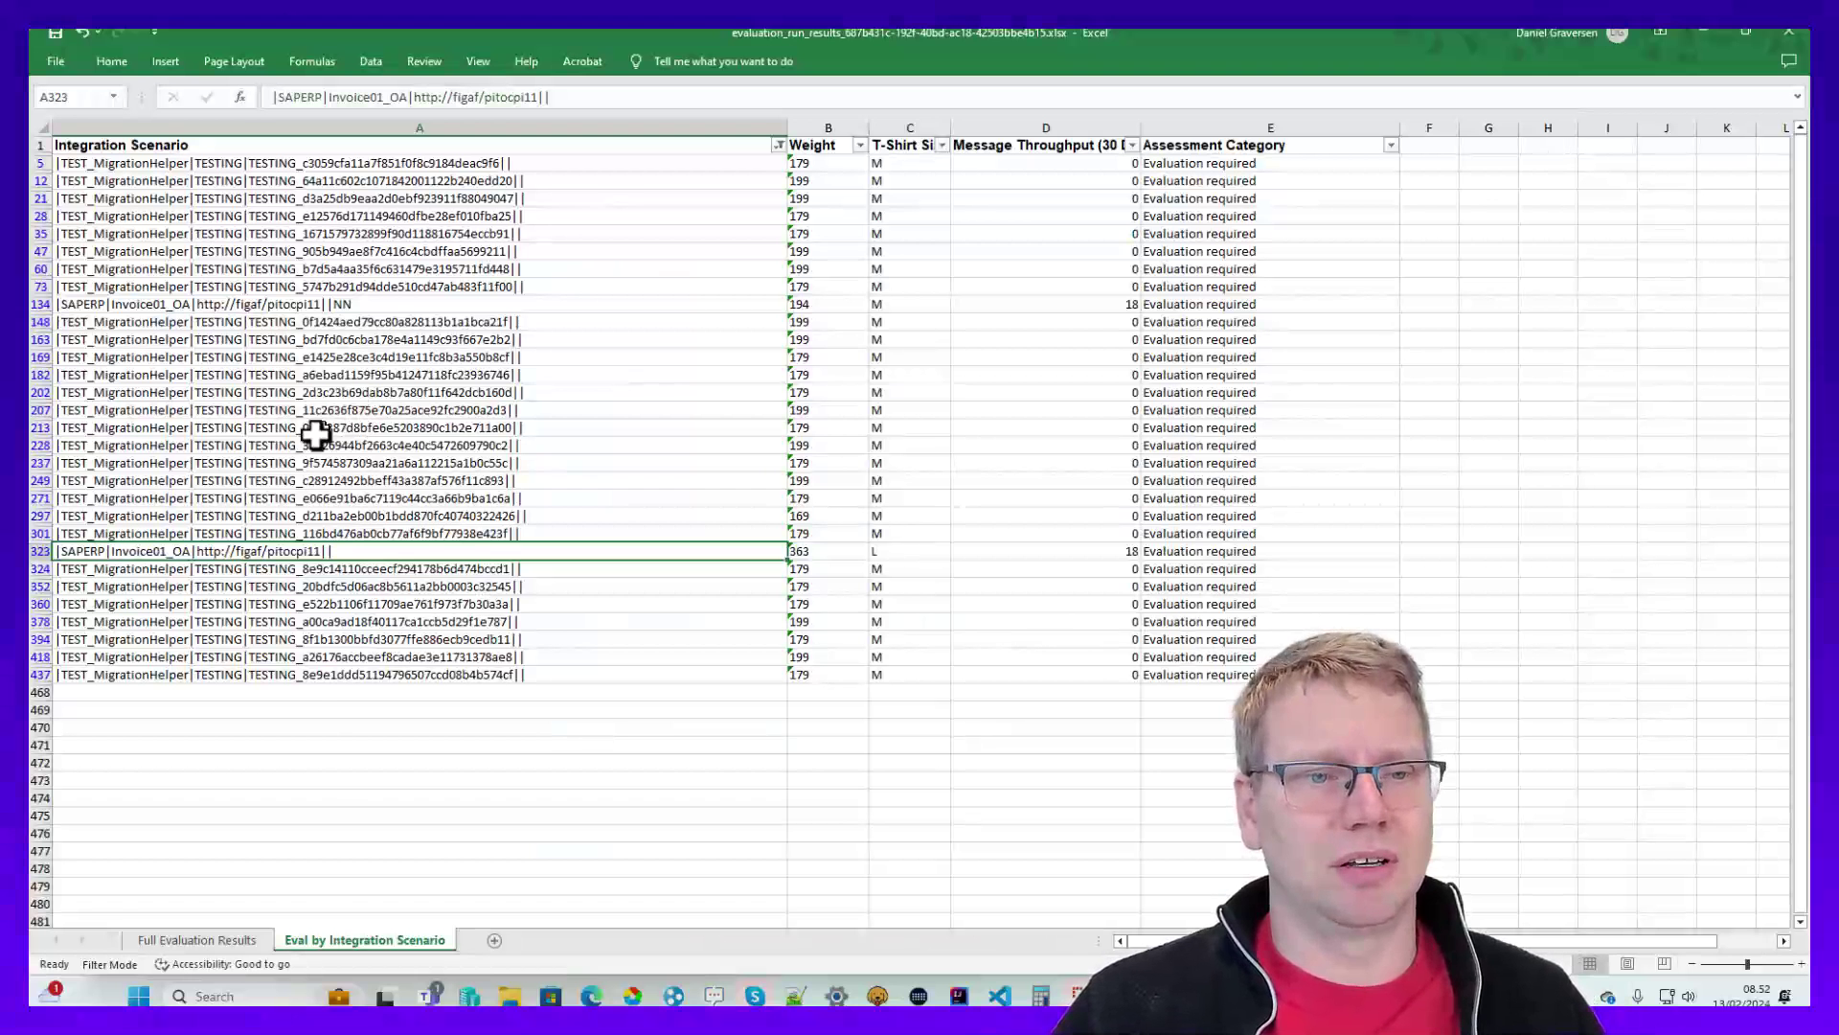
left_click(178, 942)
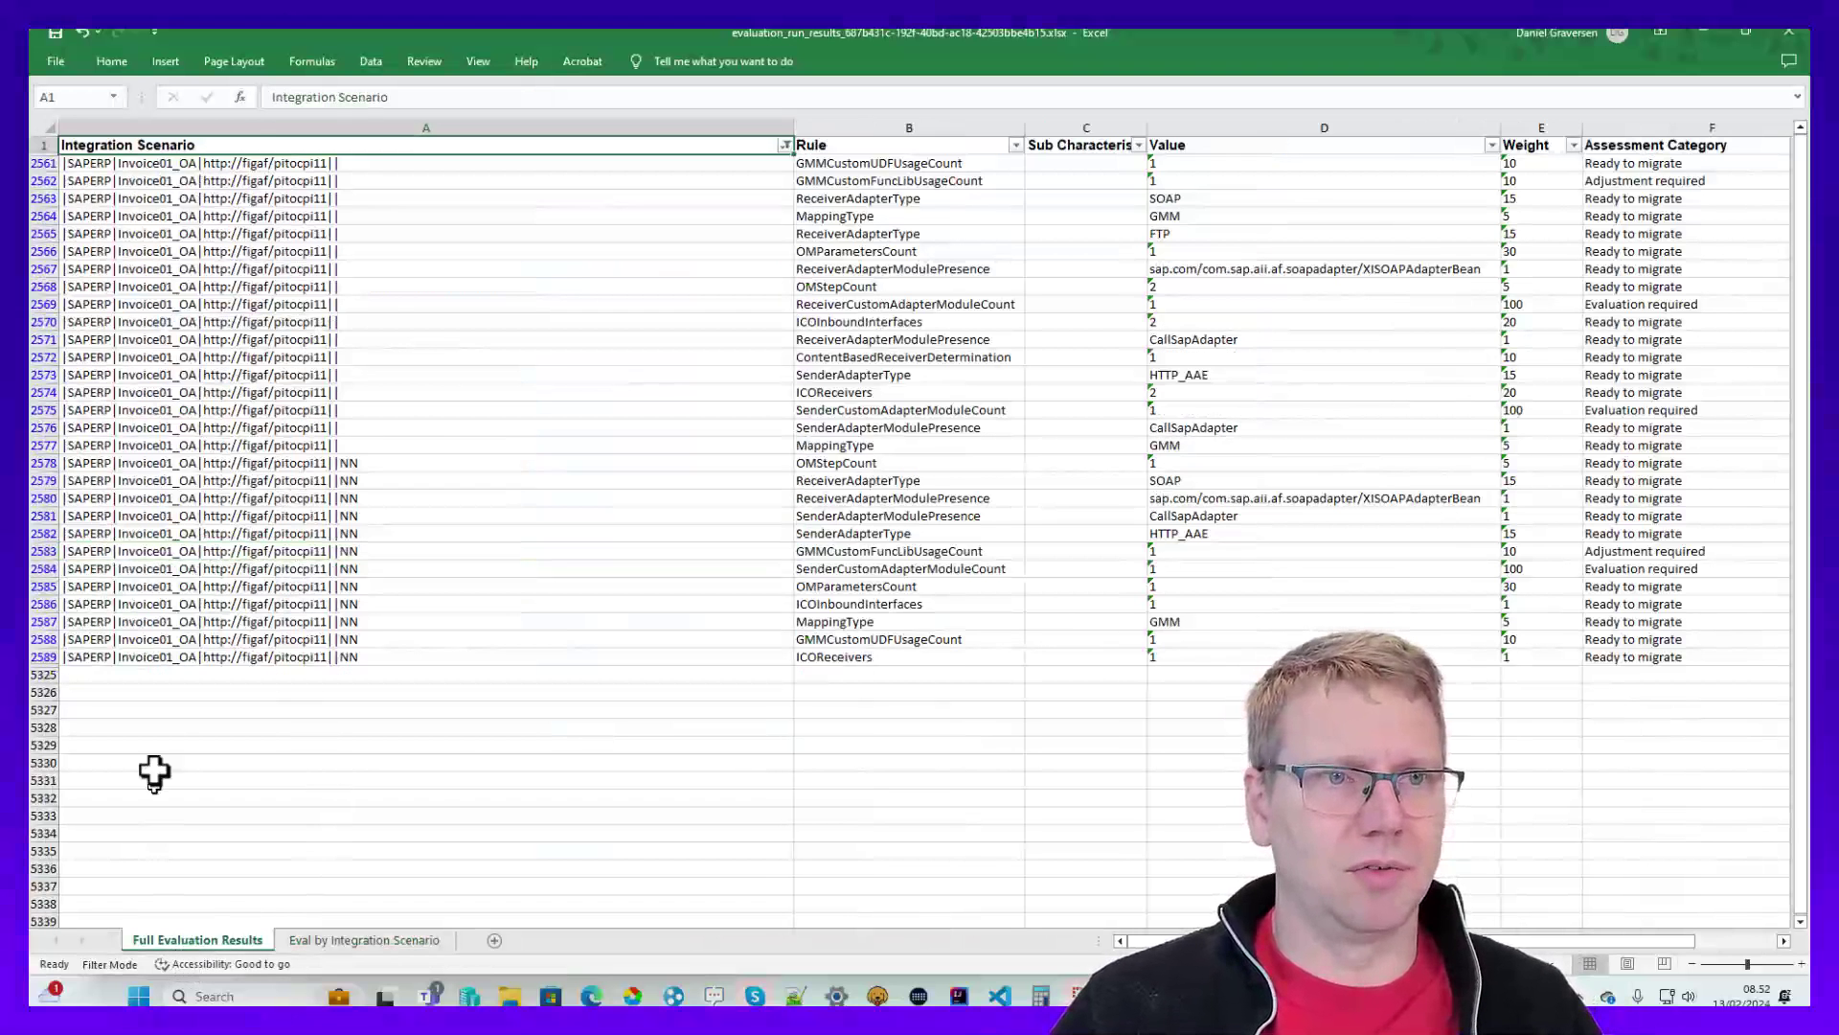
left_click(249, 179)
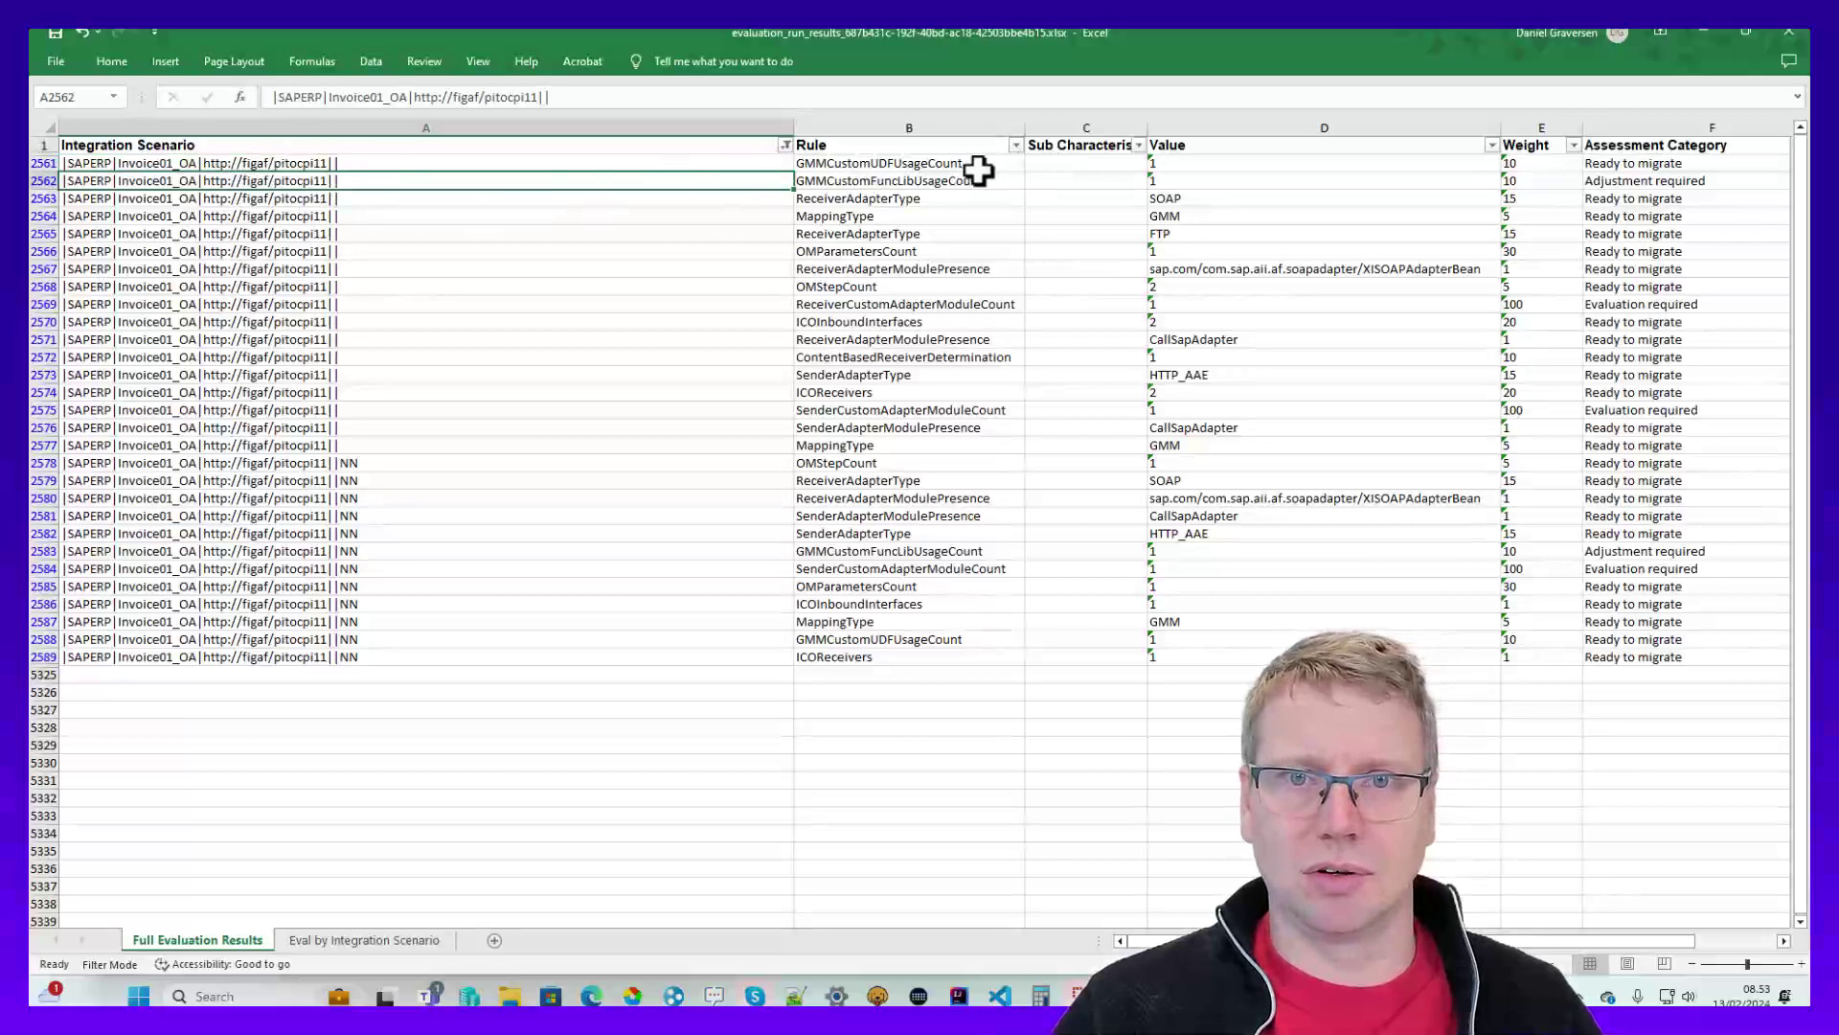
left_click_drag(978, 170, 905, 253)
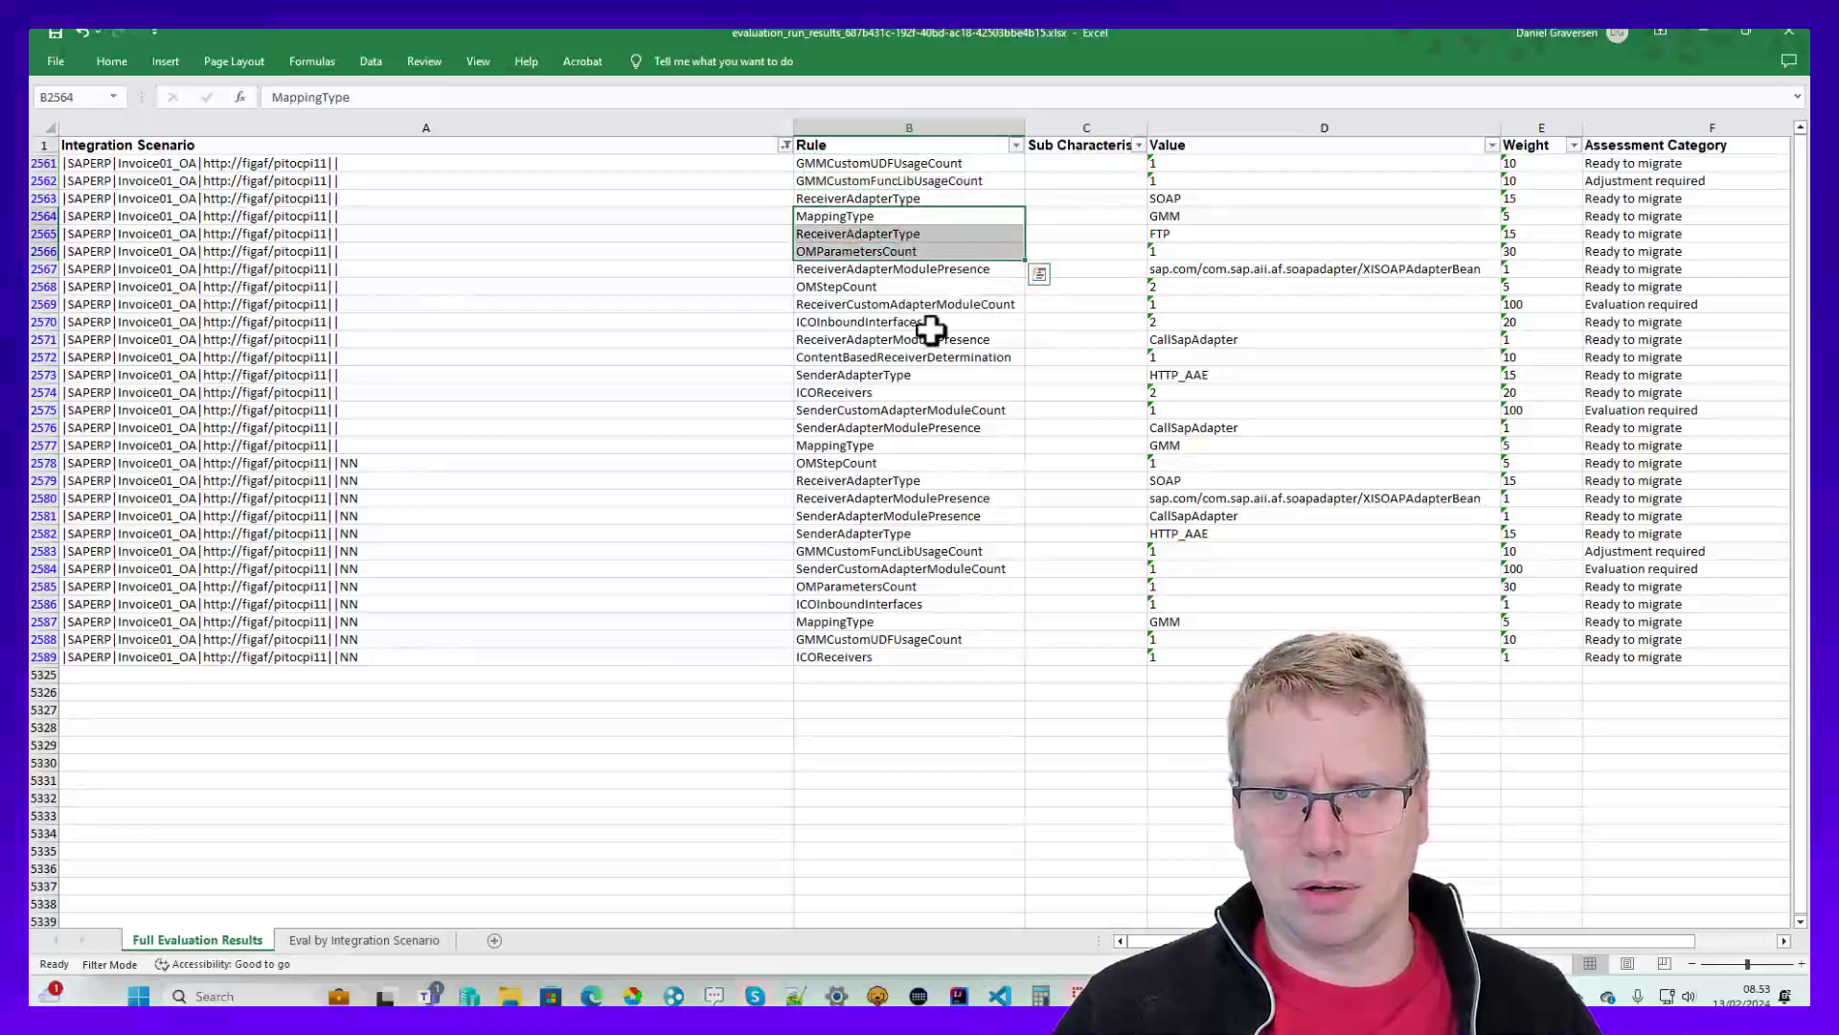
left_click(932, 286)
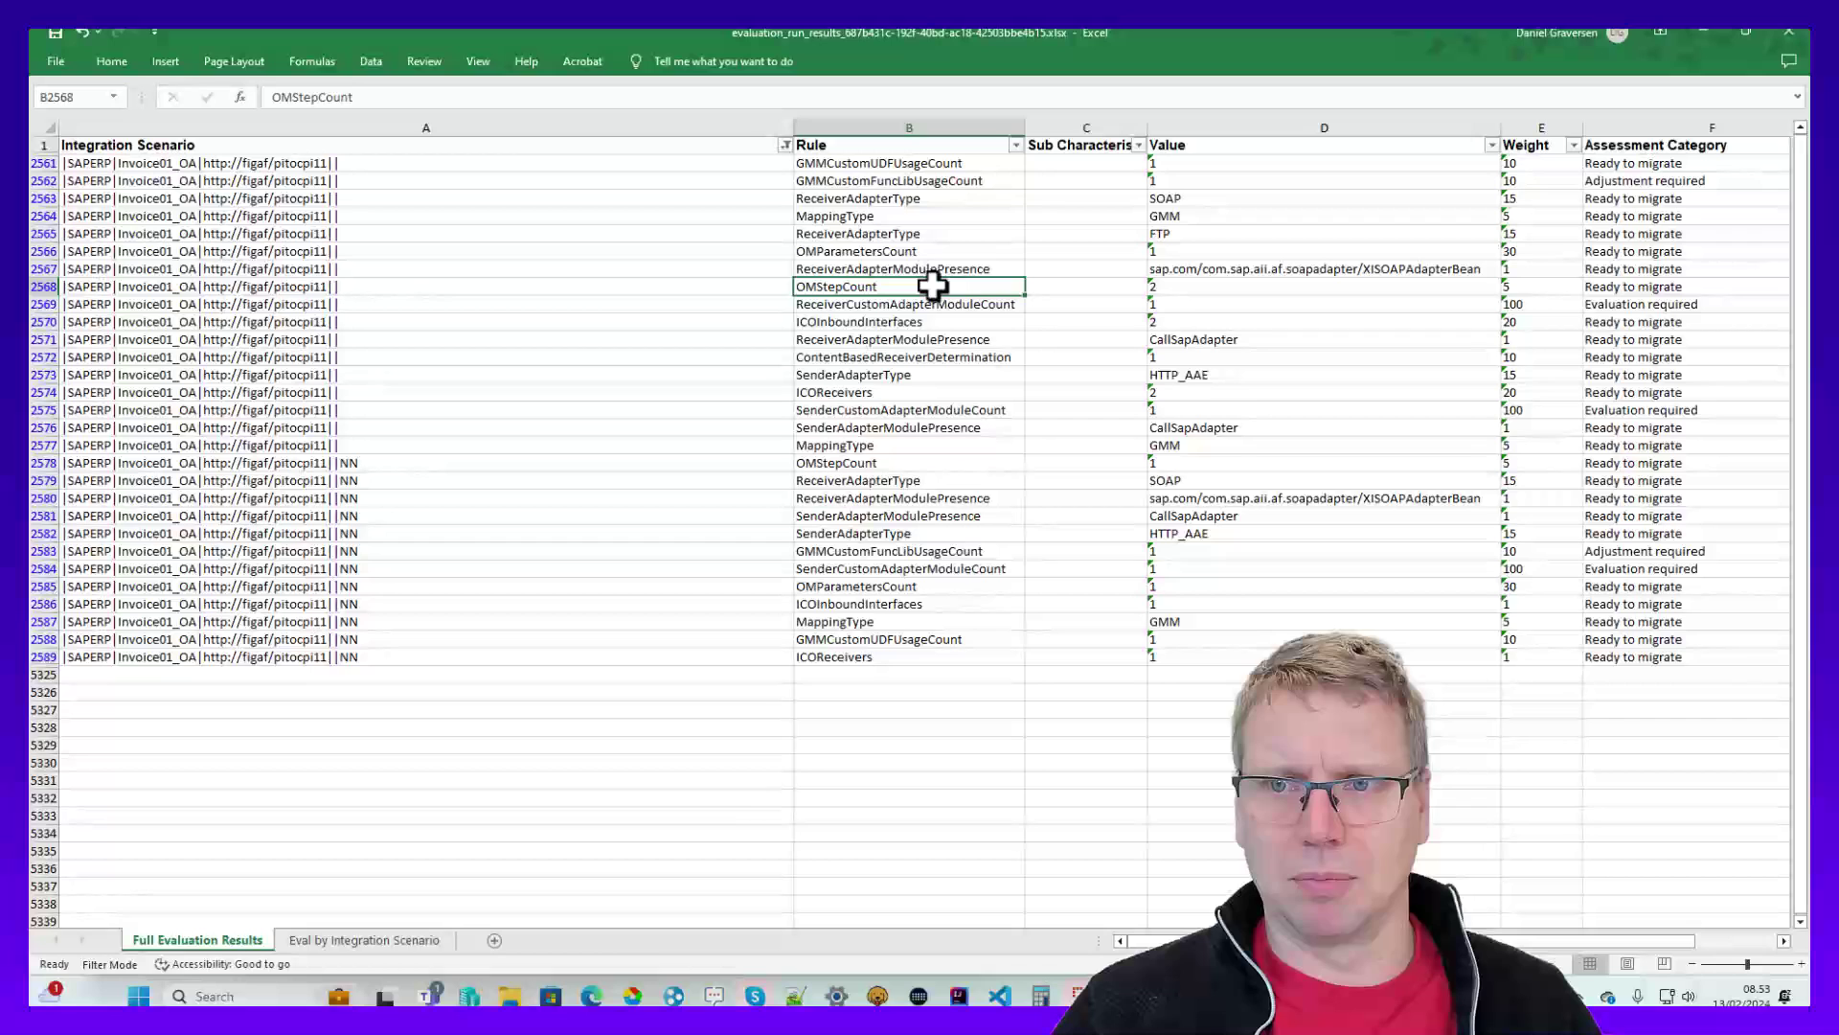
left_click(937, 271)
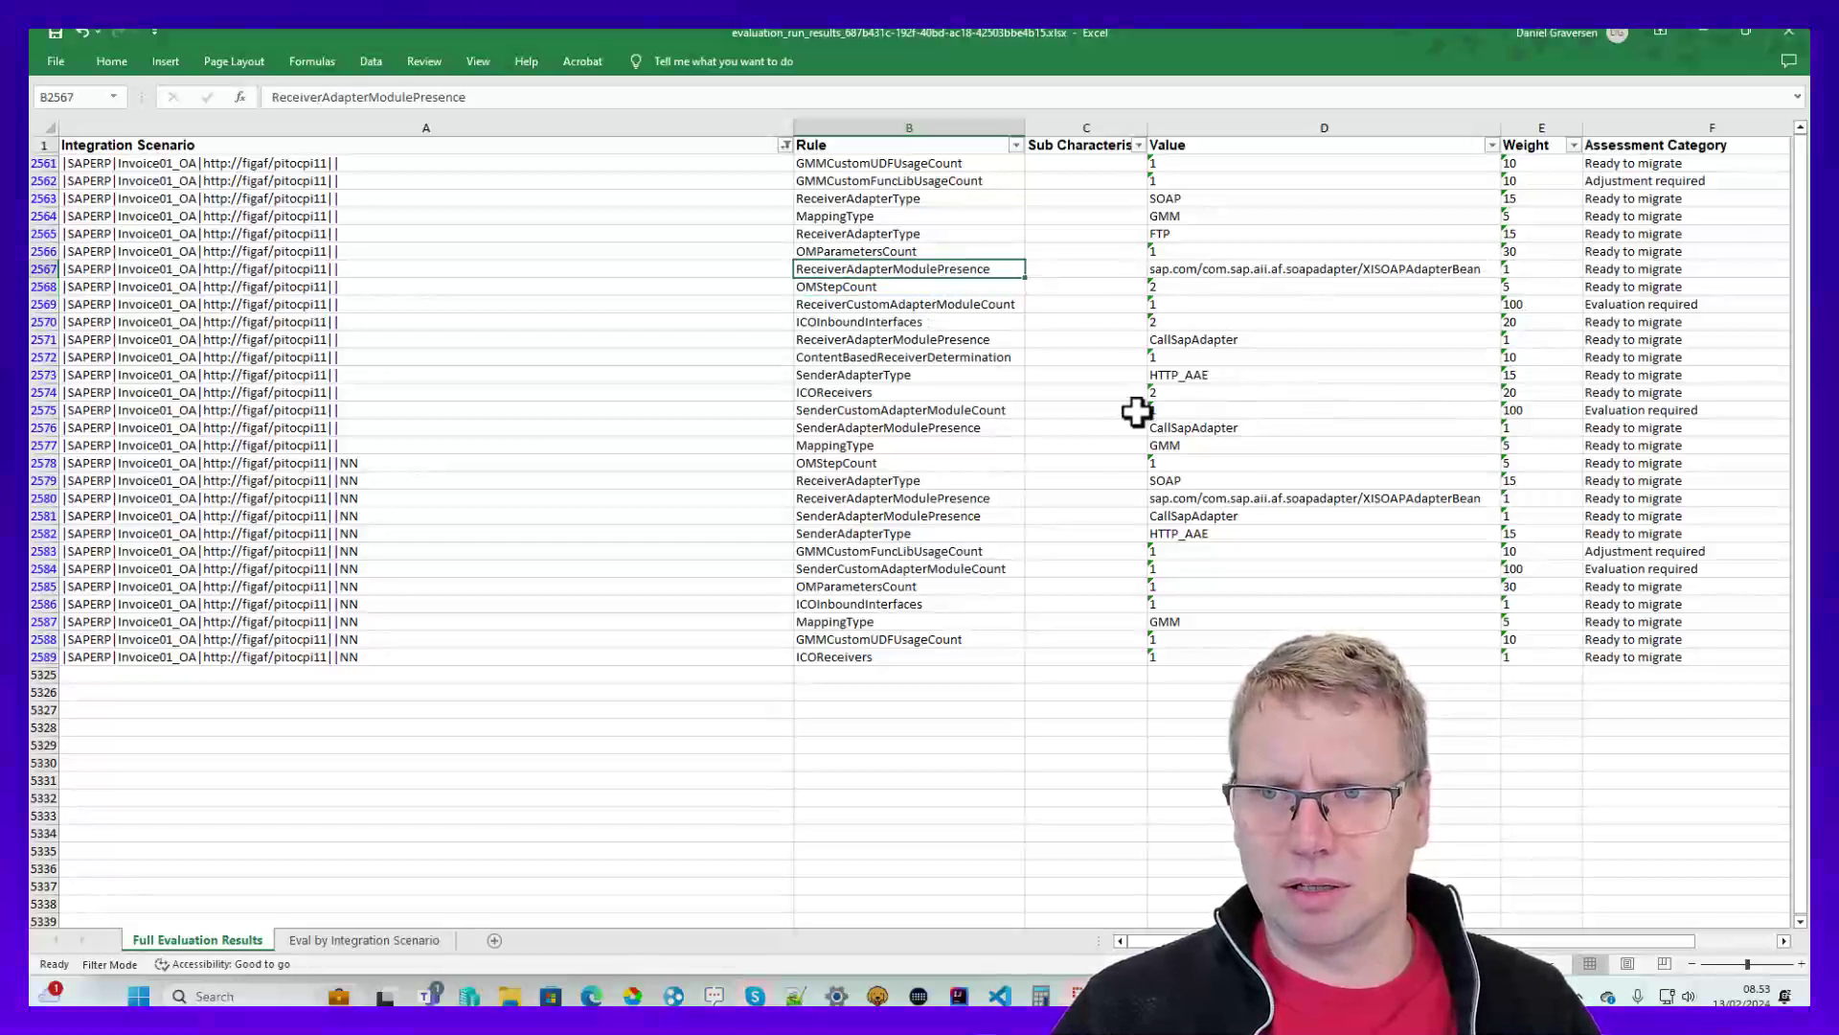
left_click(1322, 305)
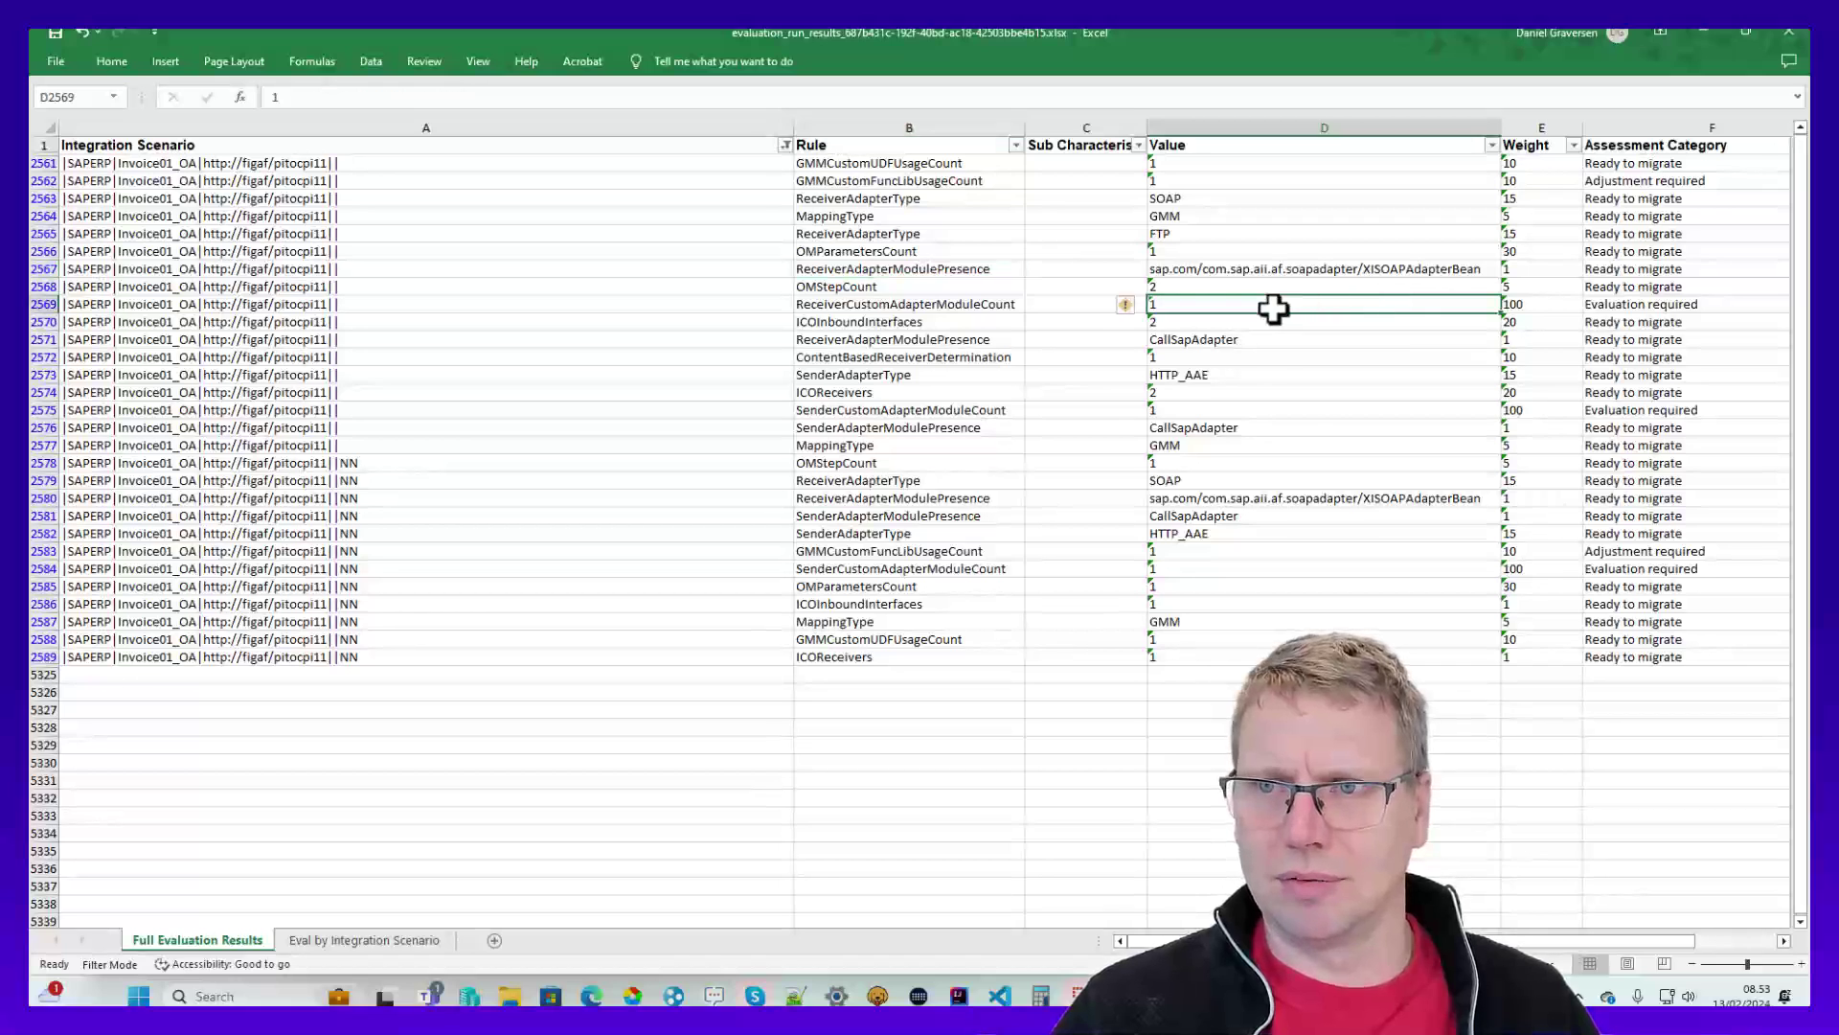
left_click_drag(1273, 307, 833, 321)
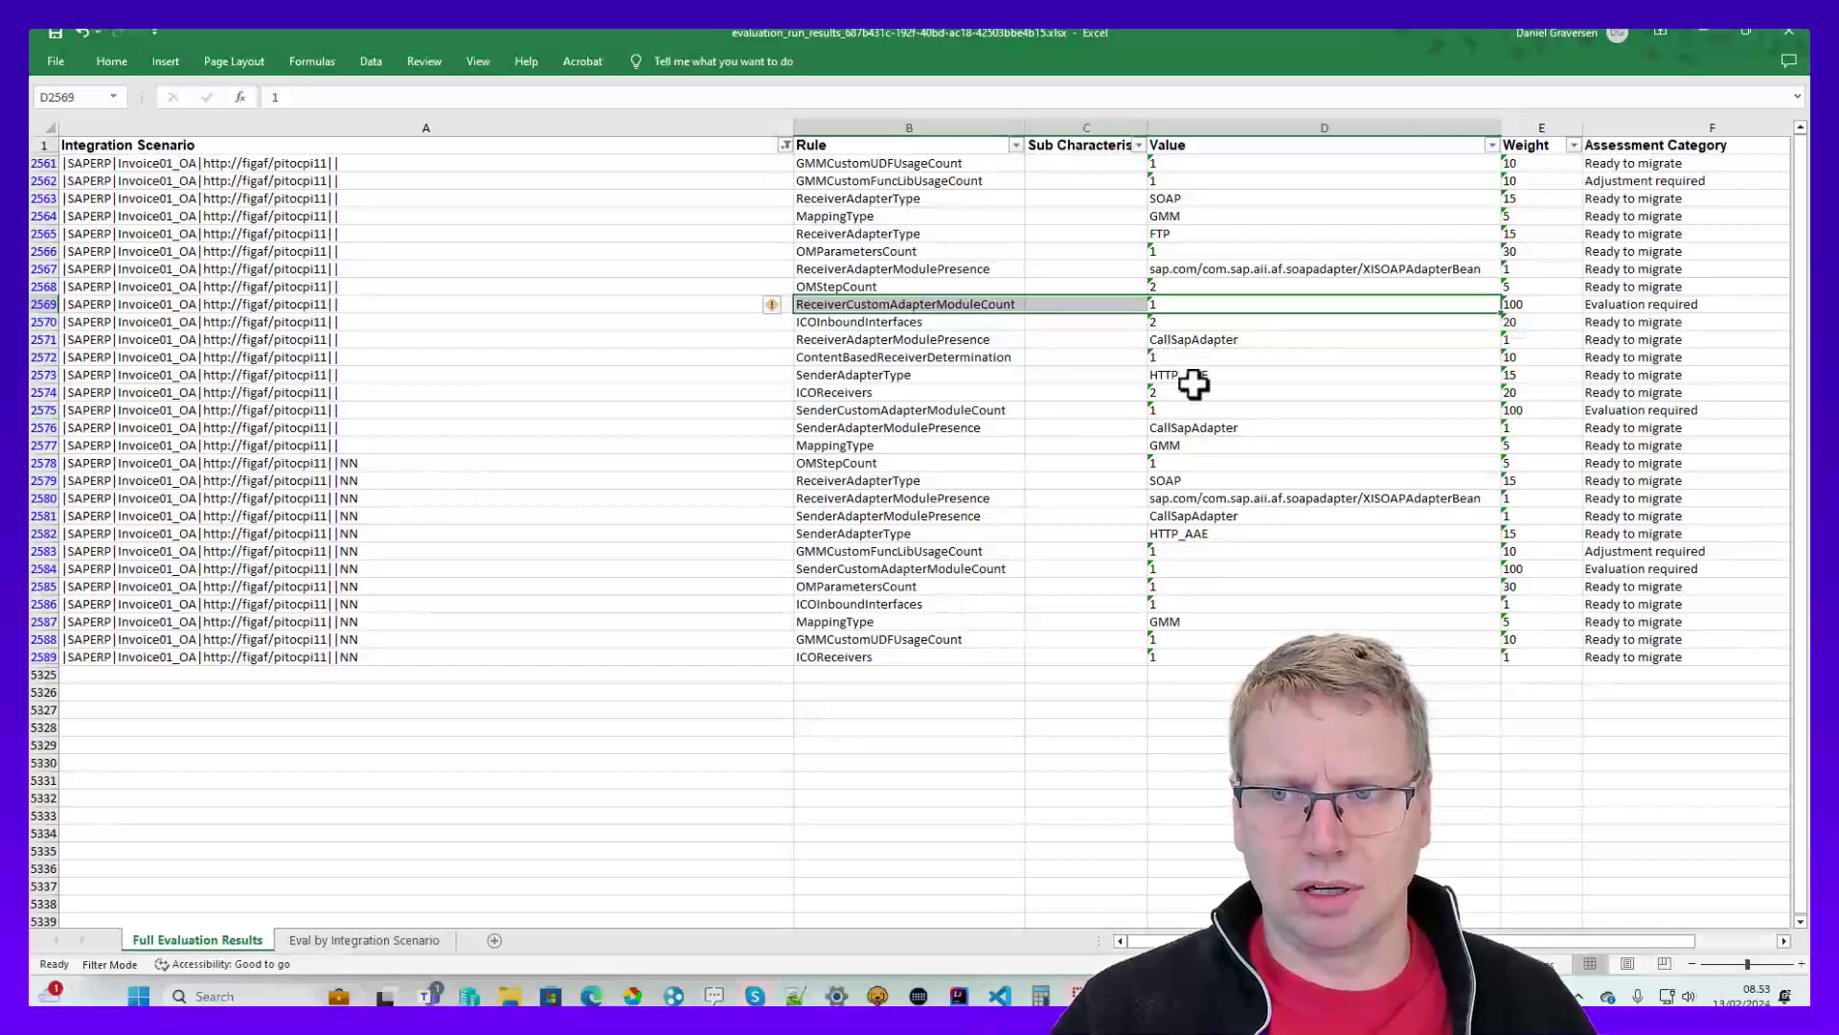
left_click(1230, 430)
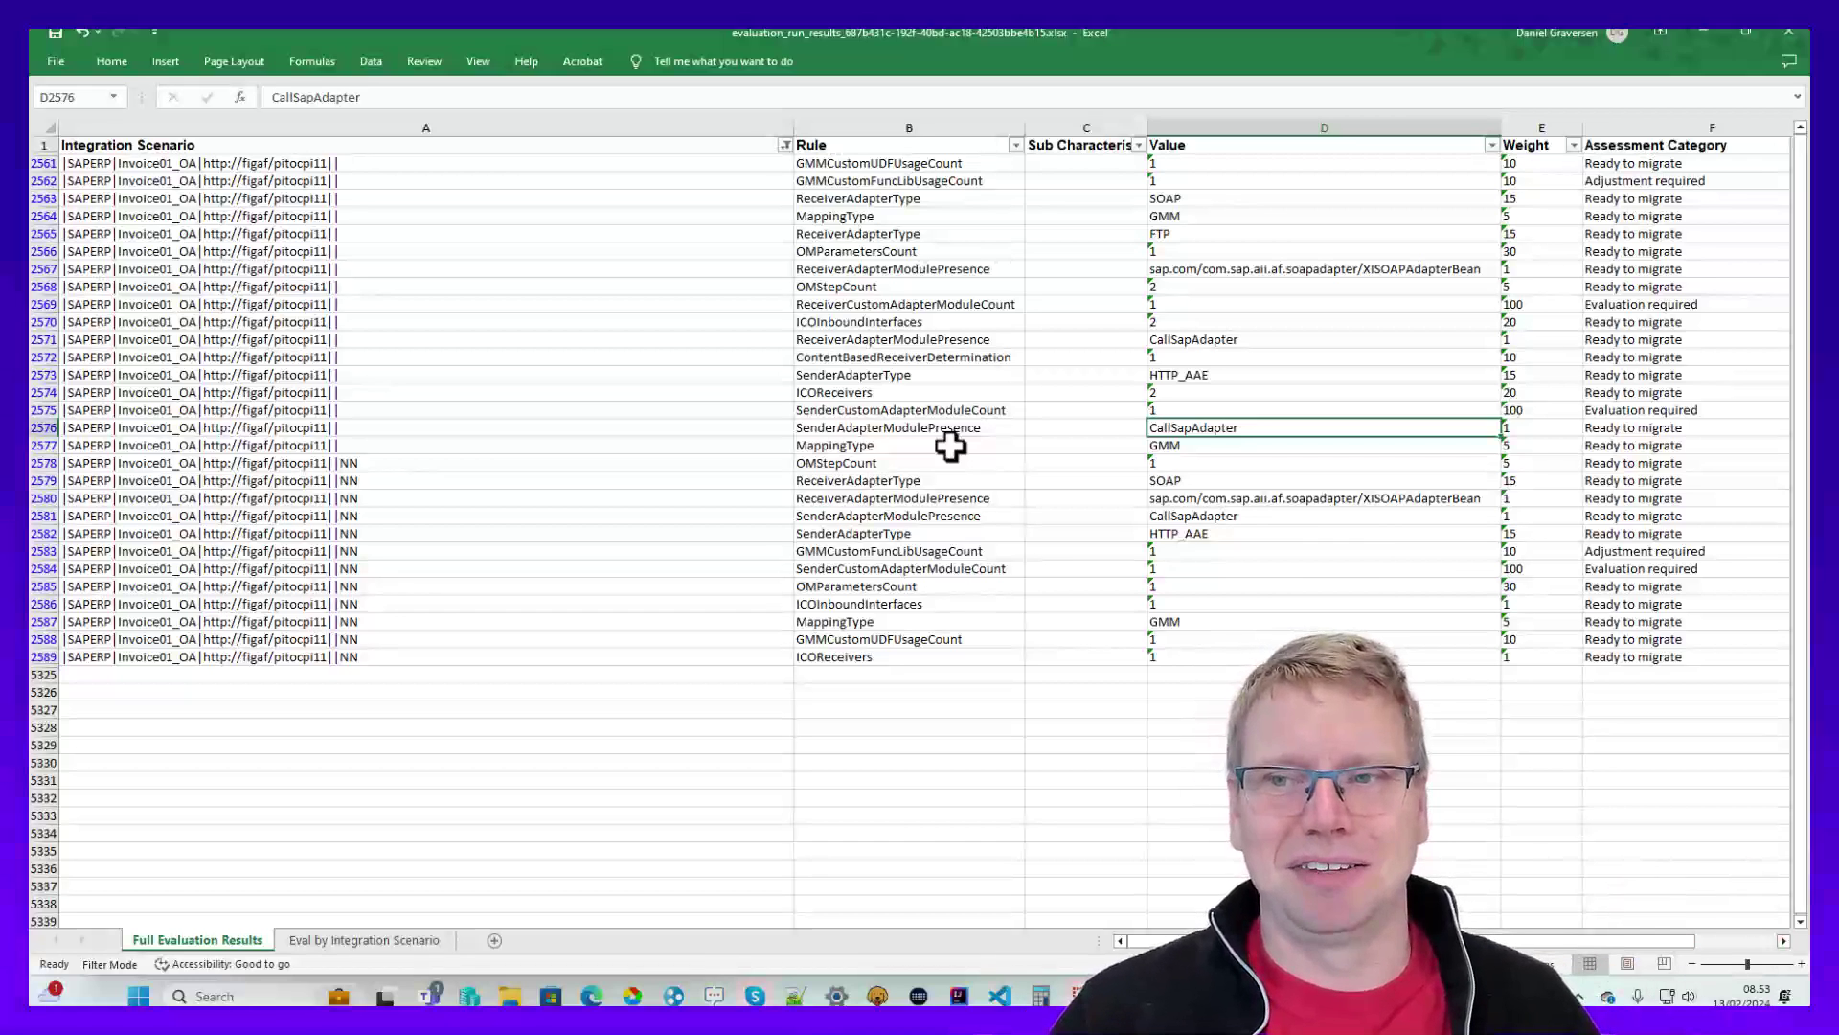
key("alt+Tab")
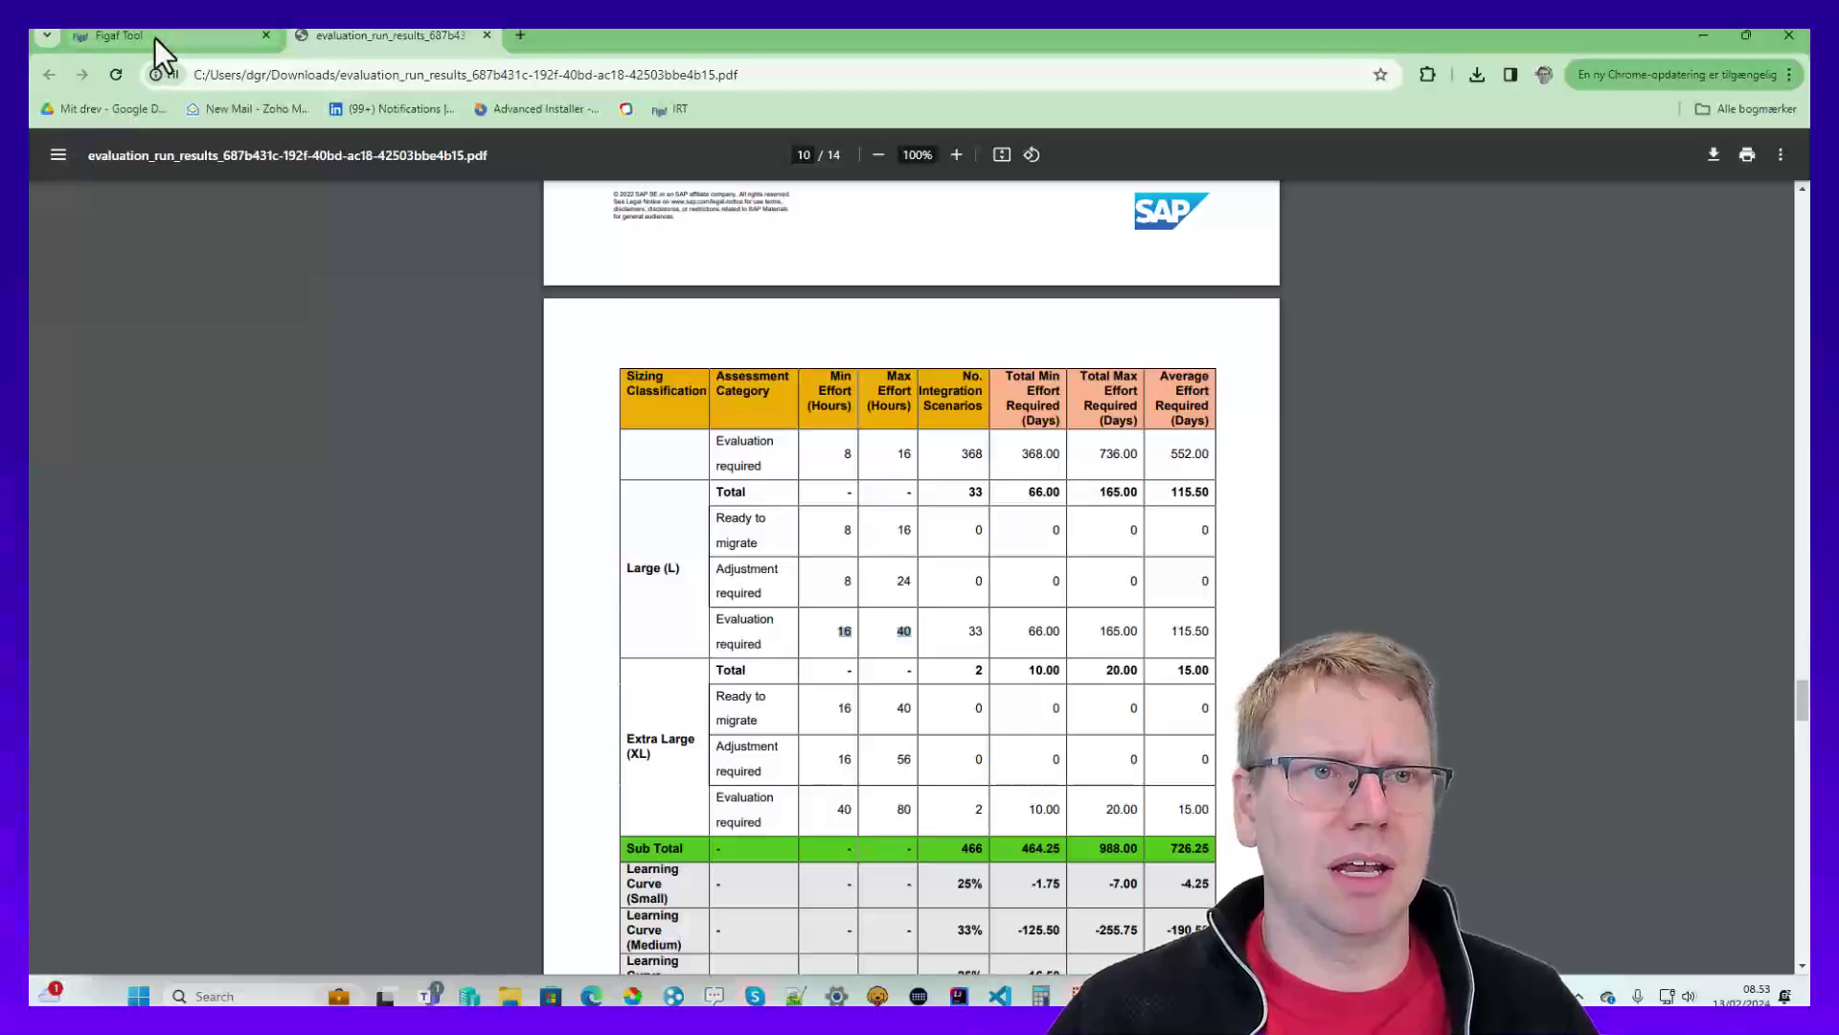
- In the migration-overview workbook, step through row 49's sender, mapping and function library columns
key("alt+Tab")
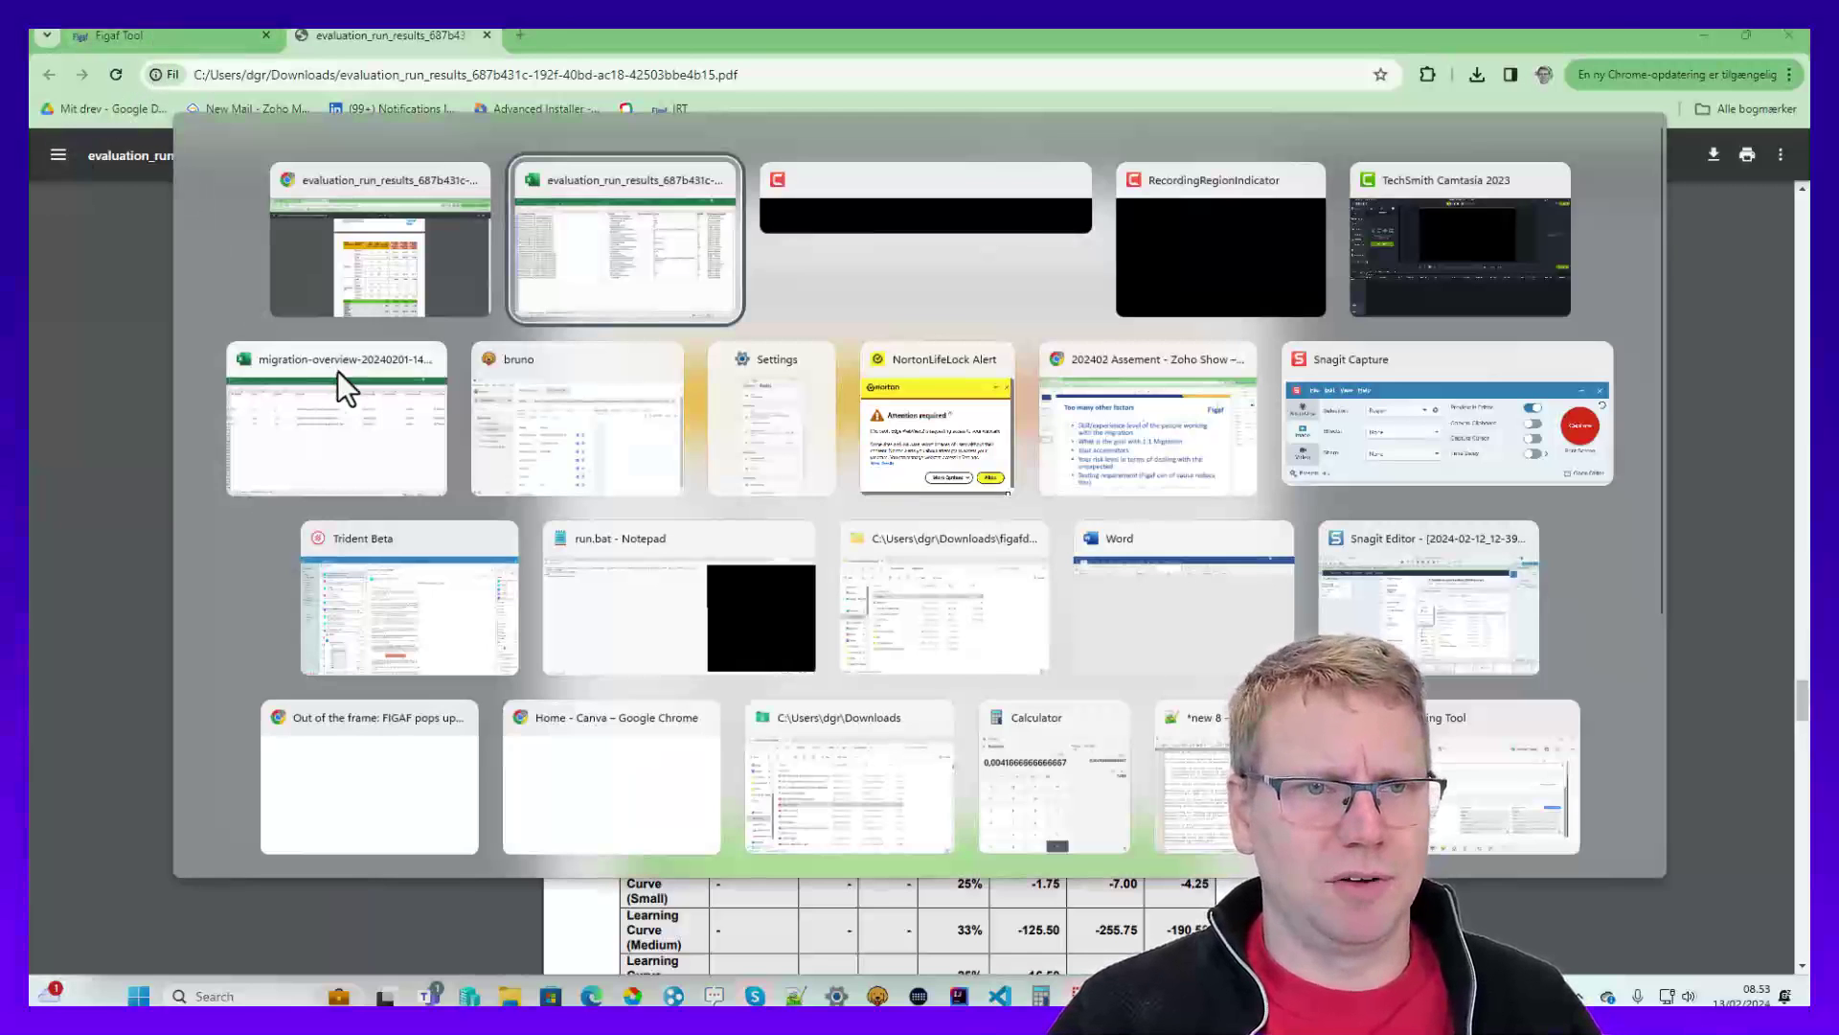
left_click(337, 371)
left_click(432, 222)
key("Down")
key("Right")
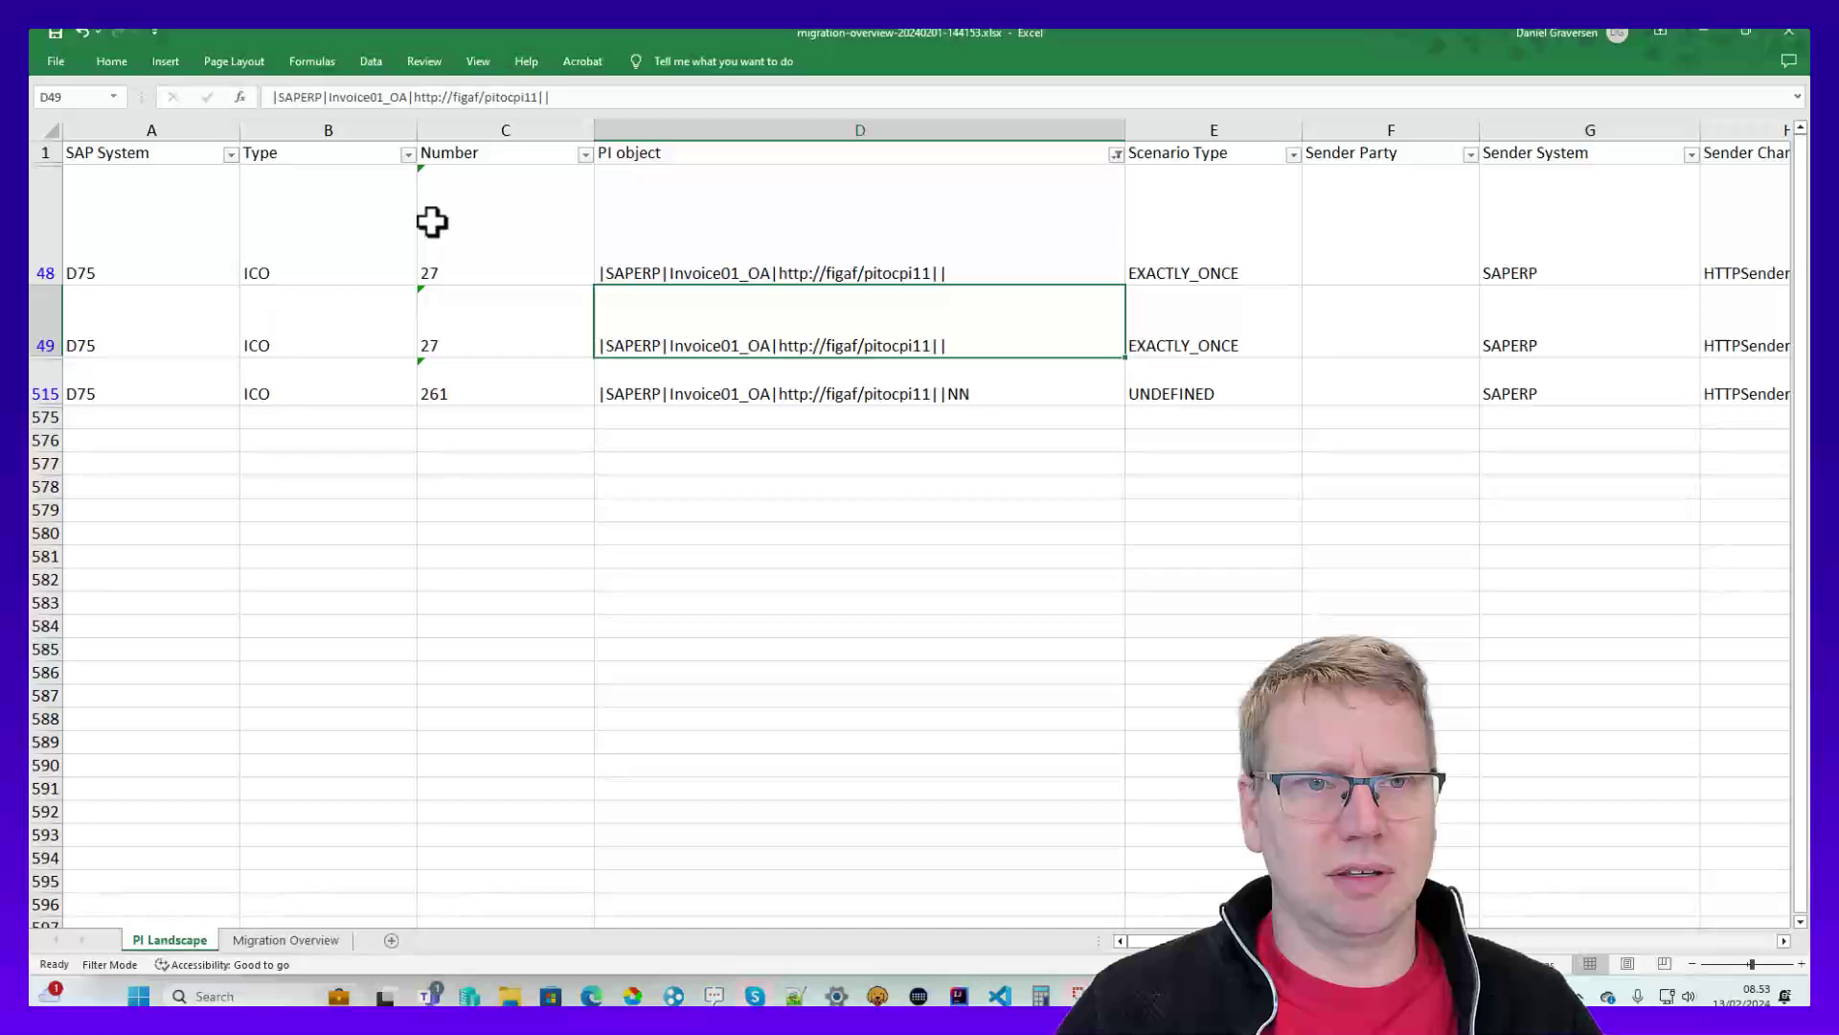
key("Right")
key("Right")
key("Right")
key("Right")
key("Right")
key("Right")
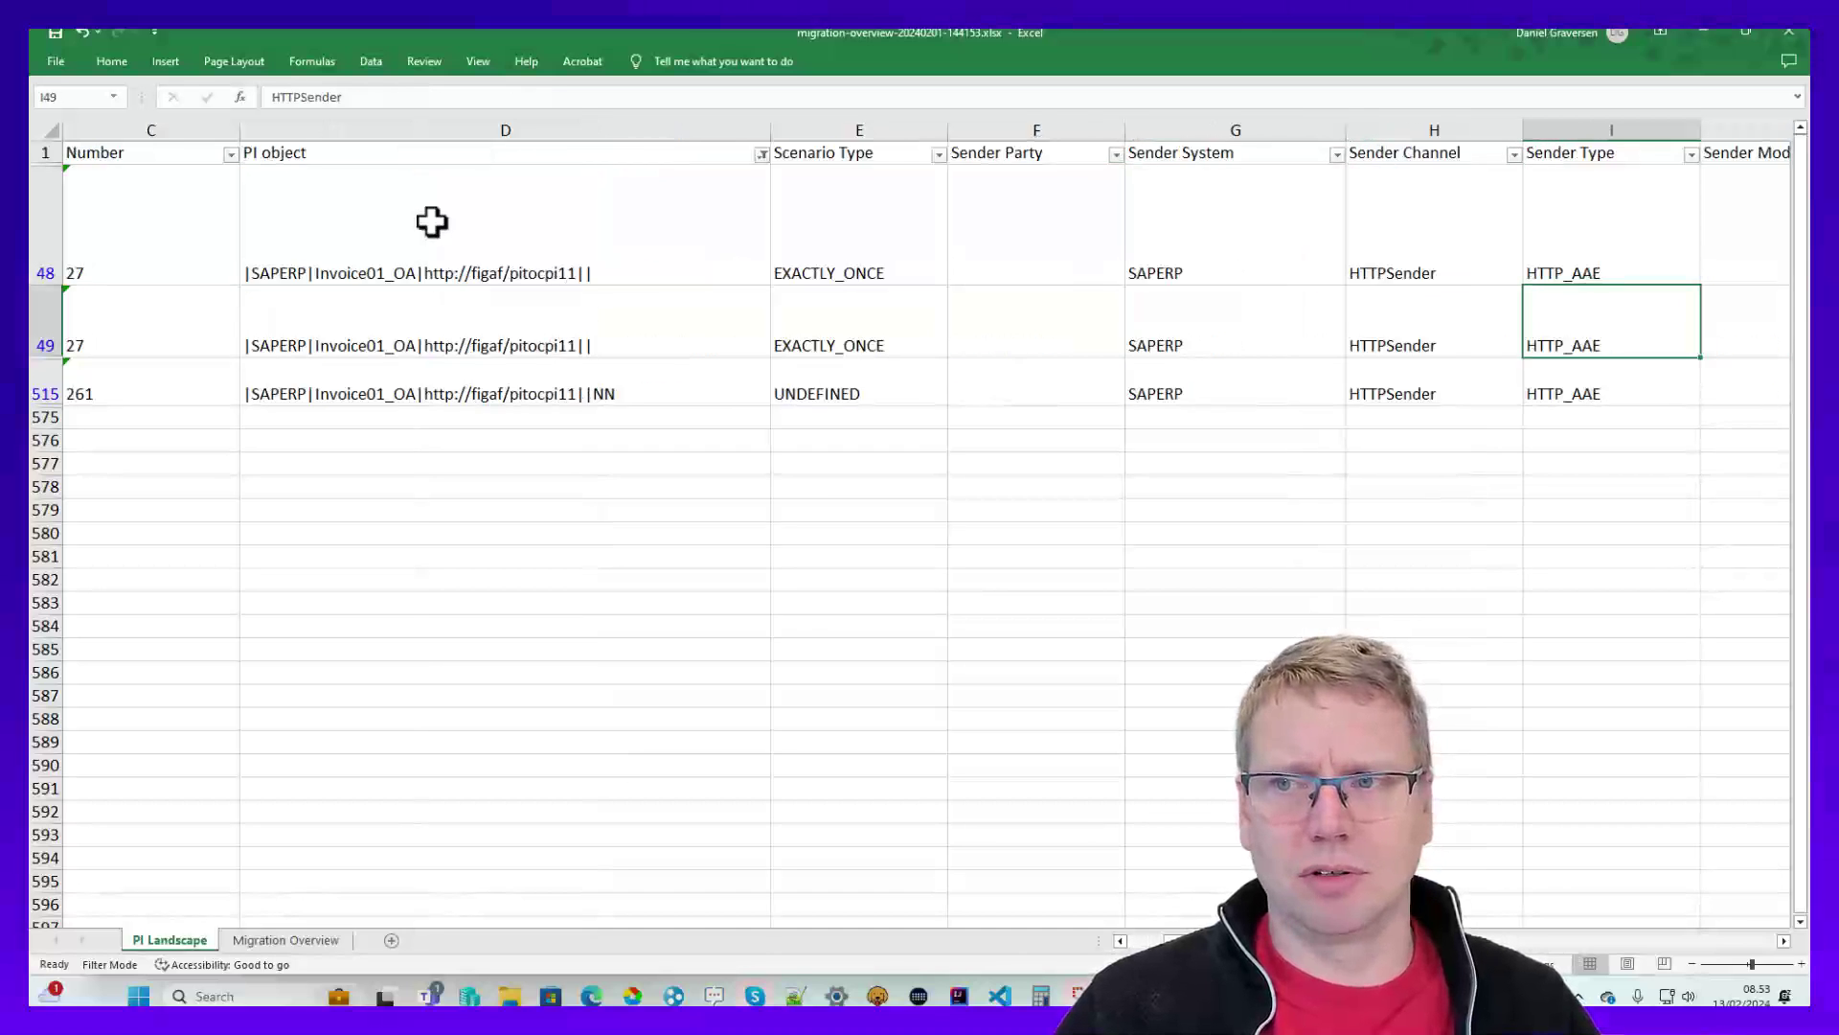
key("Right")
key("Right")
key("Right")
key("Right")
key("Right")
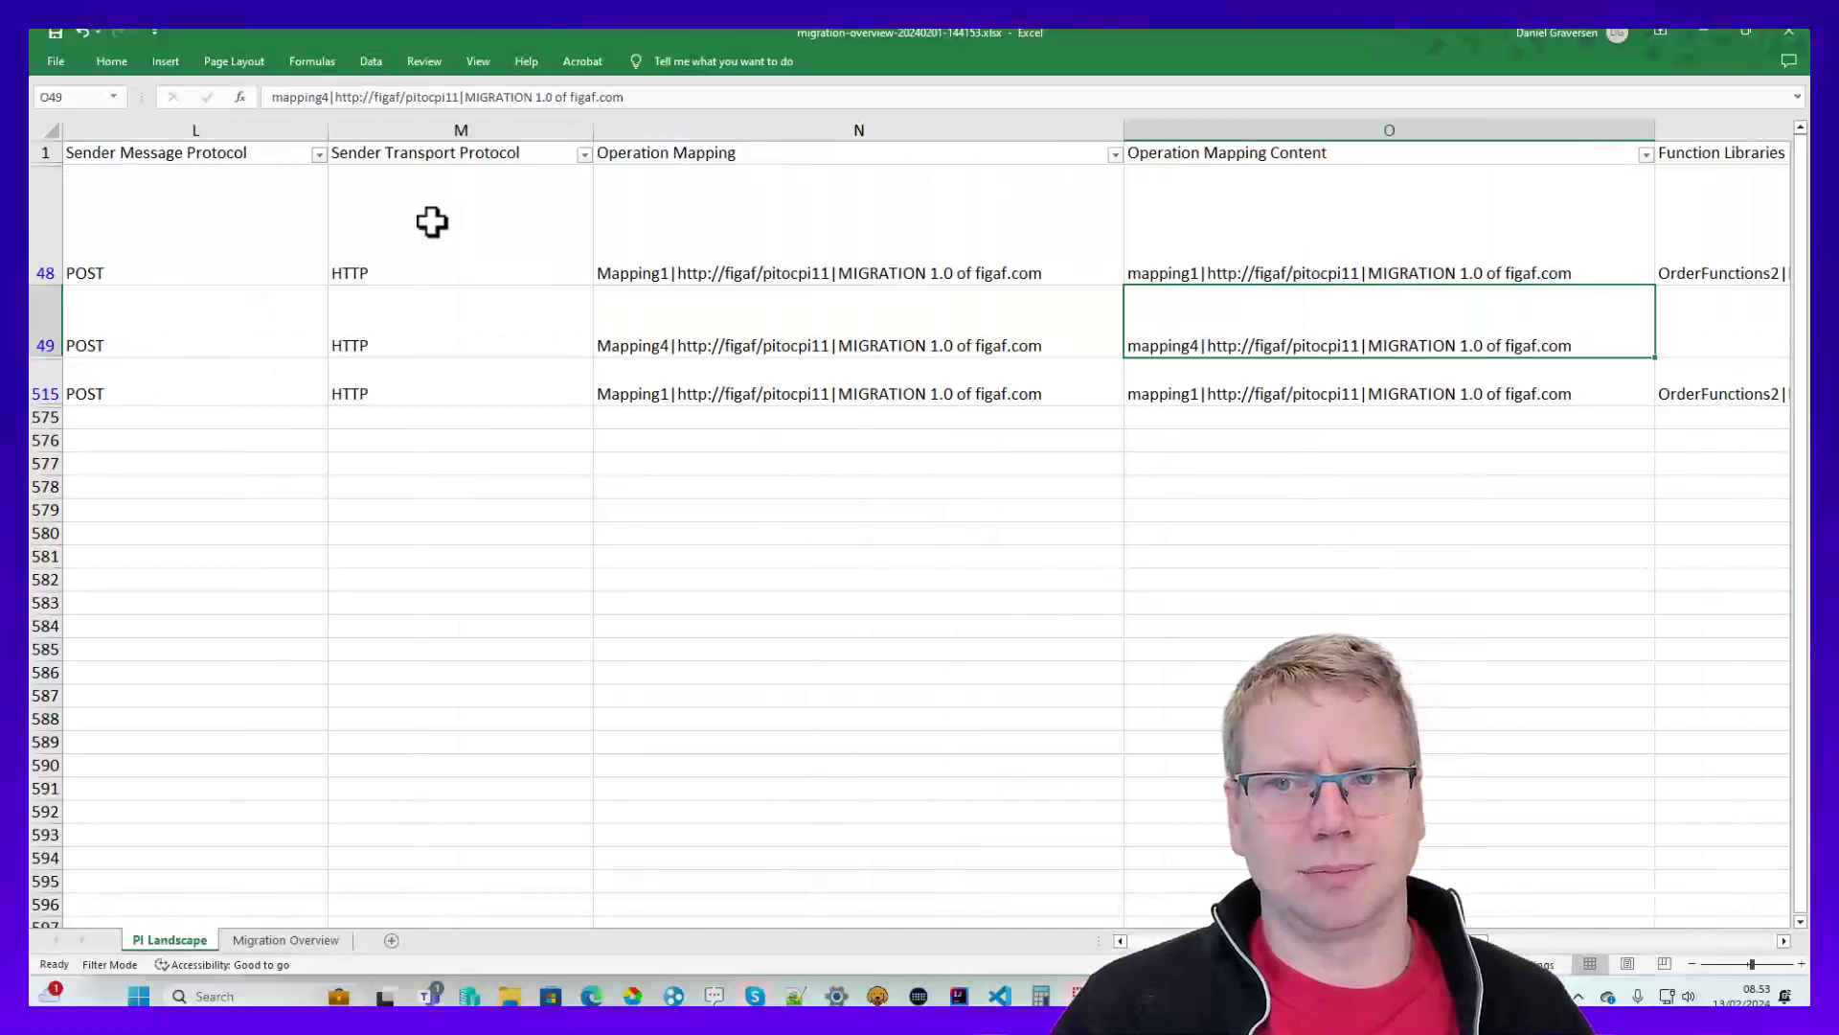
key("Right")
- Compare mapping content, function libraries and mapping challenges between rows 48 and 49
key("Up")
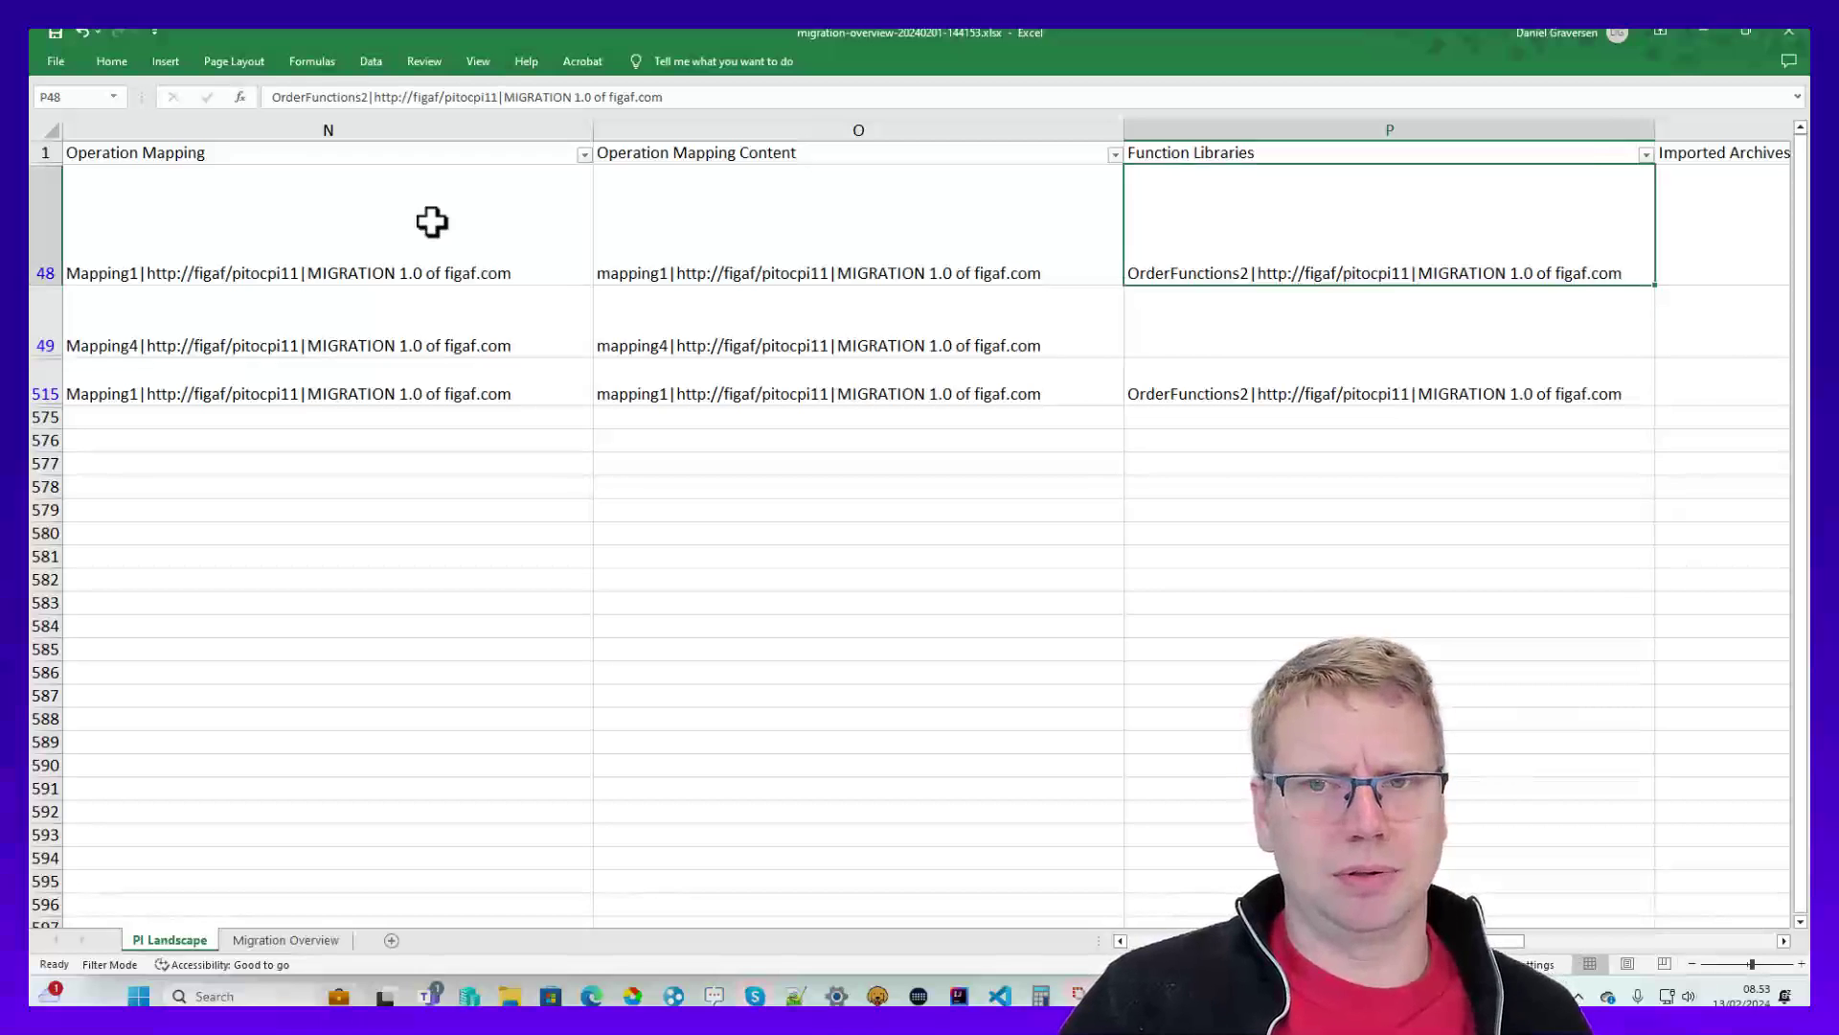
key("Right")
key("Left")
key("Left")
key("Left")
key("Right")
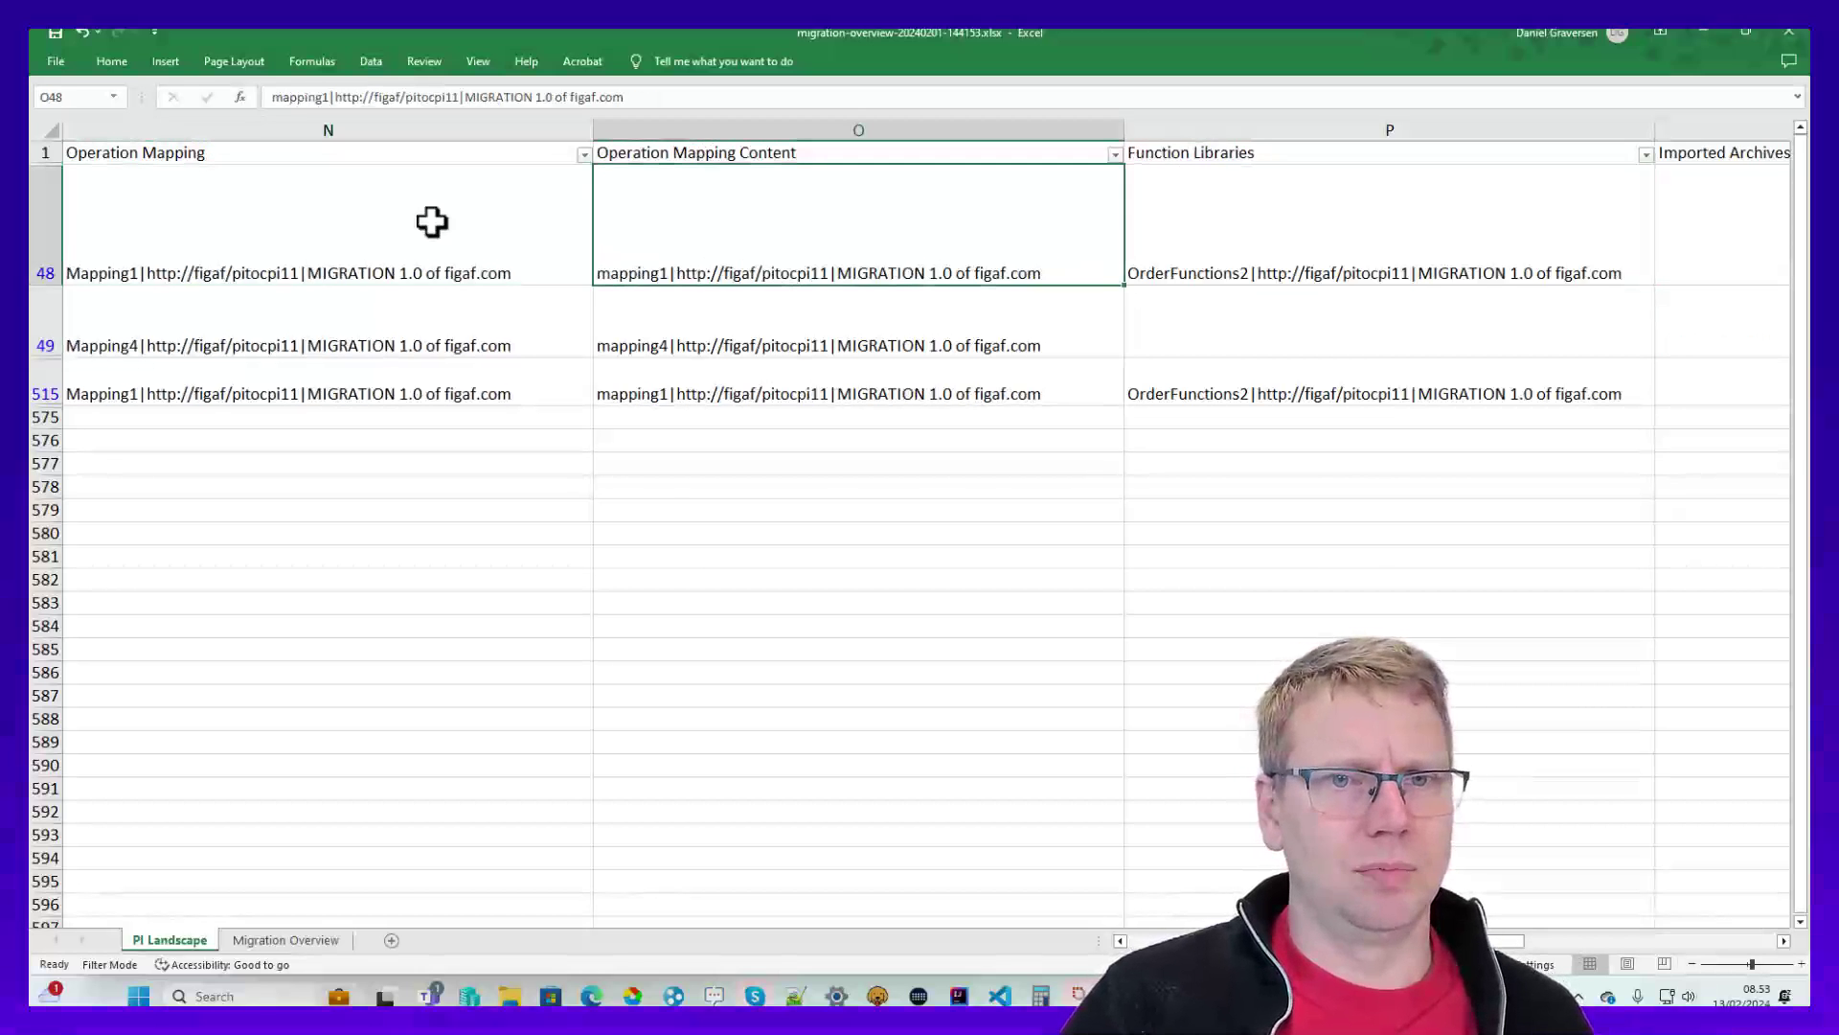
key("Down")
key("Up")
key("Right")
key("Right")
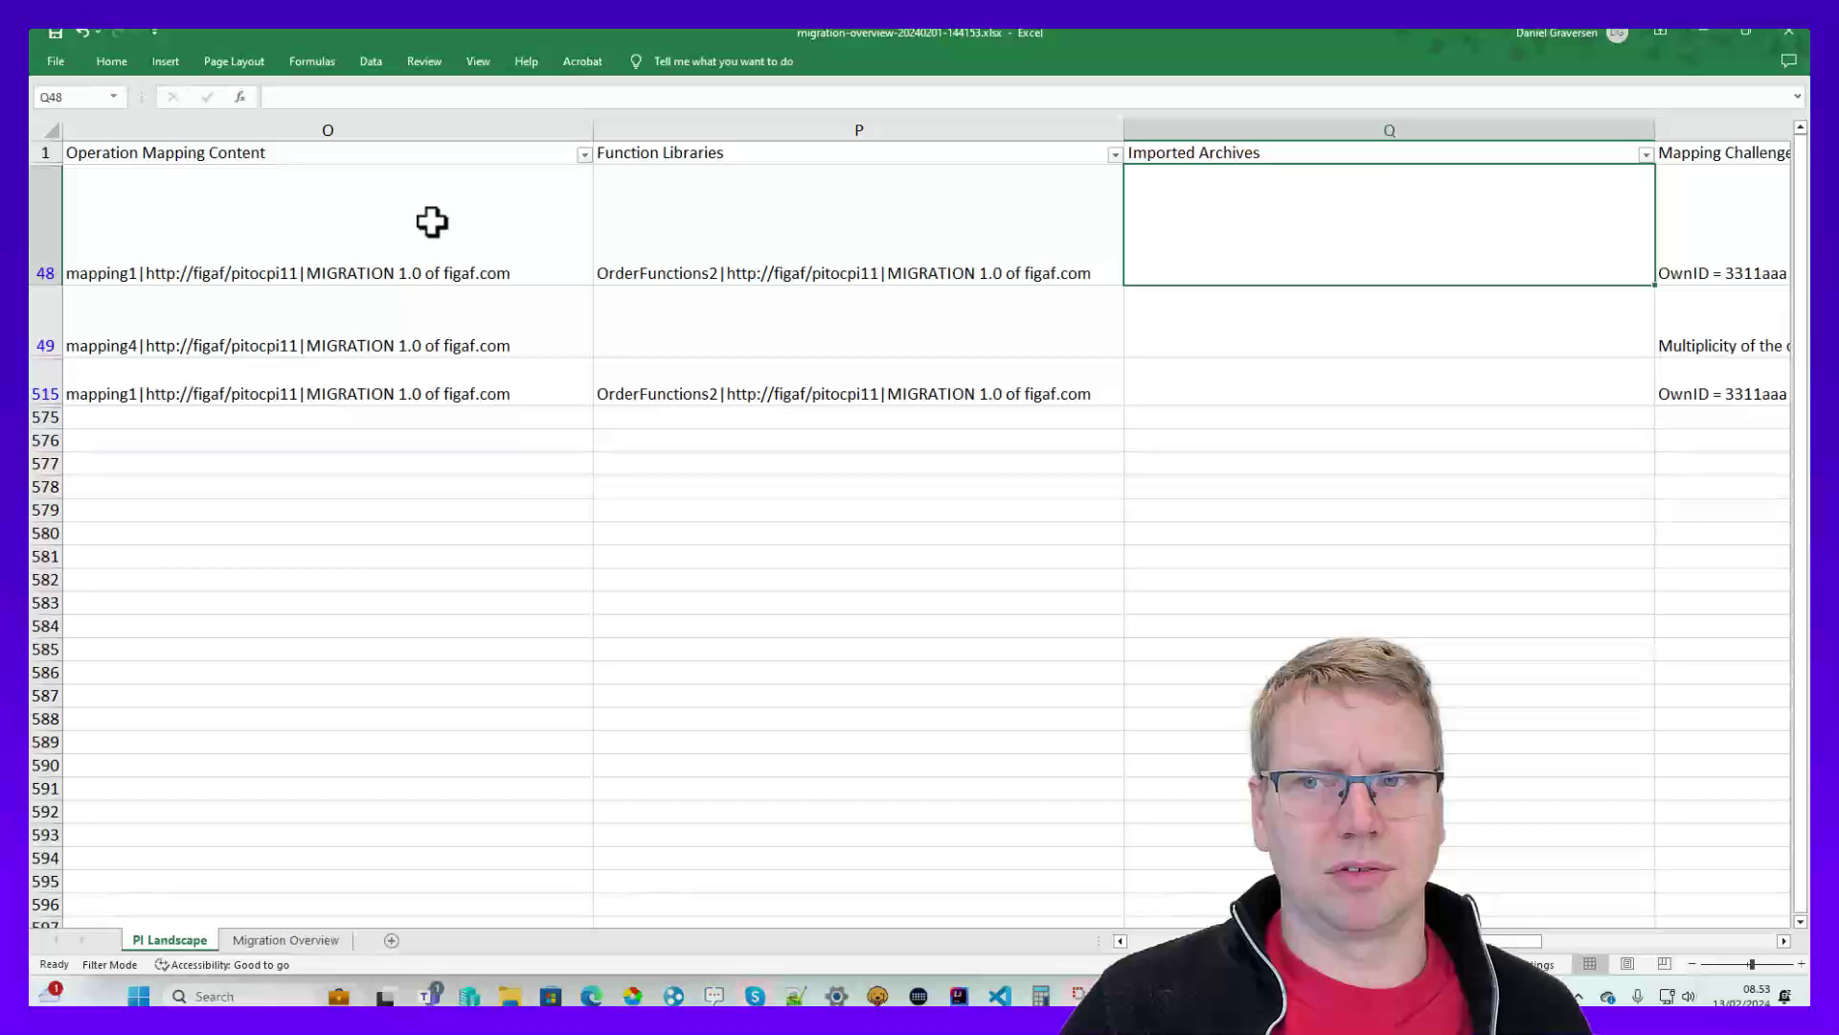
key("Right")
key("Down")
key("Up")
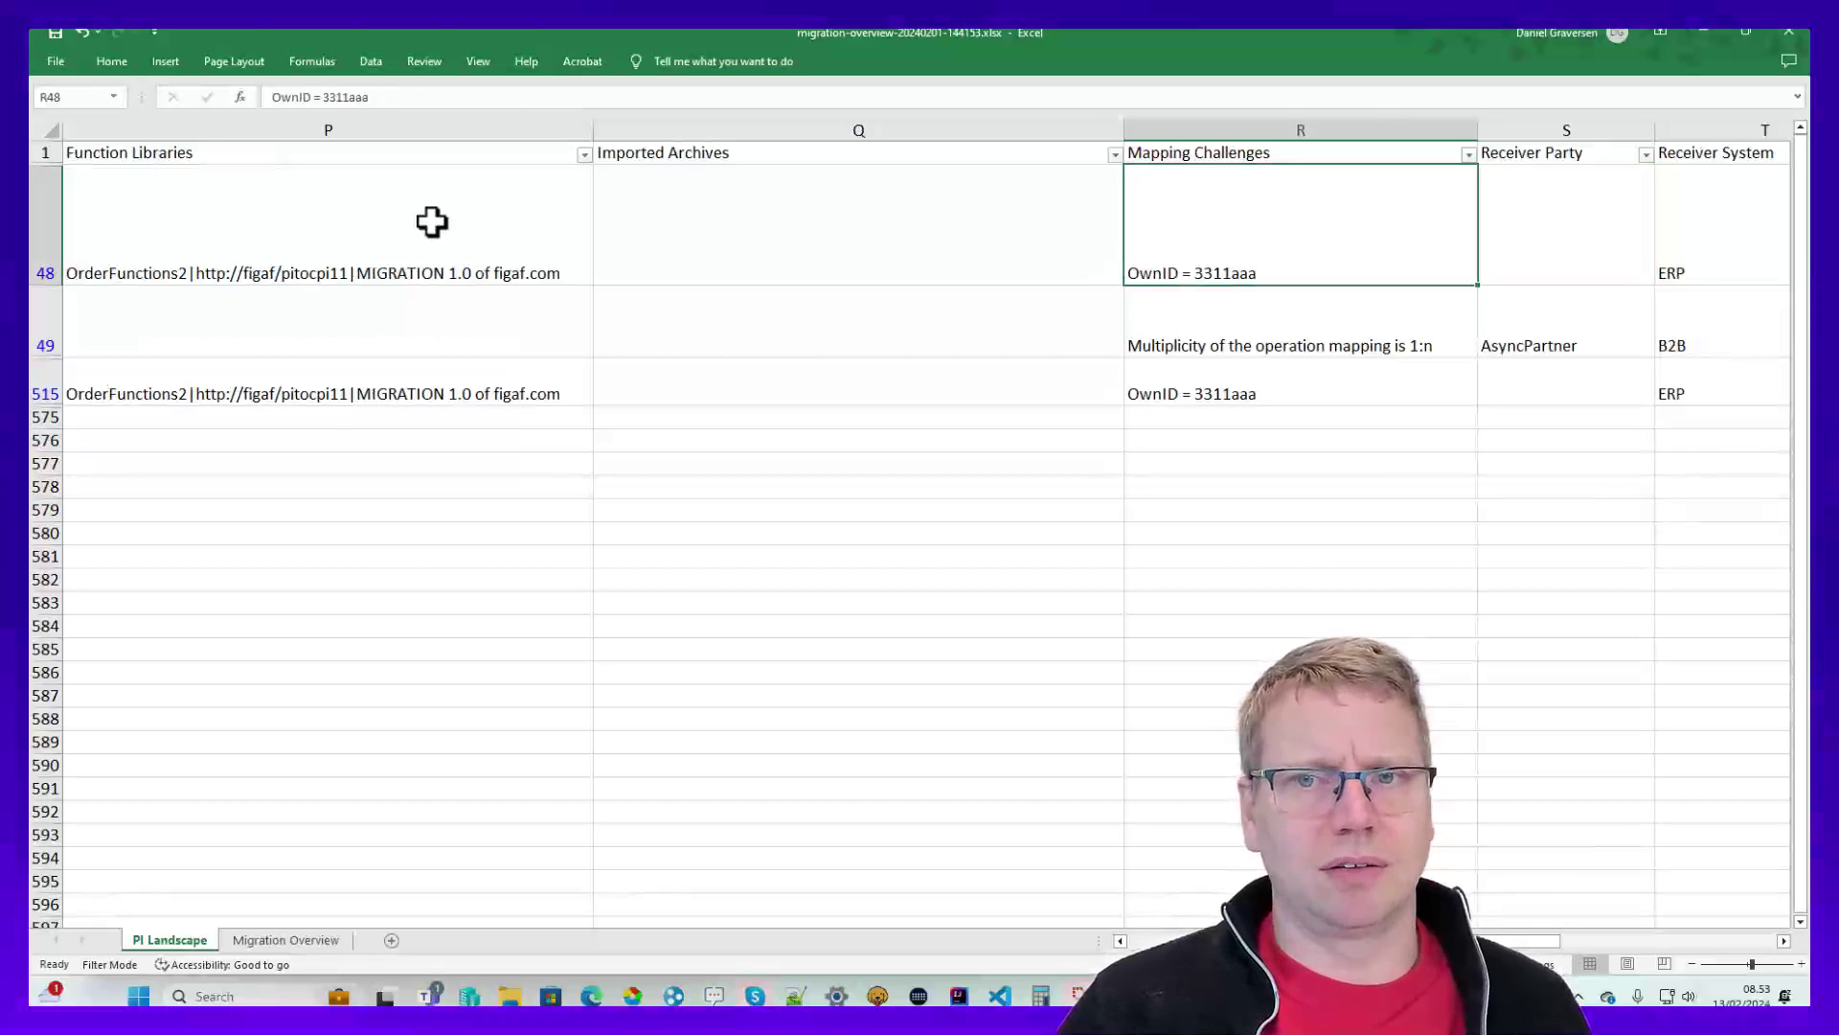
key("Down")
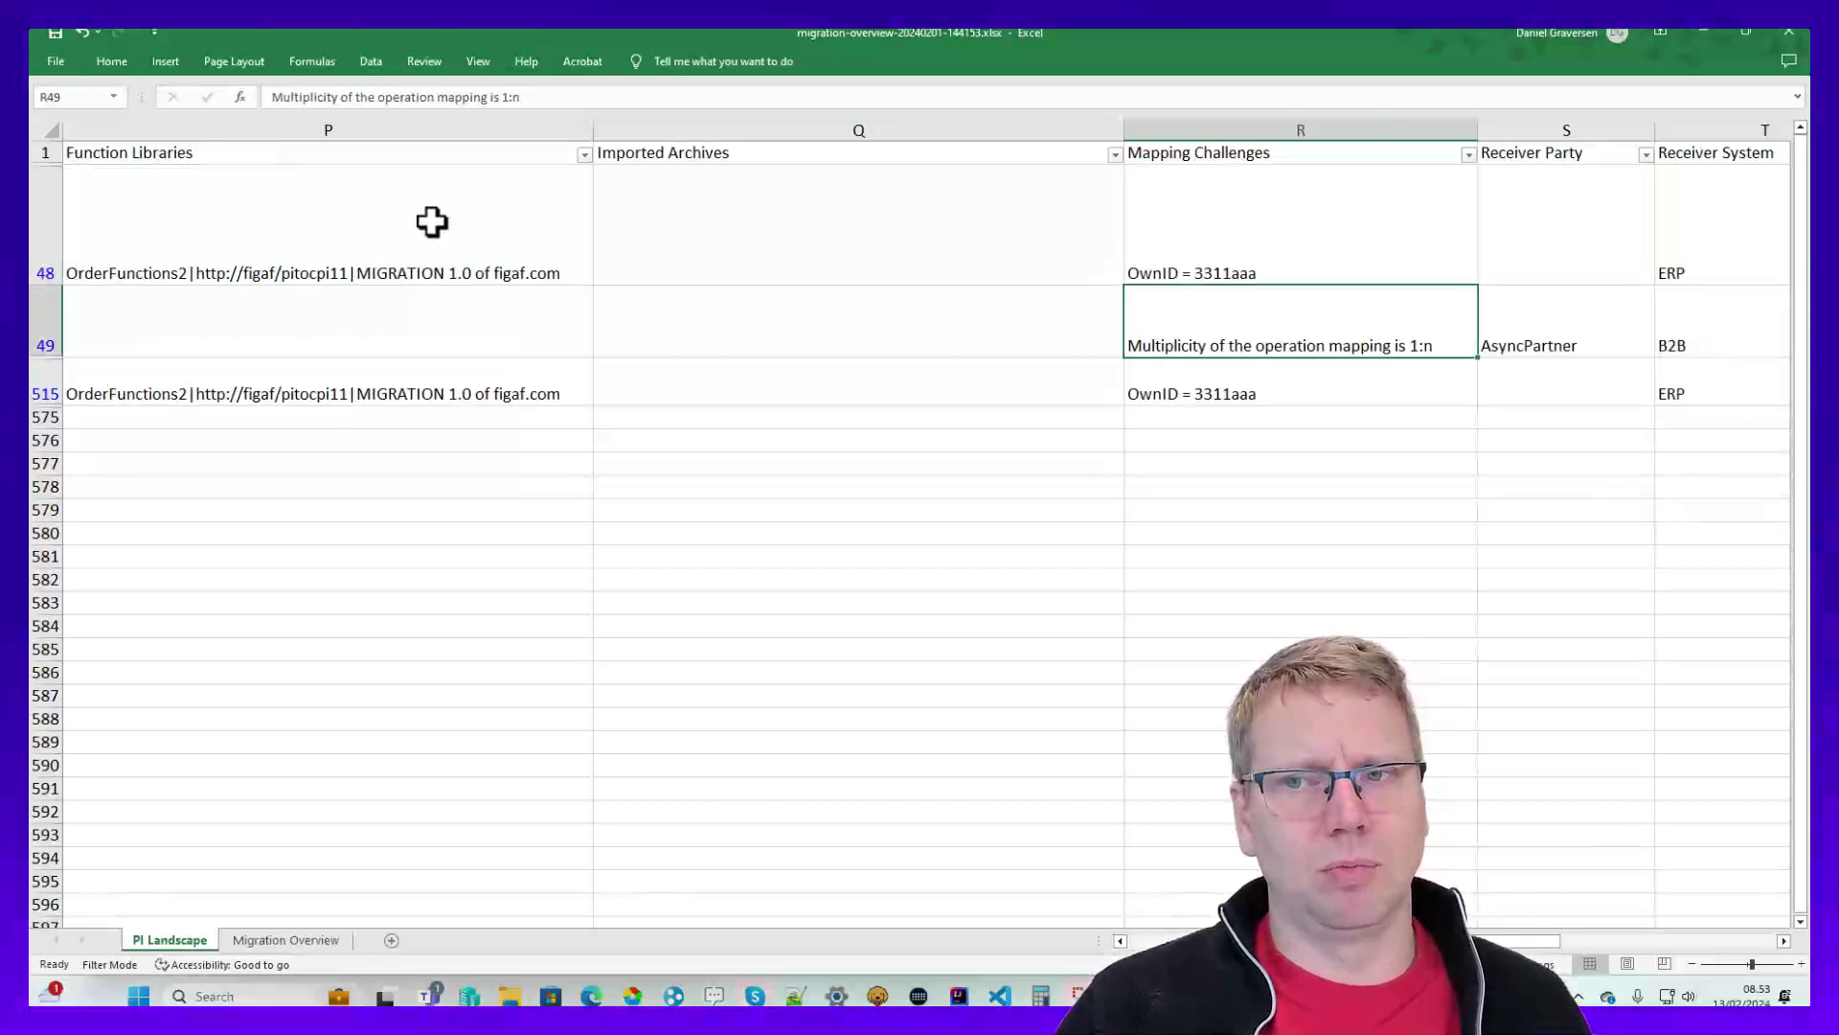
- Review receiver protocol, modules, adapter configuration and test result columns for rows 48 and 49
key("Right")
key("Right")
key("Right")
key("Right")
key("Right")
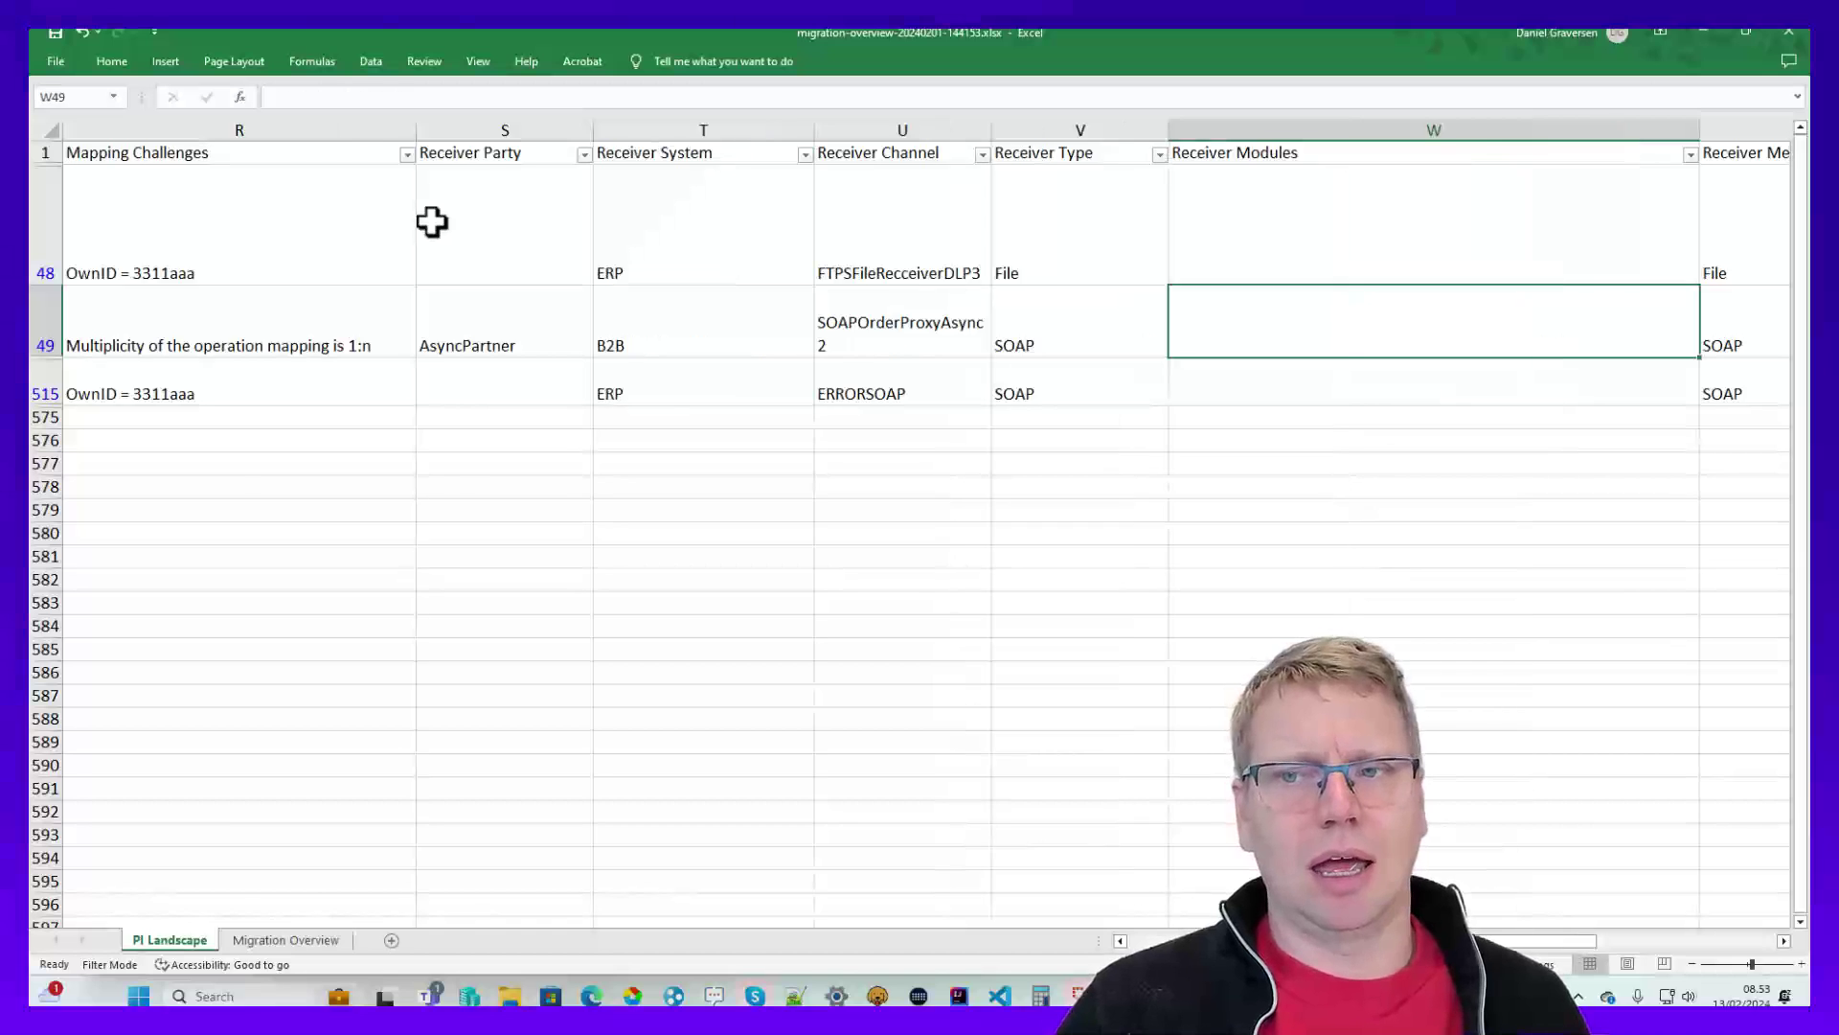
key("Right")
key("Right")
key("Right")
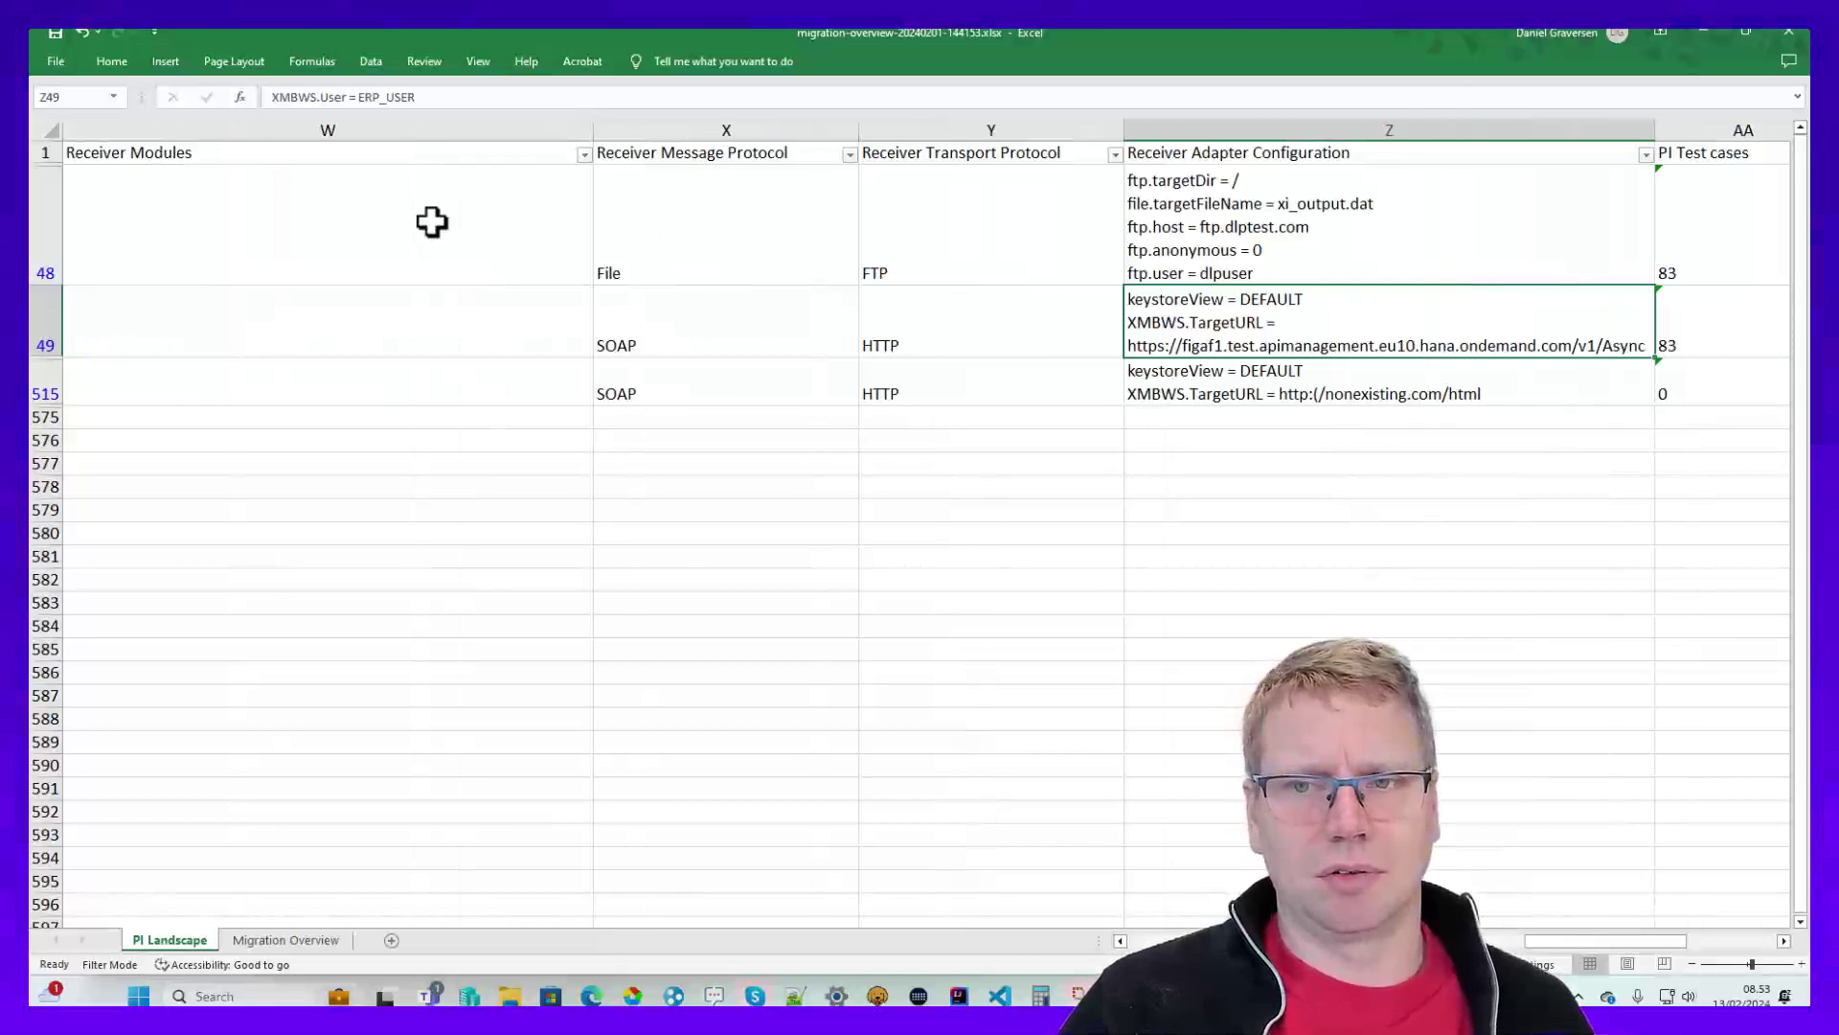
key("Up")
key("Right")
key("Left")
key("Left")
key("Left")
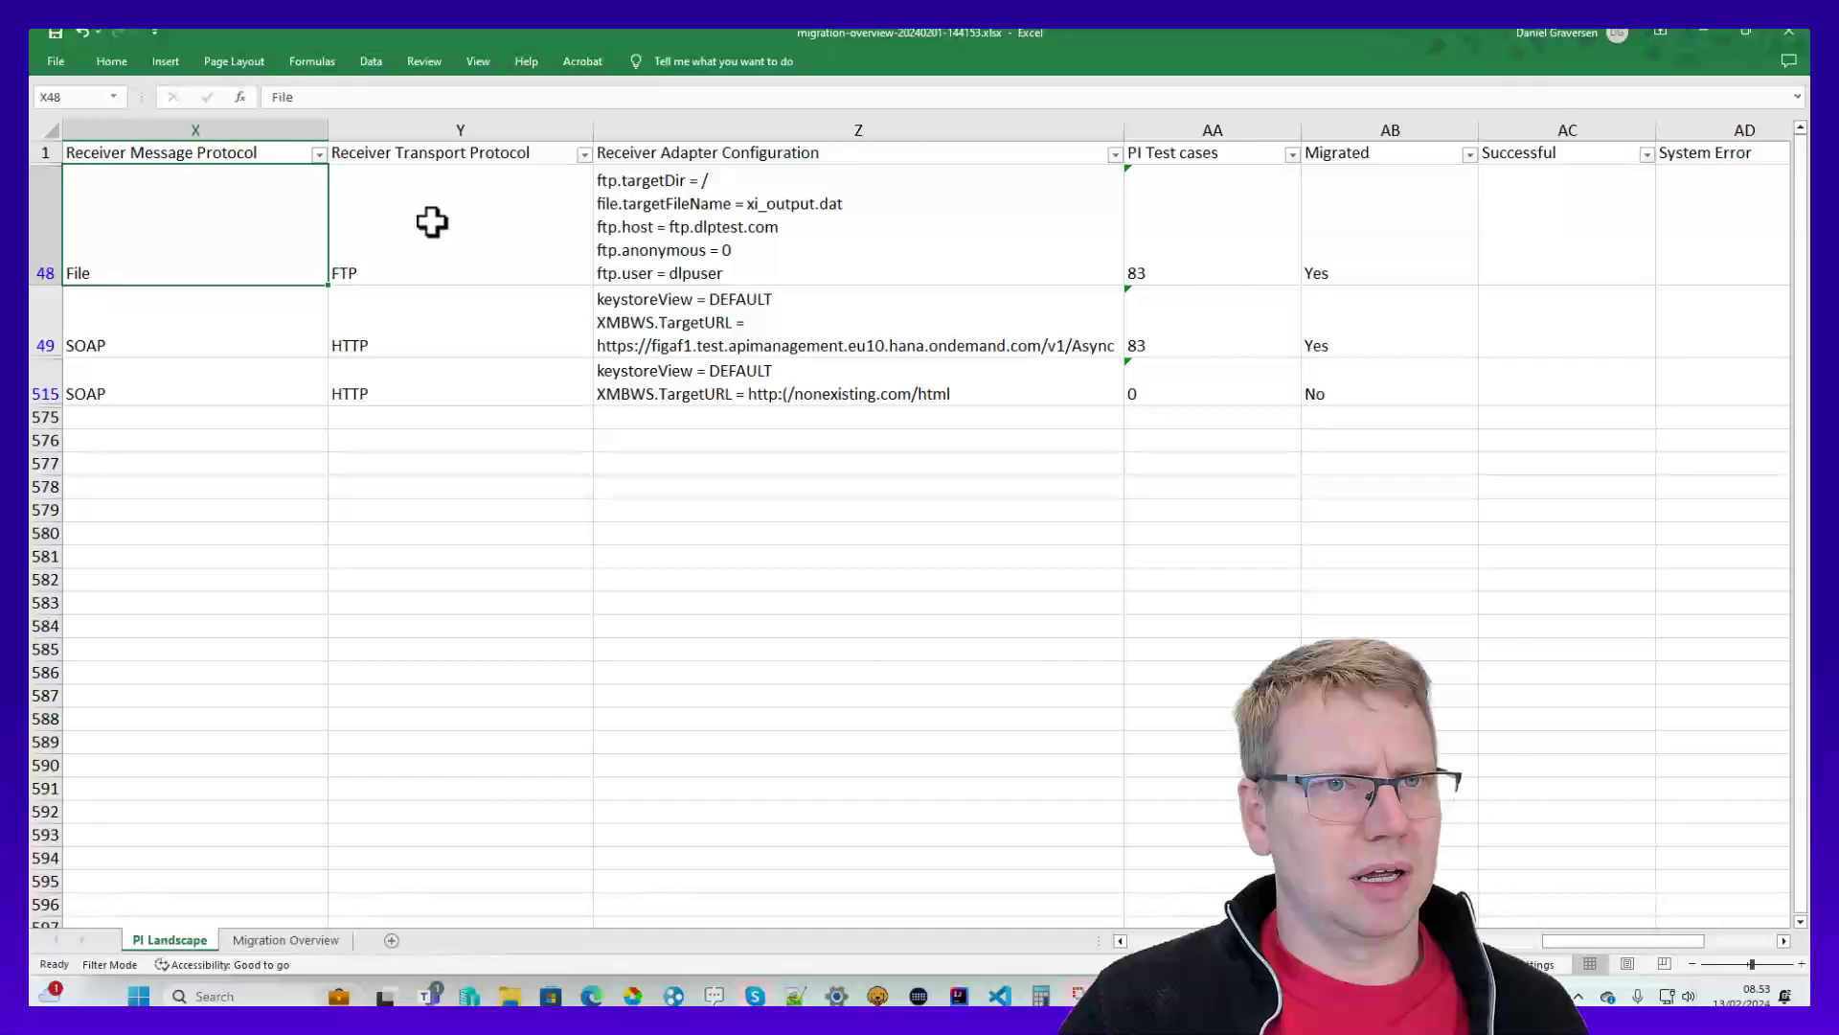
key("Left")
key("Left")
key("Right")
key("Right")
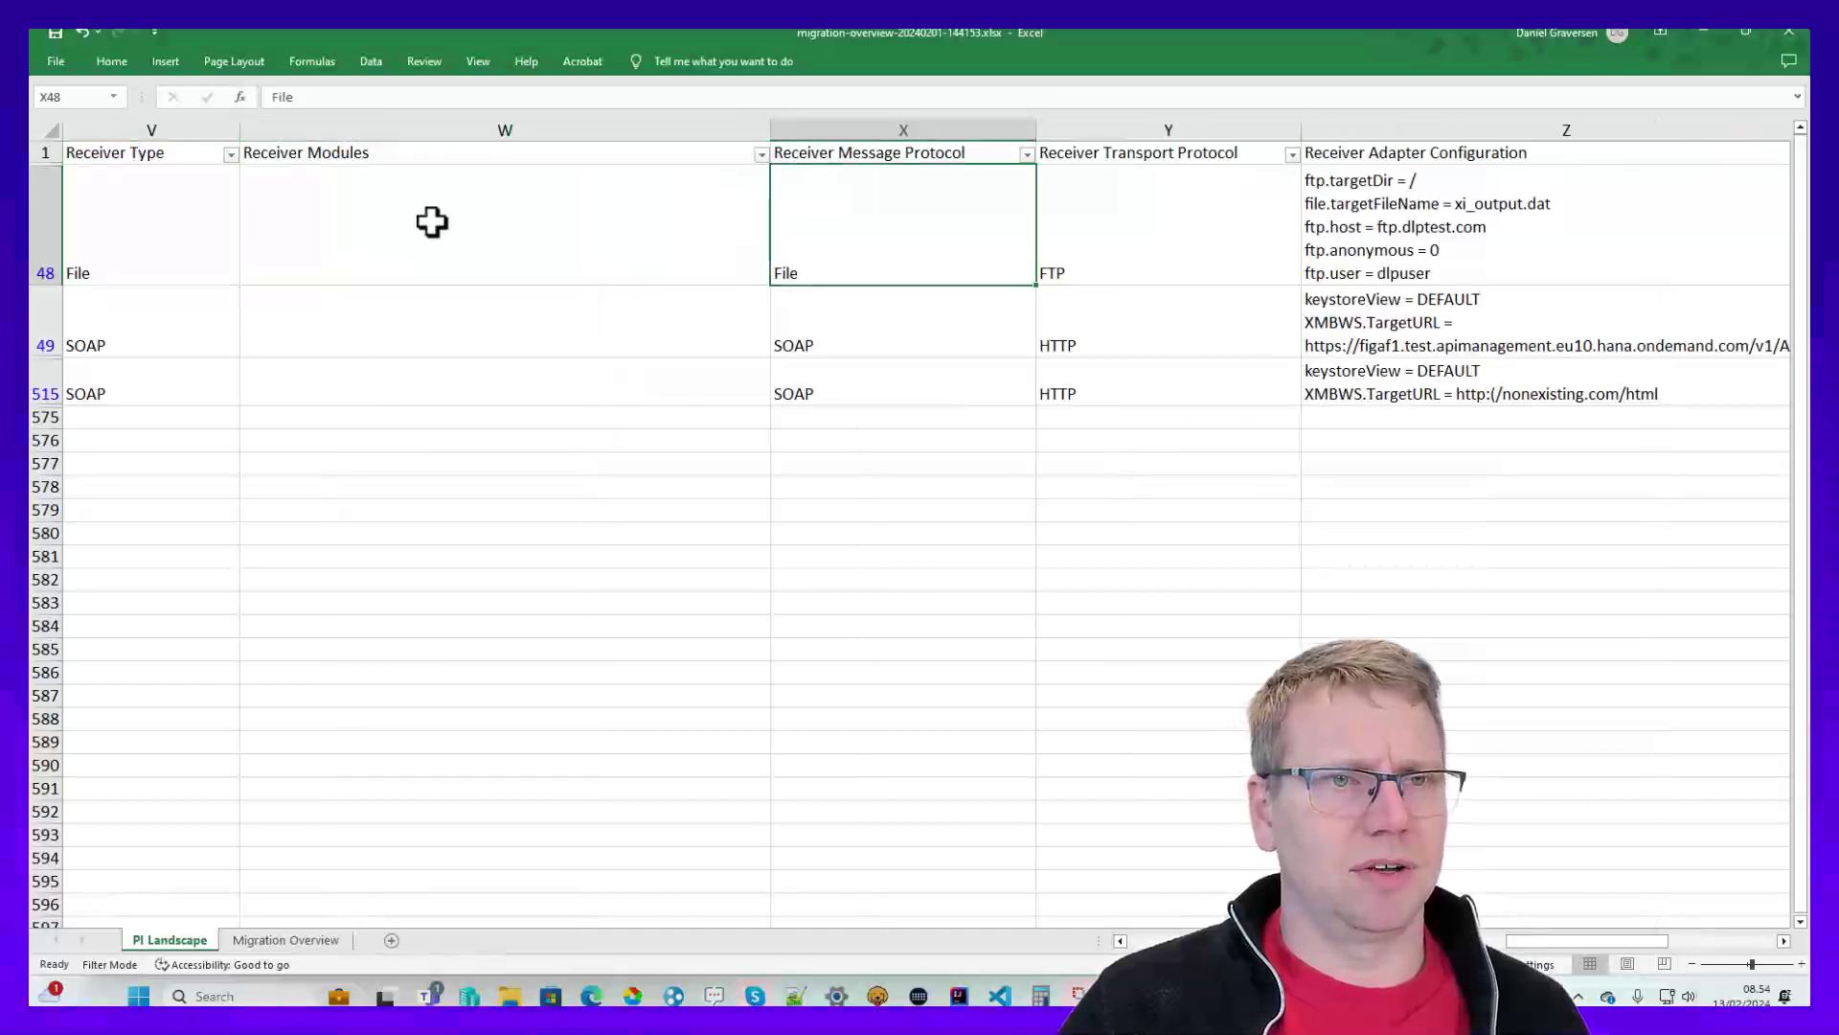
key("Right")
key("Right")
key("Right")
key("Right")
key("Right")
key("Right")
key("Right")
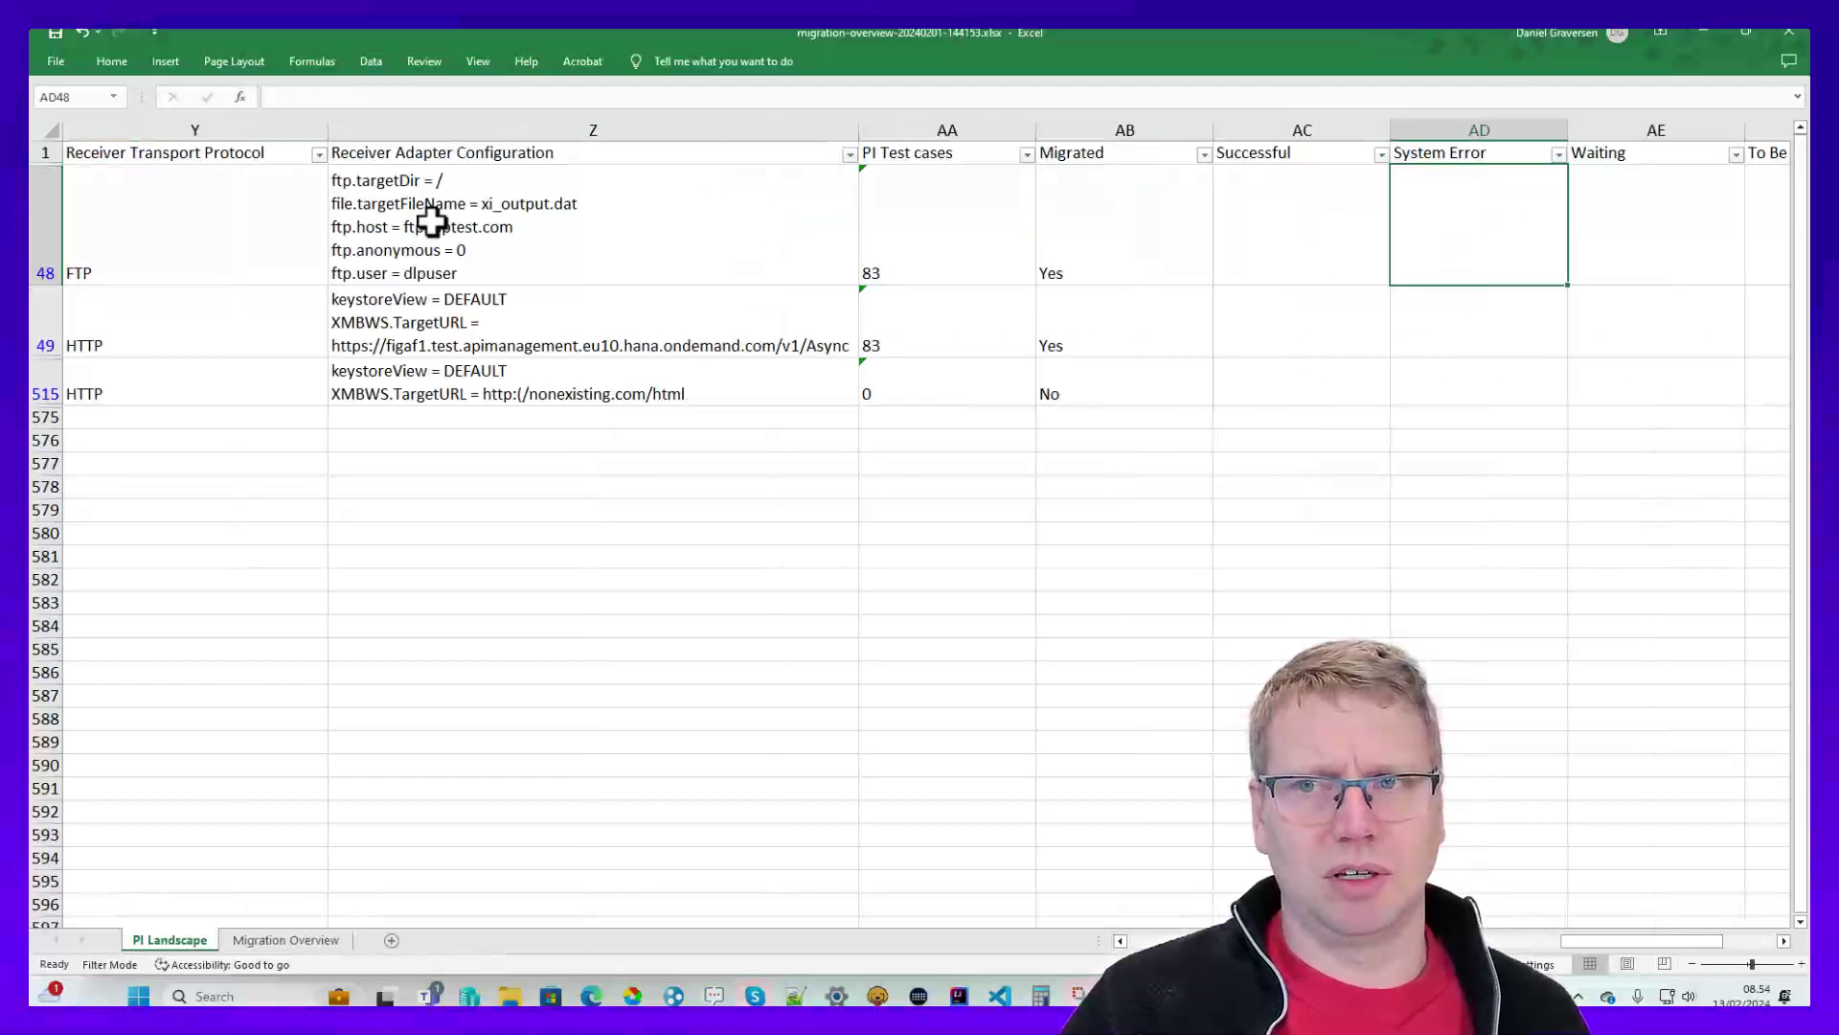
key("Right")
key("Left")
key("Left")
key("Left")
key("Left")
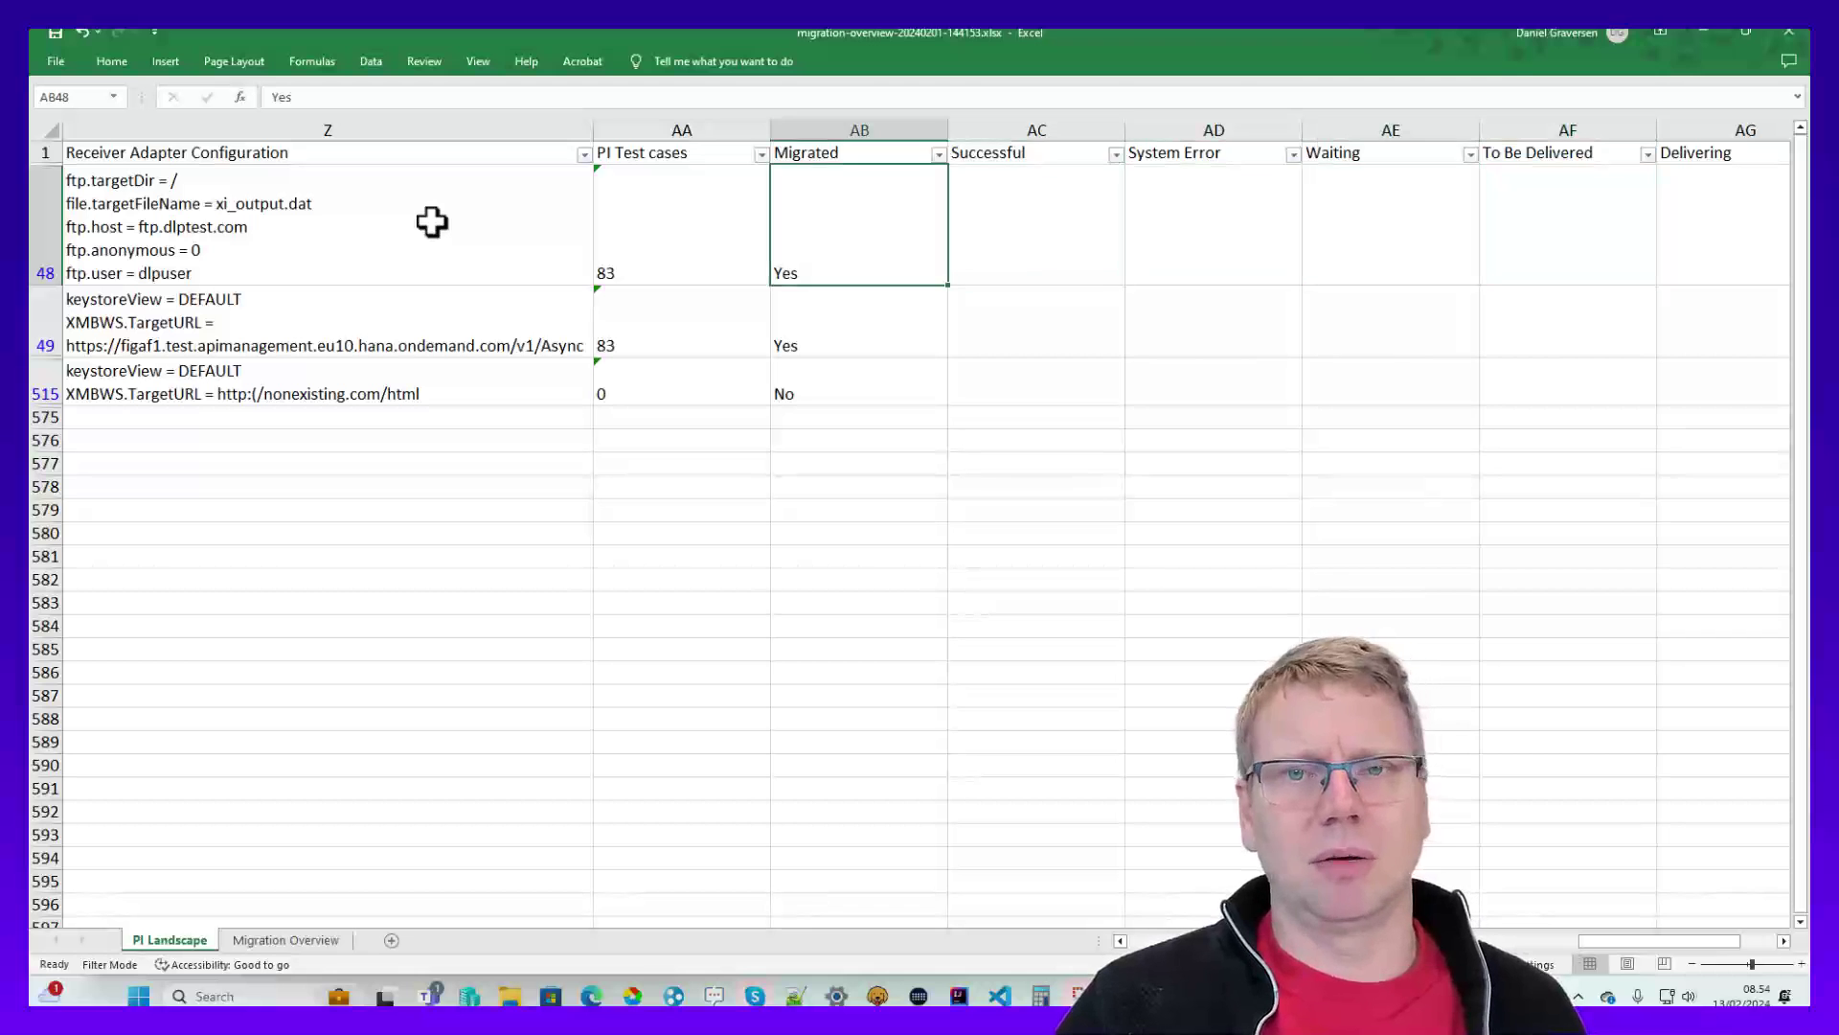
key("Right")
key("Right")
key("Right")
key("Right")
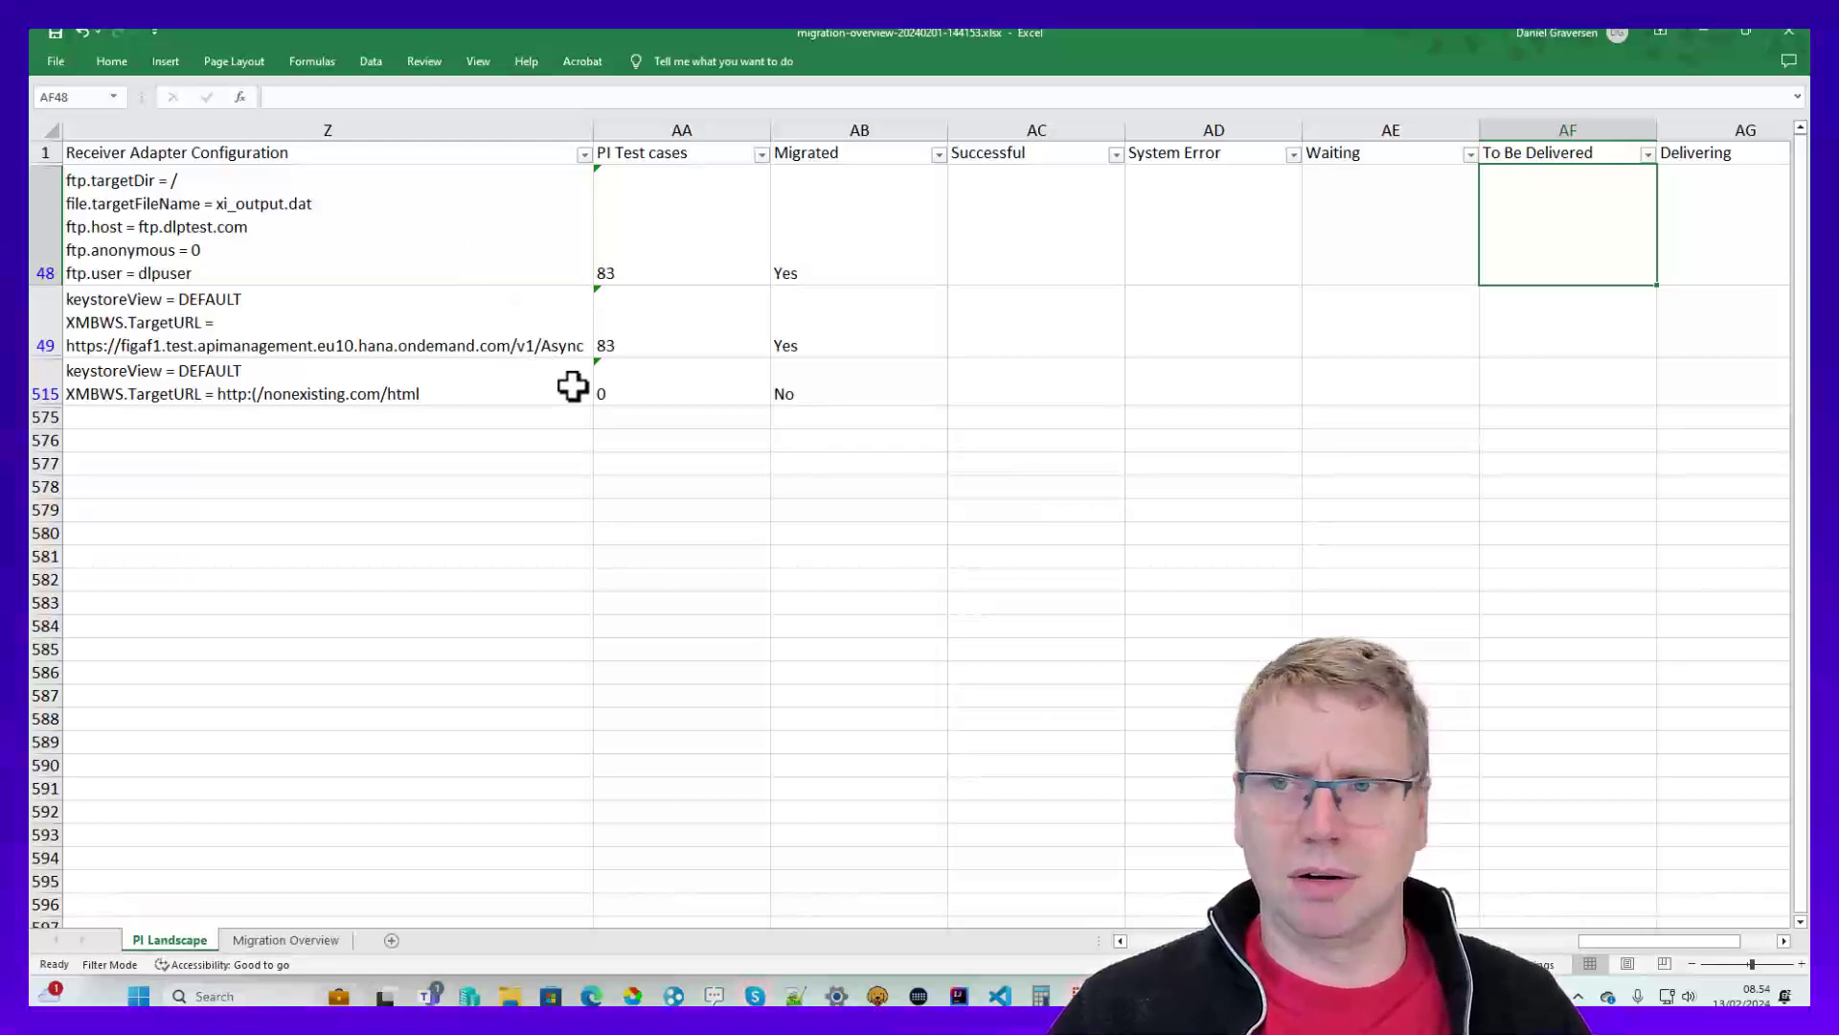
key("alt")
- Filter the migration overview to SAPERP Invoice01 and start a recording request for the first row
key("alt+Tab")
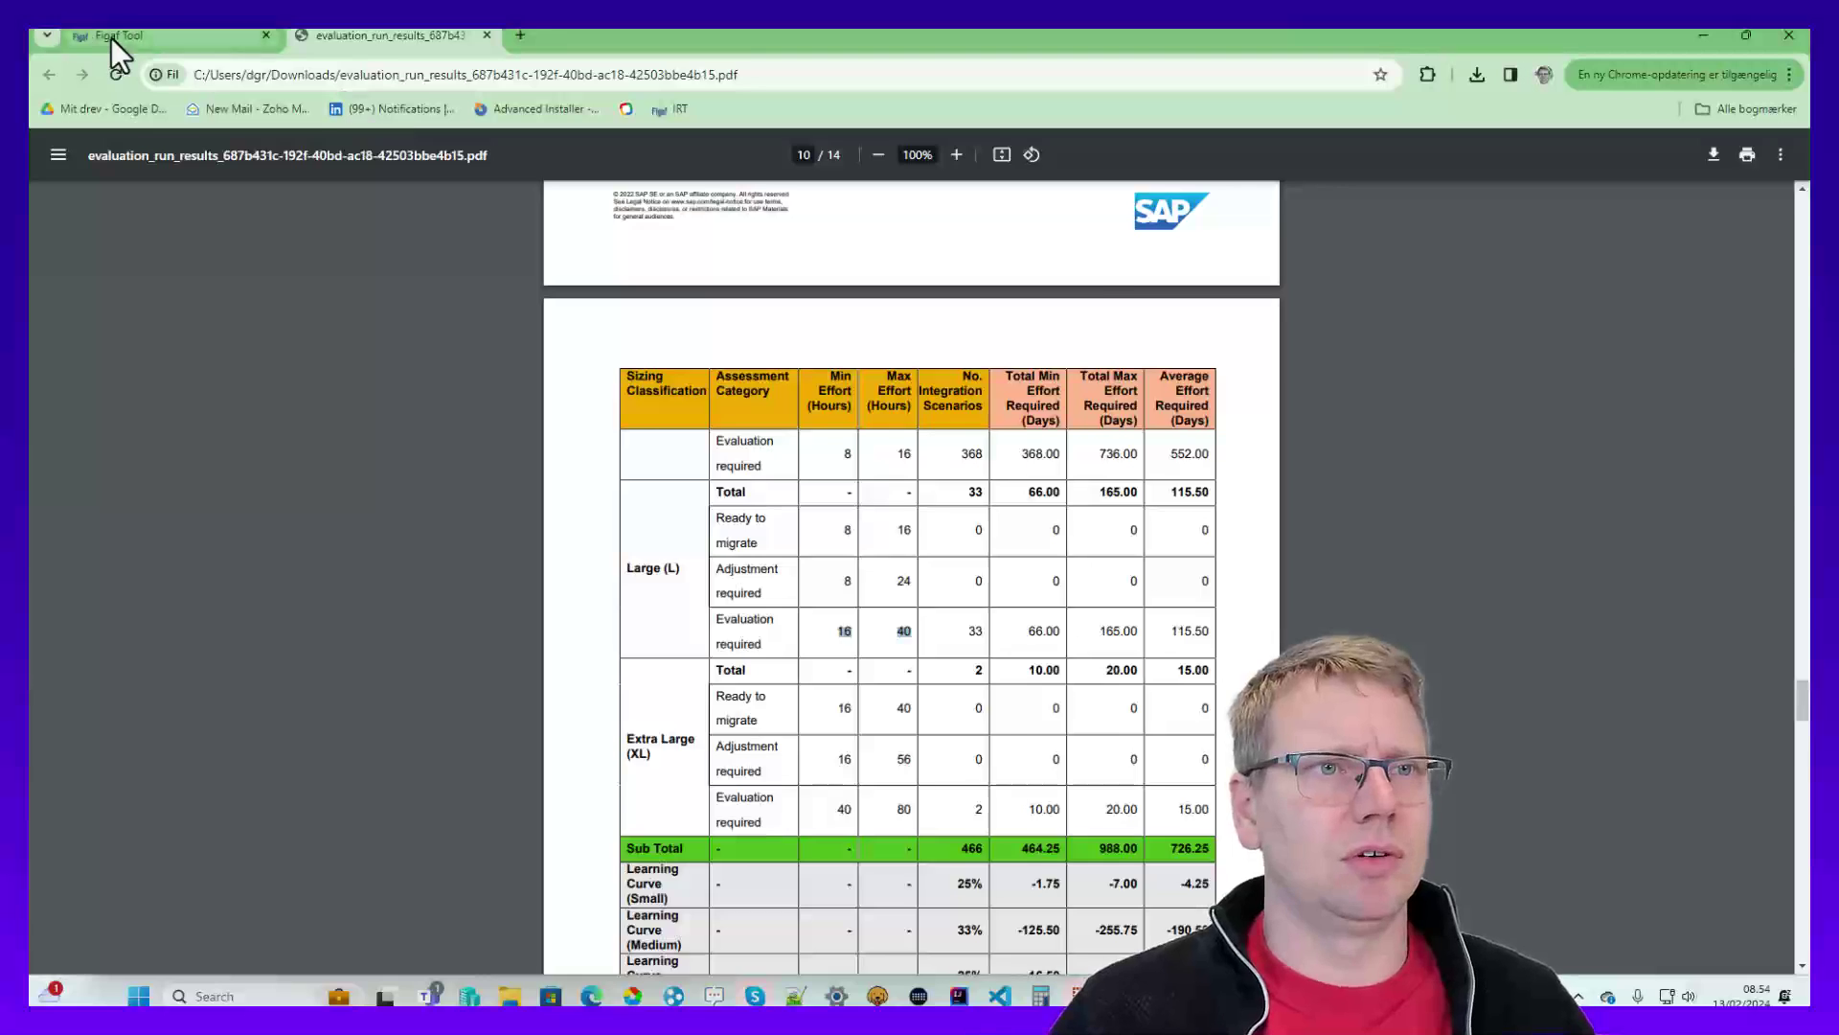
left_click(111, 37)
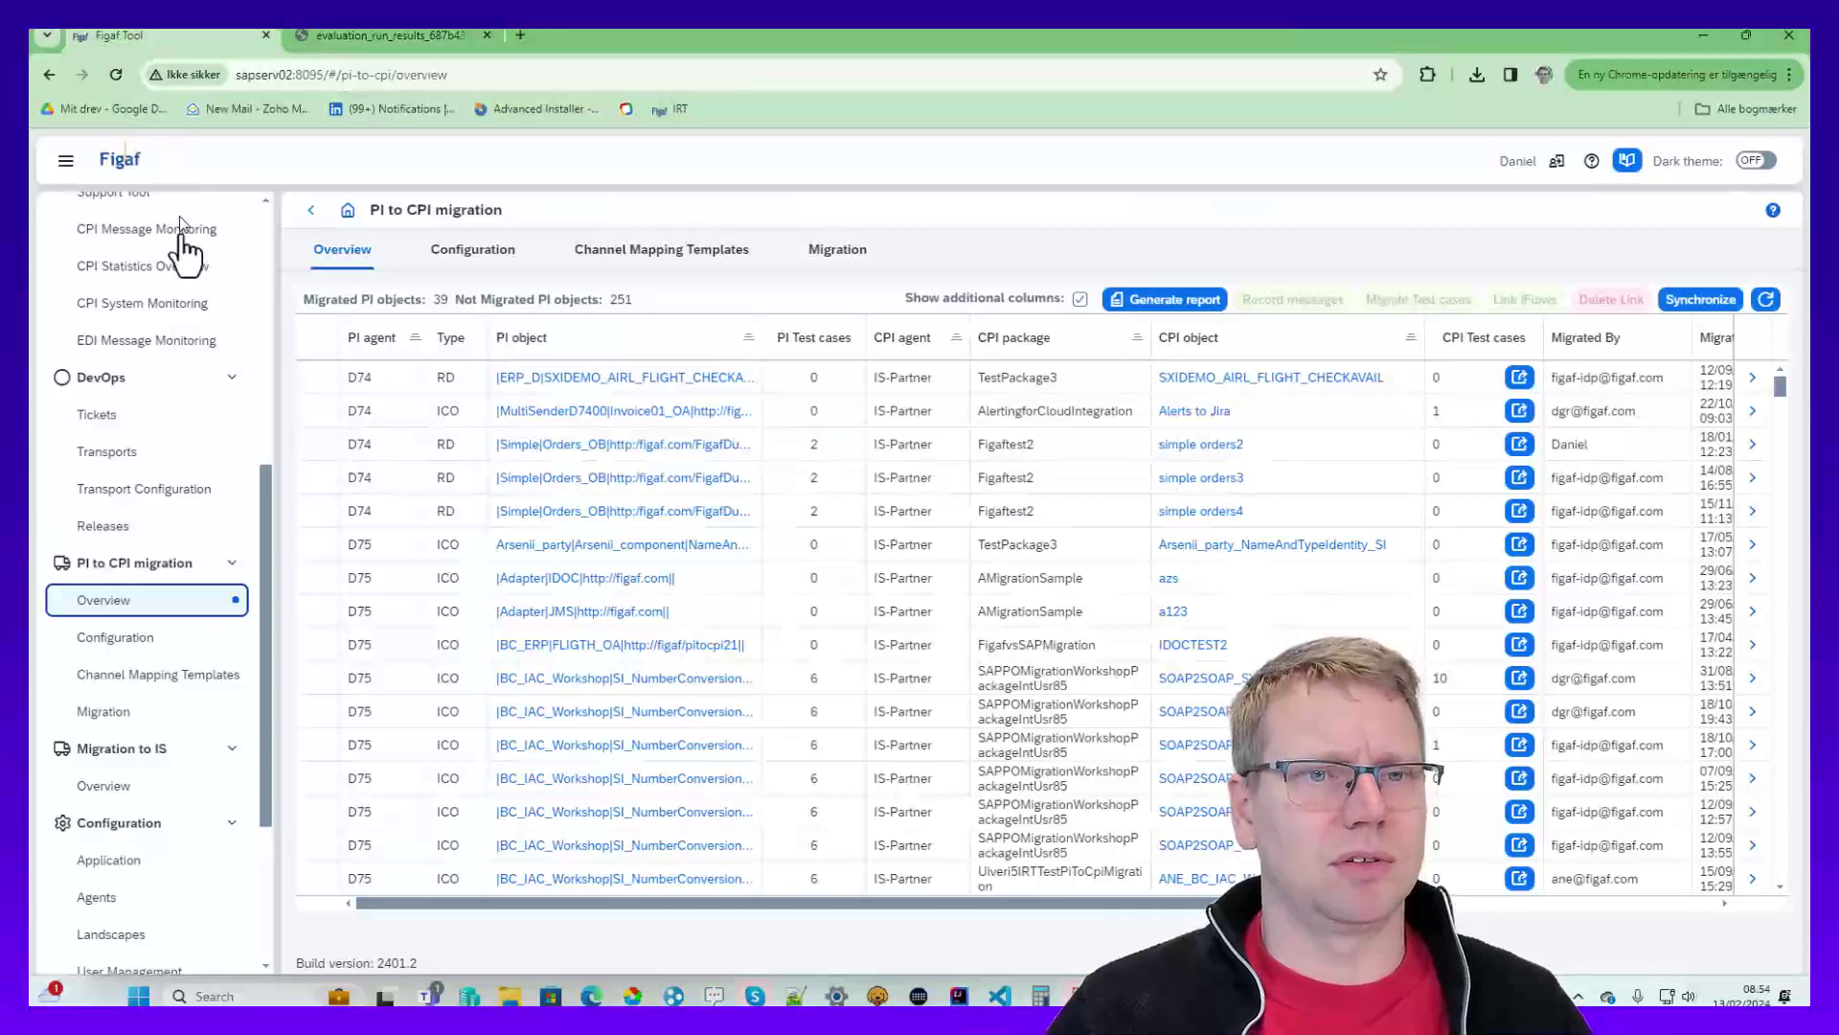
left_click(631, 340)
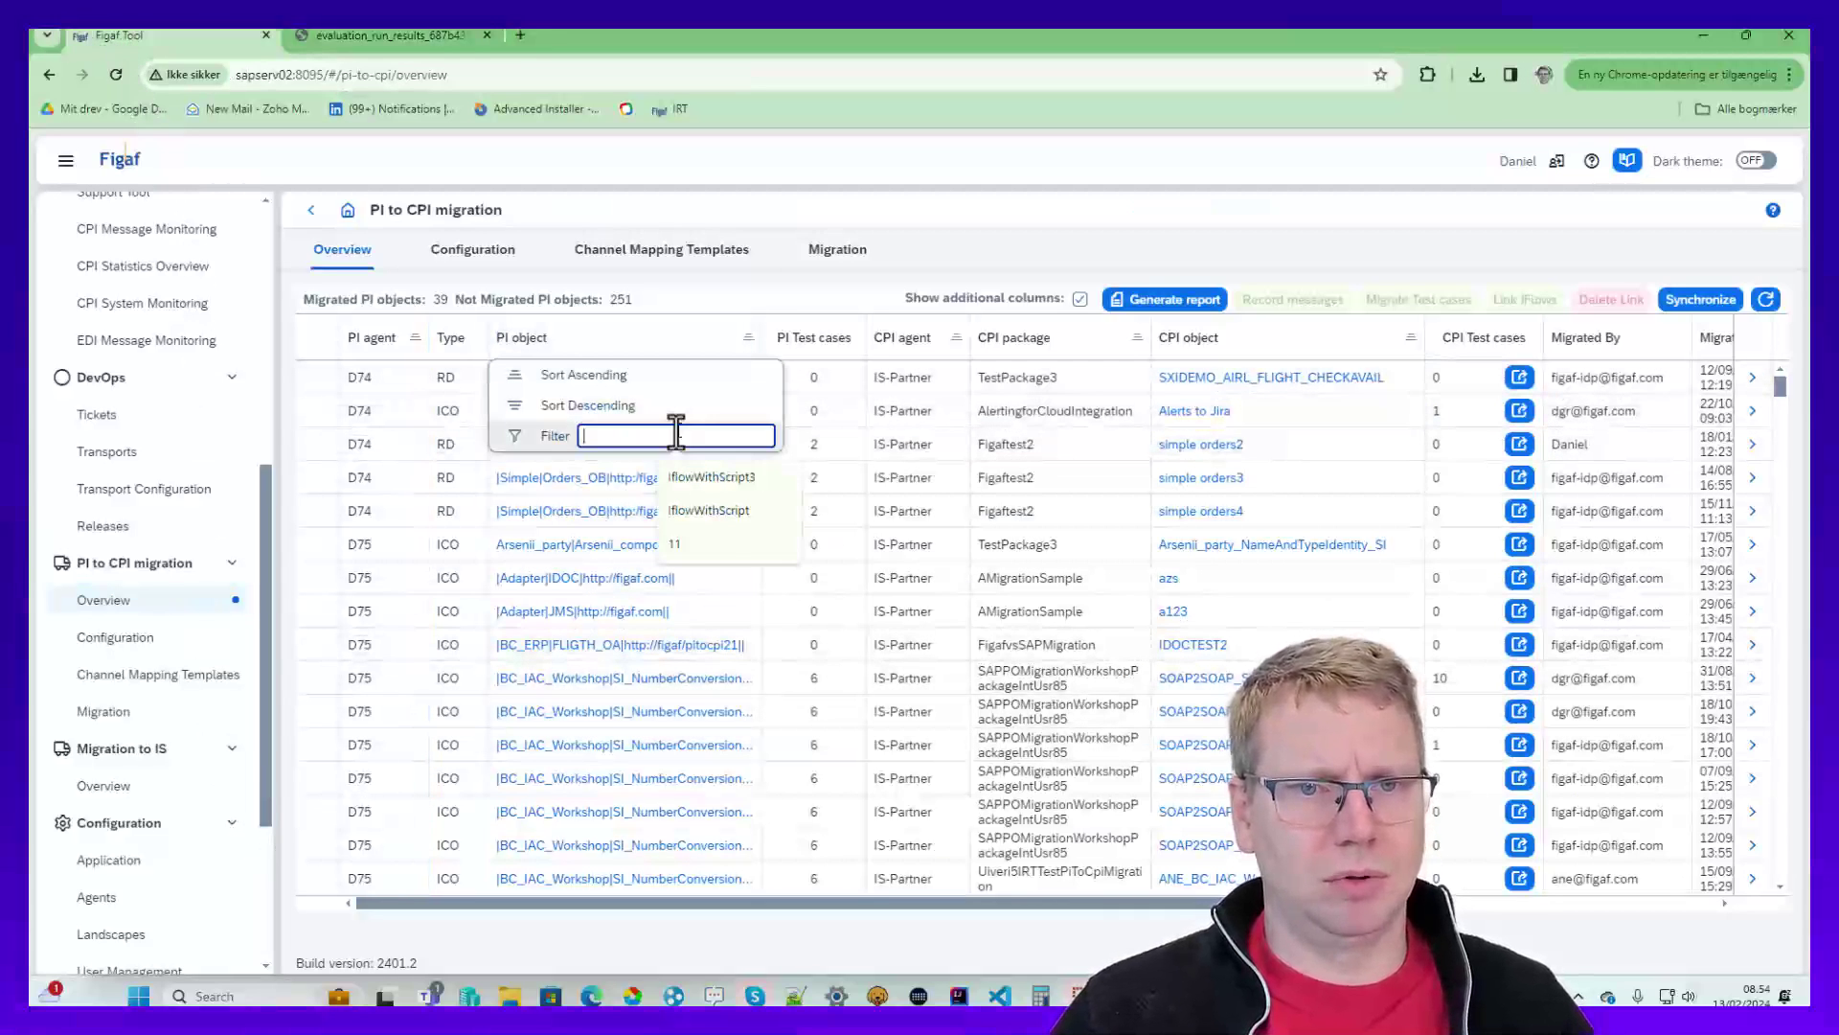
key("ctrl+v")
key("Return")
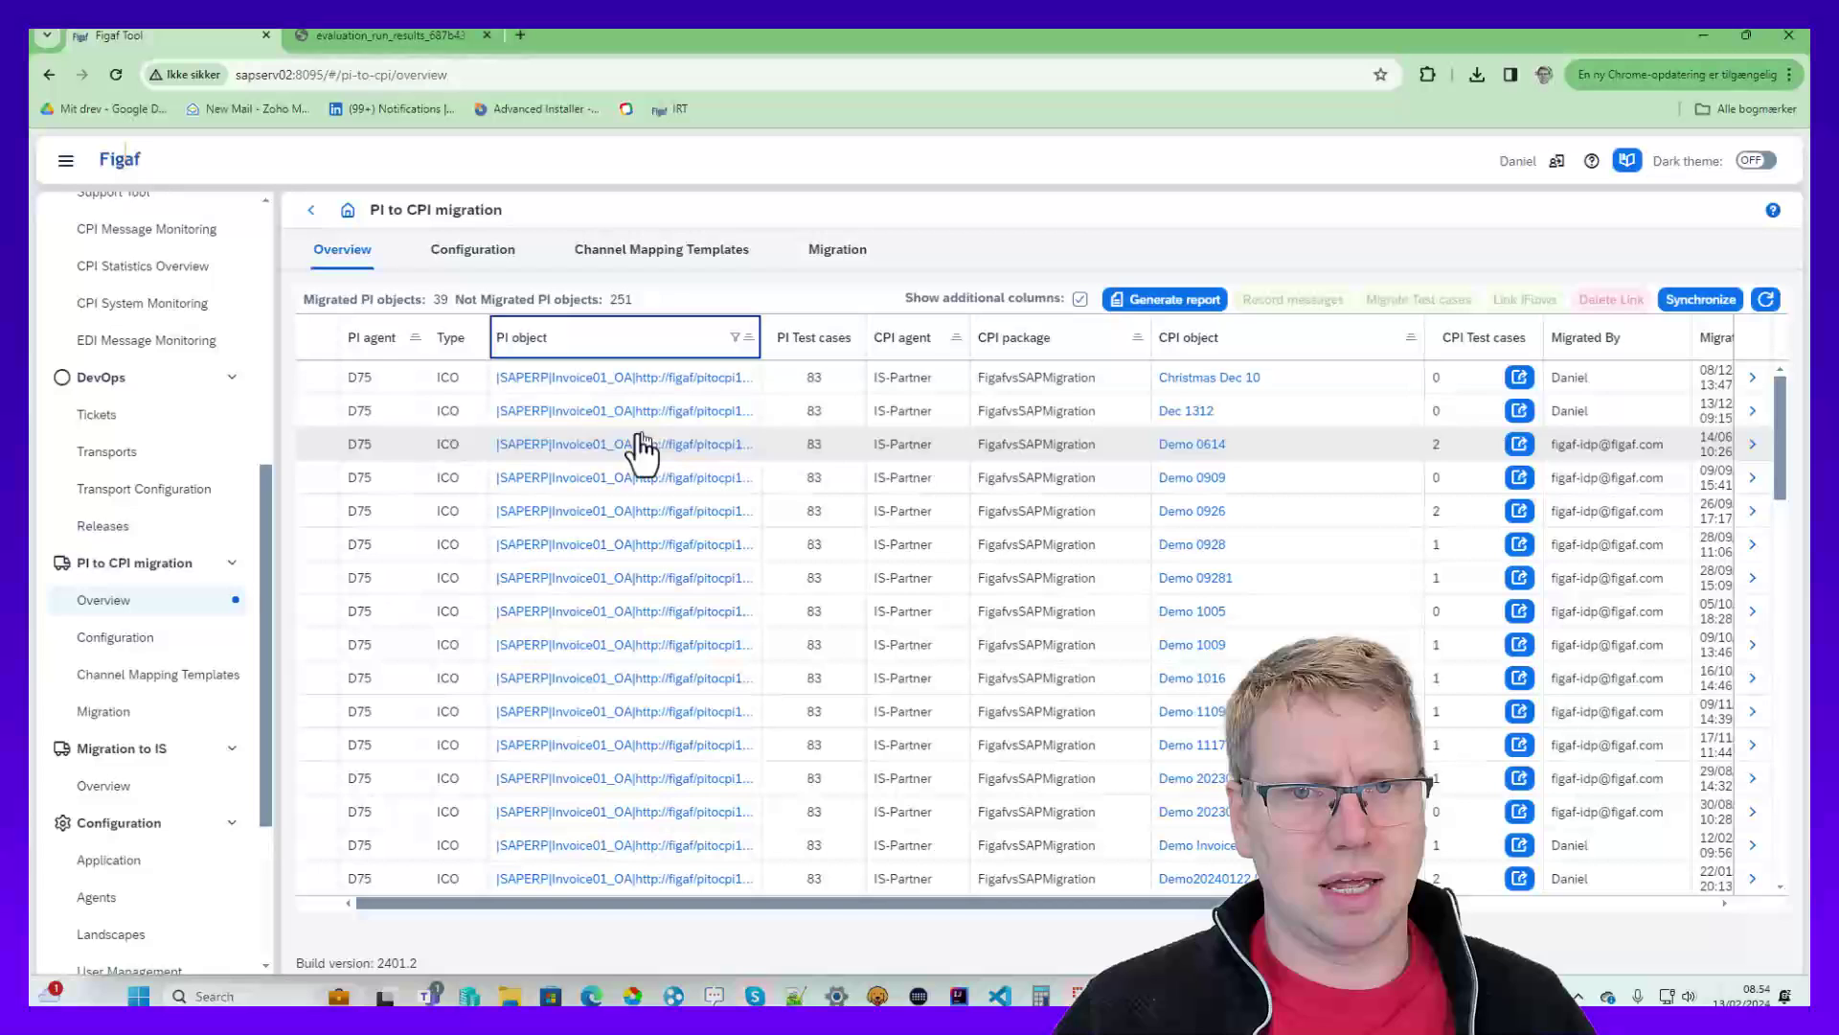
left_click(324, 383)
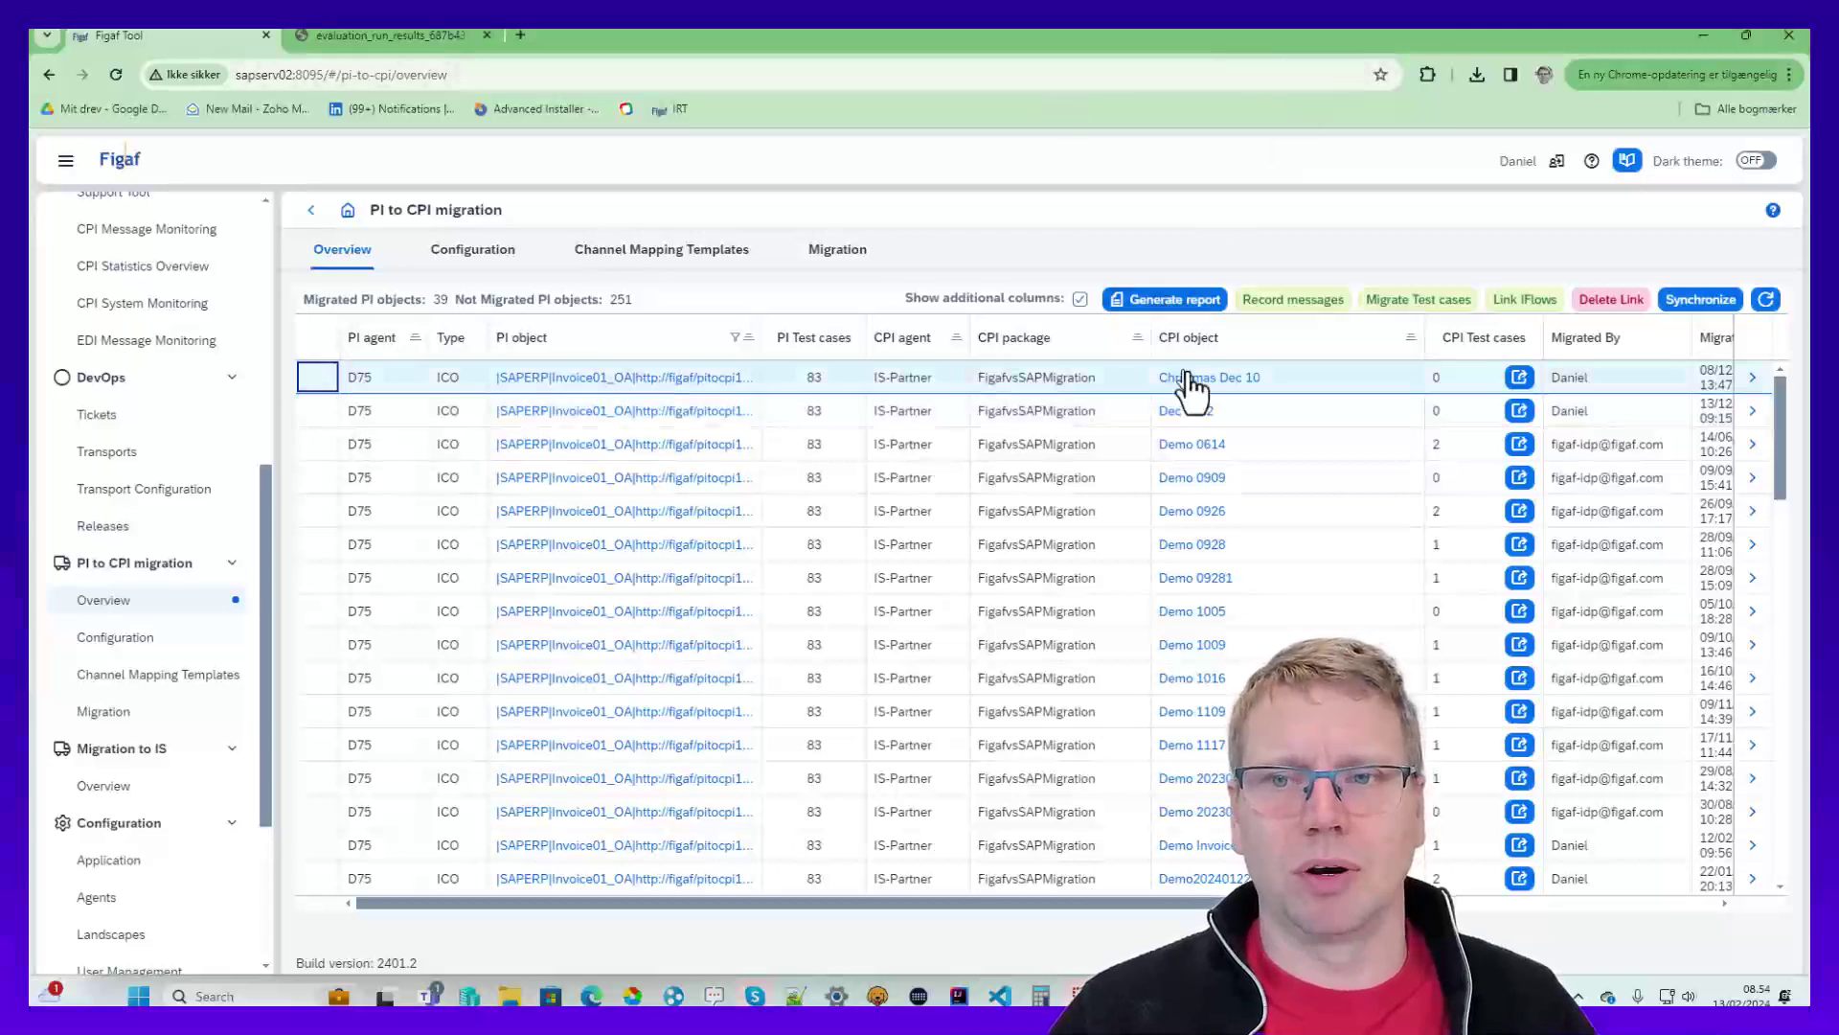
left_click(1261, 301)
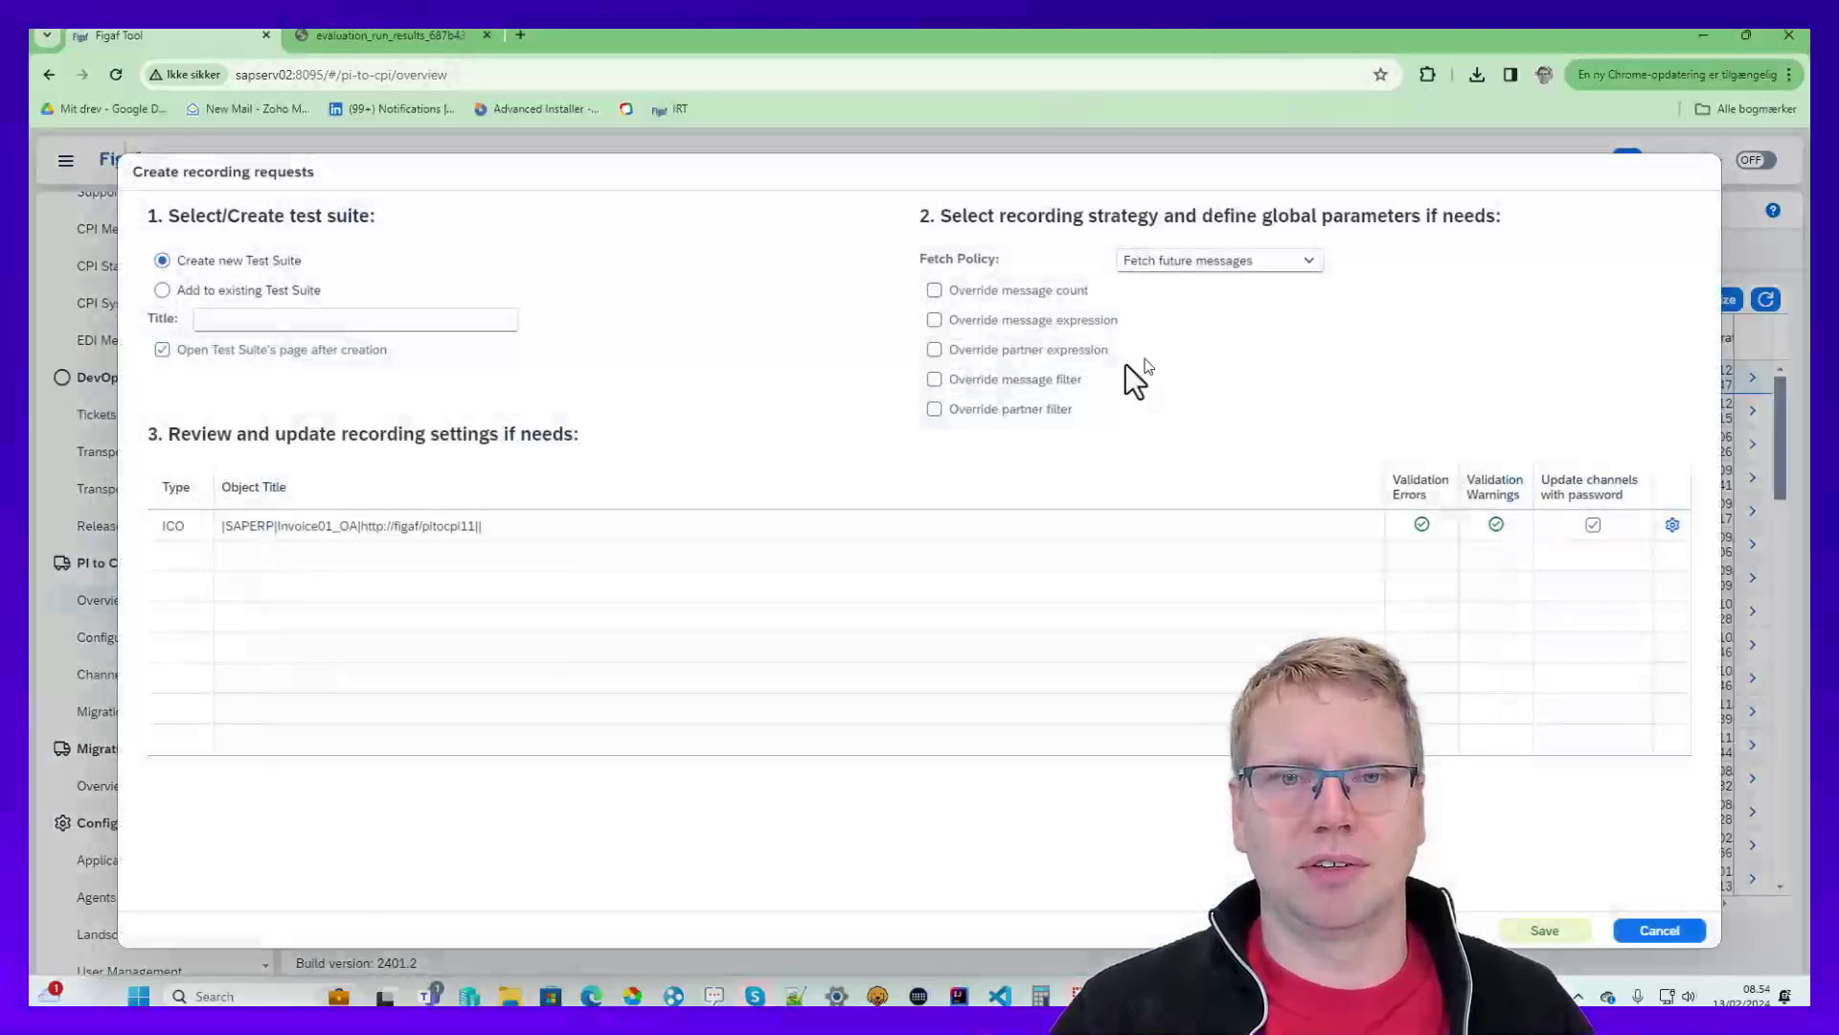
- Title the test suite 'End to end Demo' and set Fetch Policy to Fetch chosen message groups
left_click(295, 319)
type("E")
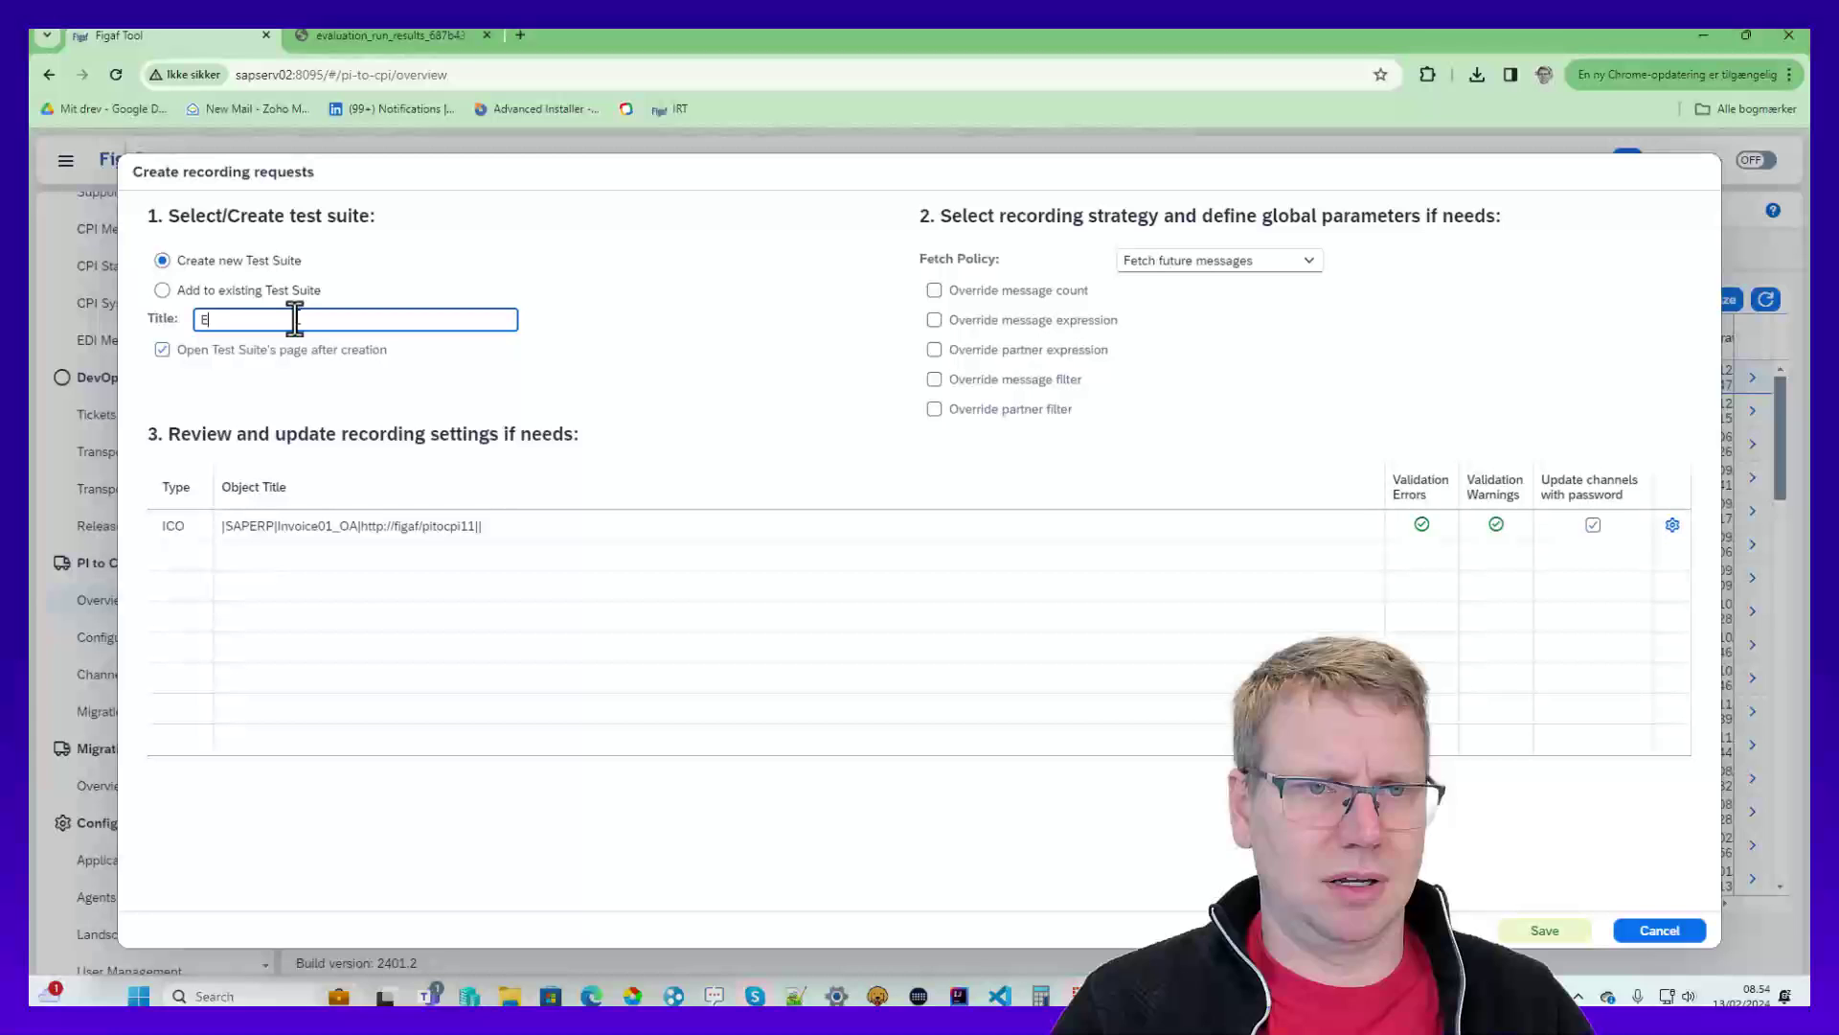
type("nd to end D")
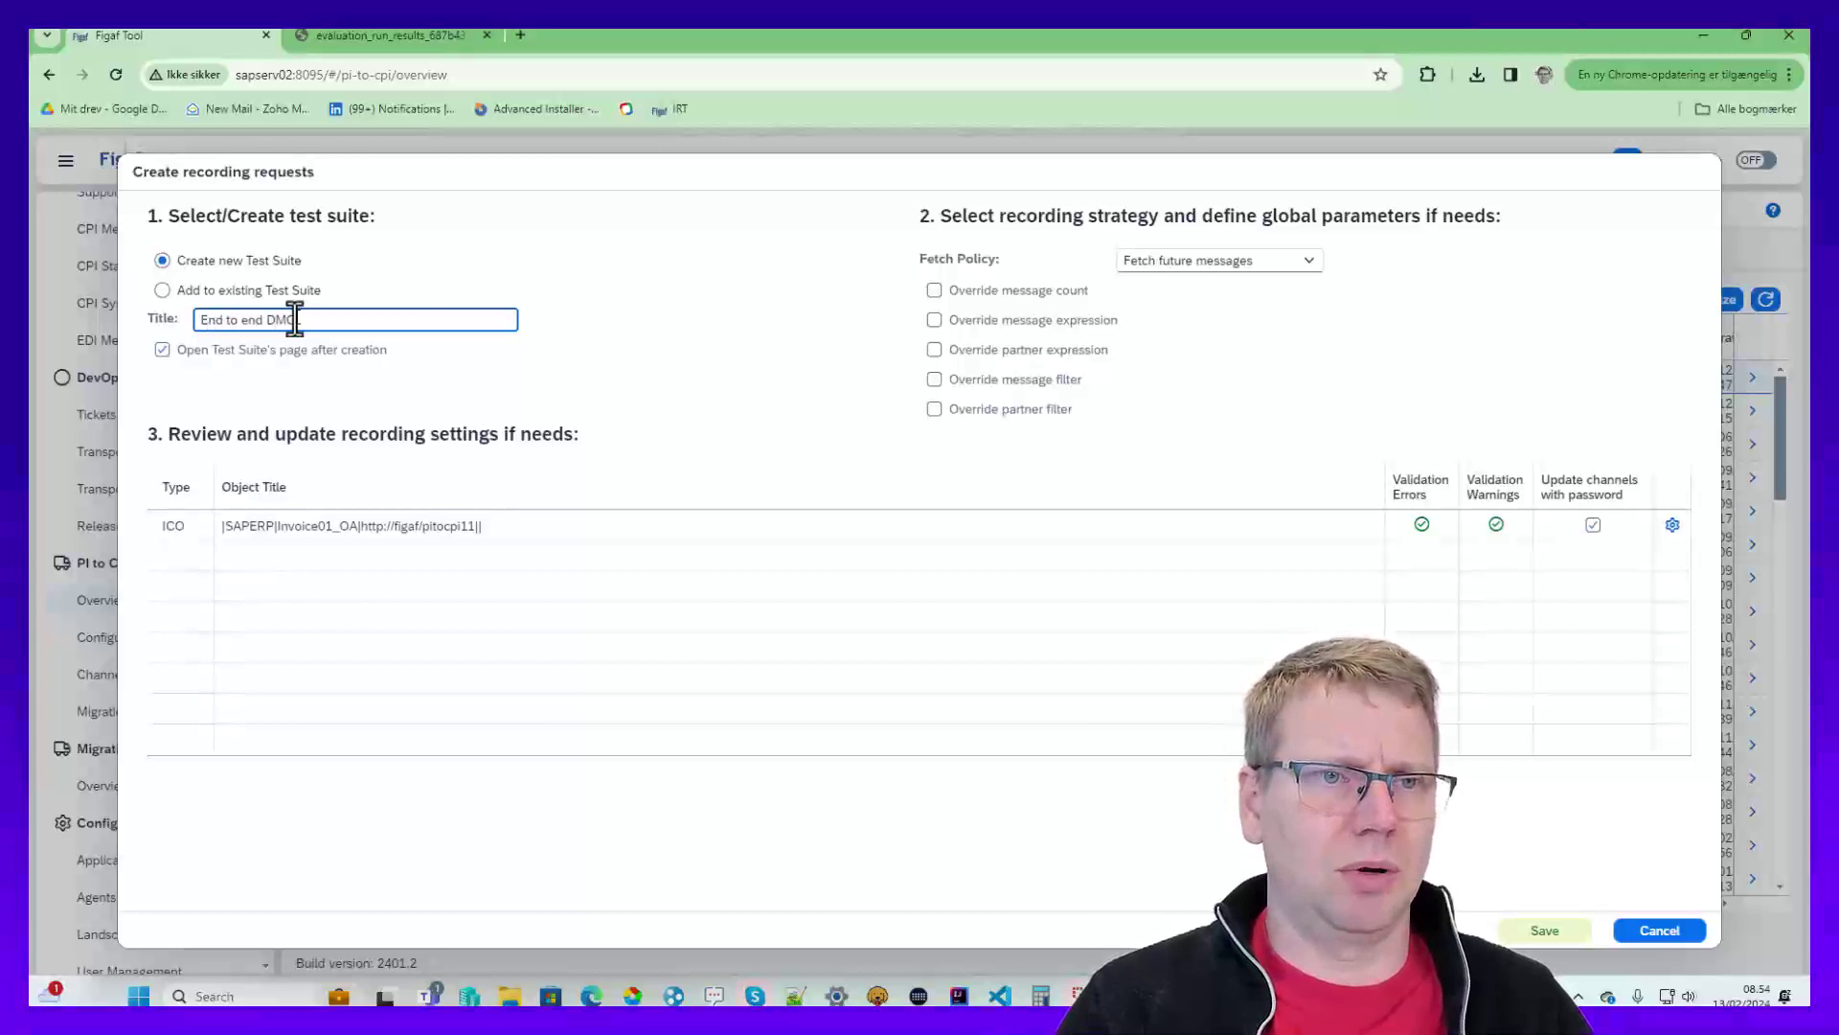
type("emo")
key("ctrl+a")
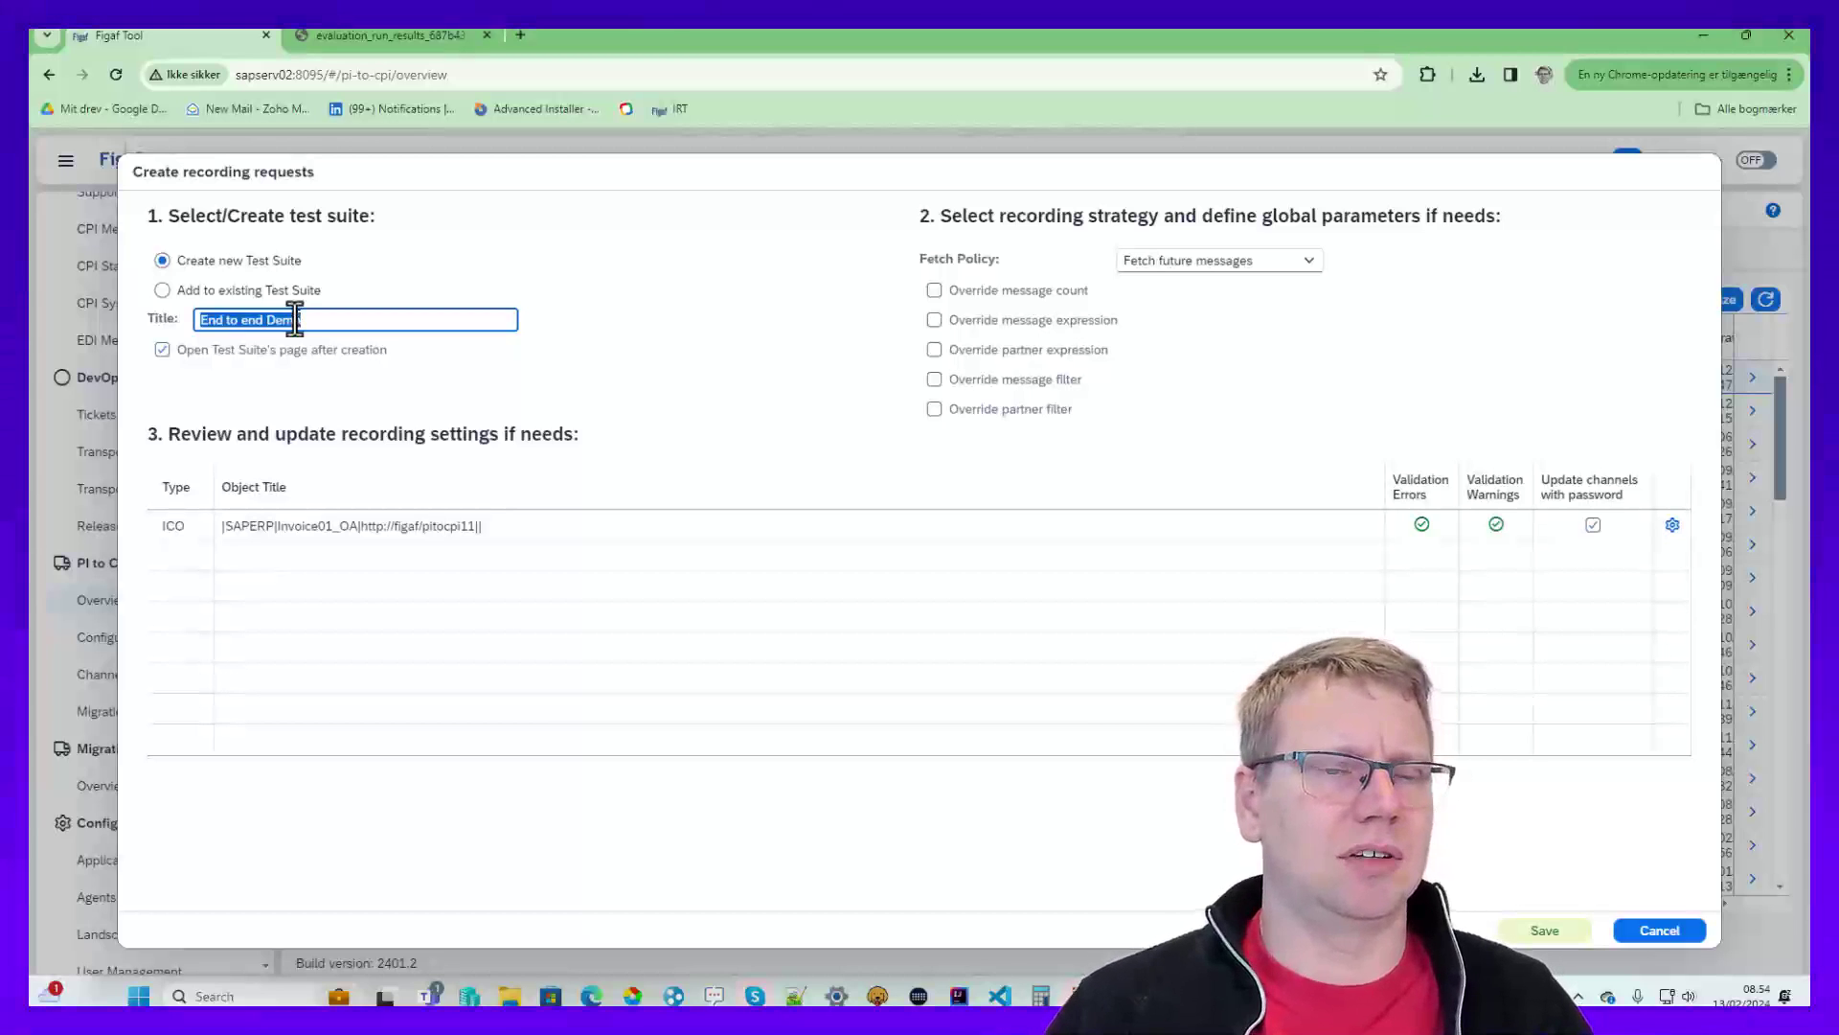
left_click(1253, 275)
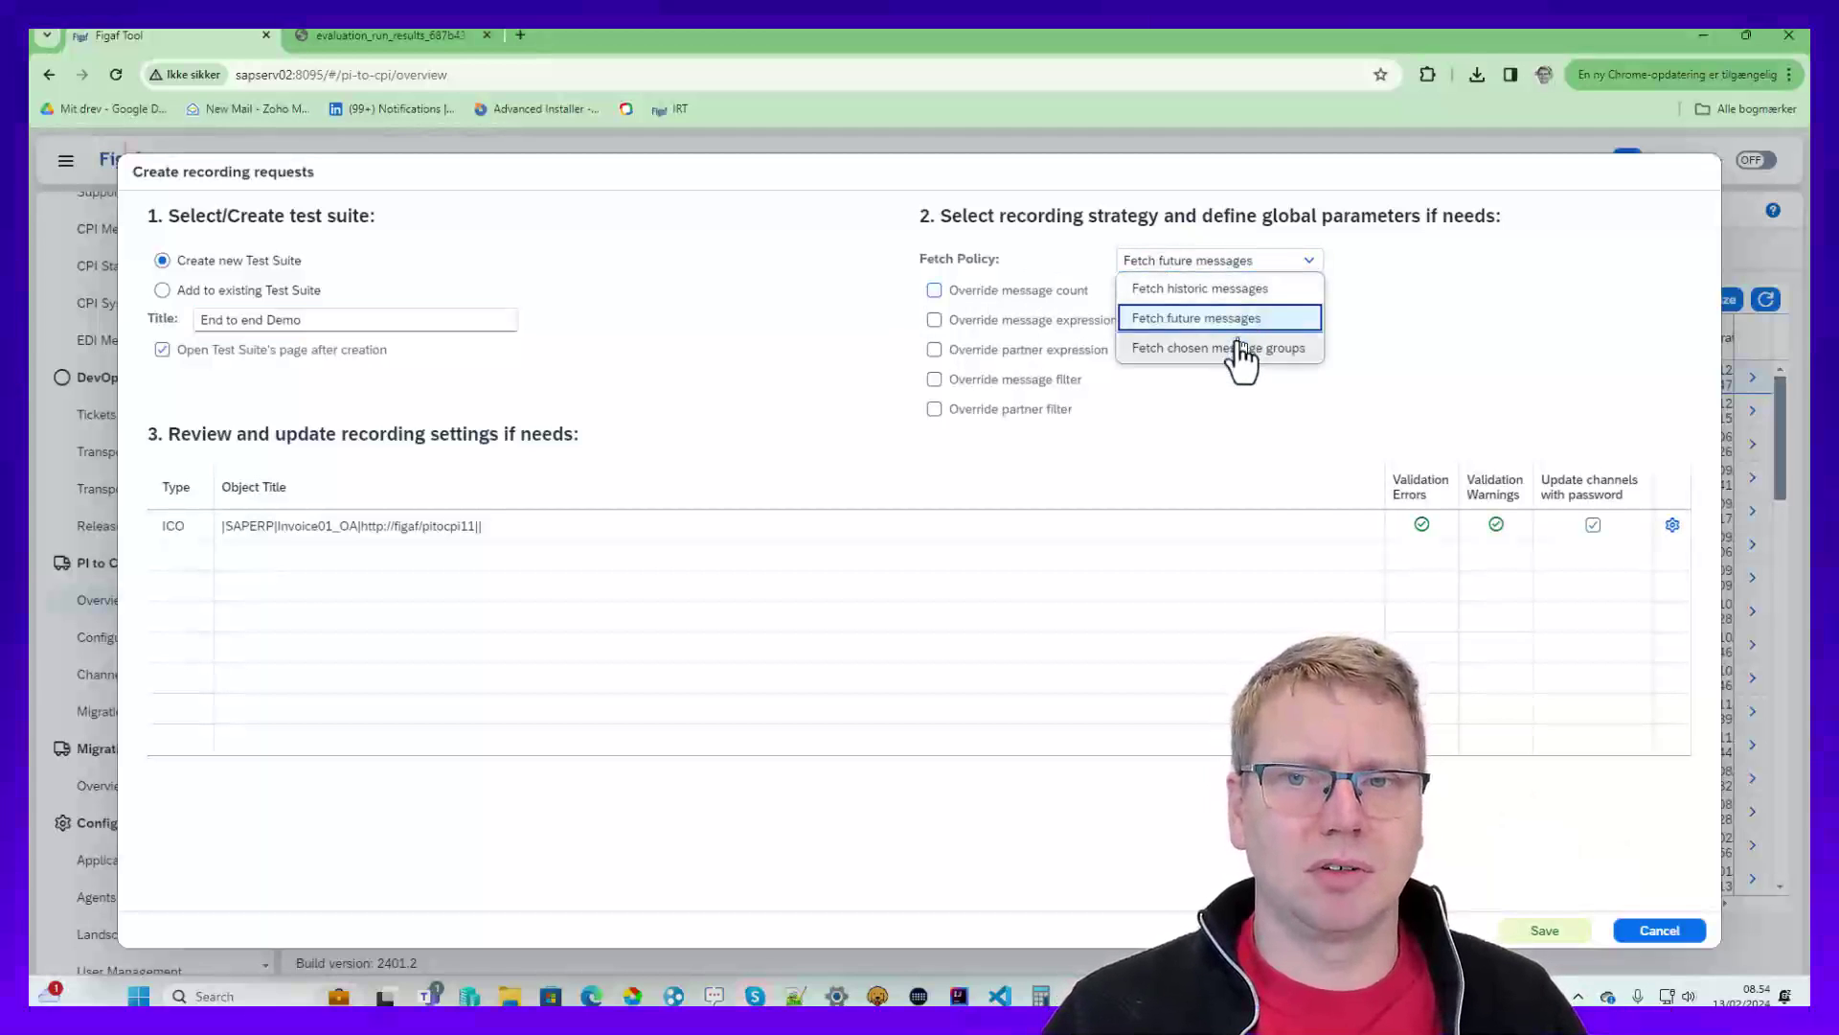
left_click(1235, 349)
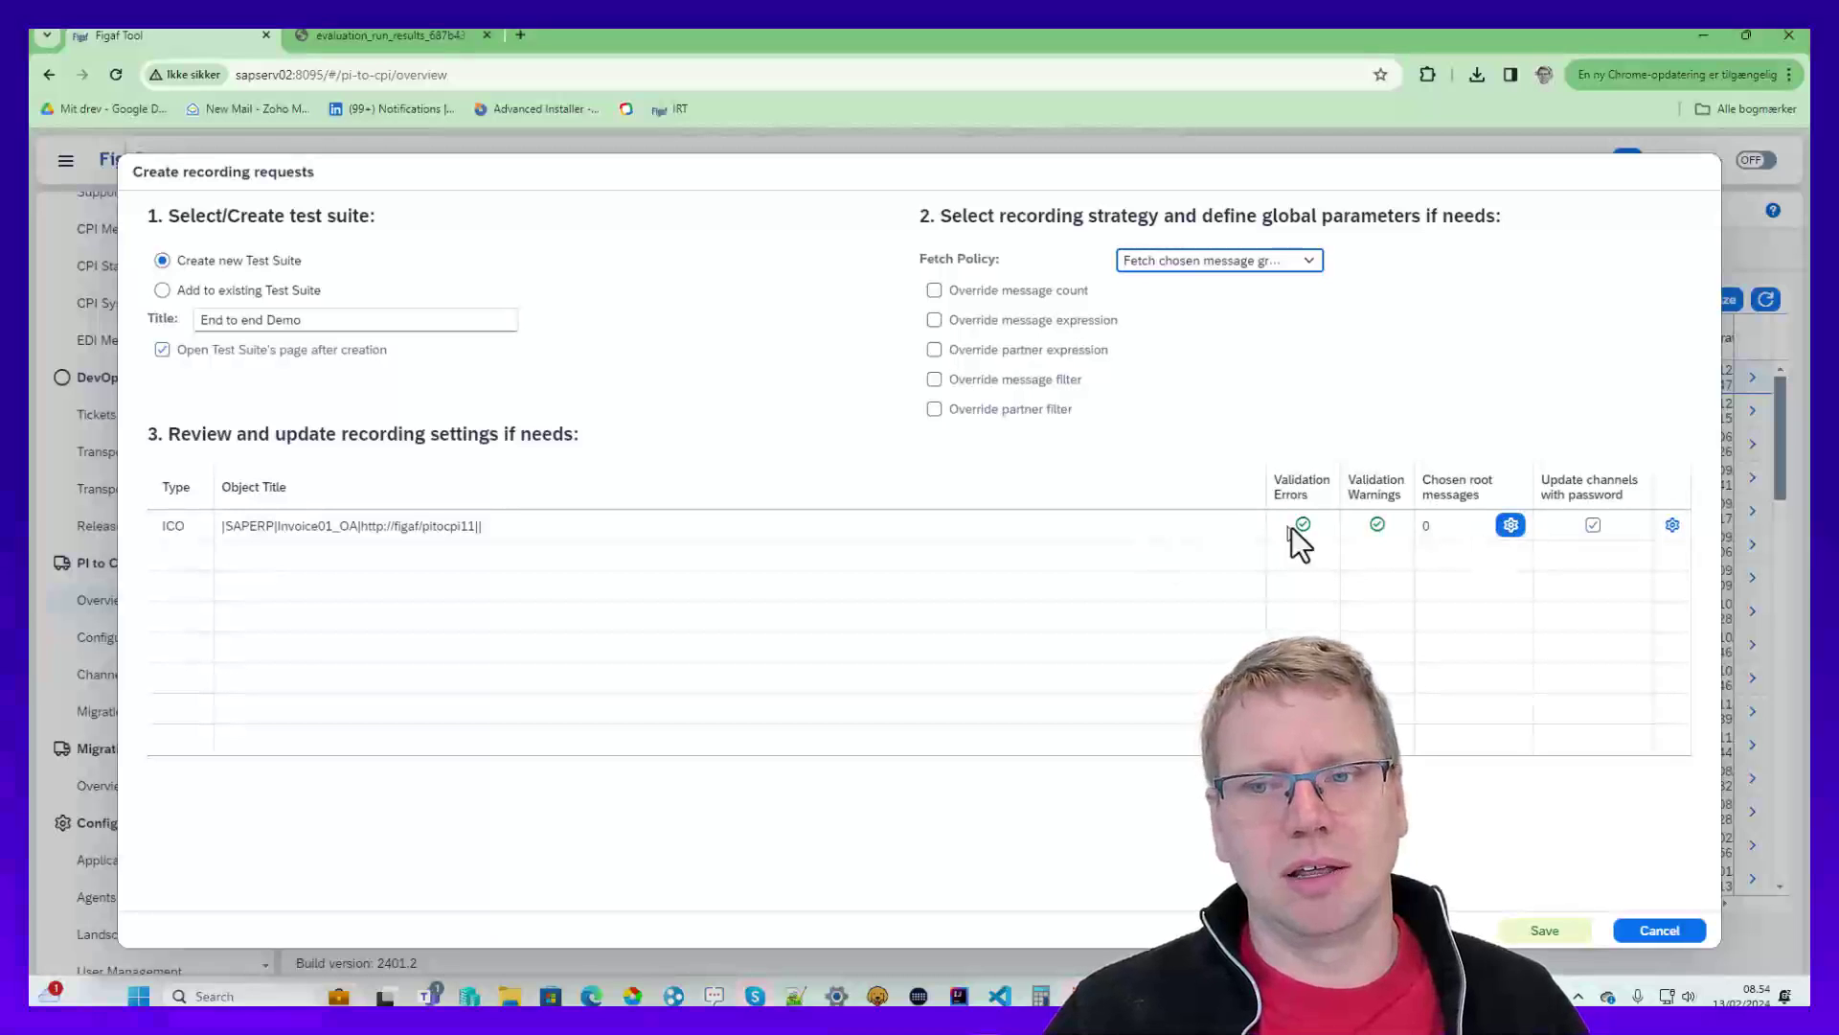
- Choose two message groups to record
left_click(1371, 530)
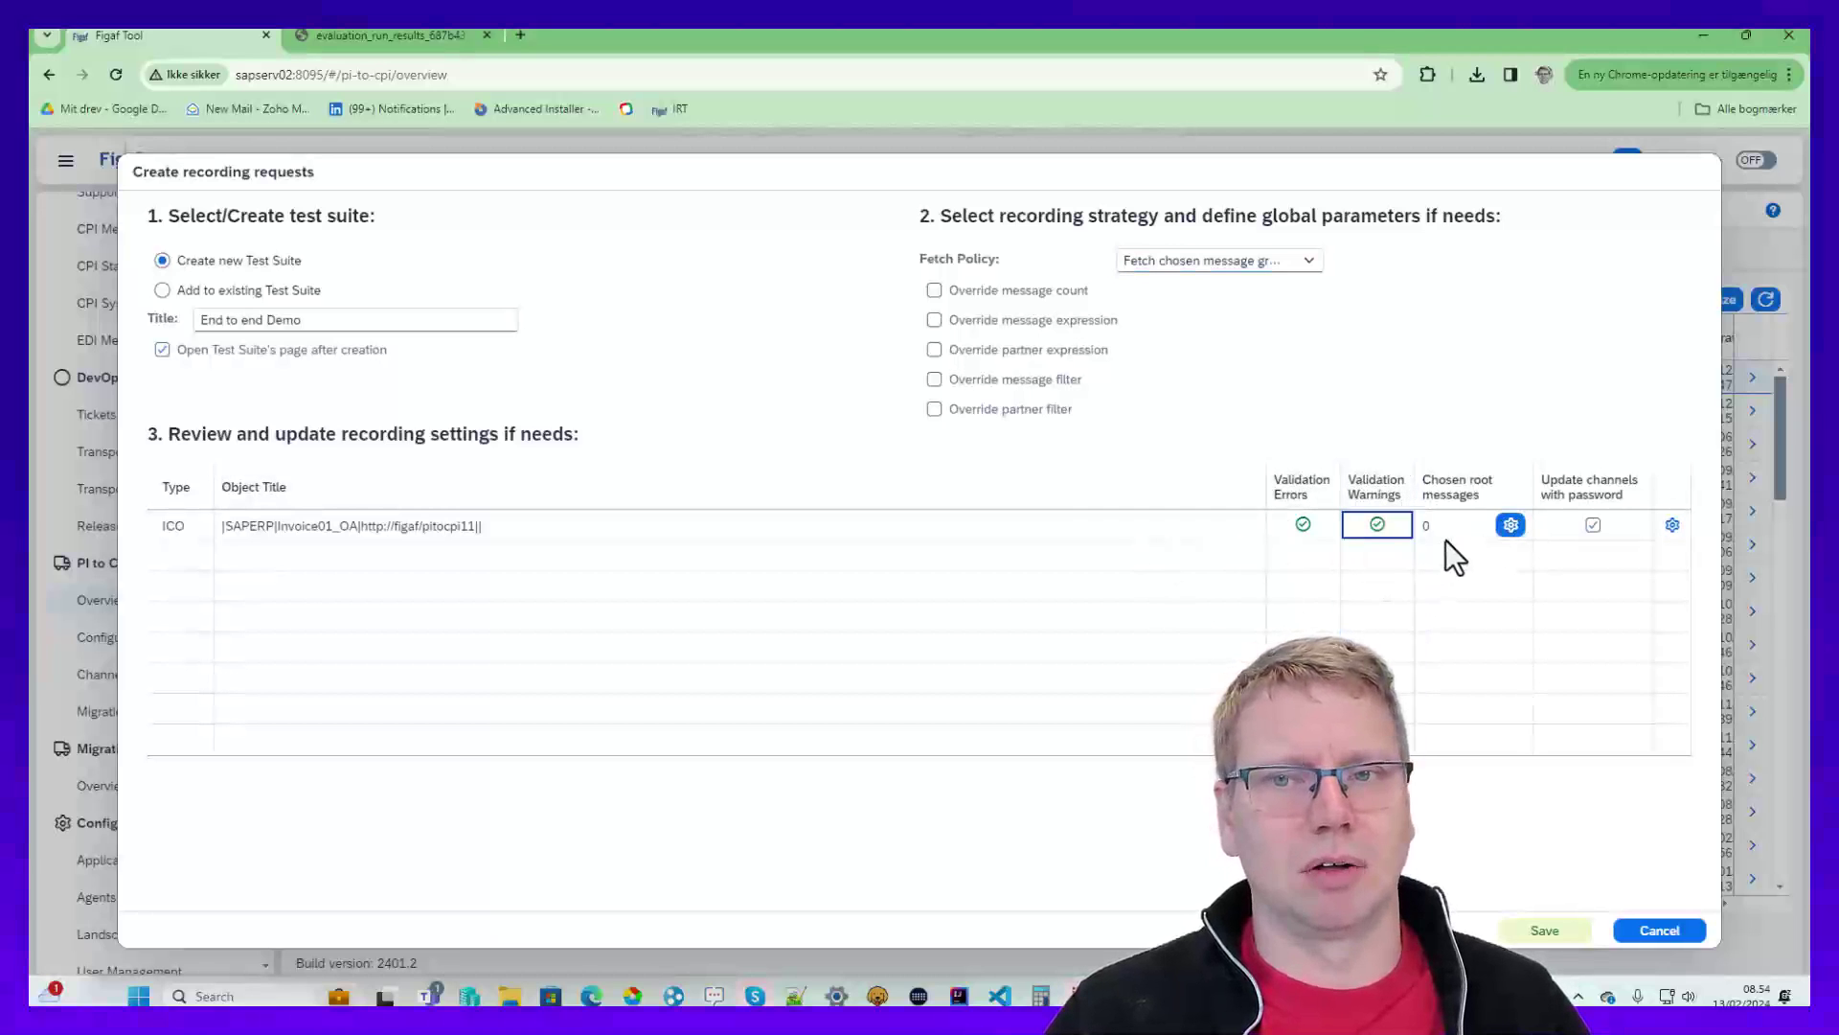
left_click(1509, 525)
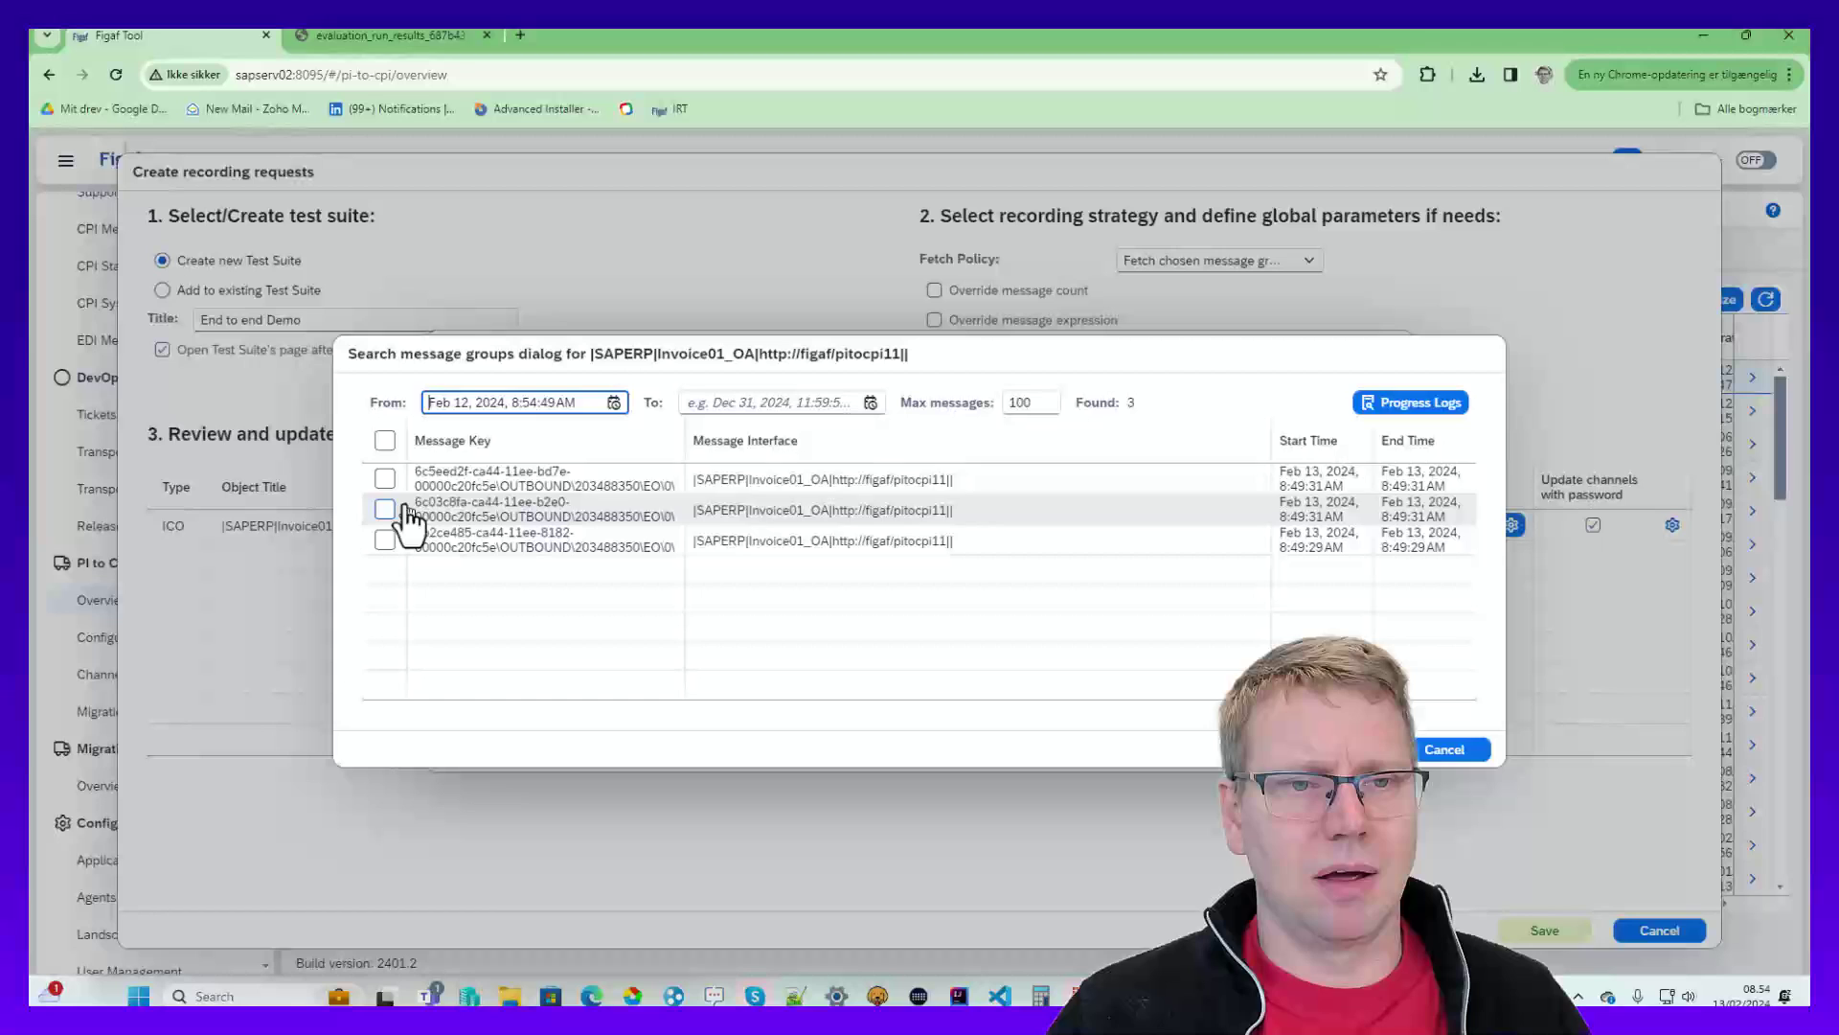
left_click(384, 478)
left_click(385, 508)
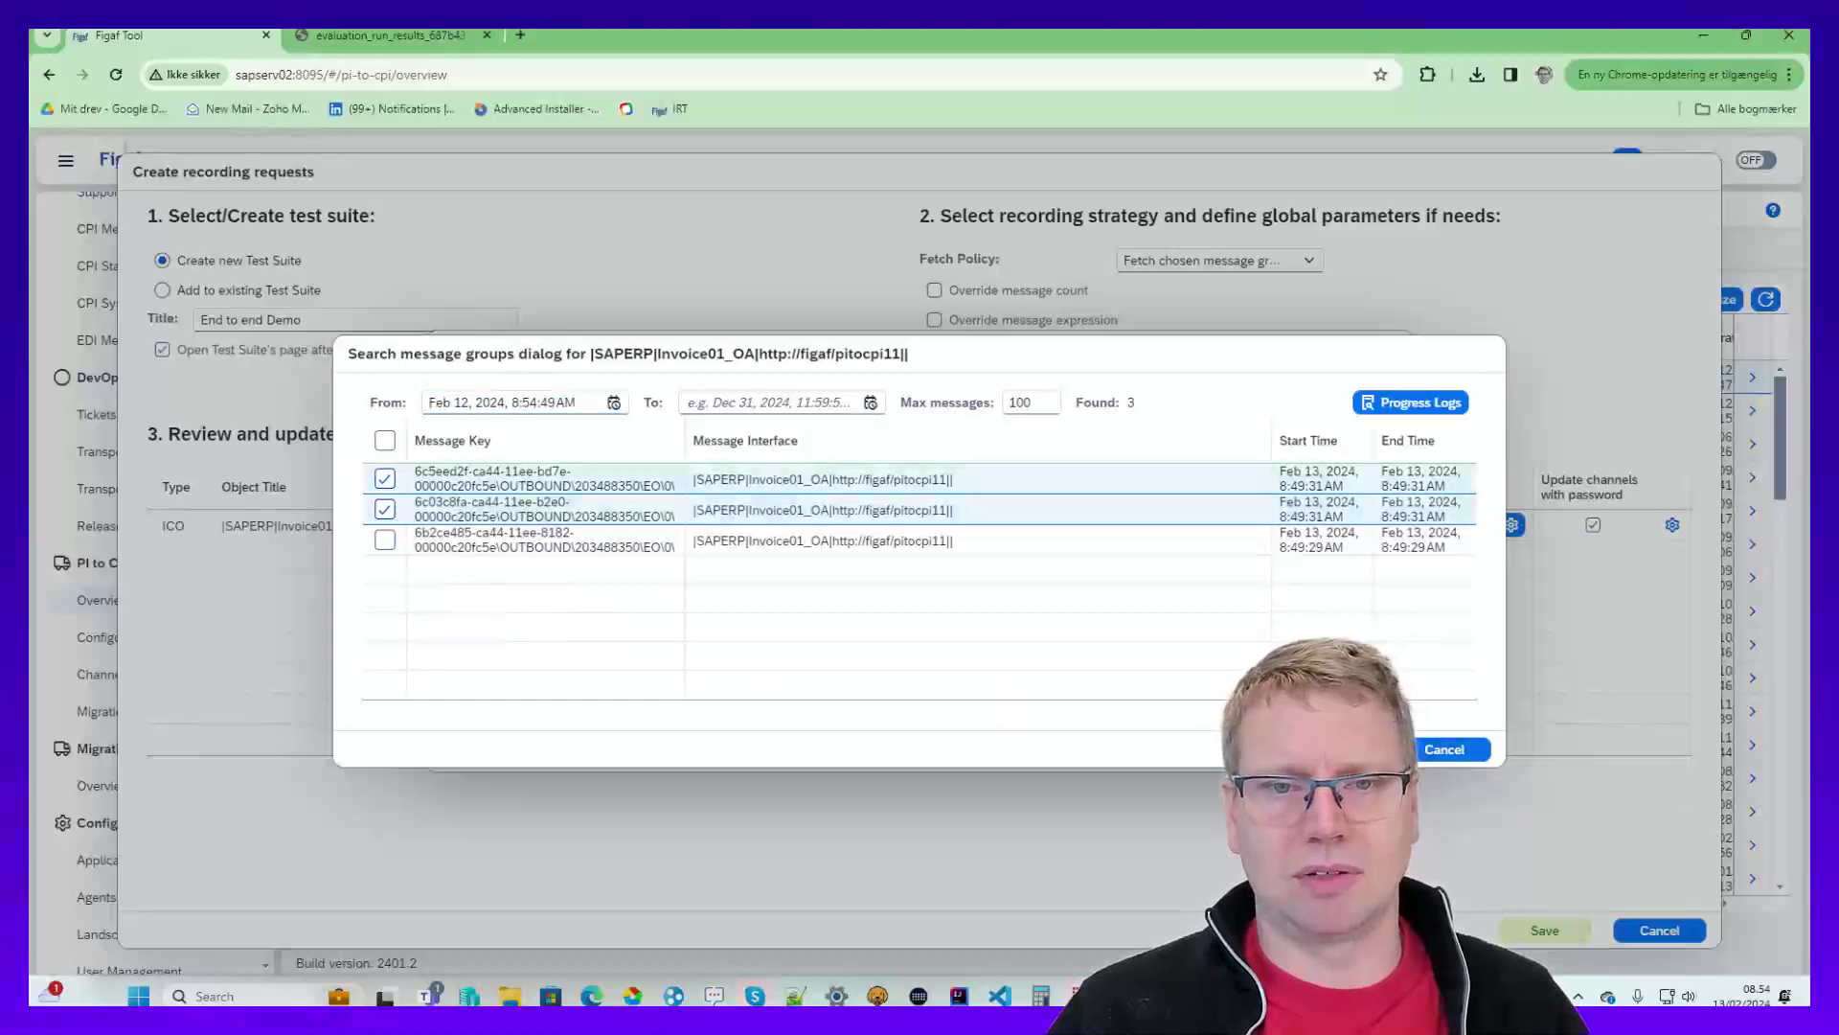
left_click(1370, 749)
left_click(1203, 753)
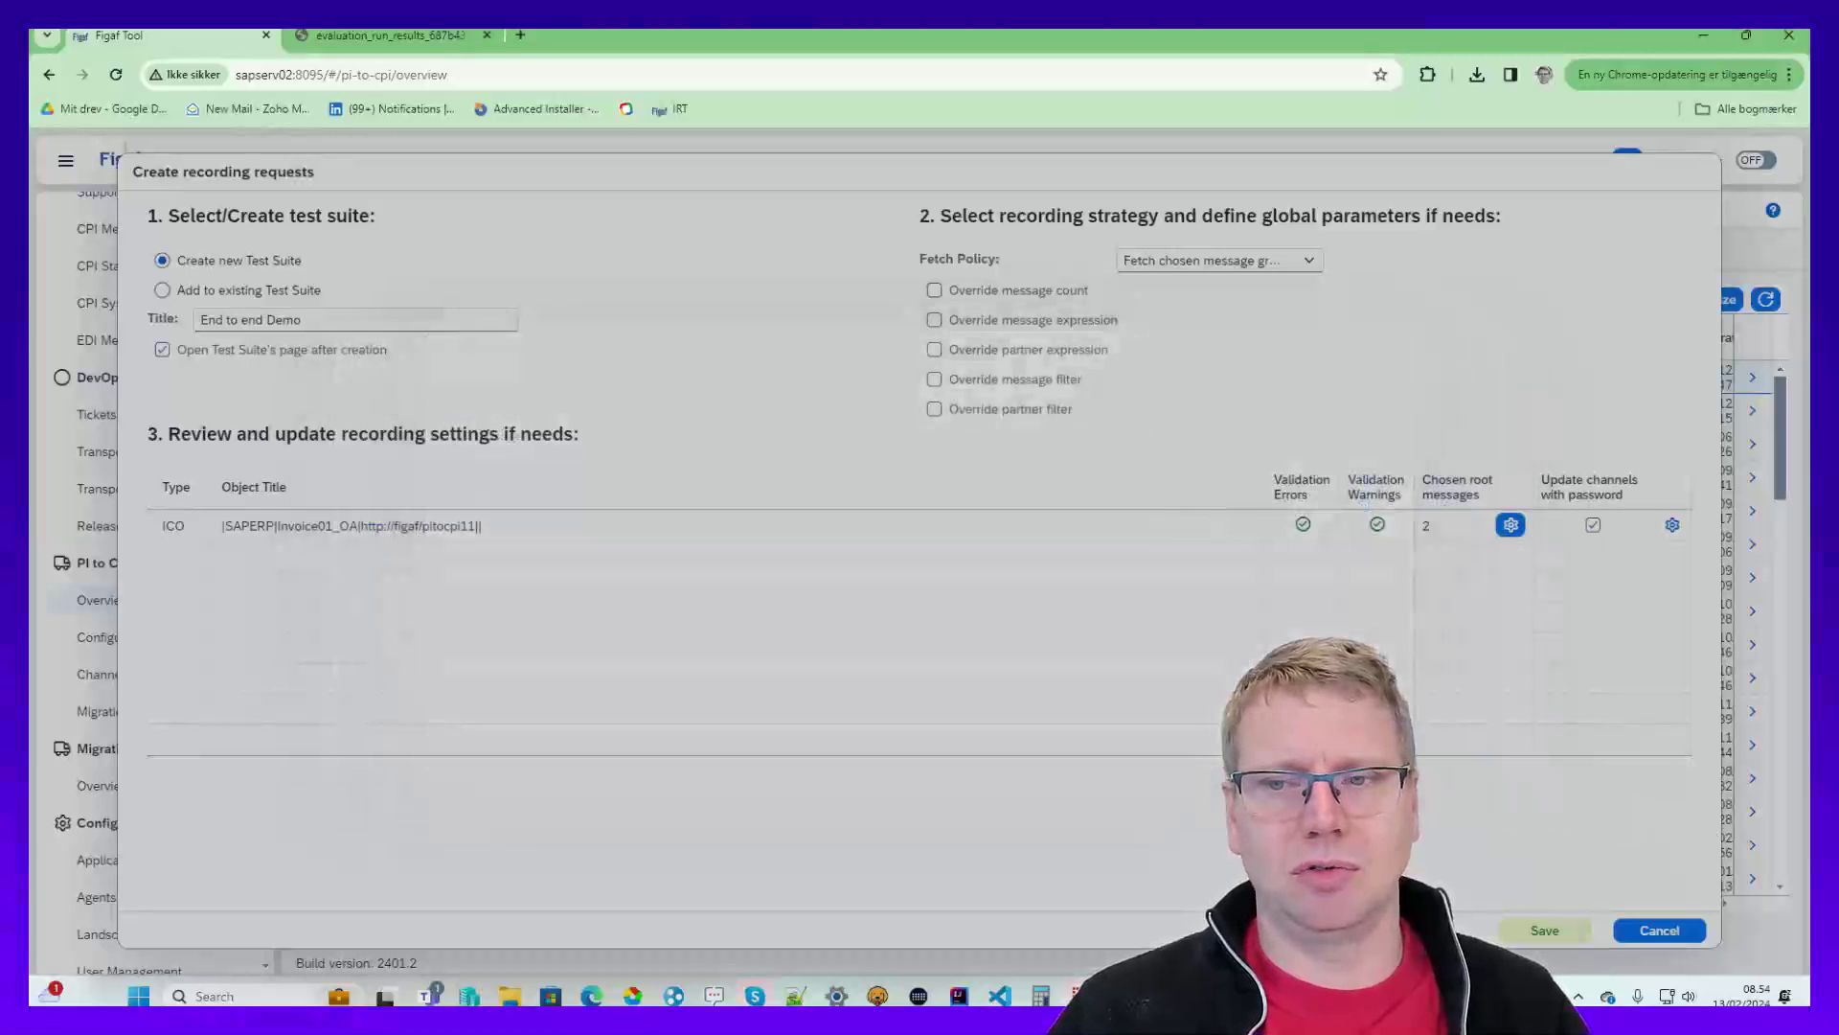
- Override the message expression with 'End to end Demo' and save the recording request
left_click(979, 322)
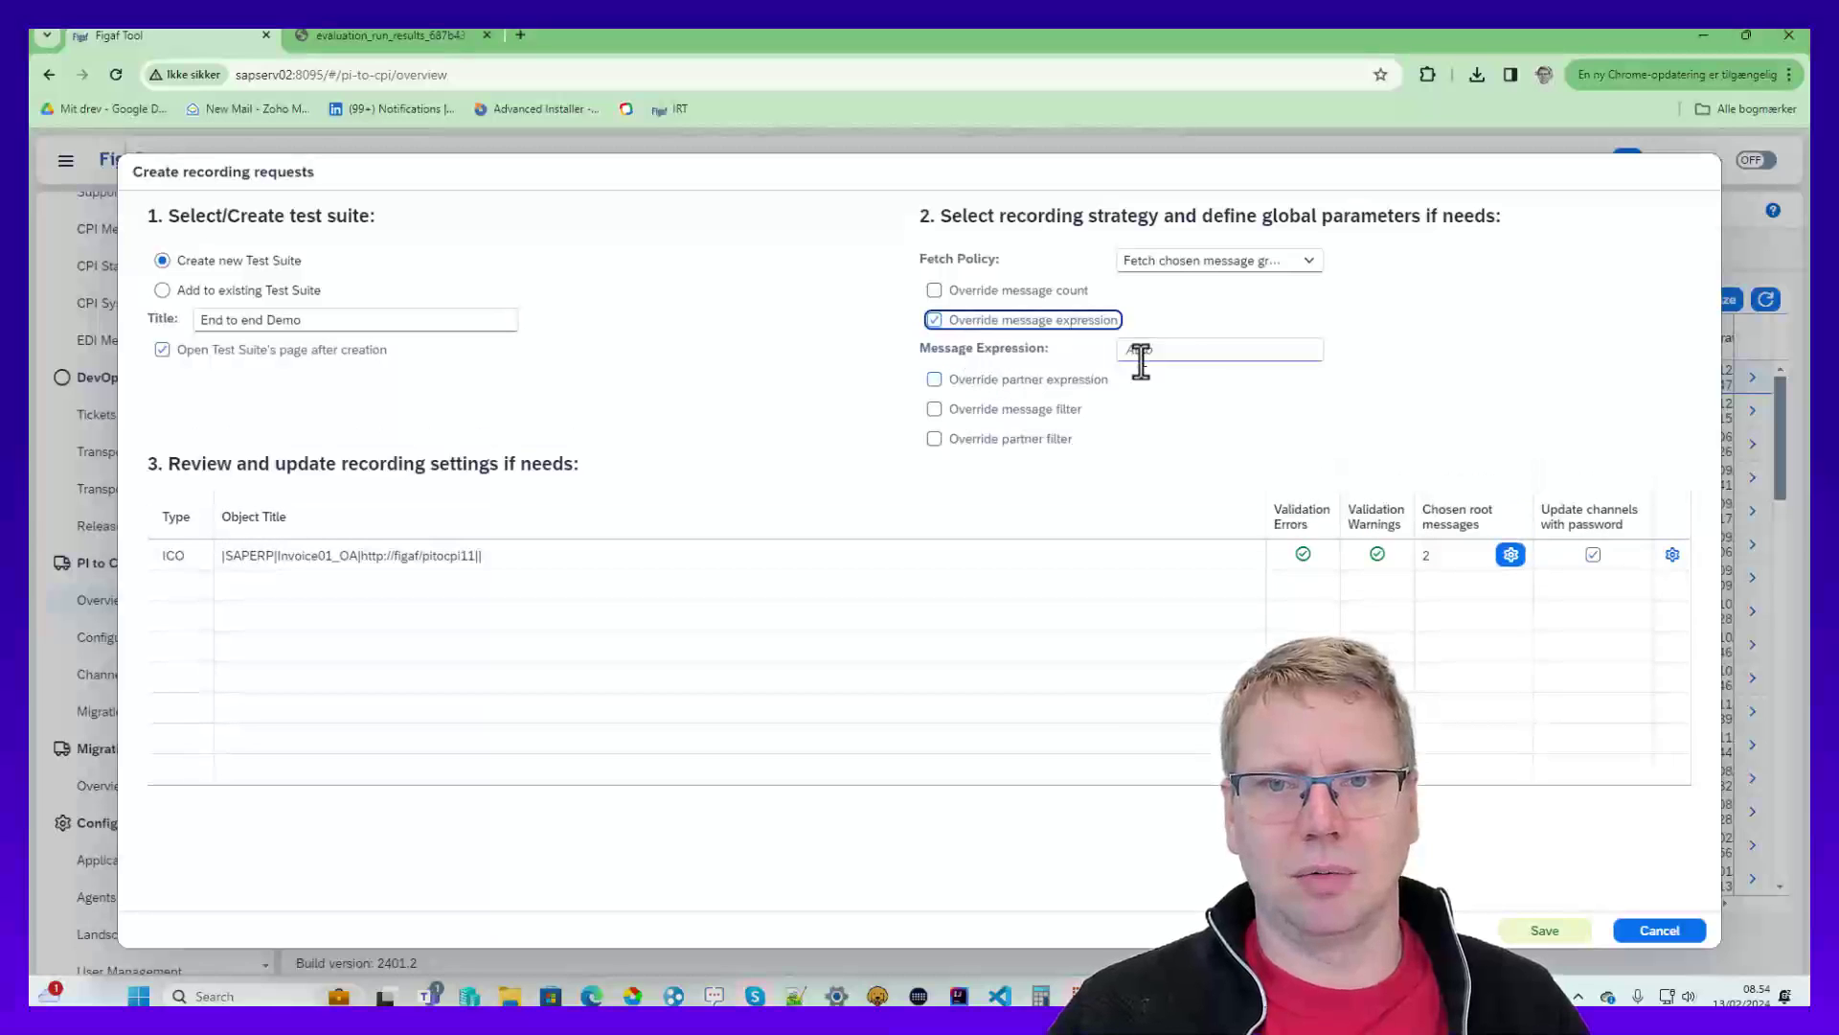
left_click(1170, 350)
type("End to end Demo")
left_click(1544, 930)
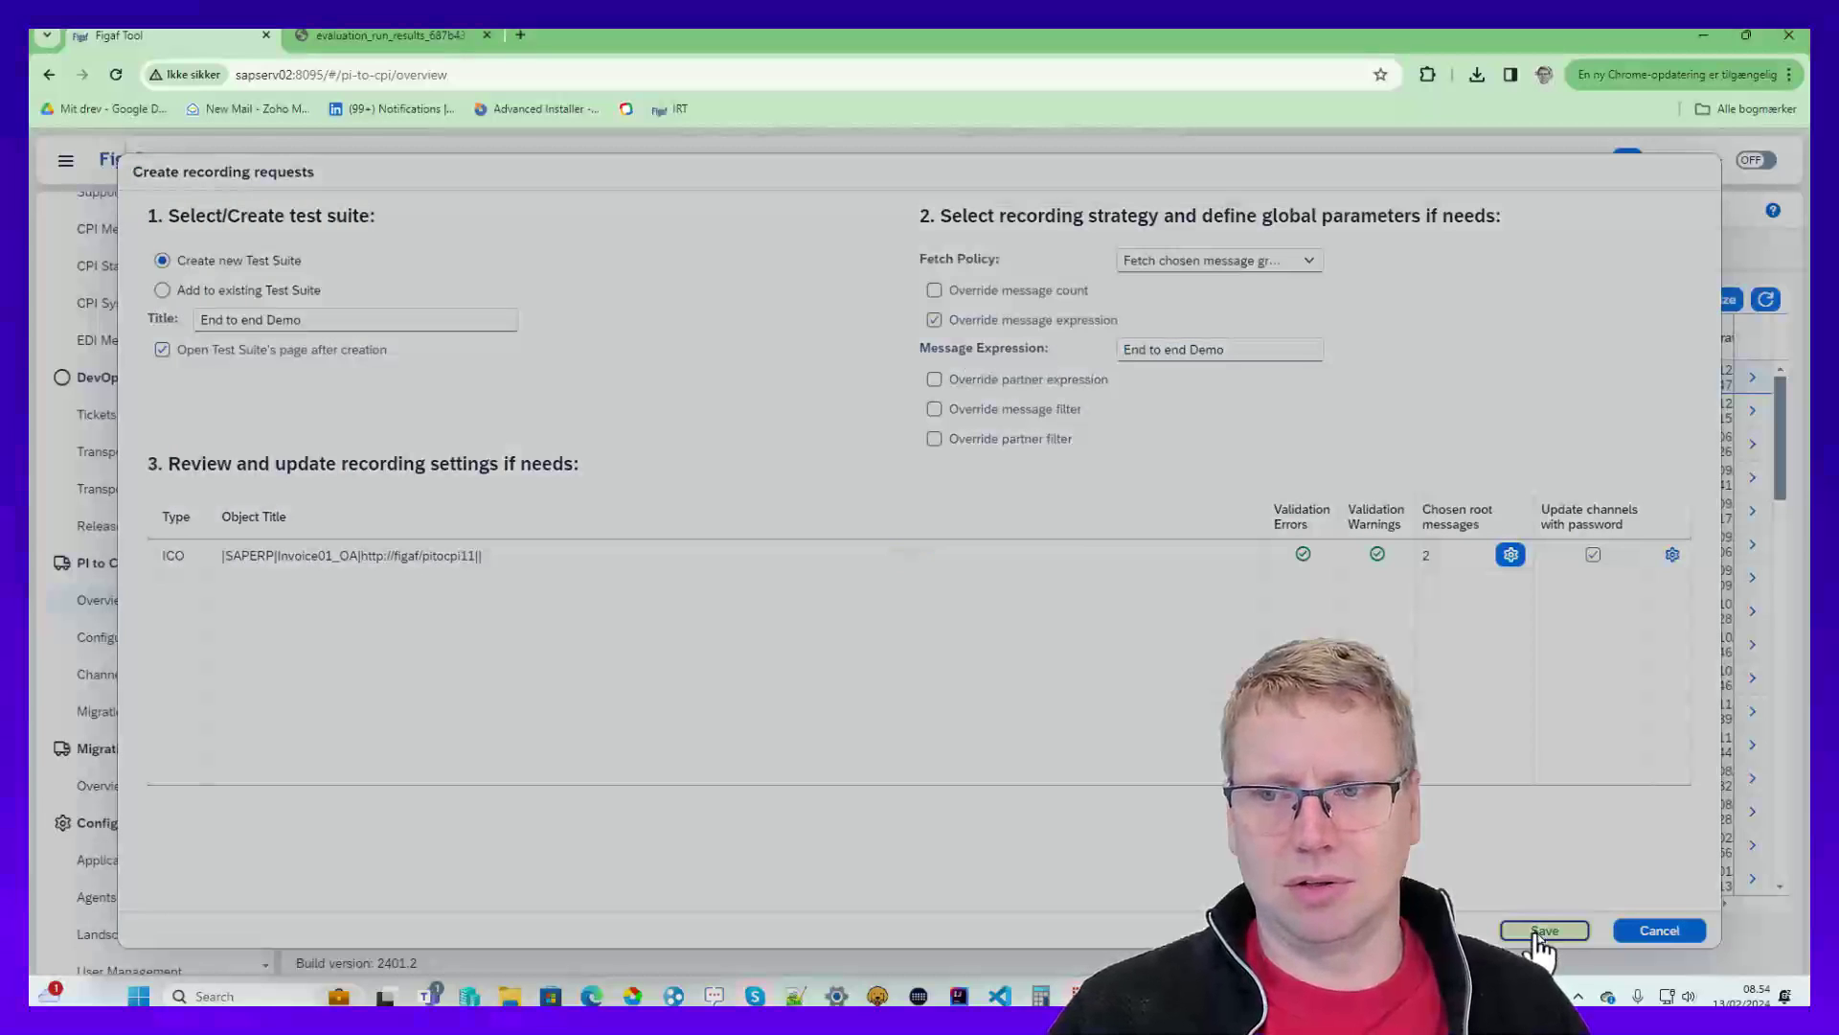
- Acknowledge the creation, dismiss the polling results and open the recording's action menu
left_click(1015, 595)
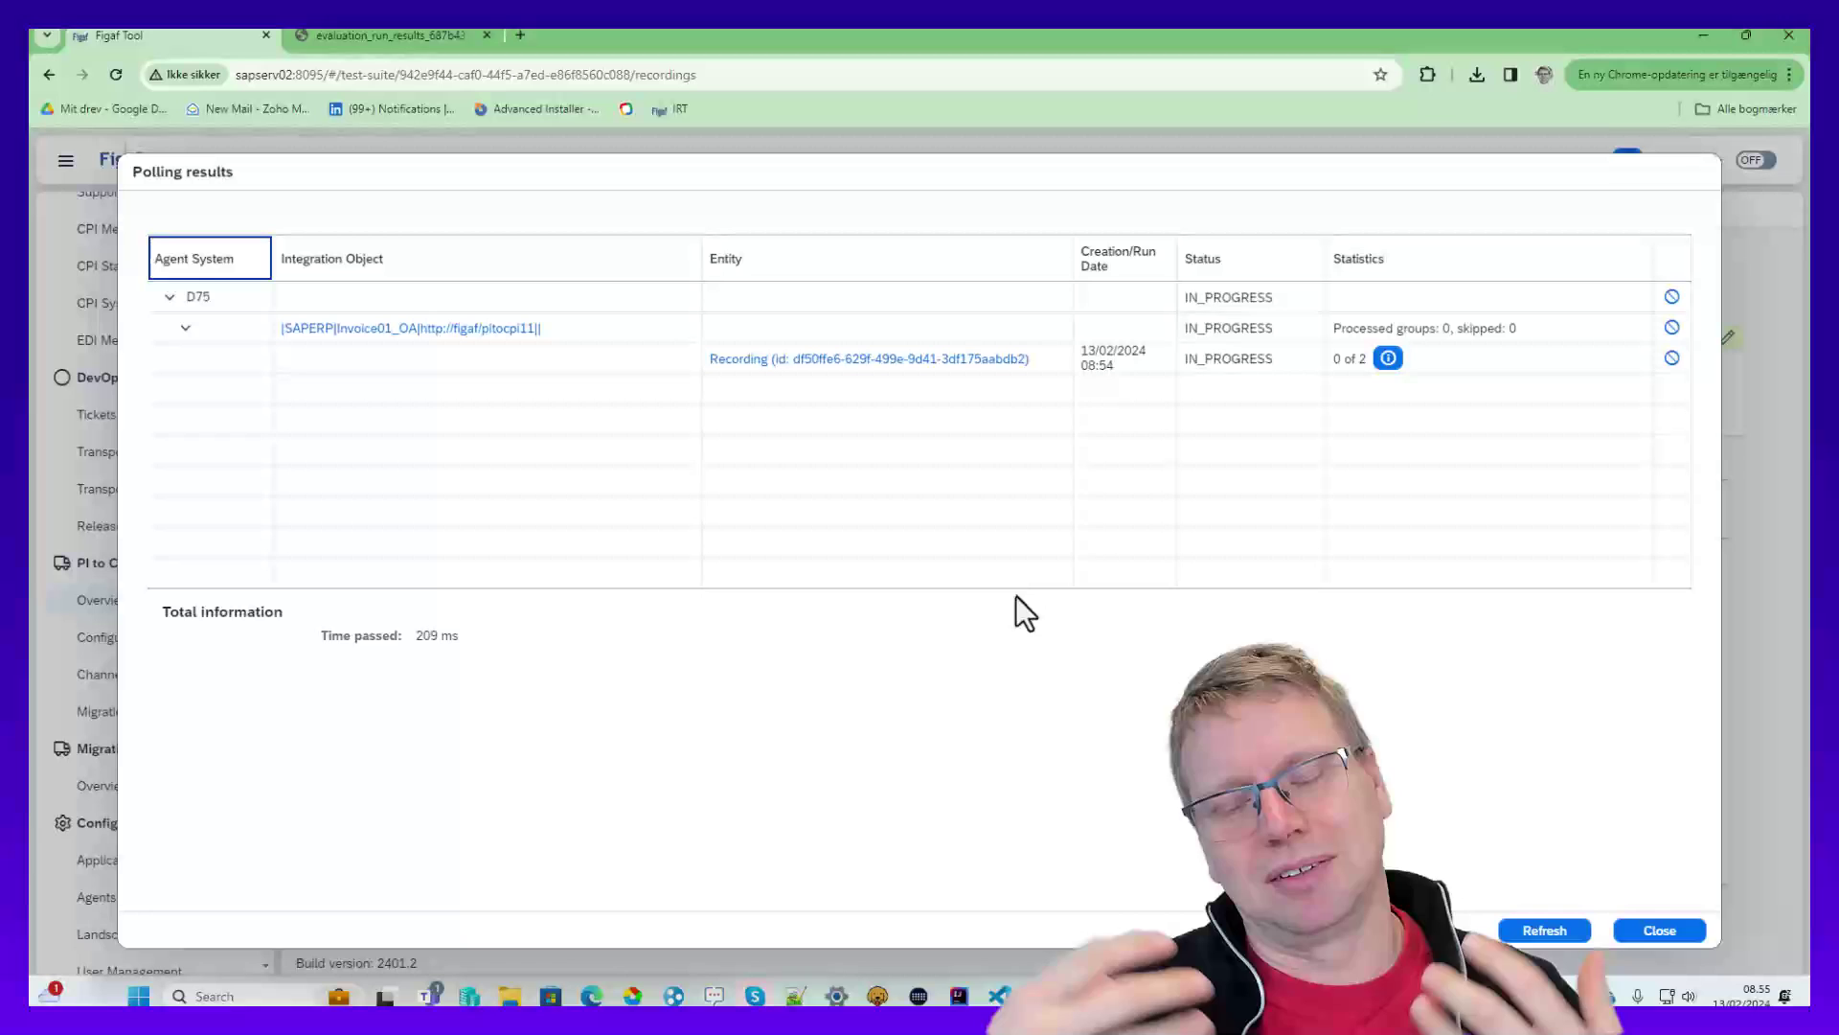
left_click(1690, 931)
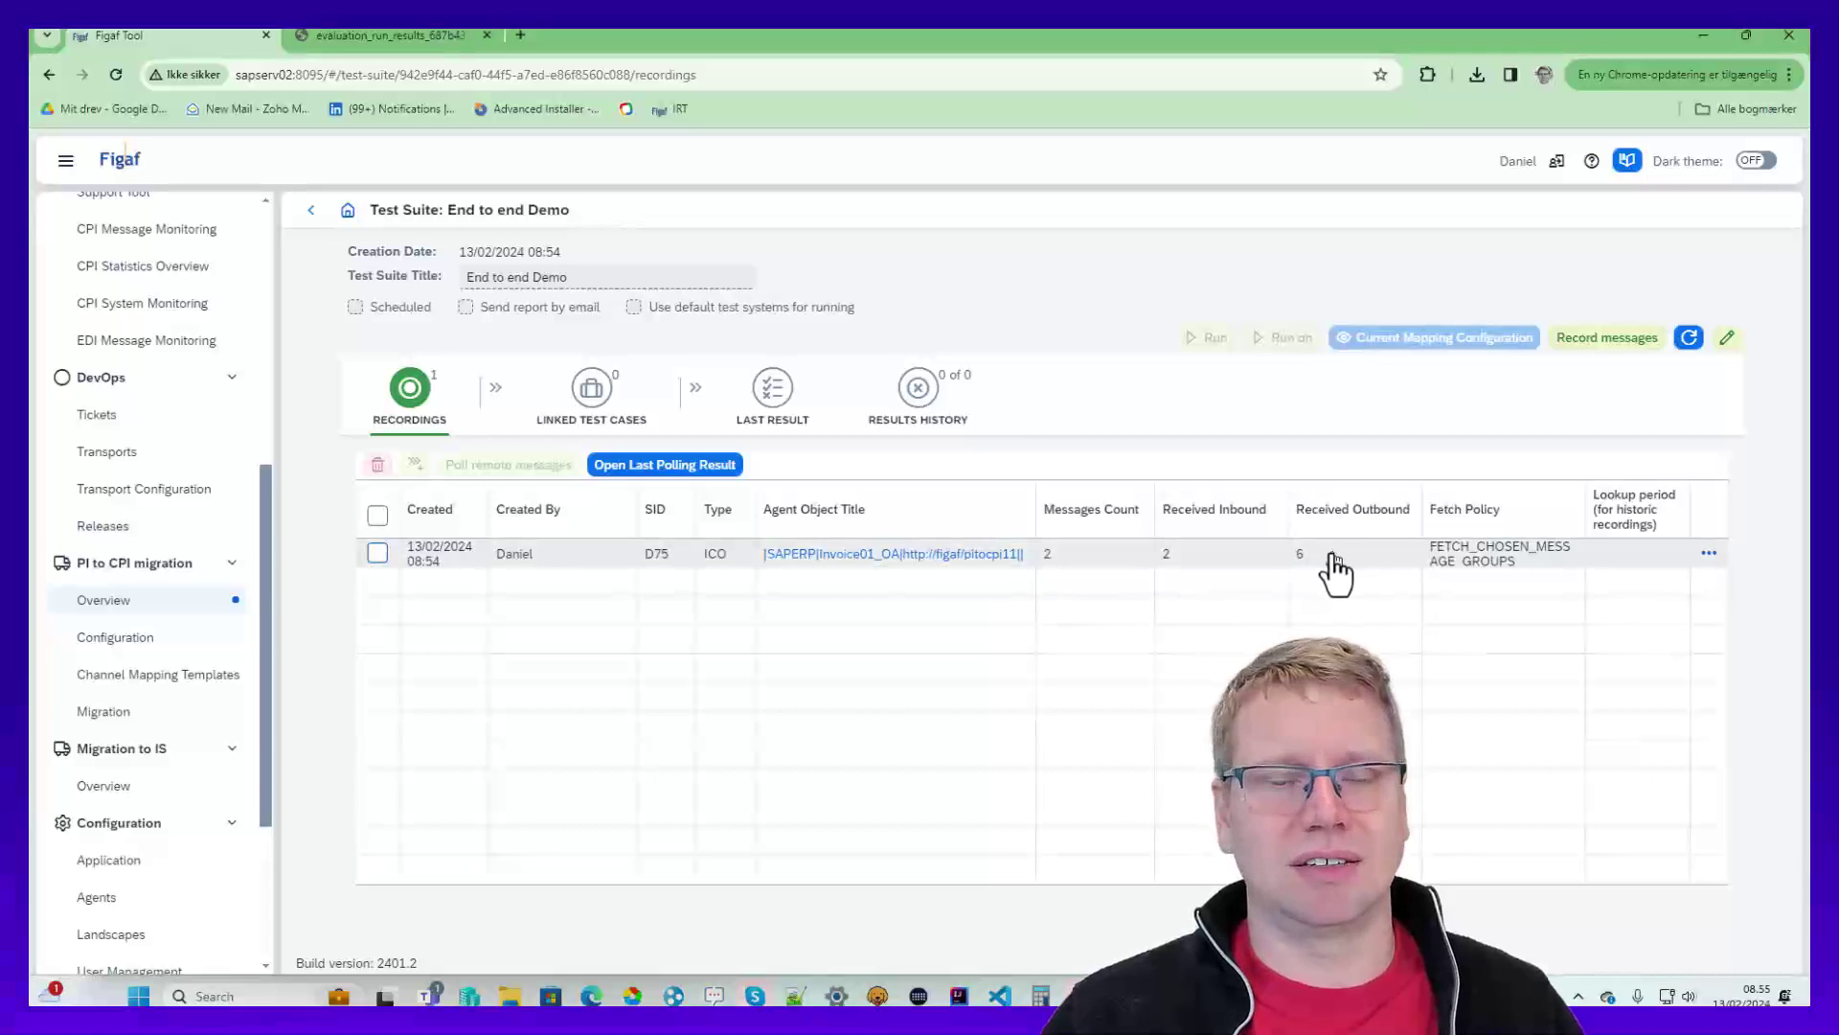
left_click(1709, 554)
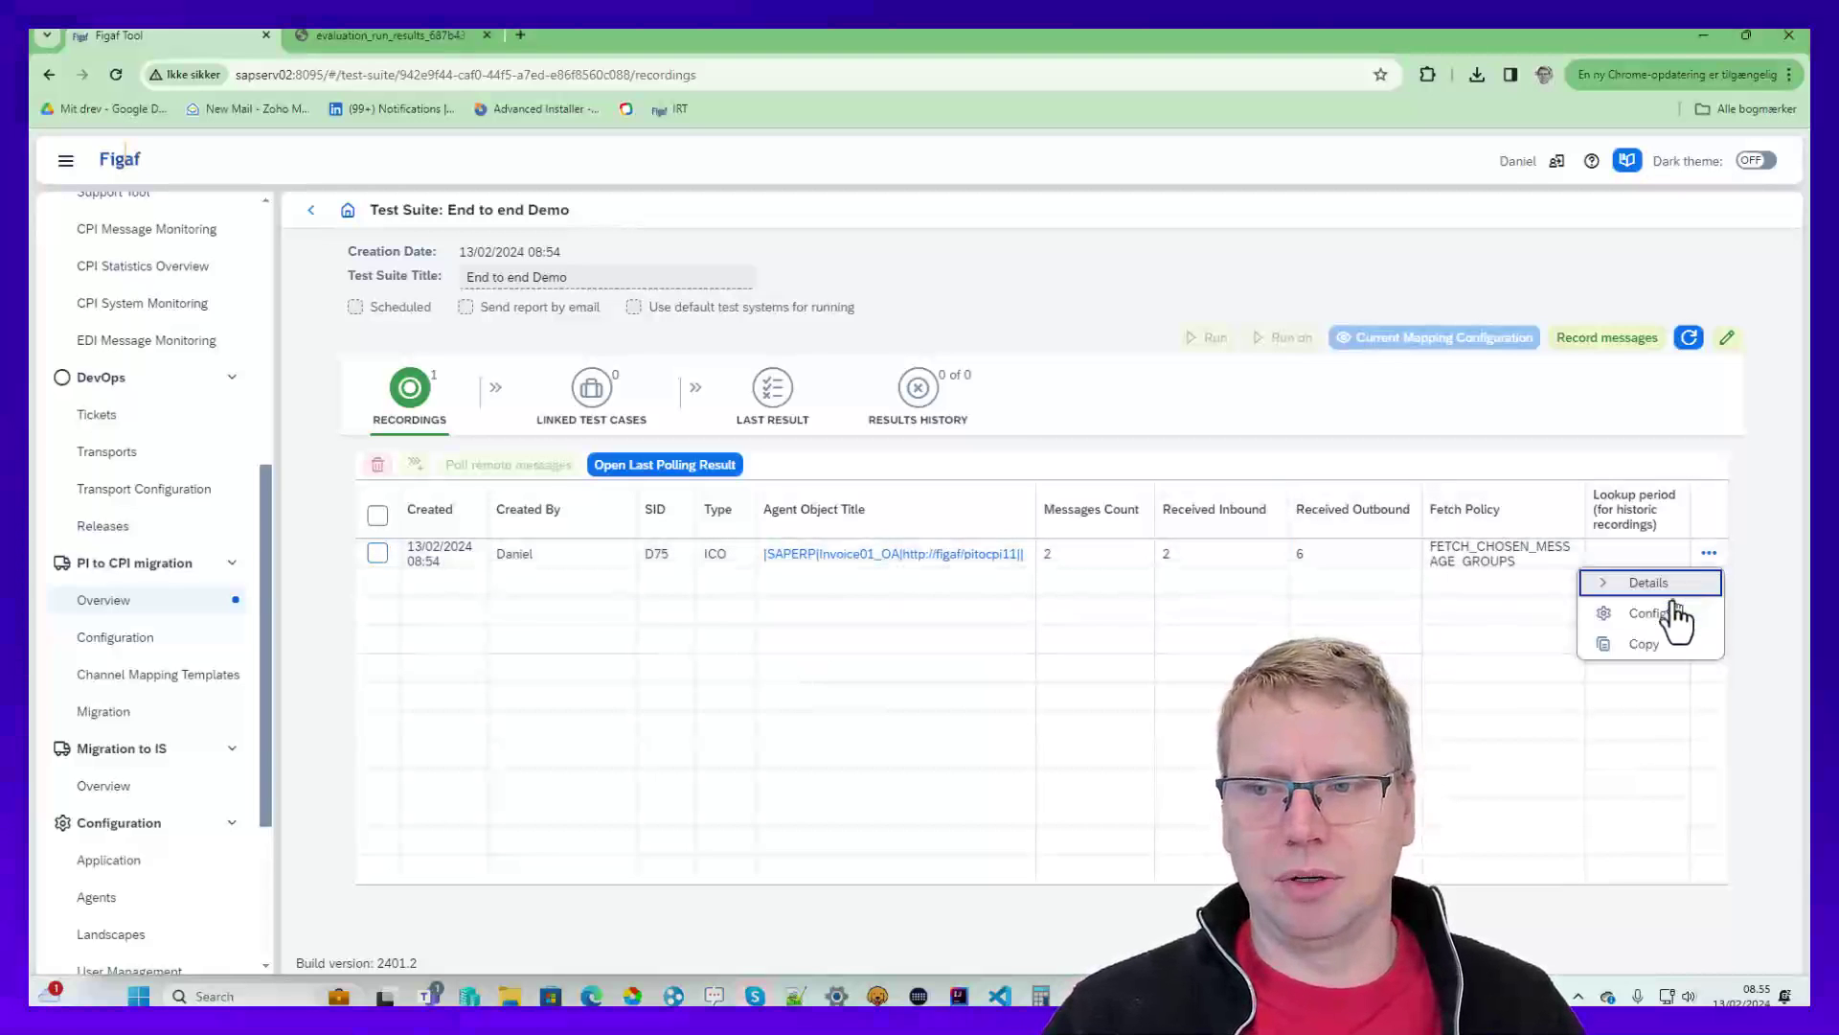
- Open the first recorded message's payload for editing from the recording details
left_click(1662, 586)
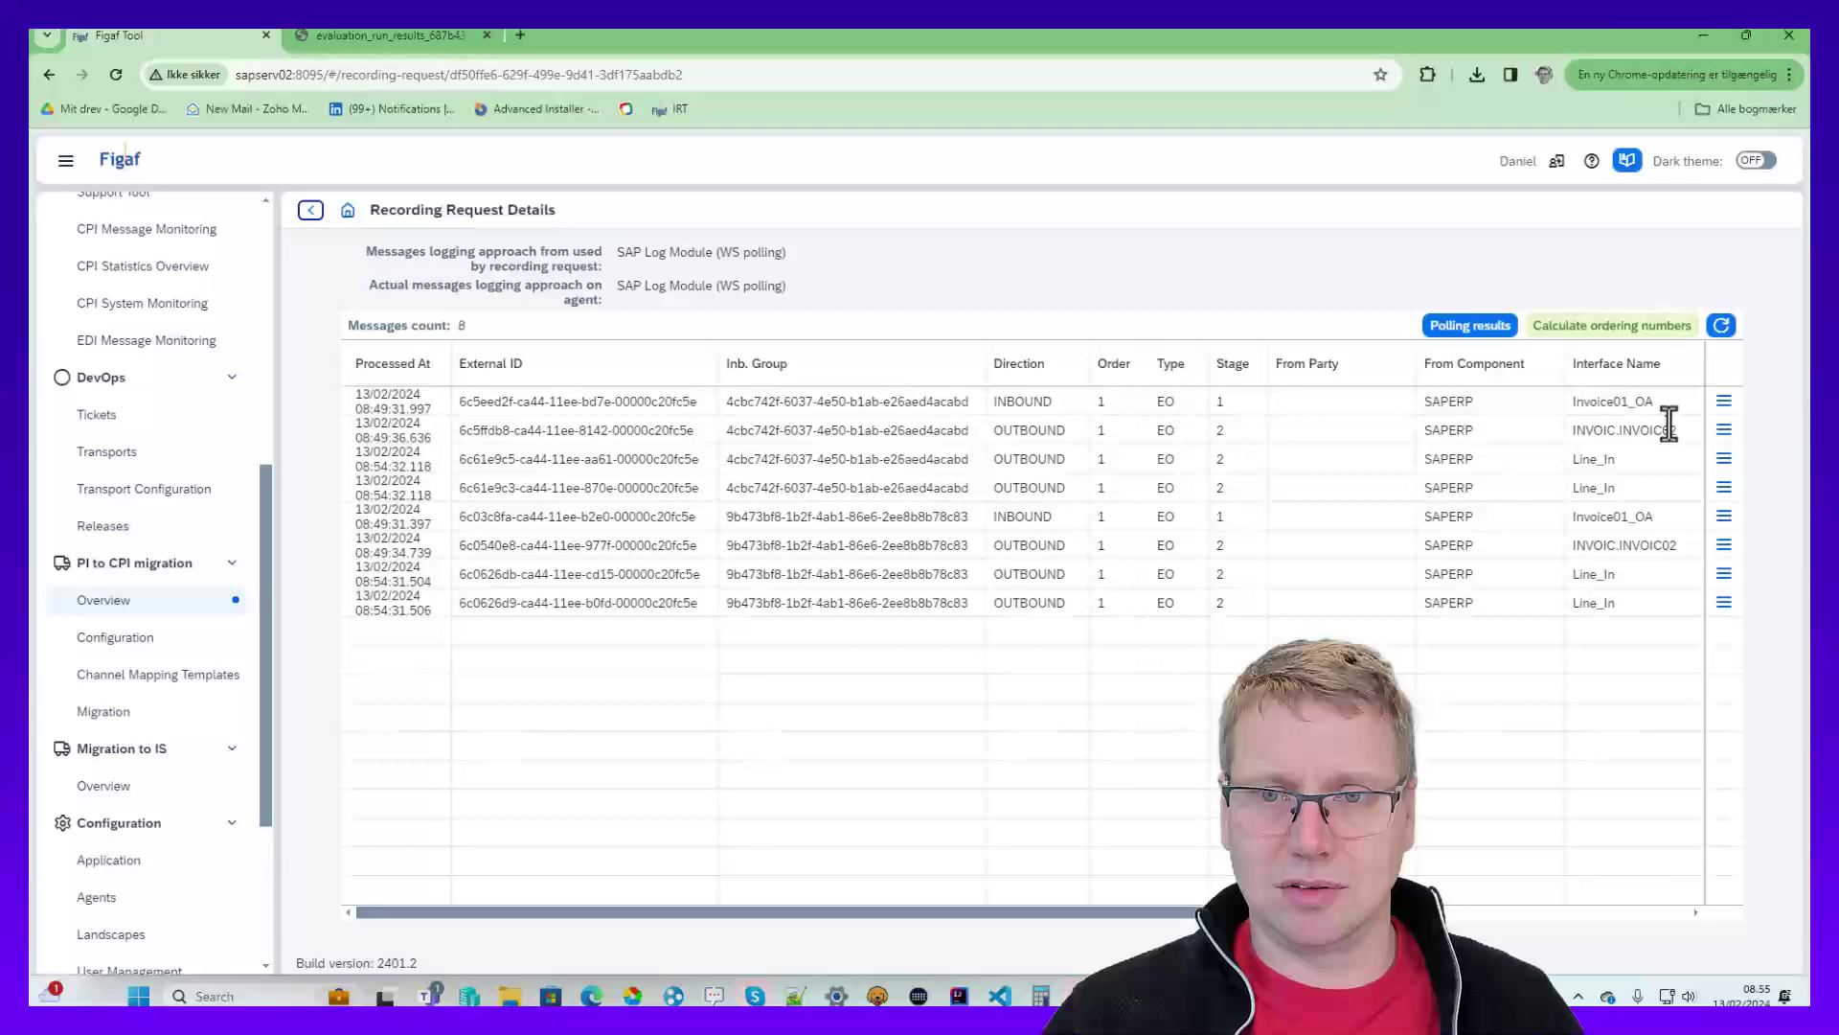
left_click(1721, 402)
left_click(1579, 343)
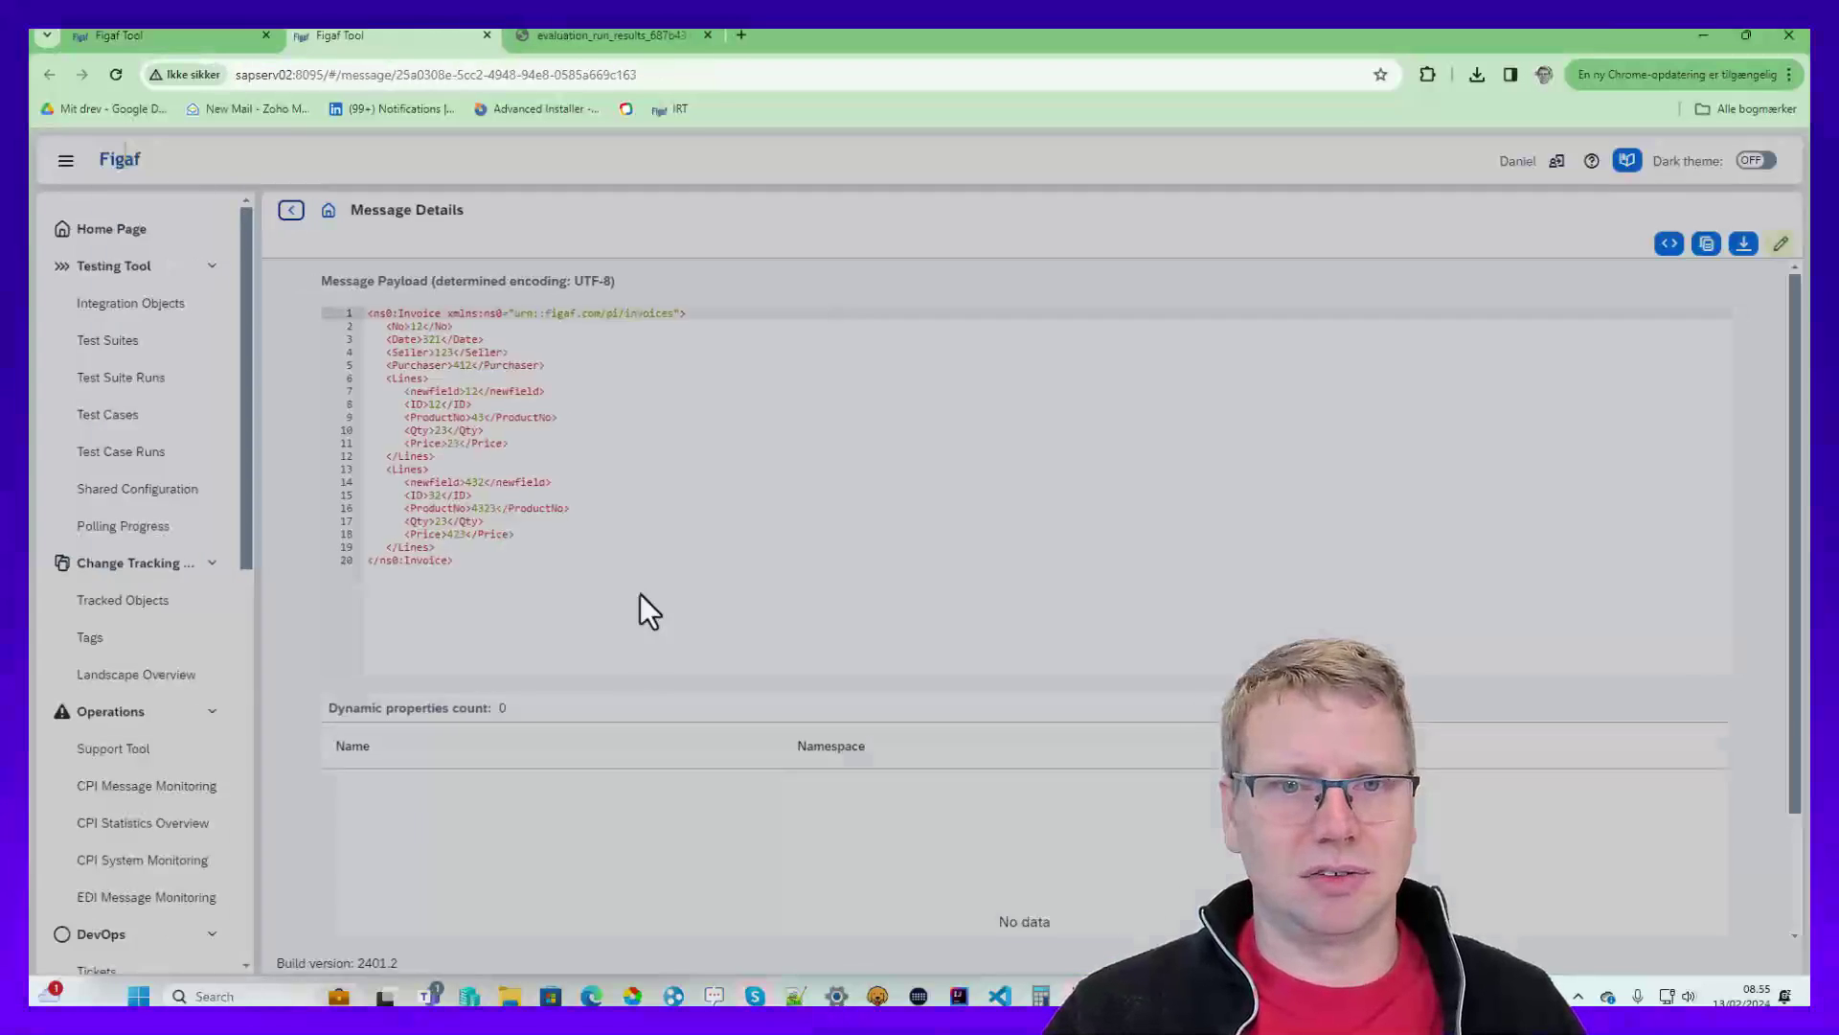
left_click(1779, 245)
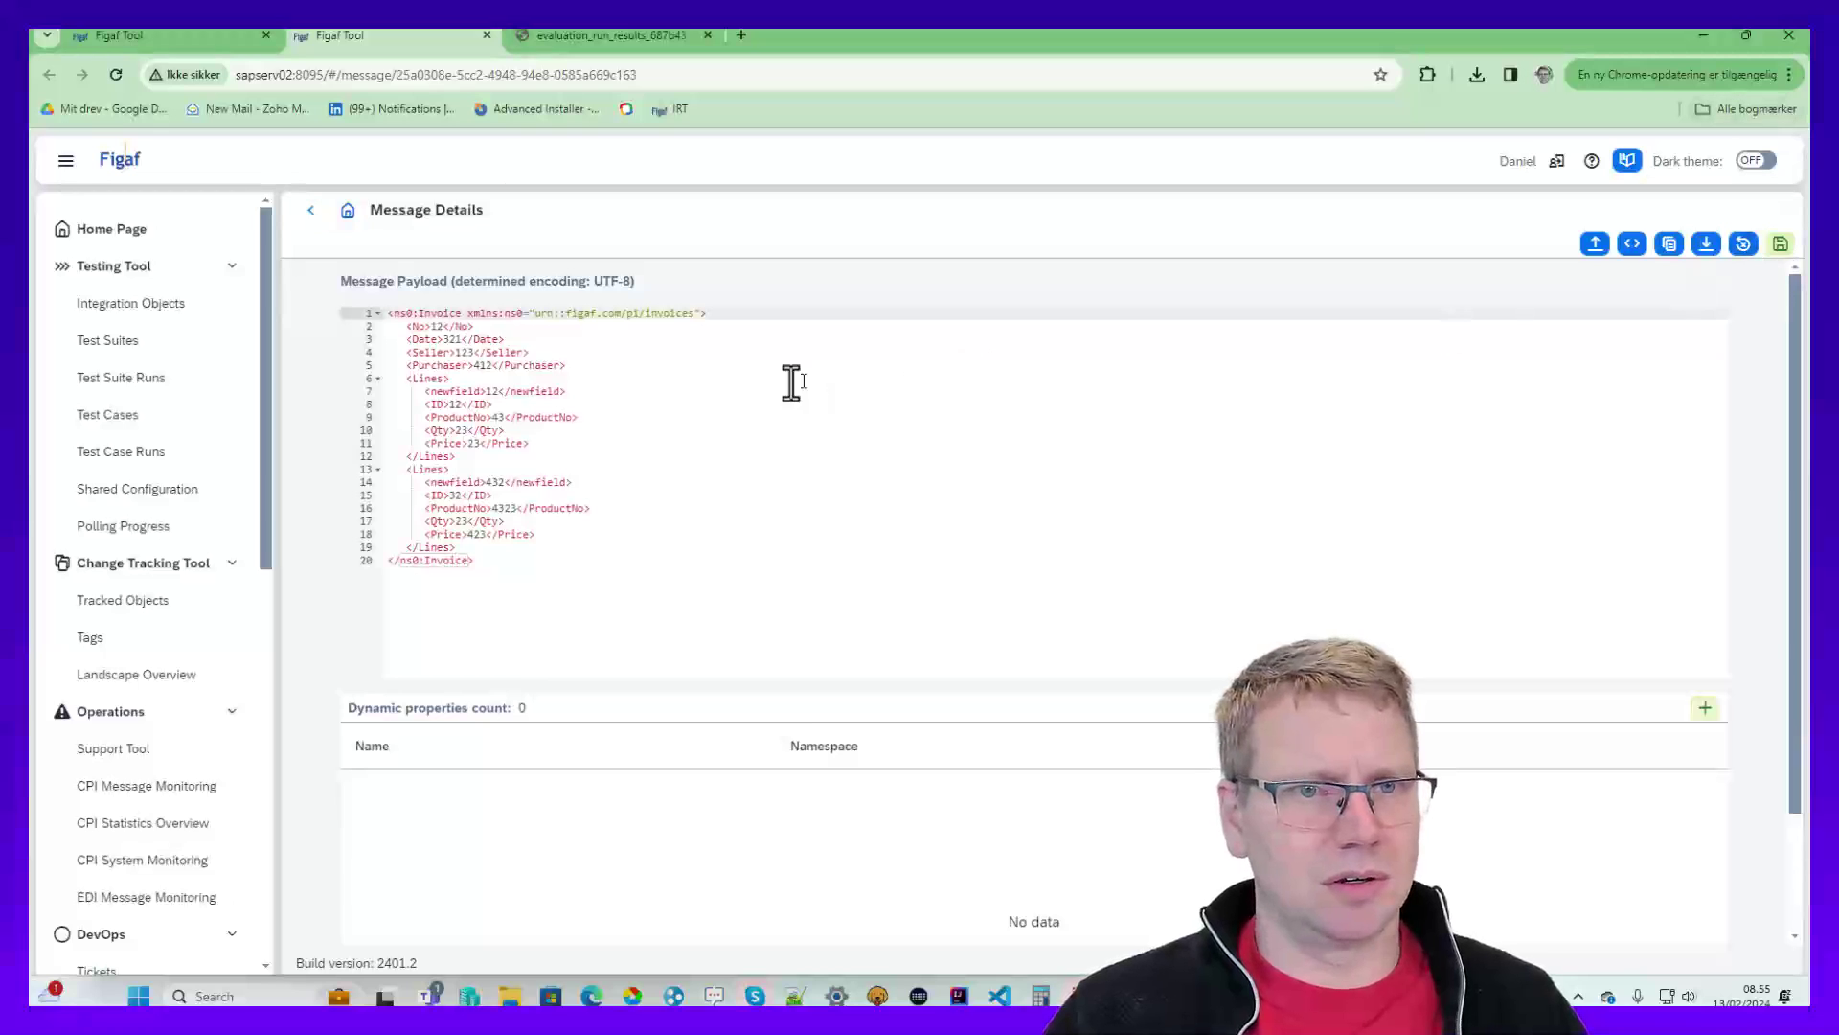
- Change the first line item's Price to 999, save the payload, and return Home
left_click(470, 436)
left_click(472, 443)
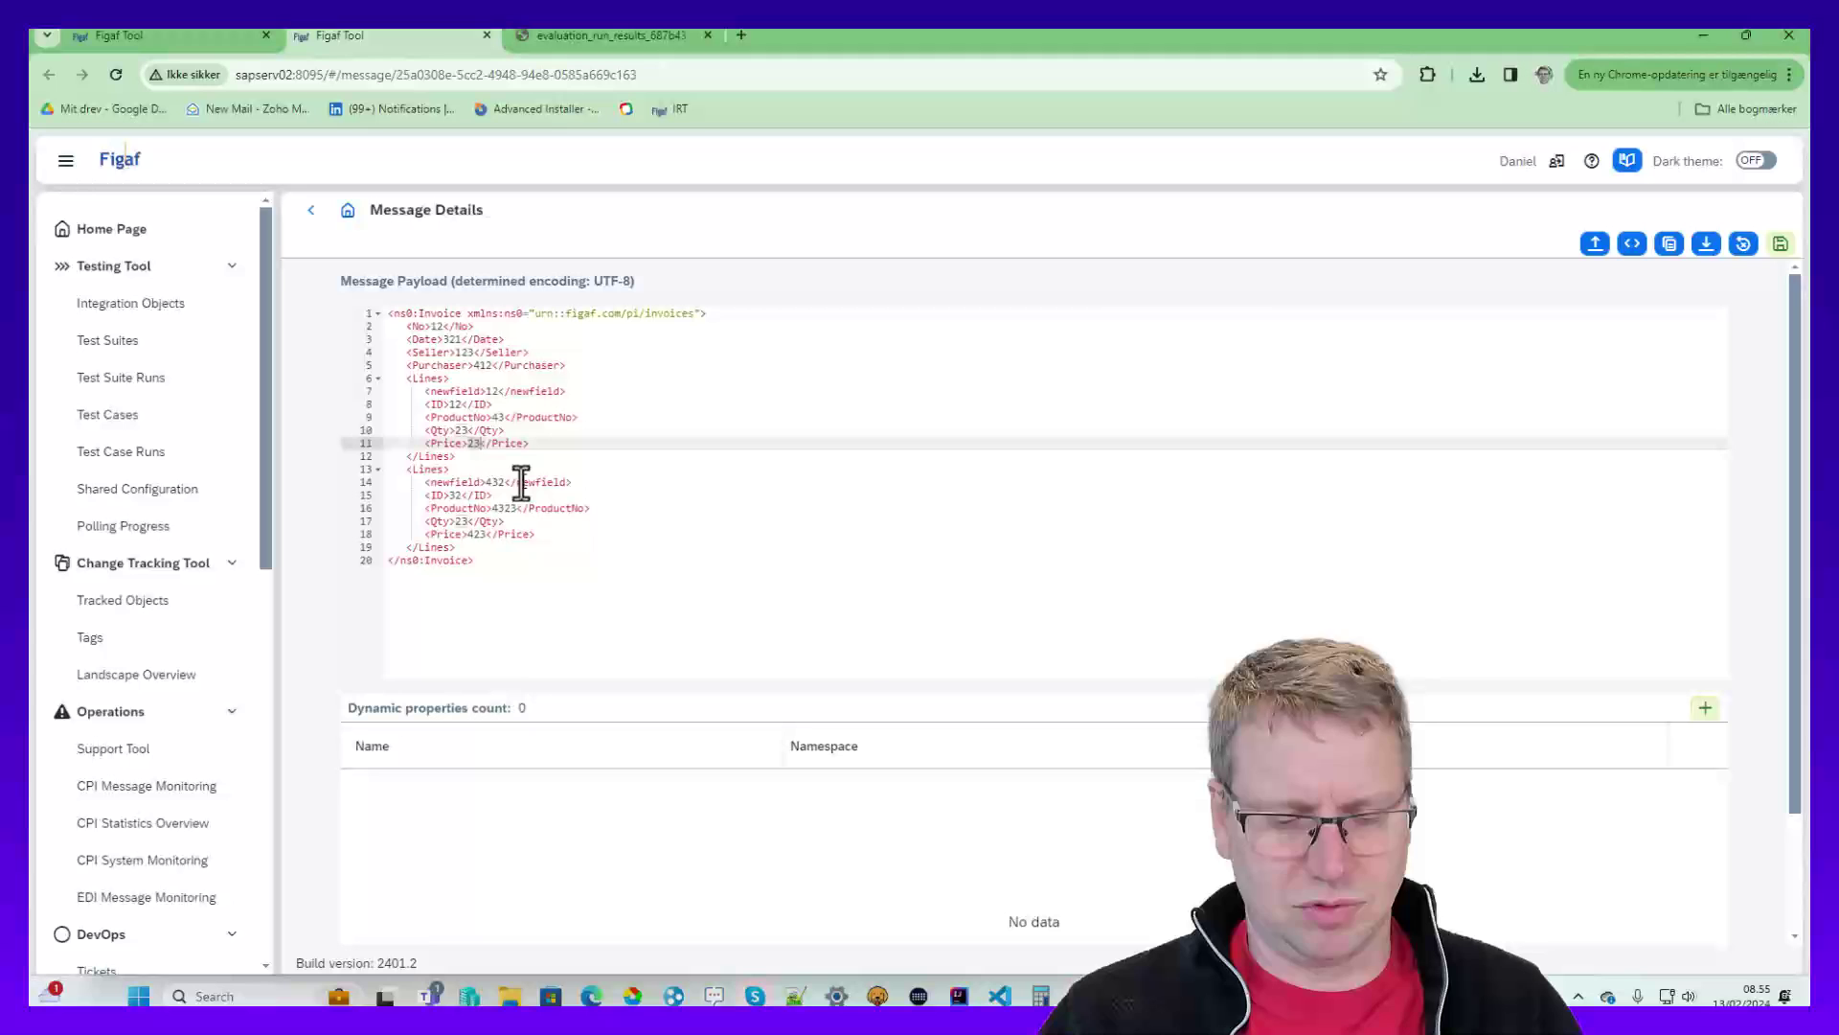
type("999")
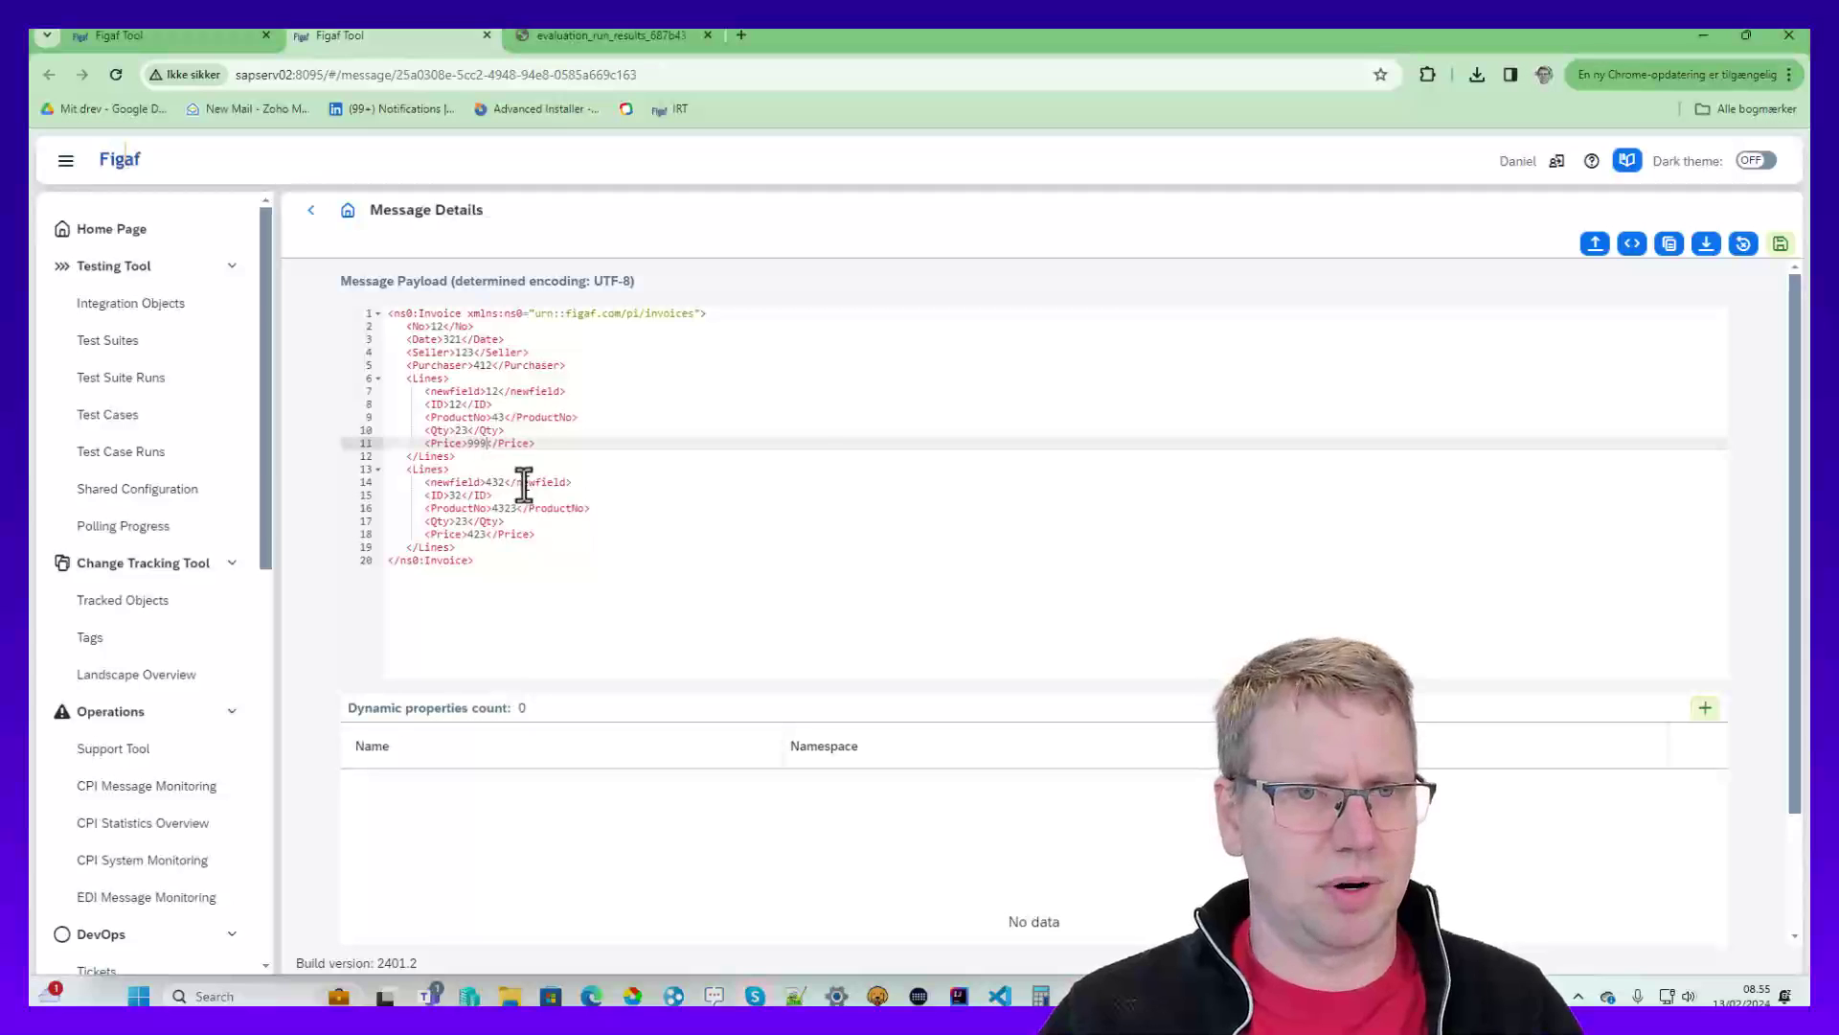
left_click(1779, 244)
left_click(1023, 595)
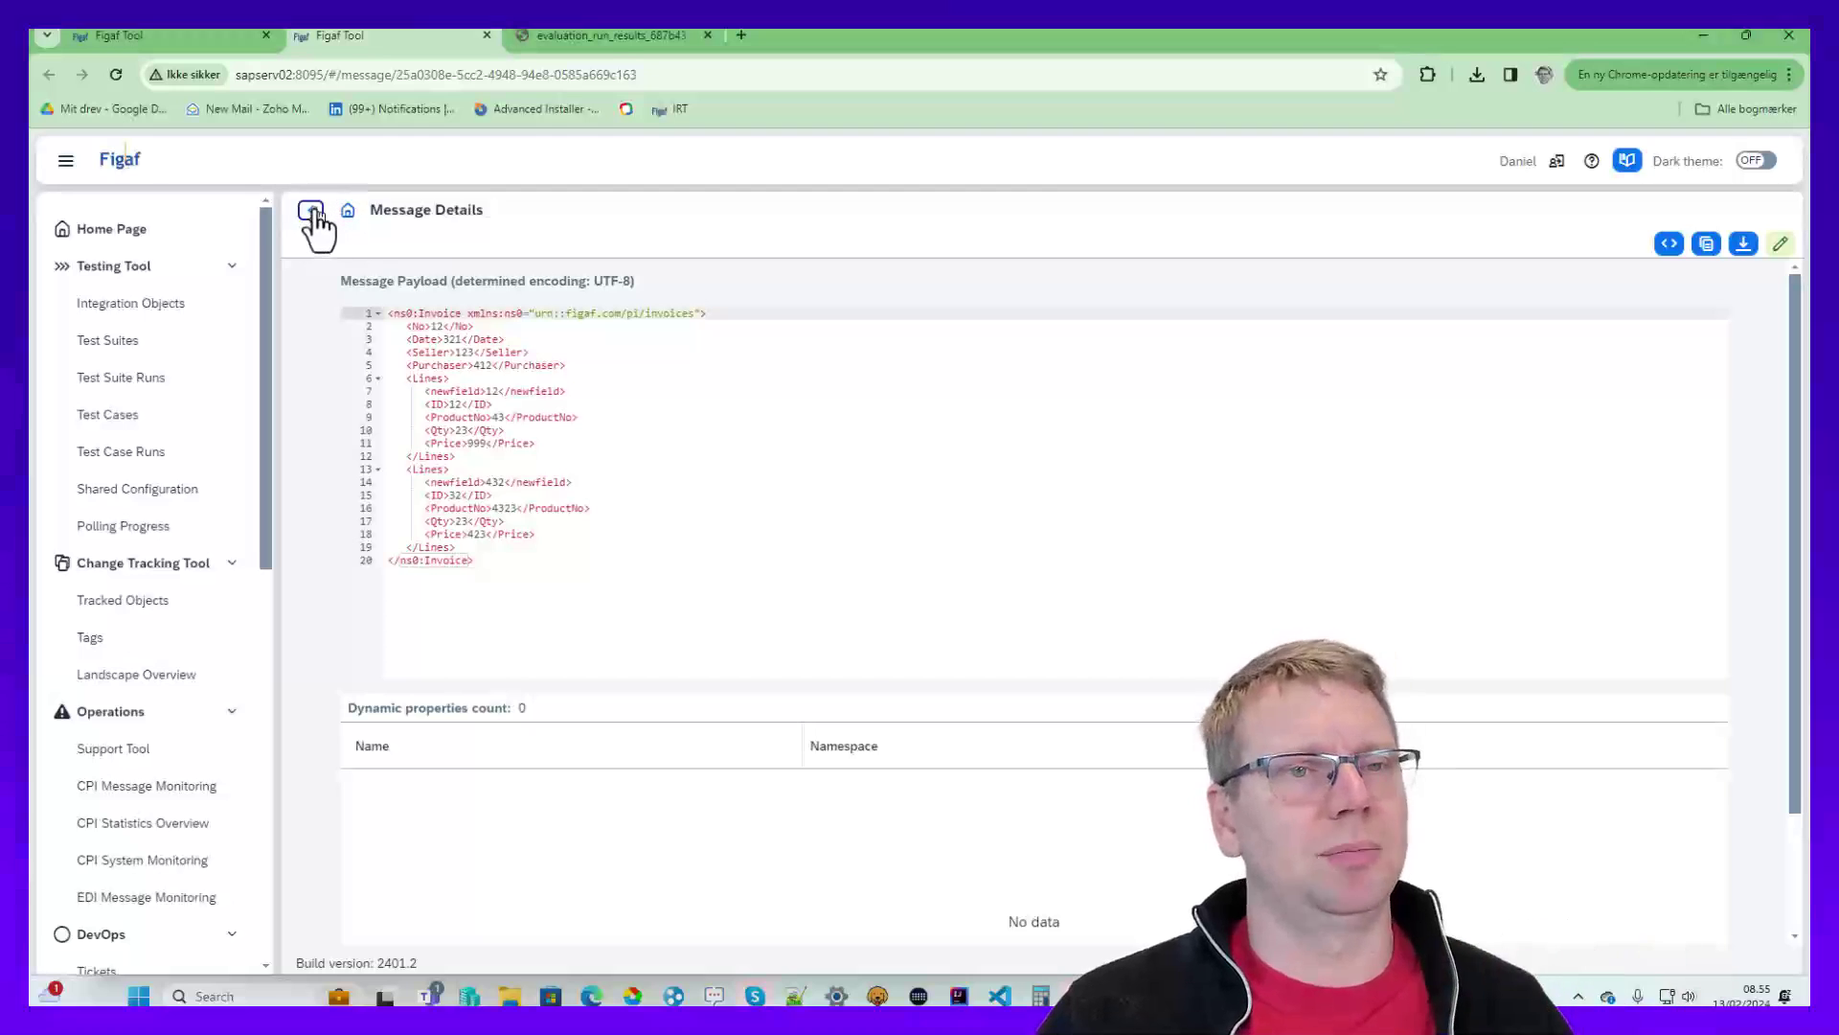
left_click(312, 211)
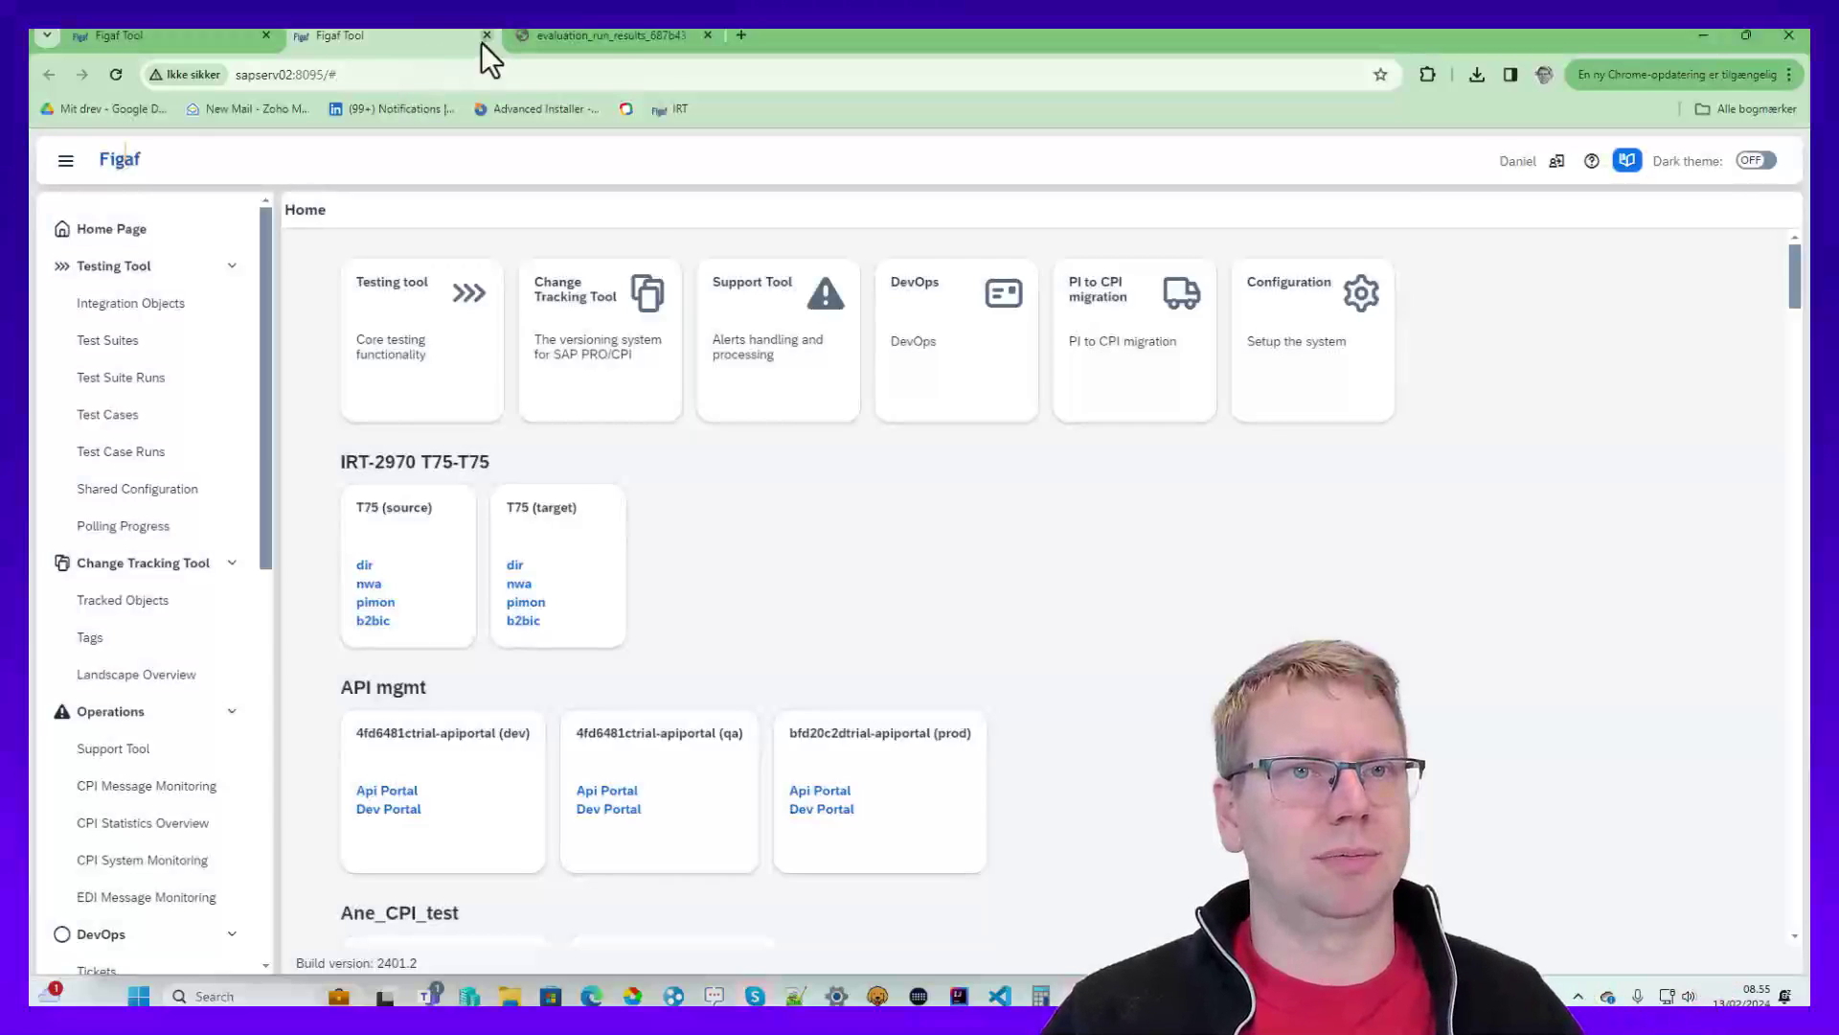
- Create a test case from the End to end Demo recording, then go to the PI to CPI migration overview
left_click(484, 37)
left_click(312, 211)
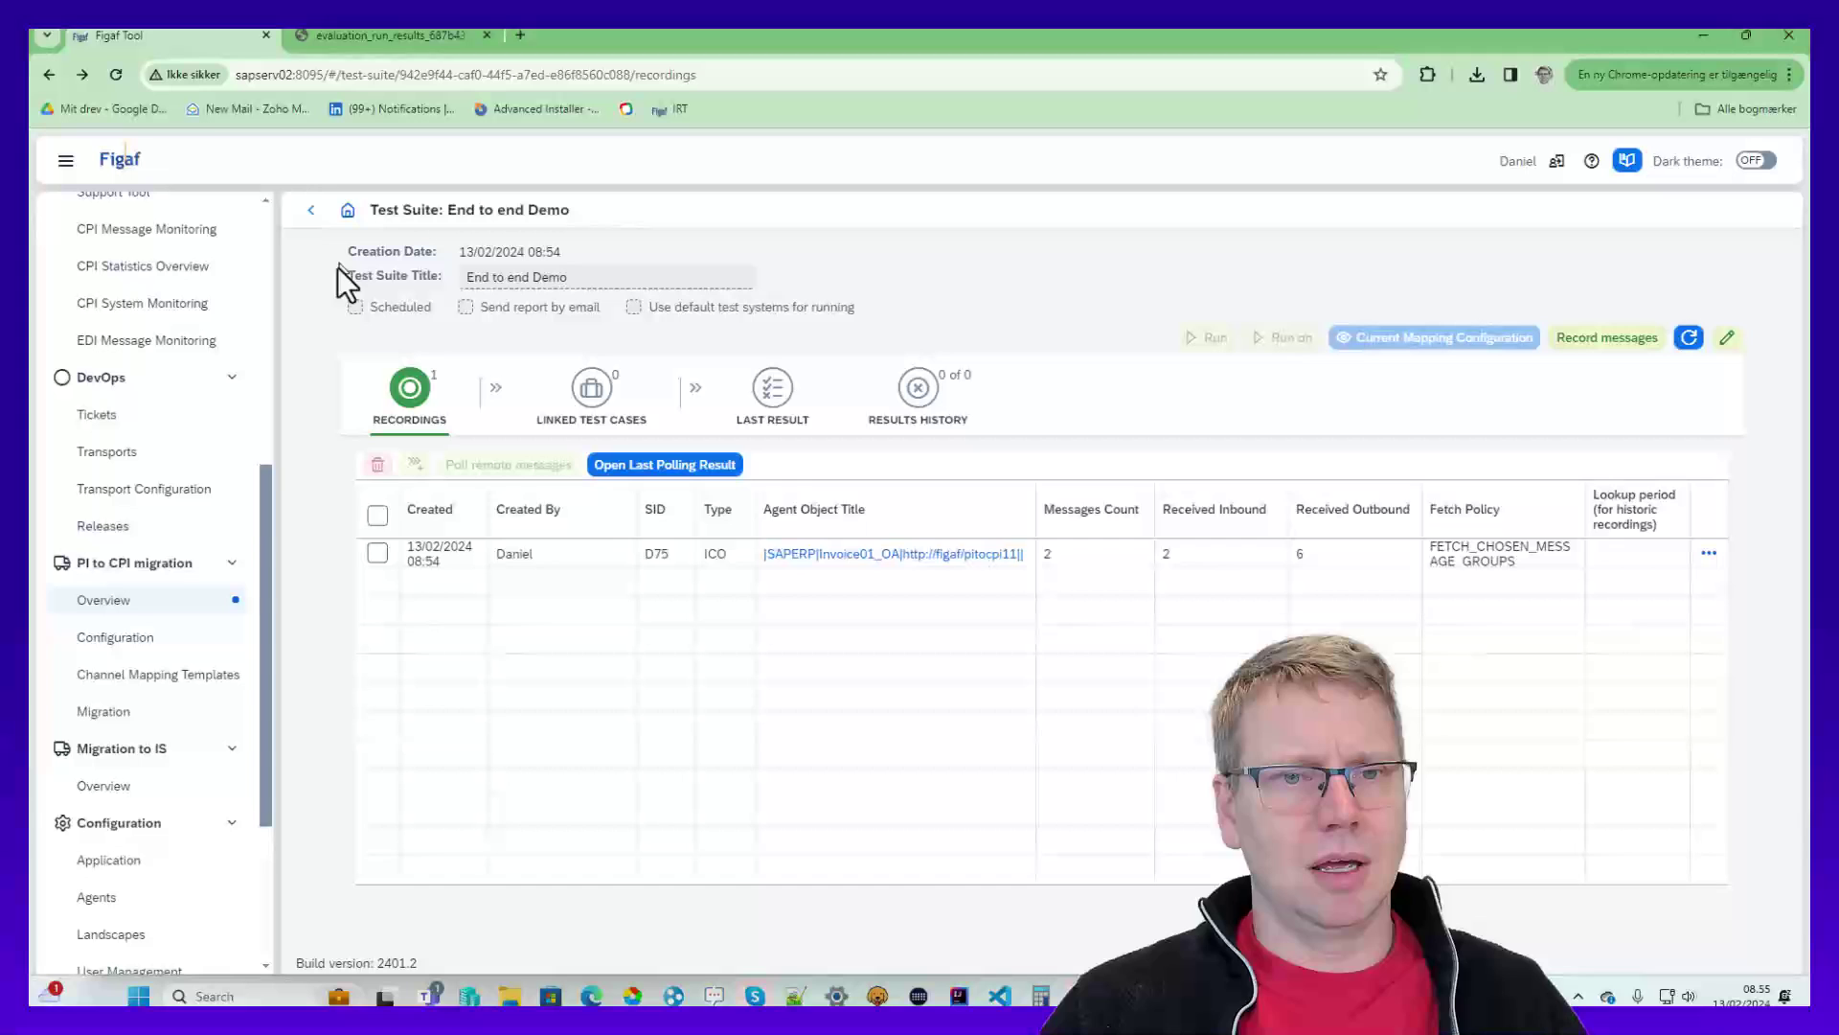
left_click(374, 553)
left_click(415, 464)
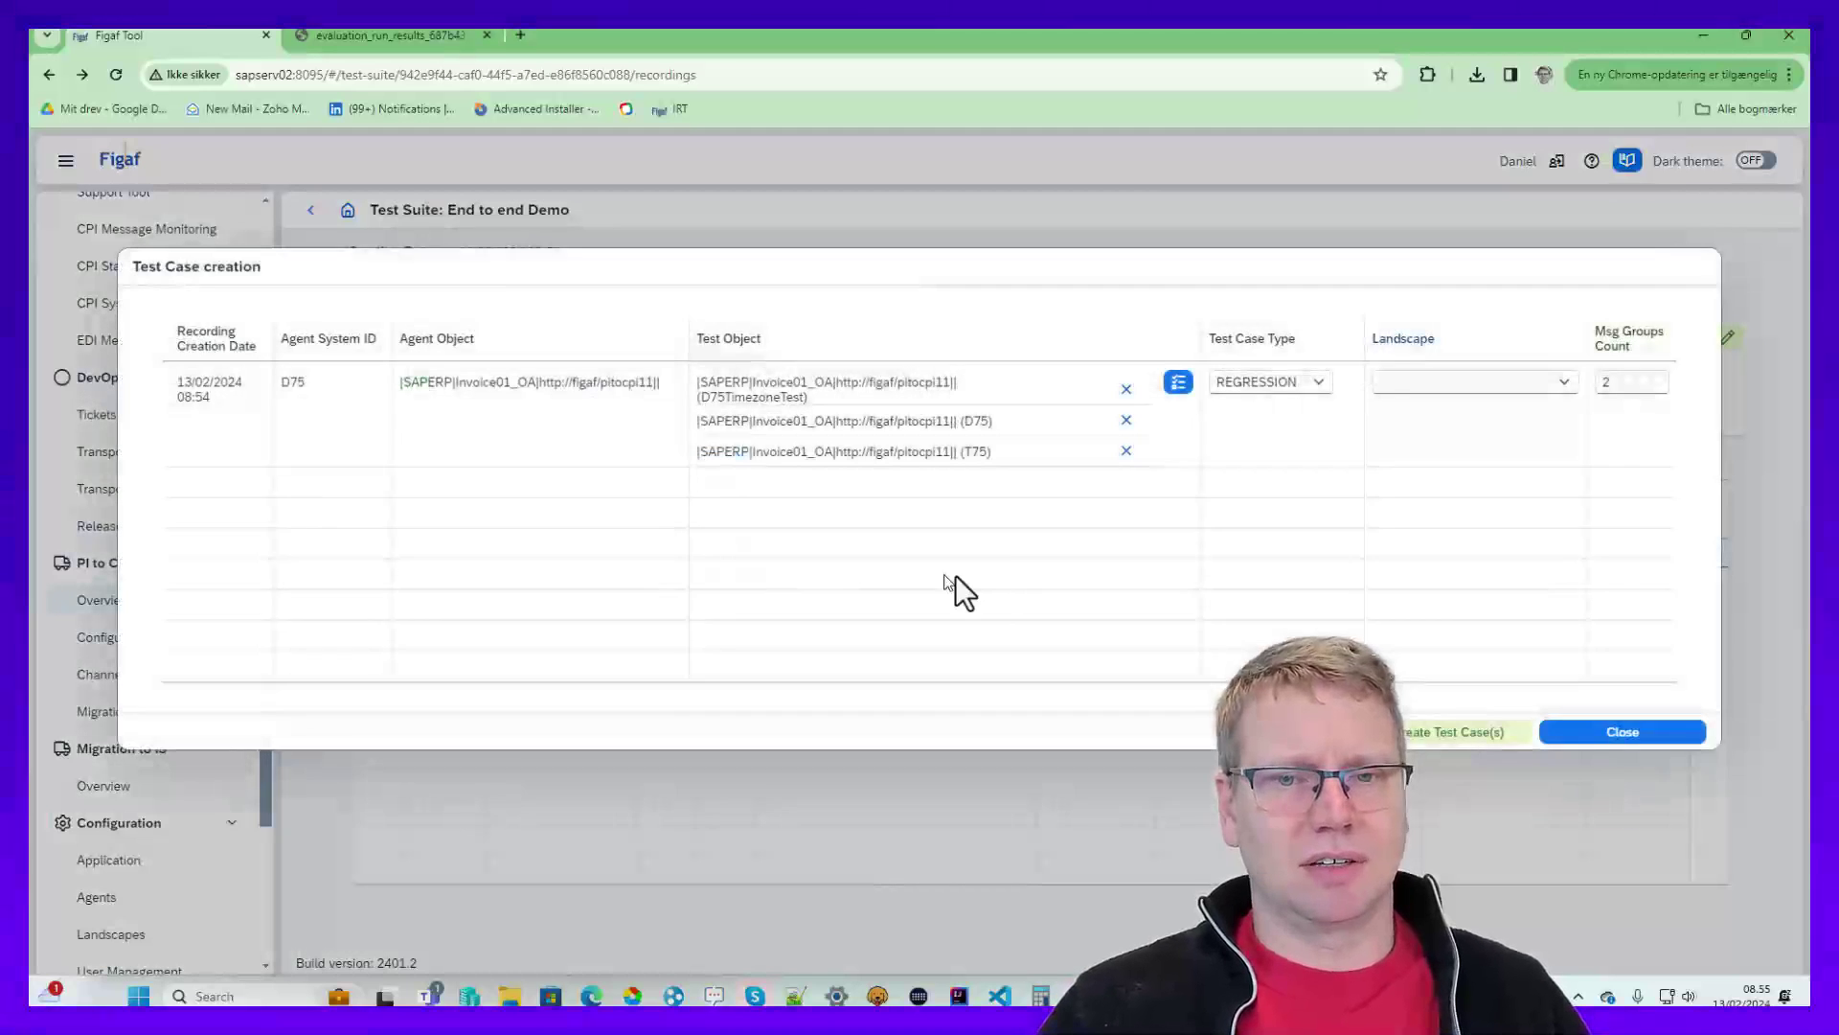
left_click(1491, 793)
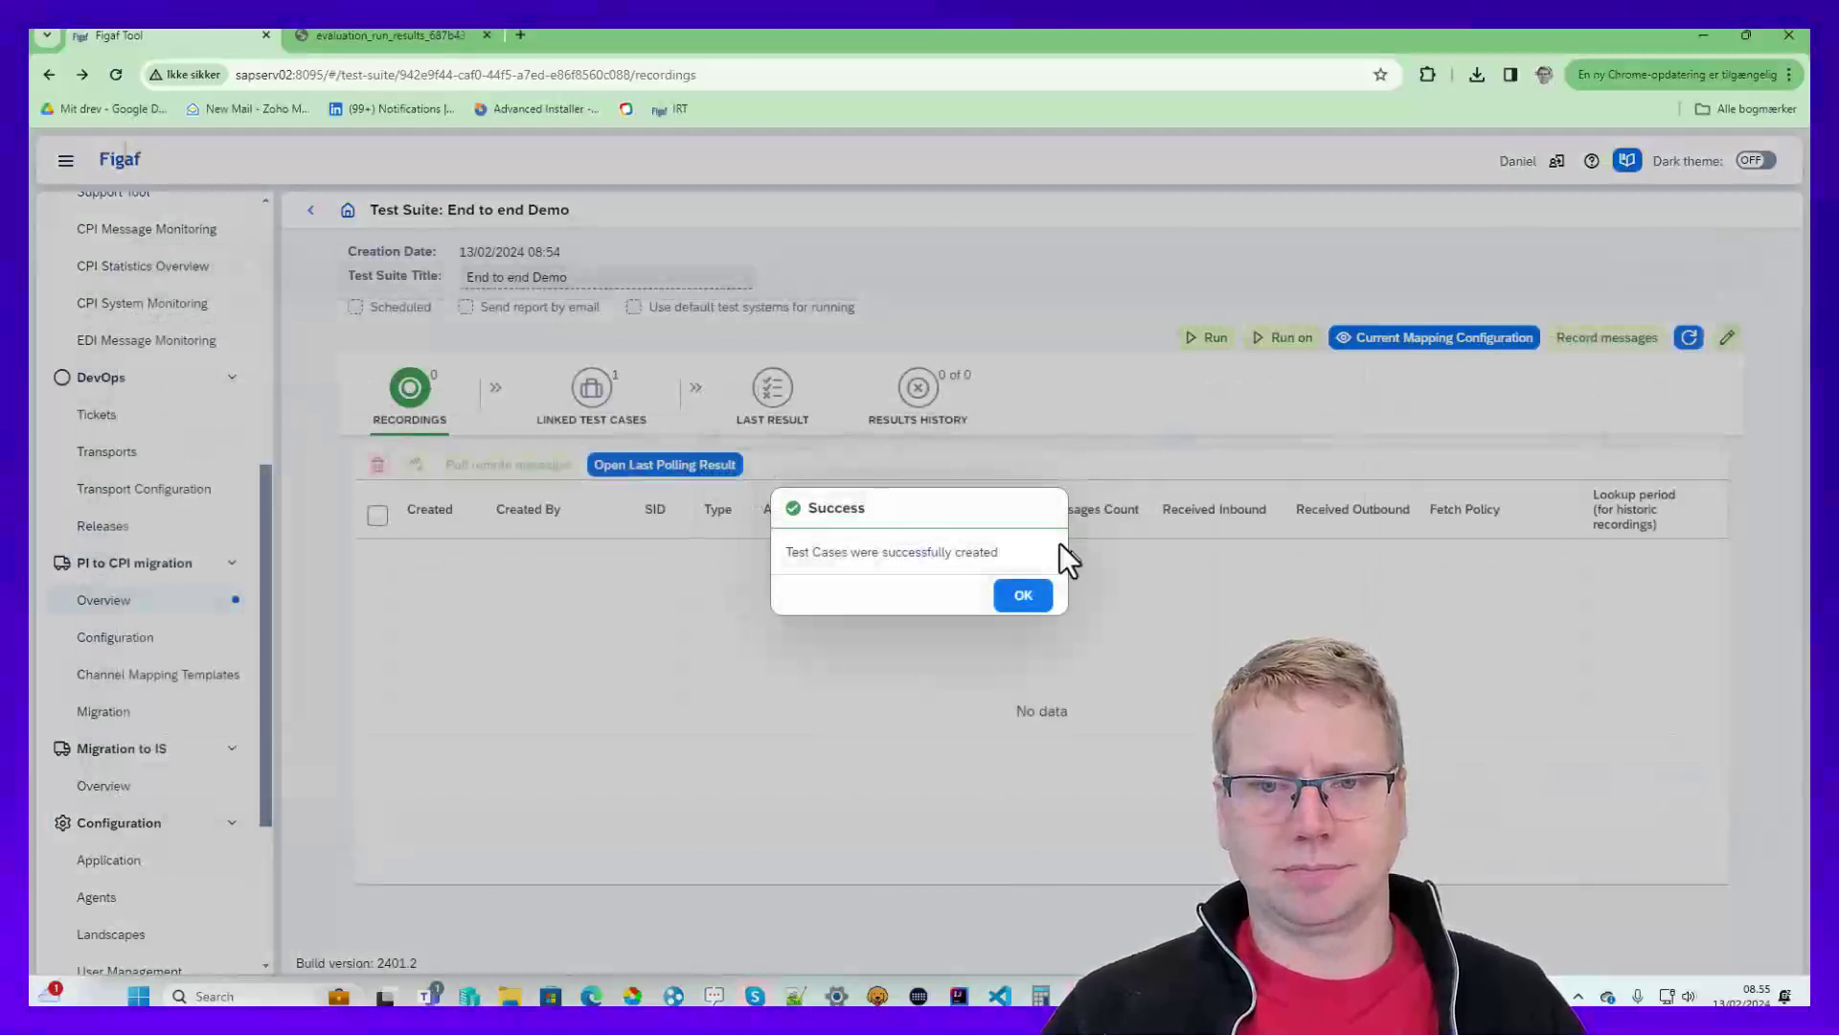
left_click(1022, 598)
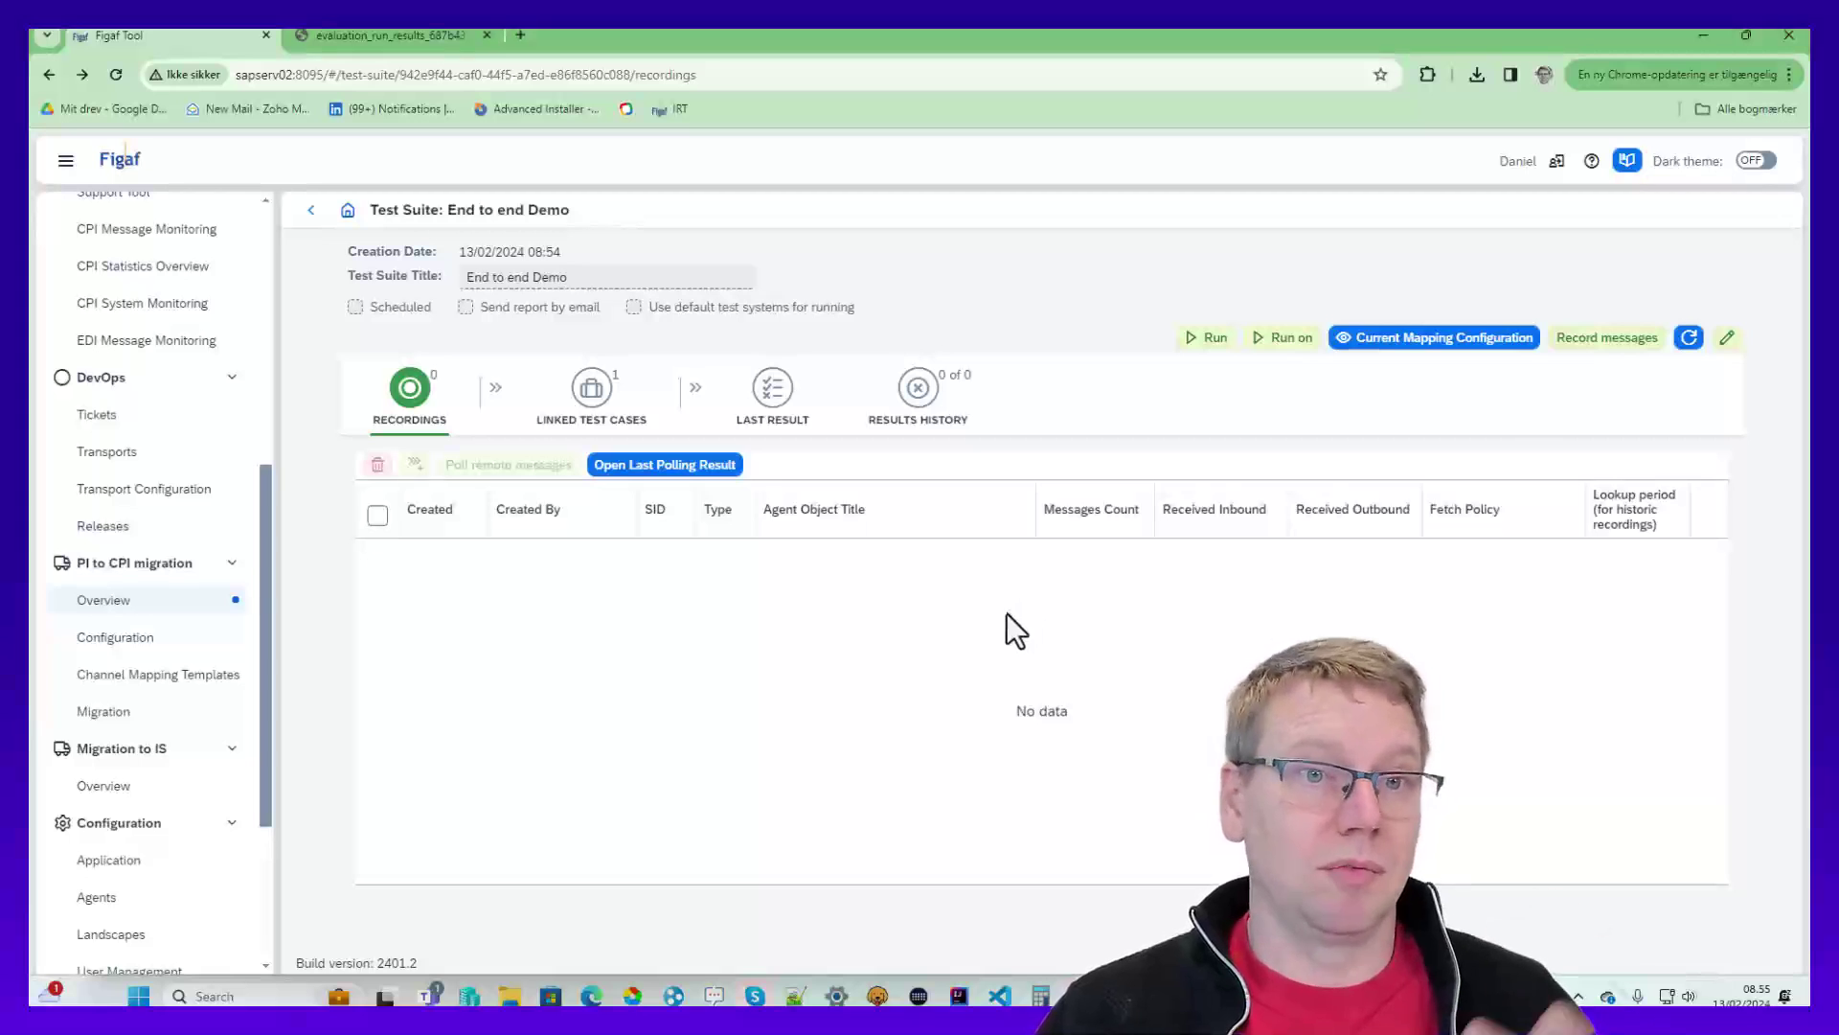
left_click(160, 603)
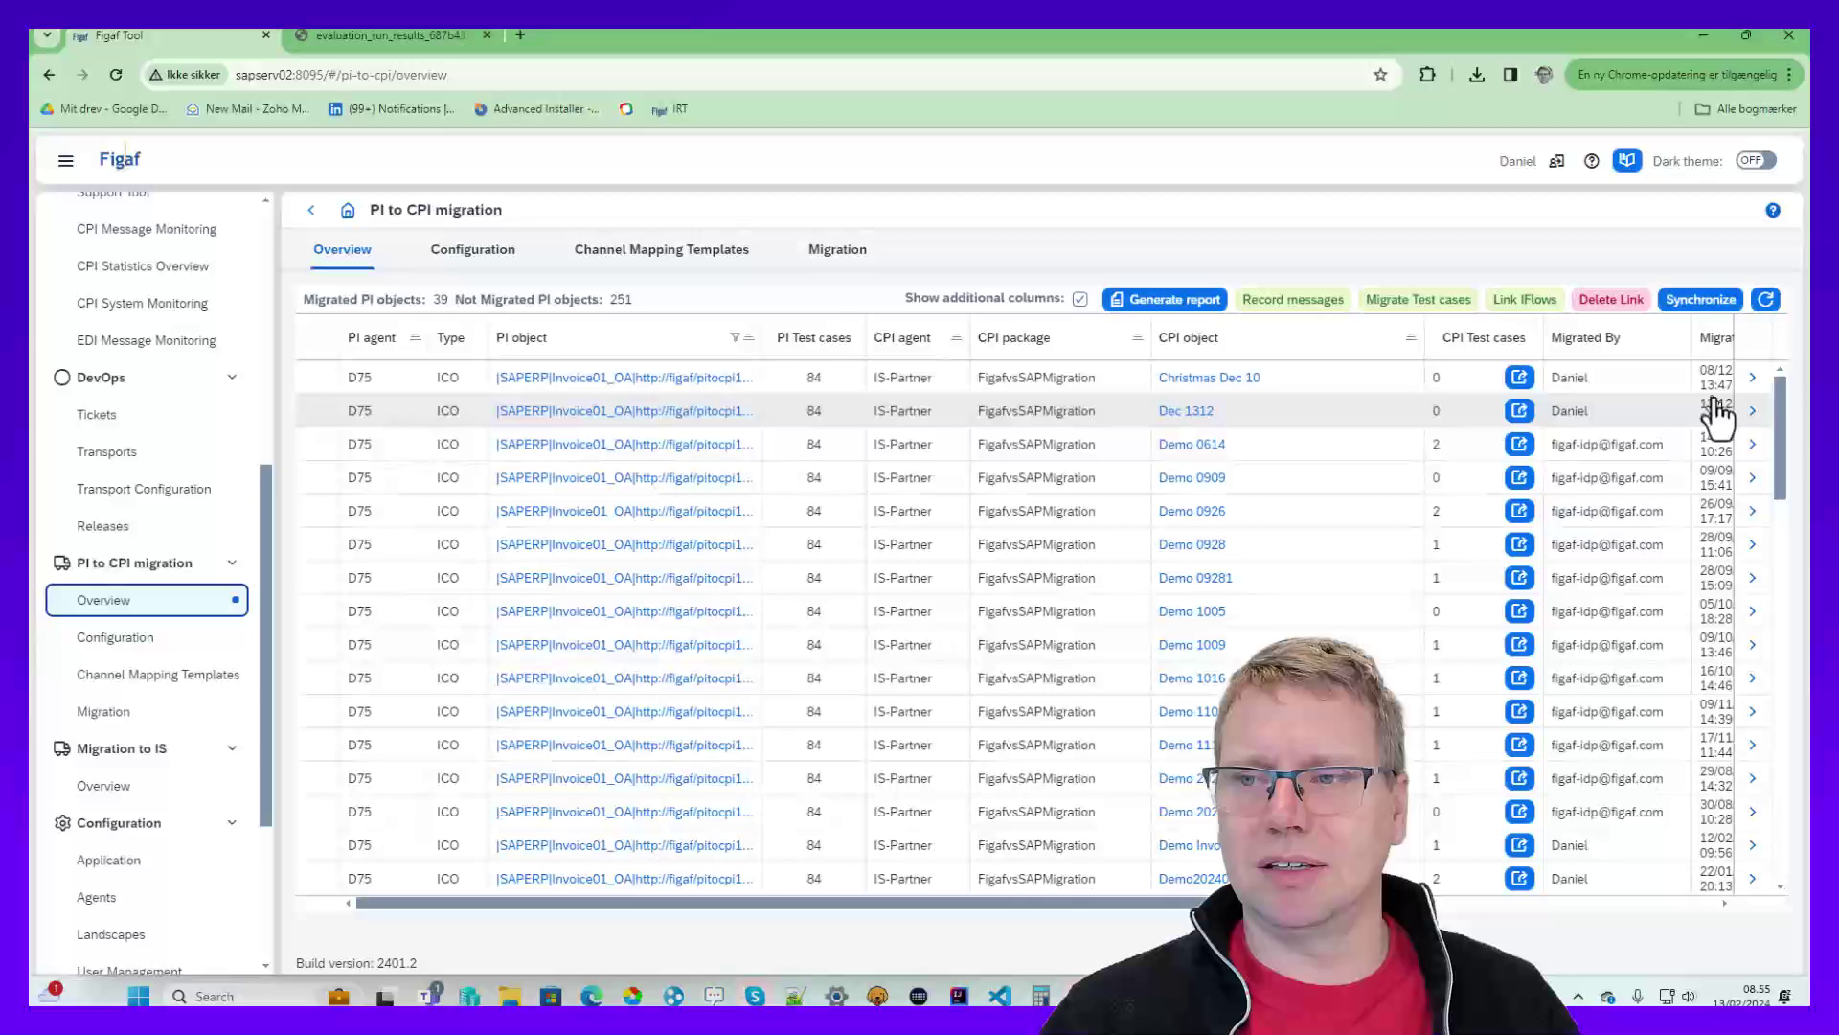
- Open the first ICO's migration form and rename the iFlow to 'End to end Demo 202402'
left_click(1752, 377)
left_click(653, 427)
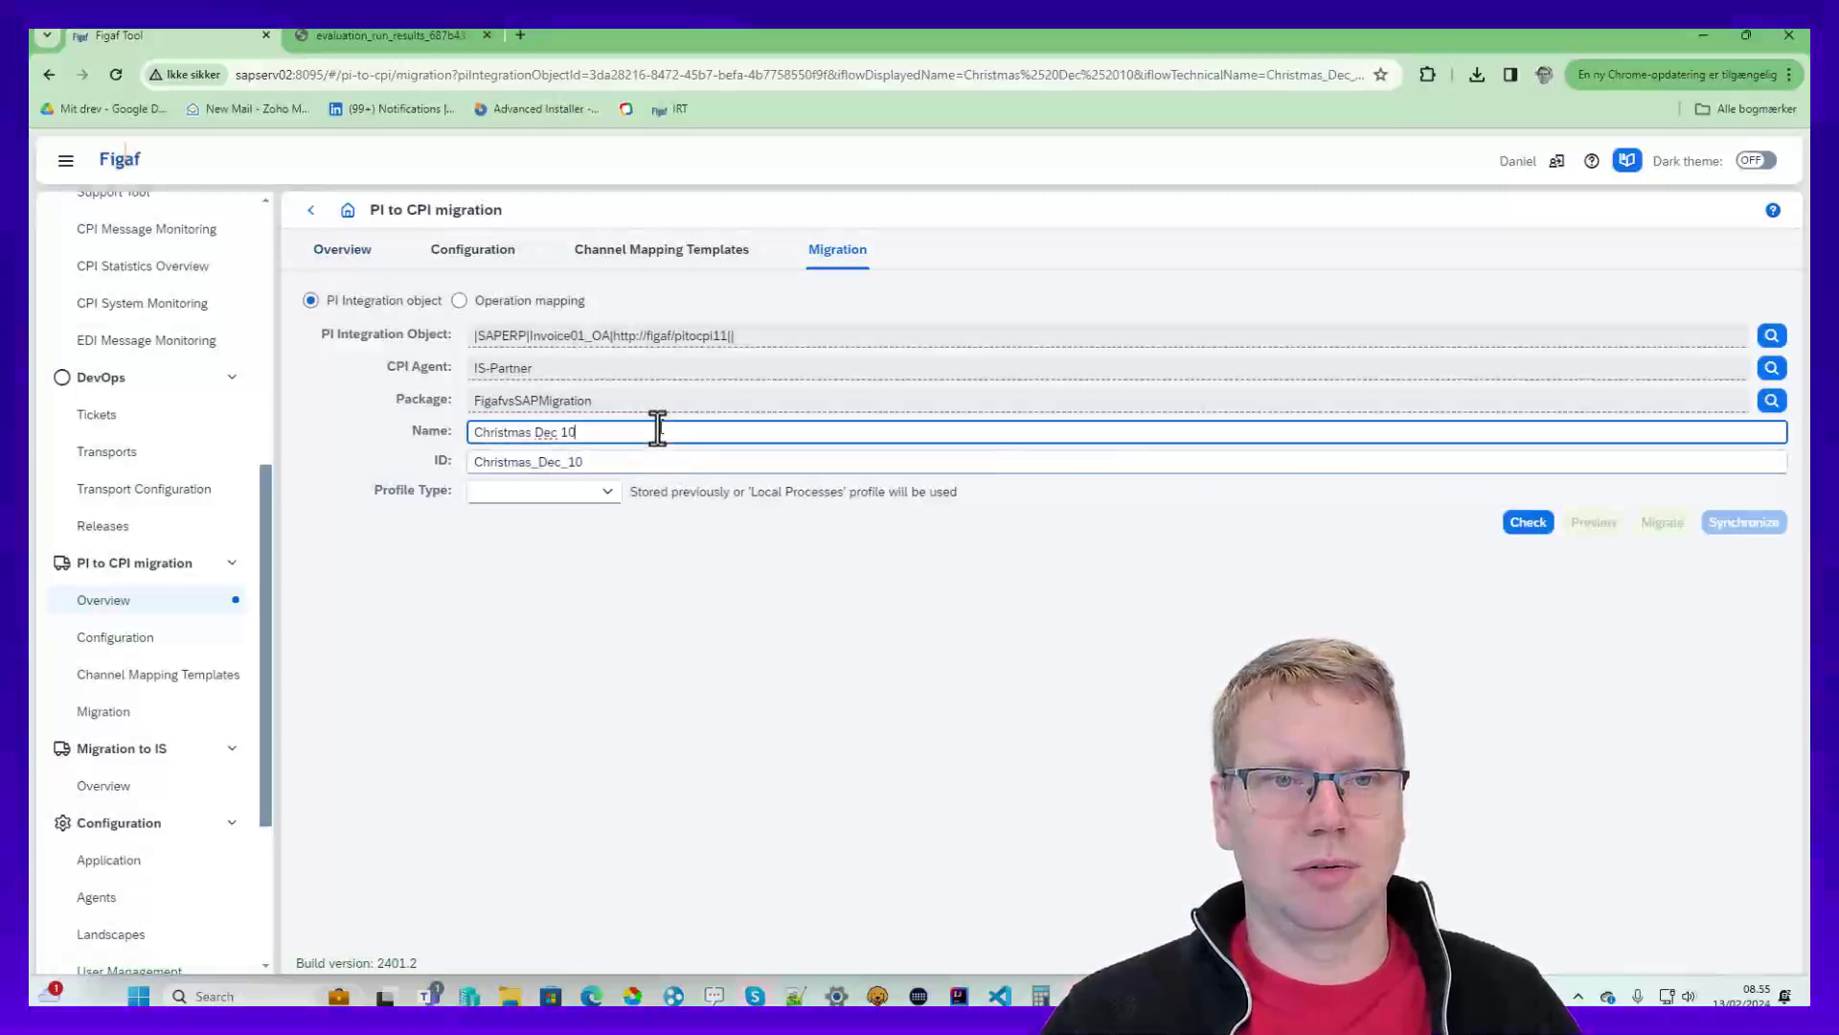
key("ctrl+a")
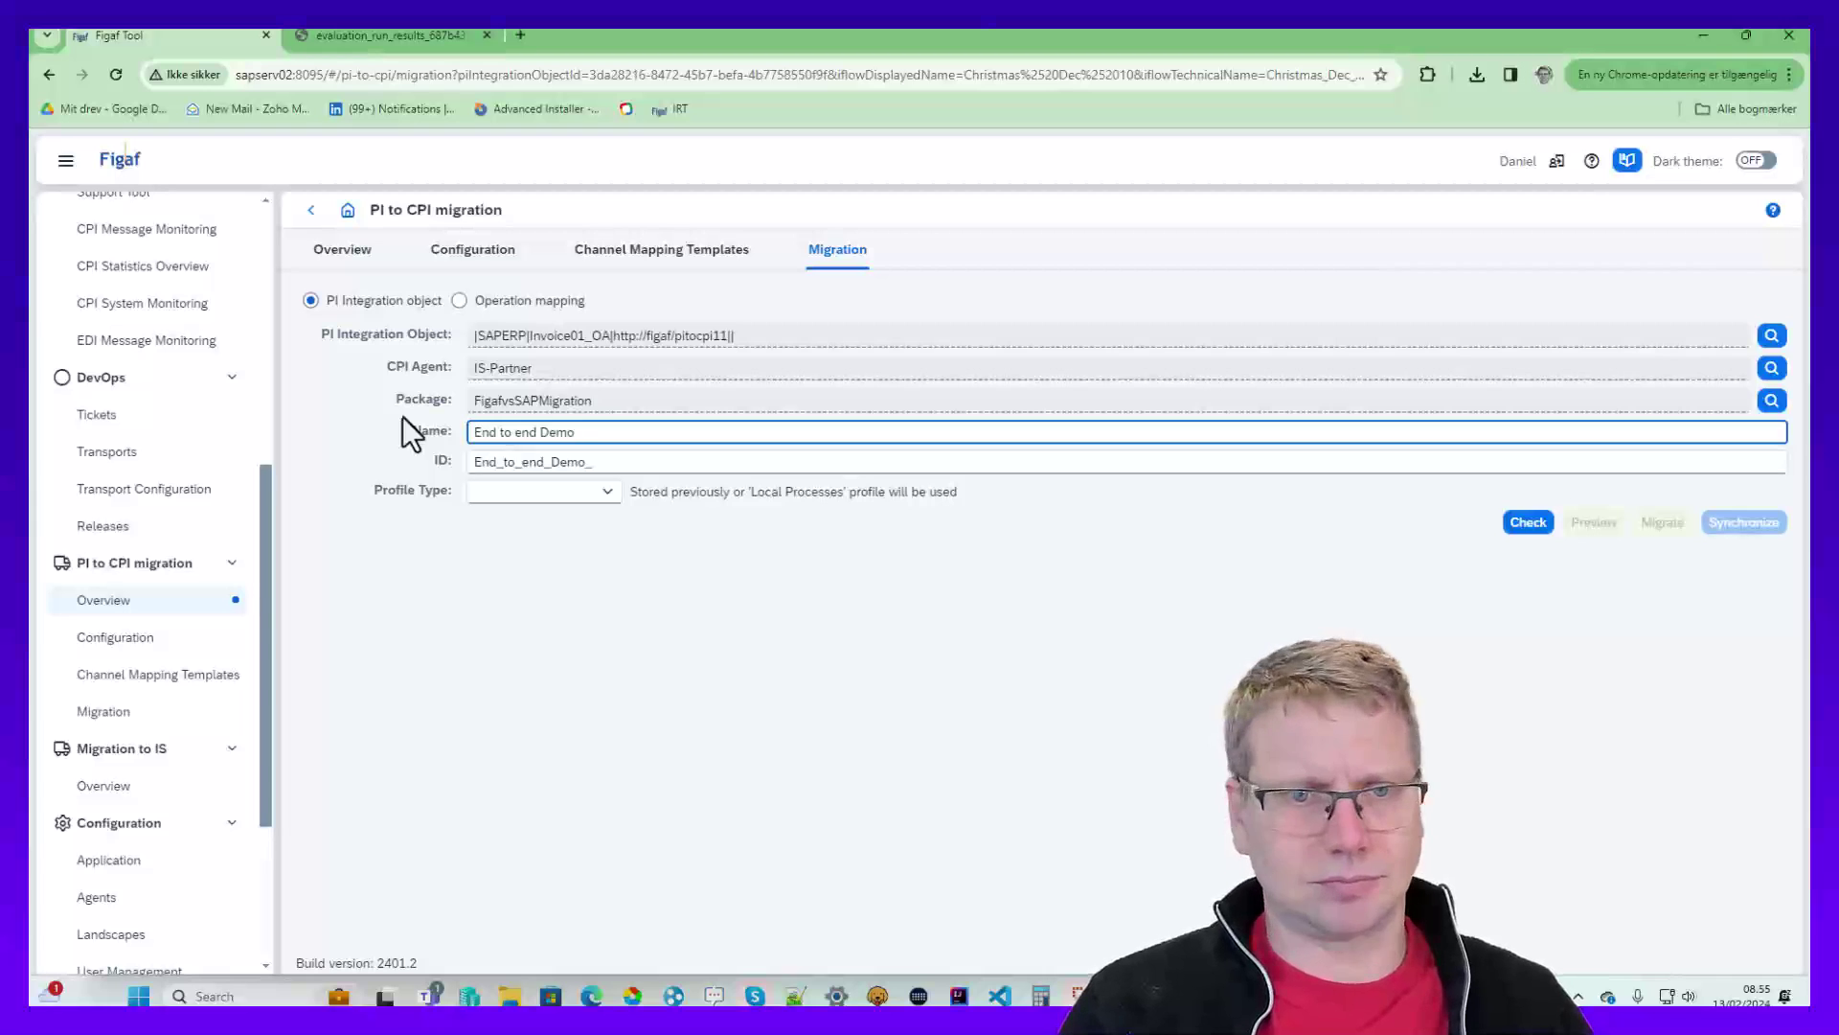
key("Home")
type("2")
key("BackSpace")
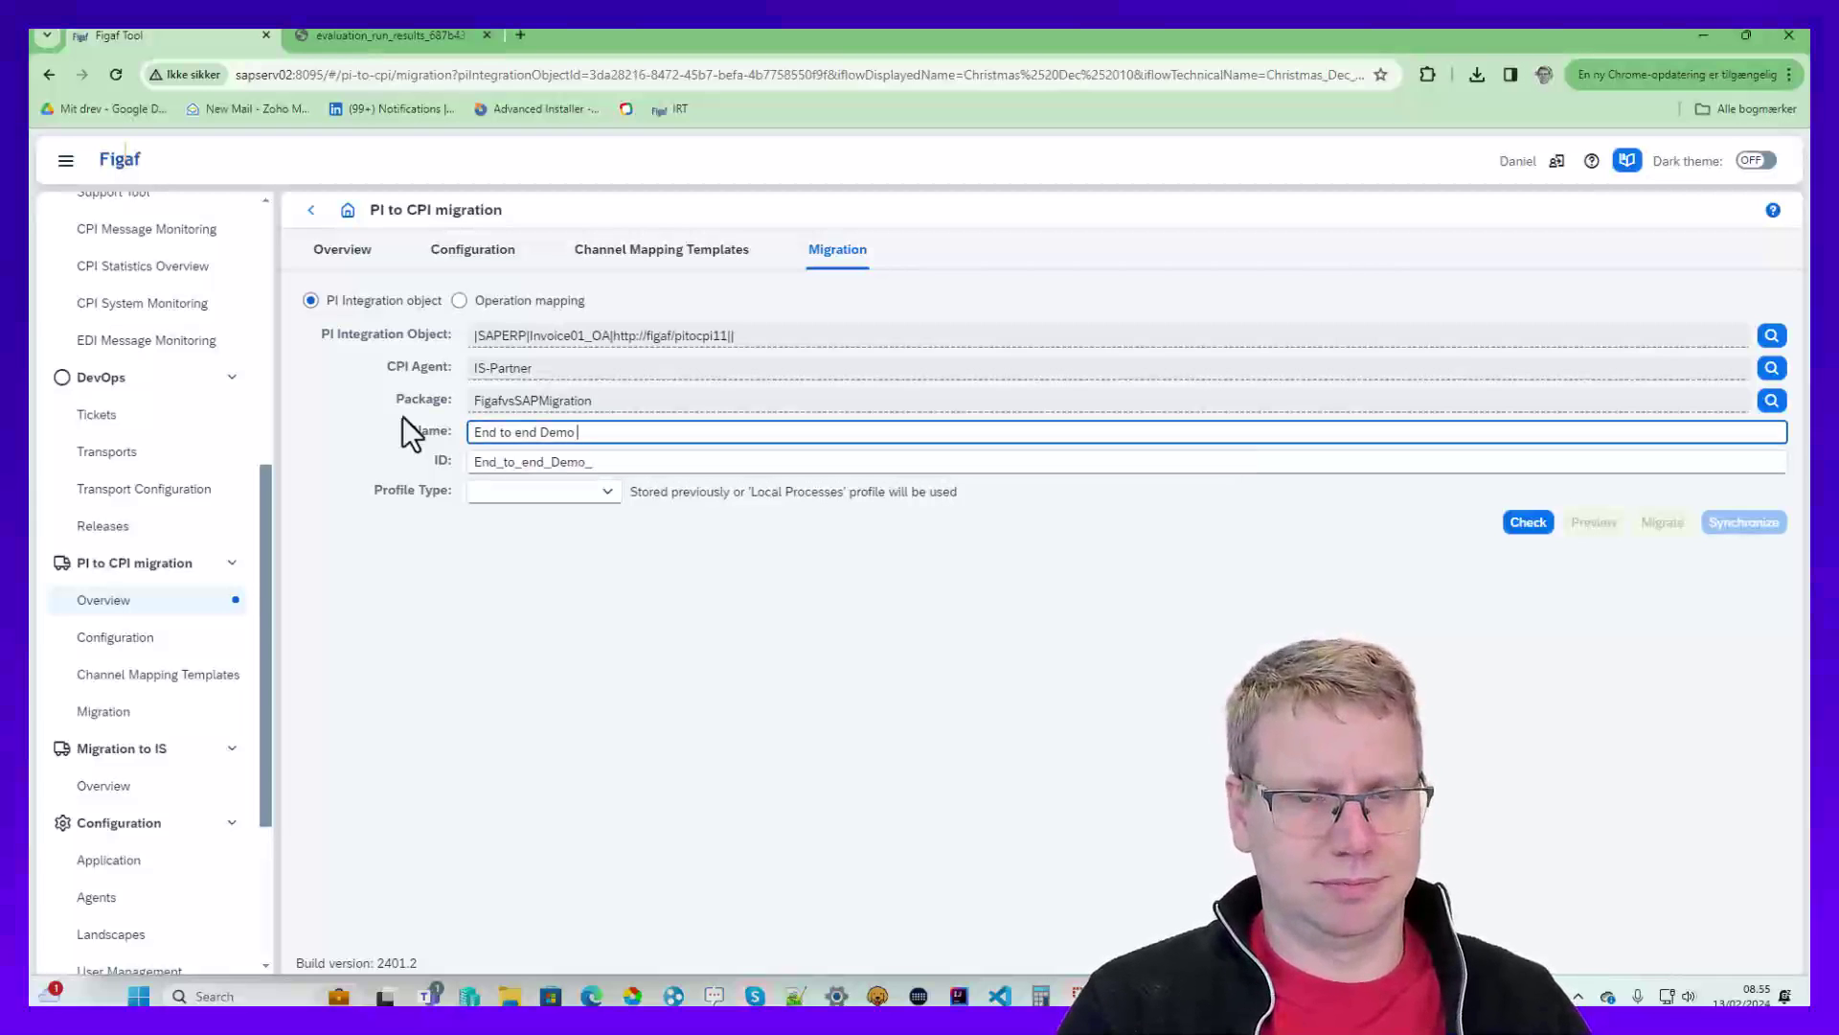
type("2024")
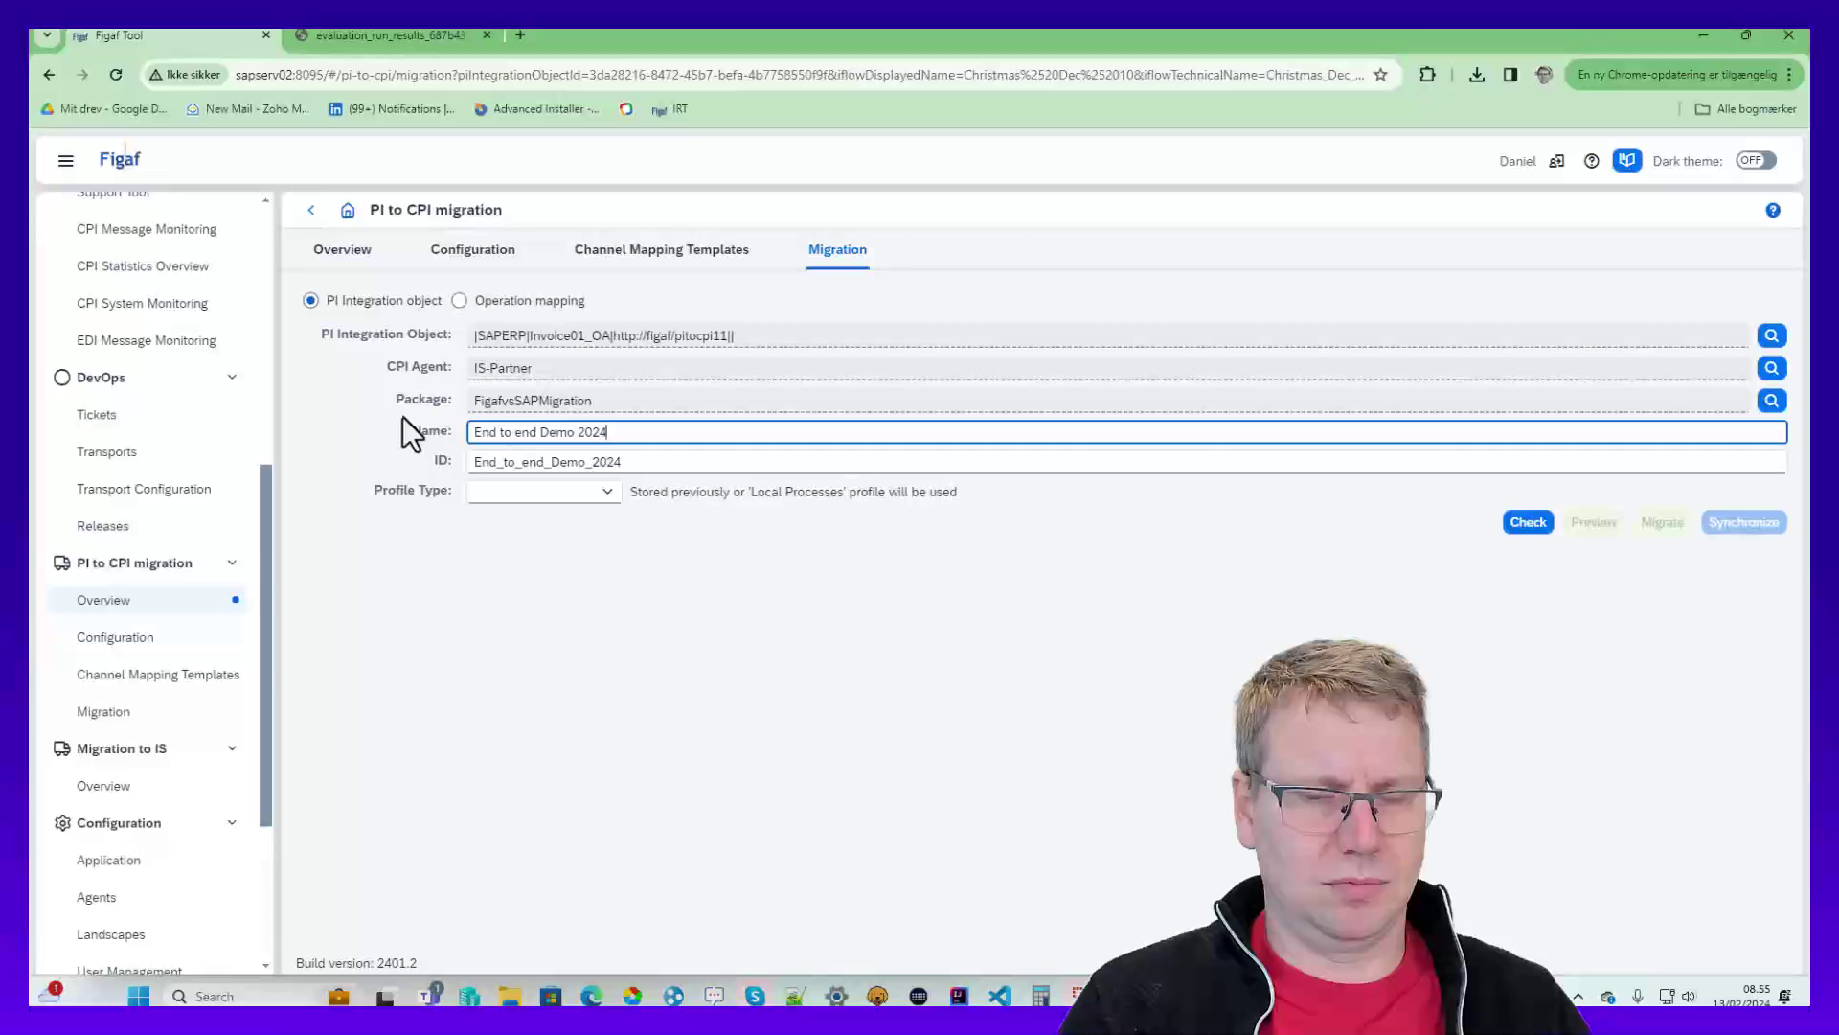
type("02")
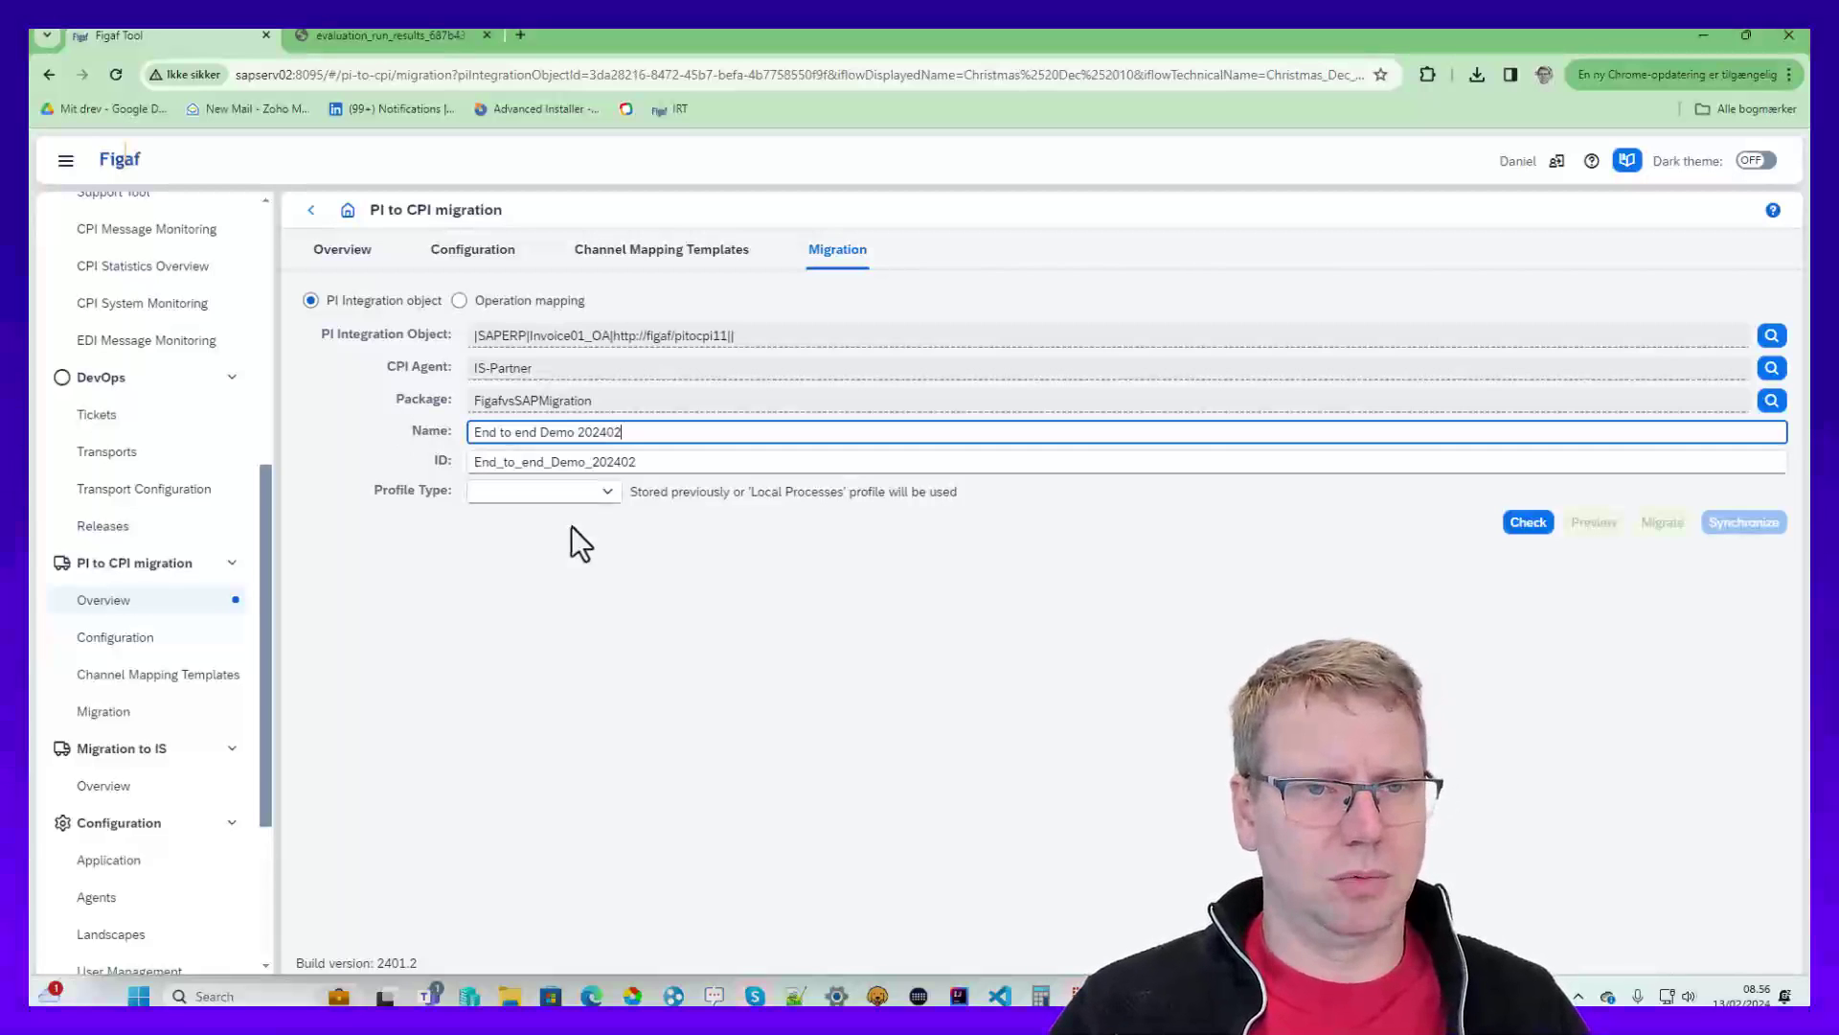
- Set Profile Type to Local Processes and Retry Type to JMS, then check the JMS queue name
left_click(573, 492)
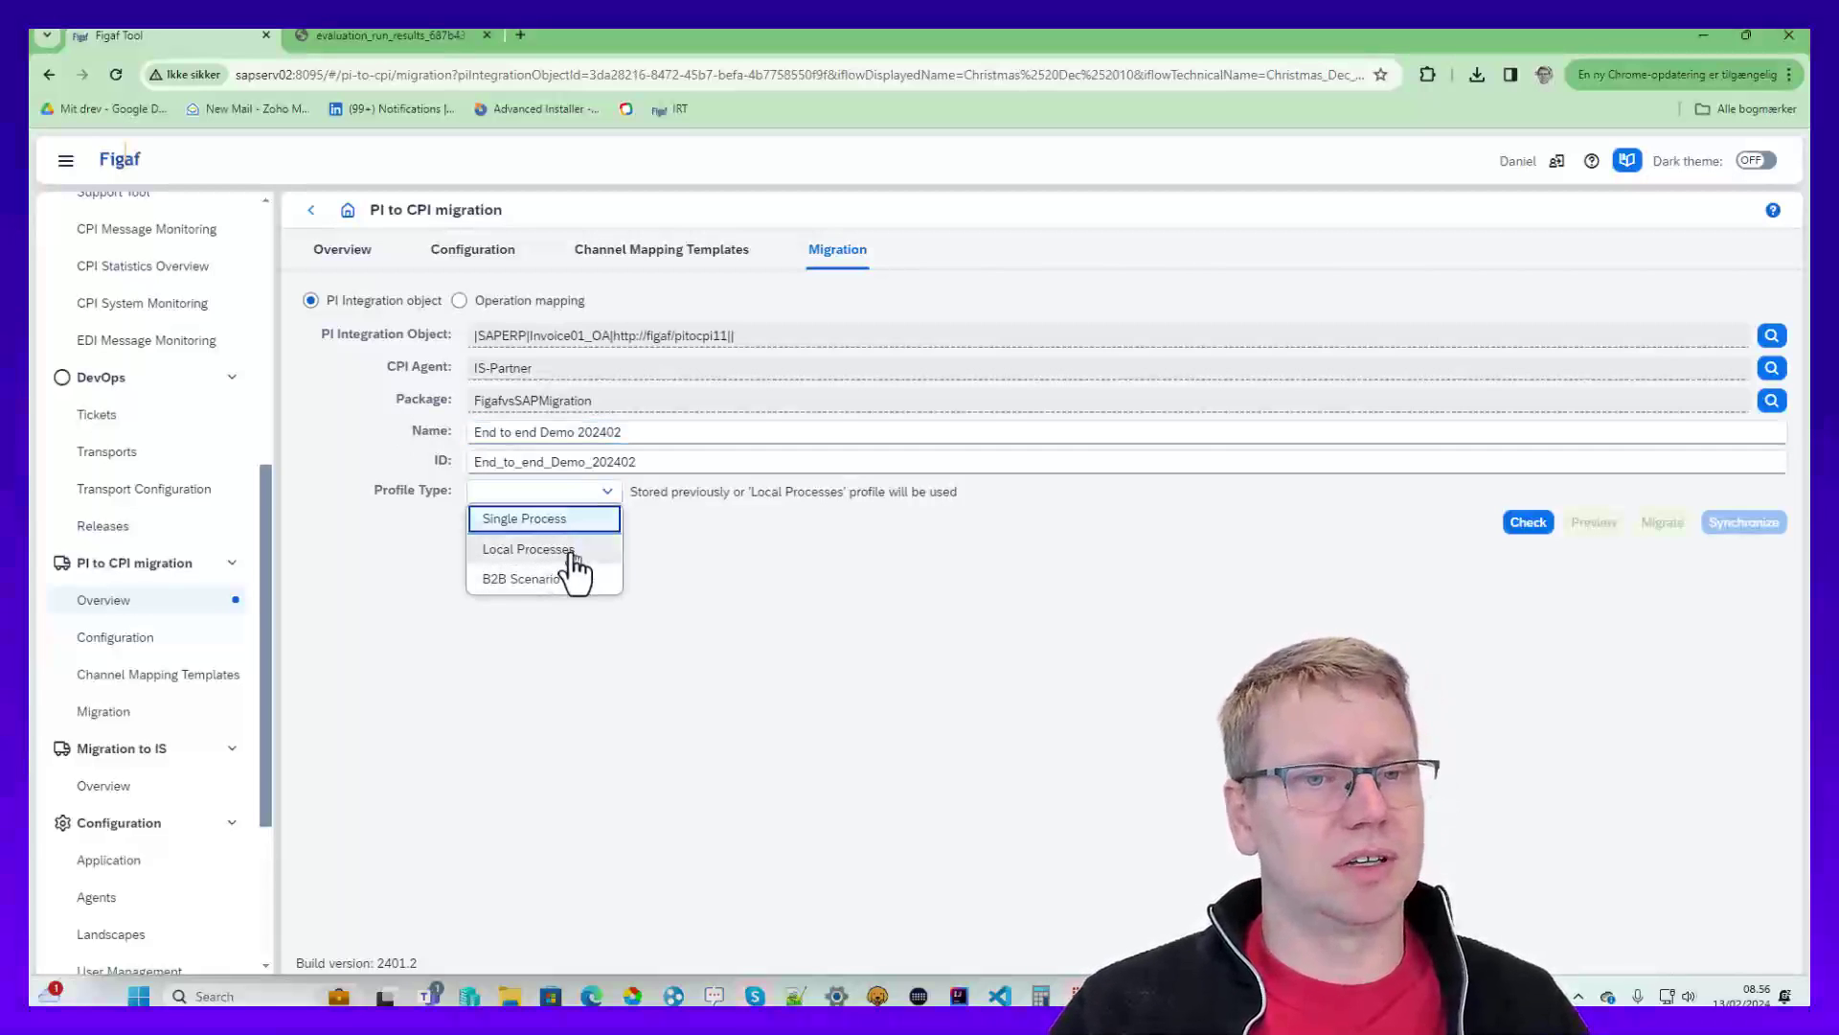
left_click(572, 554)
left_click(573, 525)
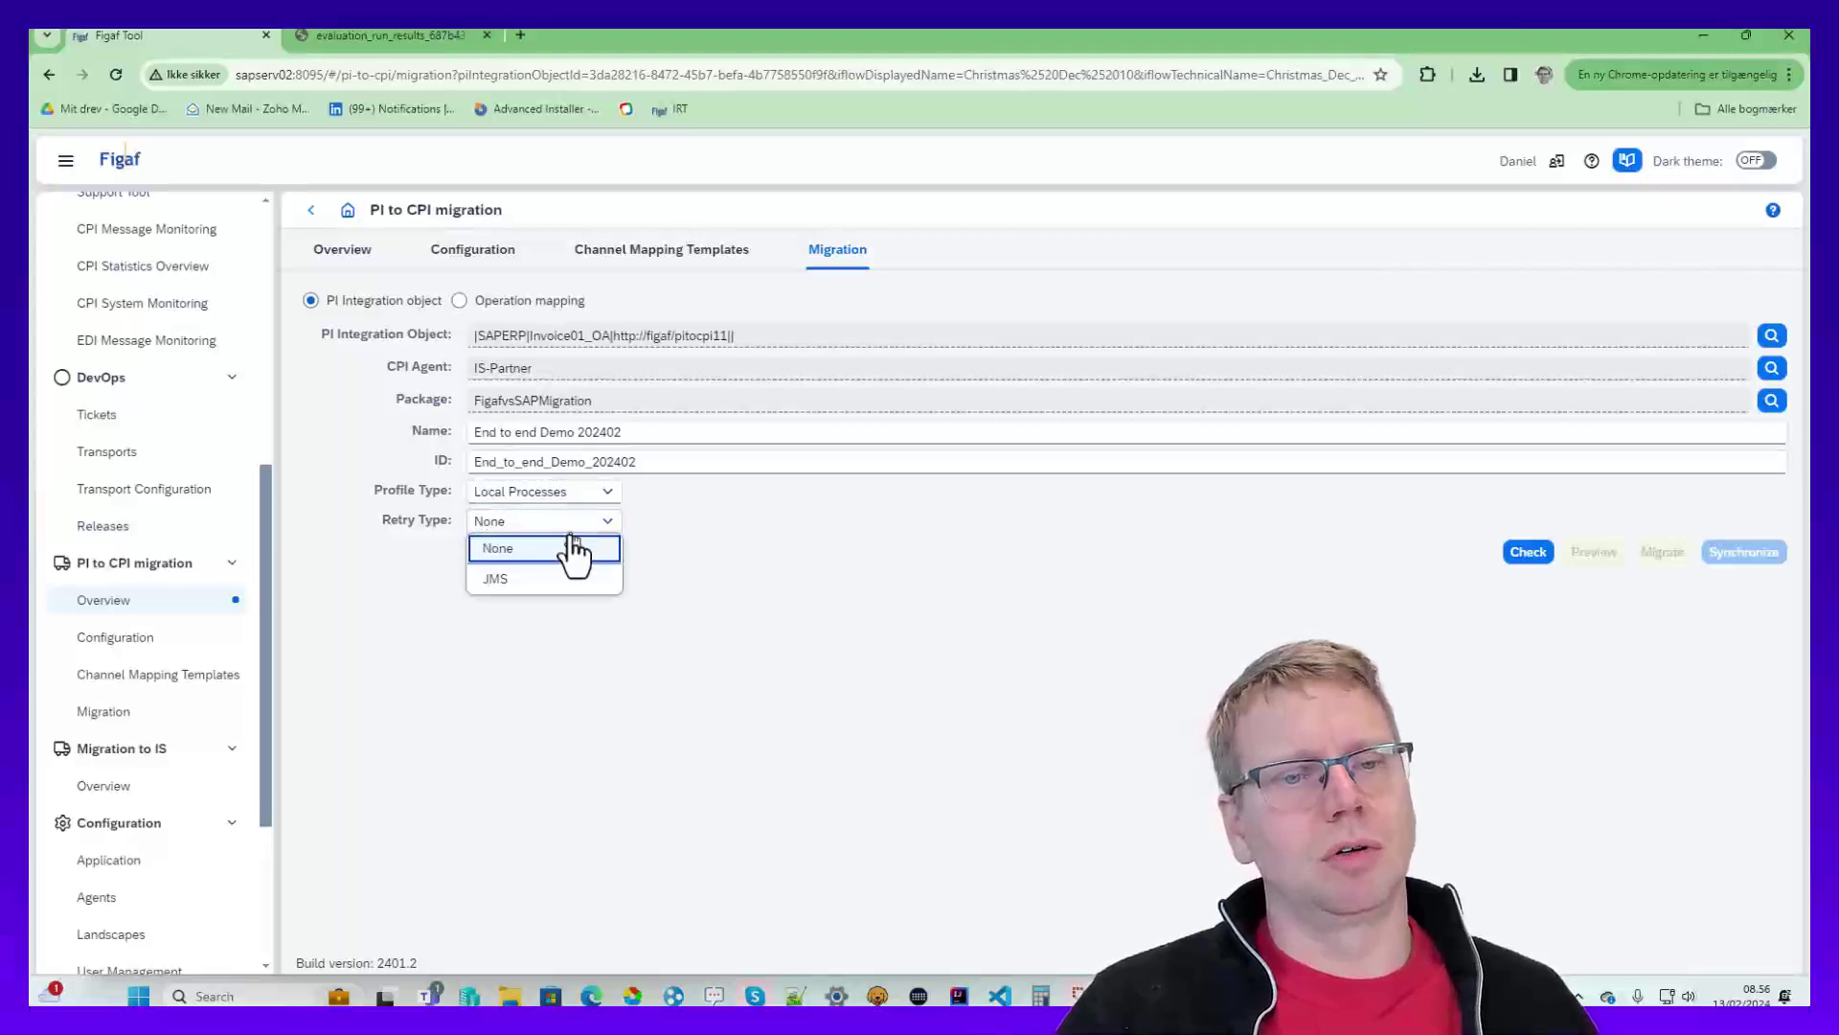
left_click(570, 578)
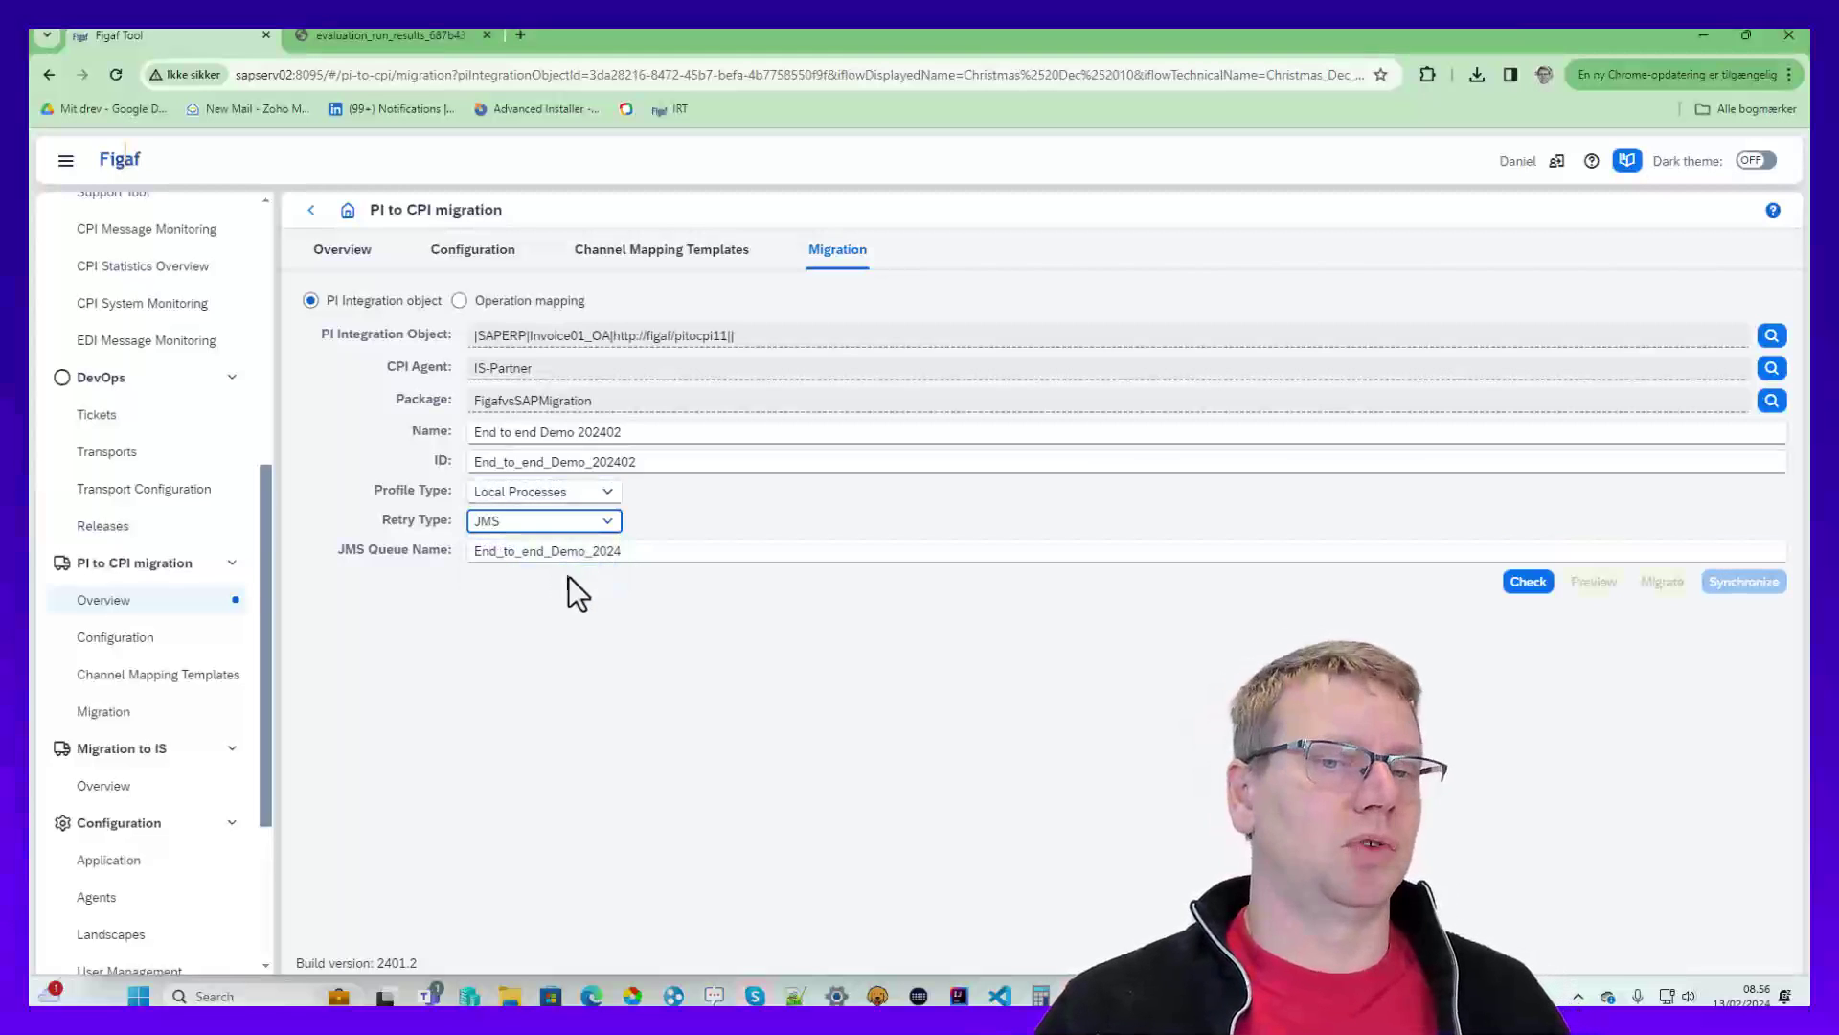
left_click(618, 551)
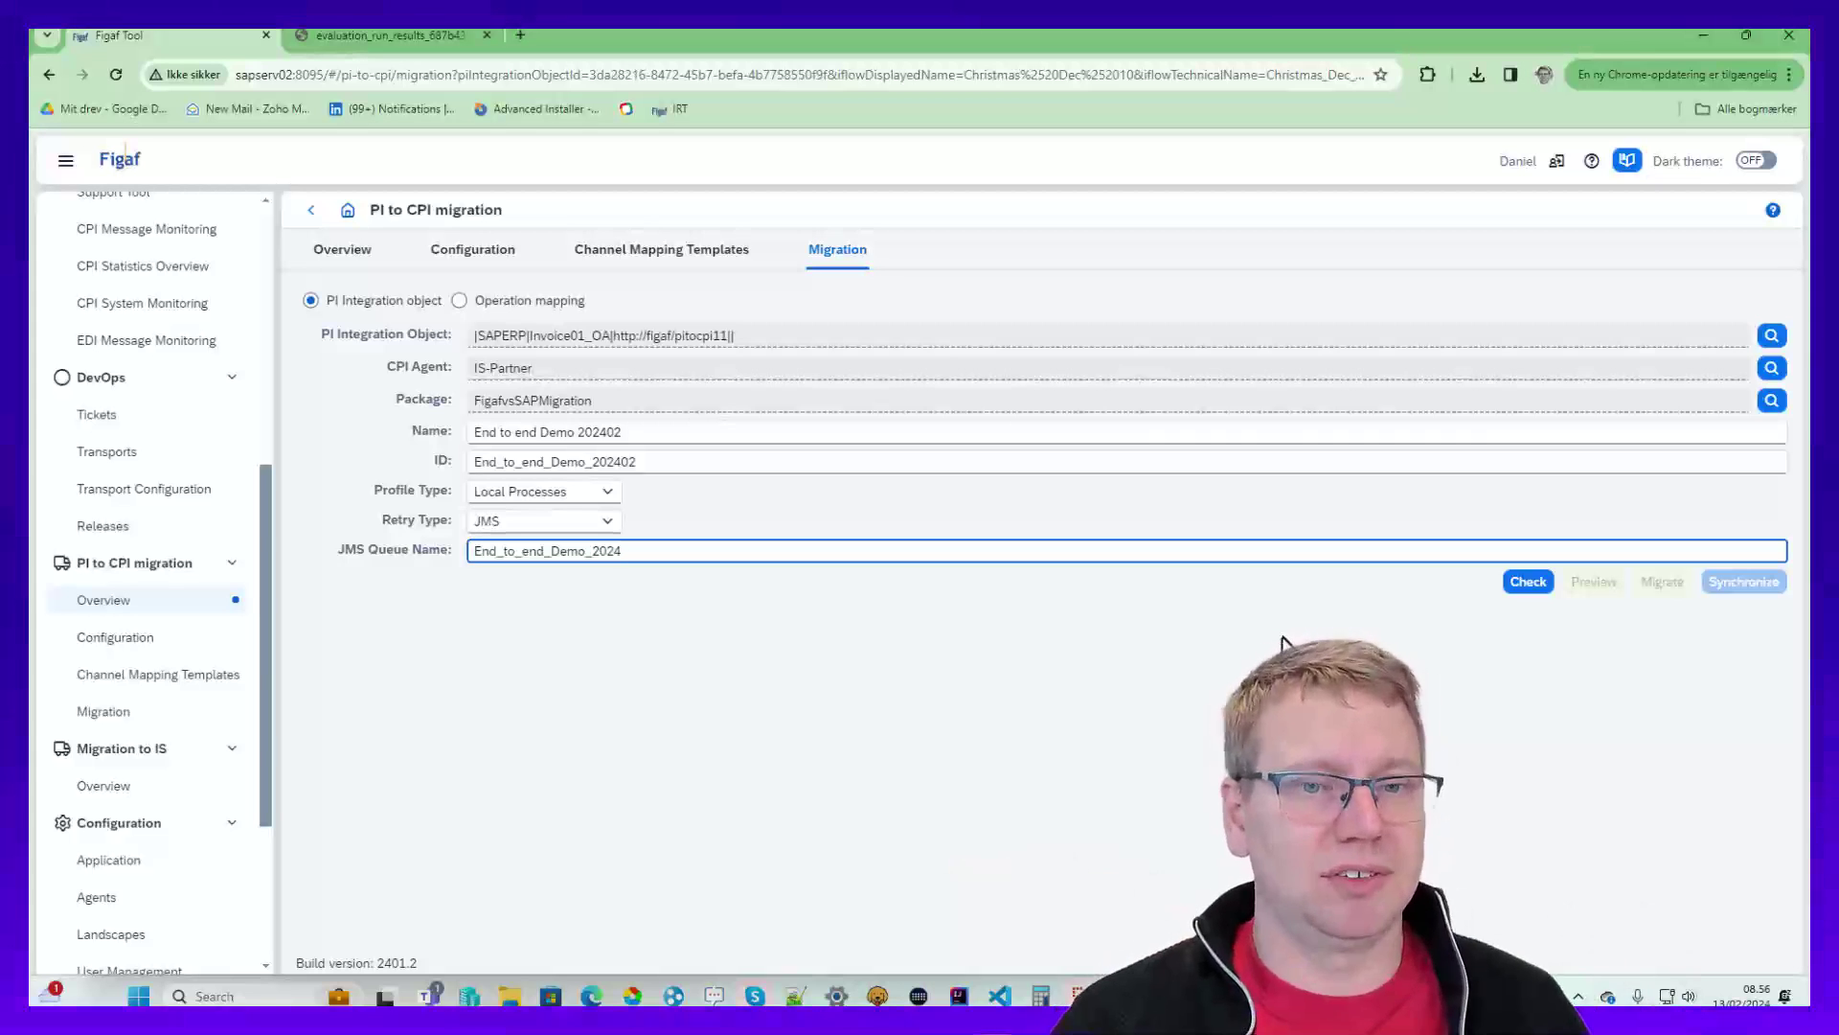
- Run the migration check and inspect the SAPERP sender and ERP FILE receiver channel mappings
left_click(1527, 581)
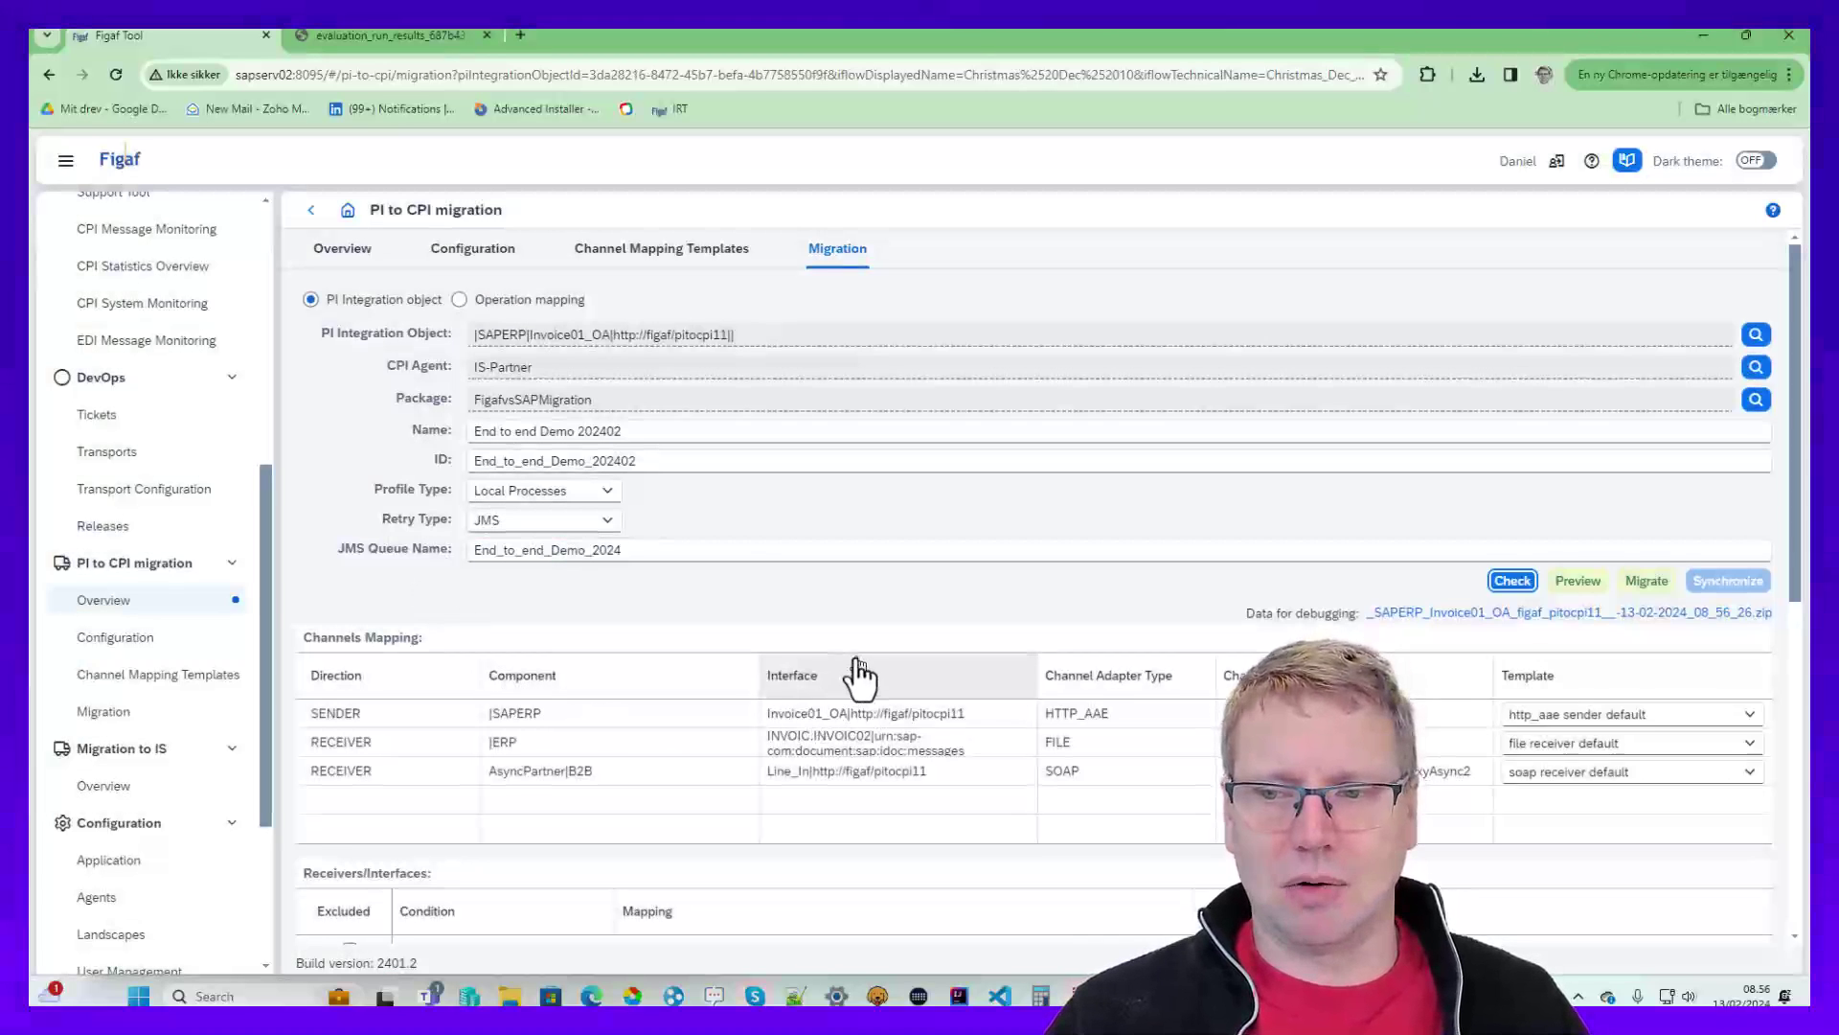
scroll(848, 670, "down", 2)
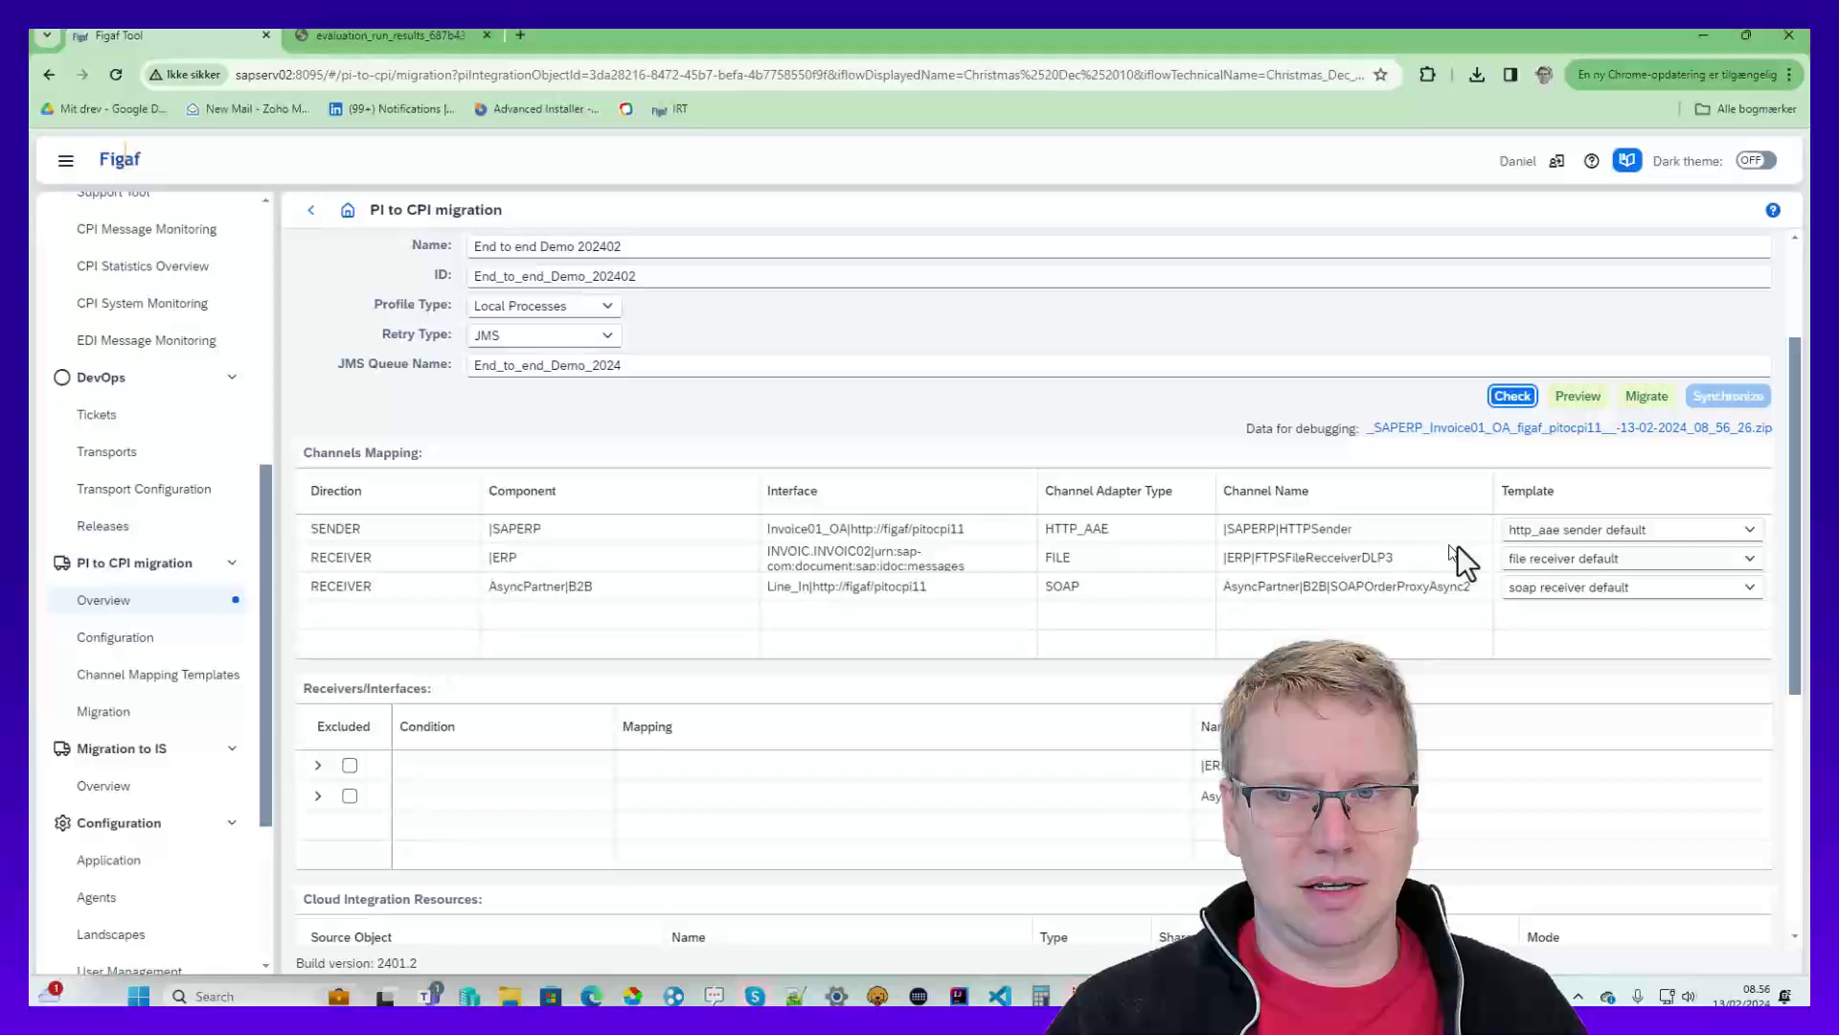
double_click(548, 530)
double_click(1068, 559)
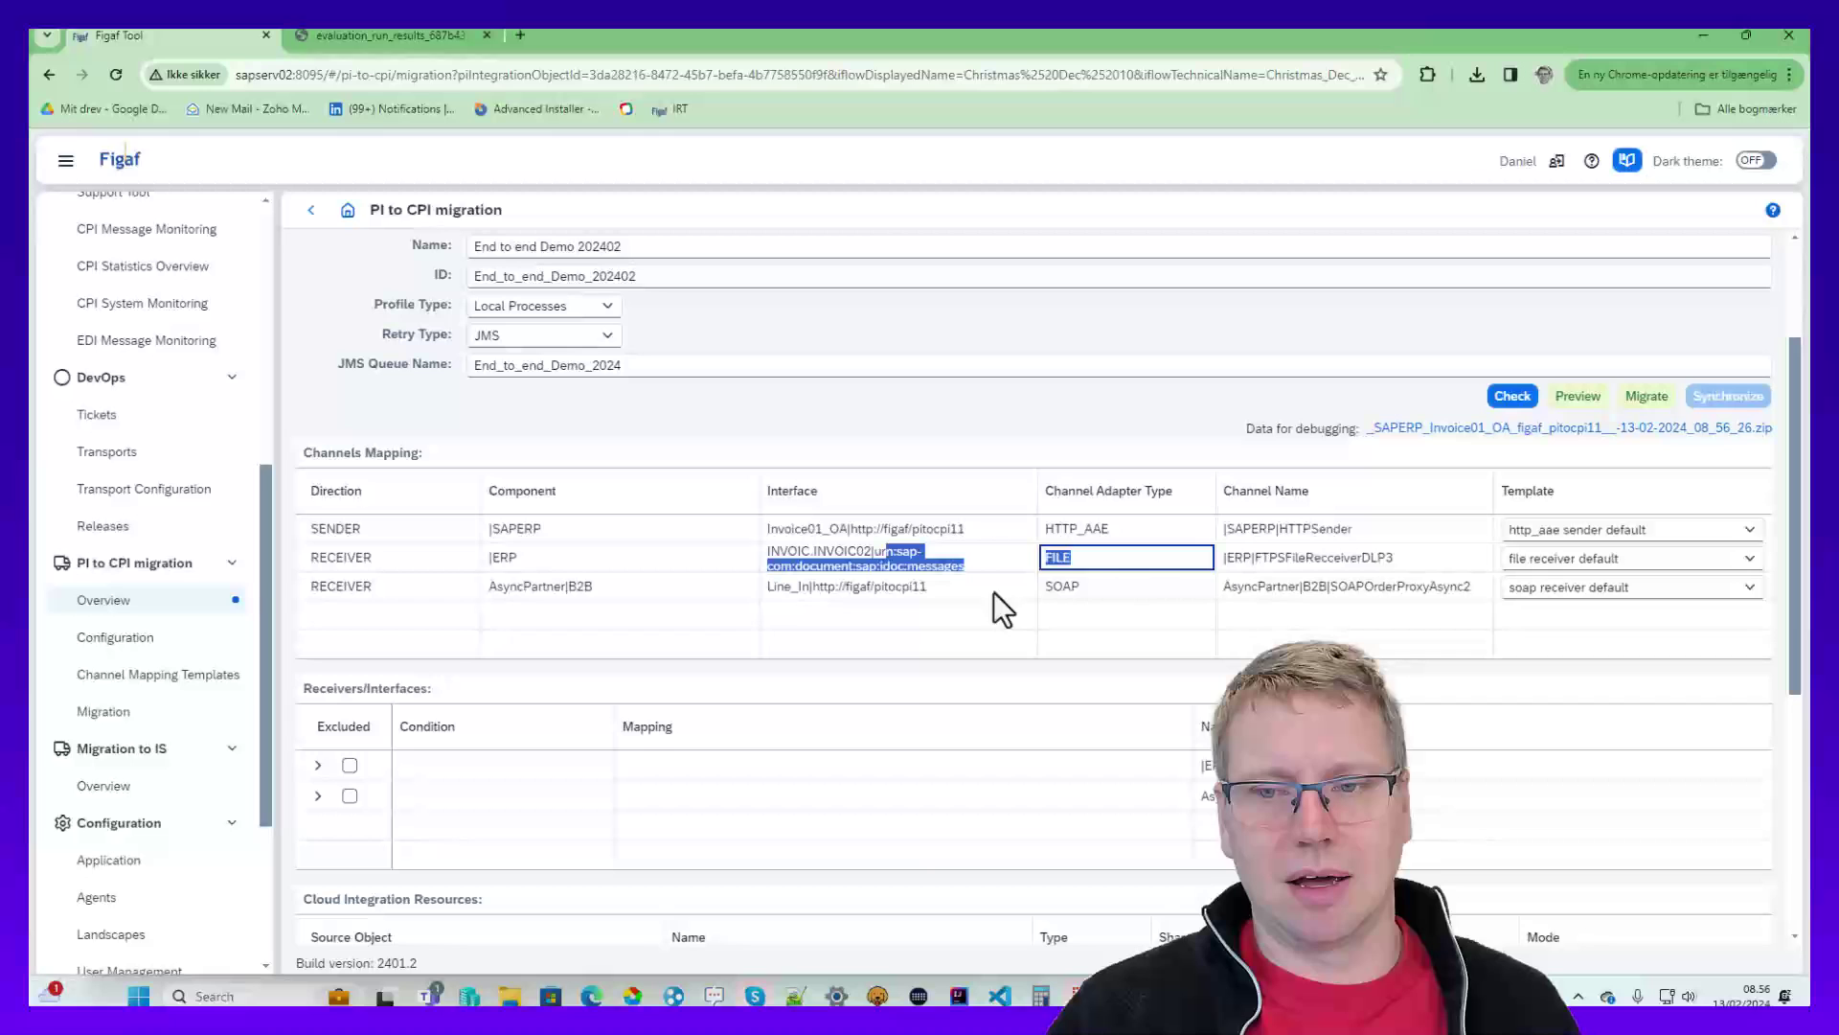
left_click_drag(1257, 563, 1283, 564)
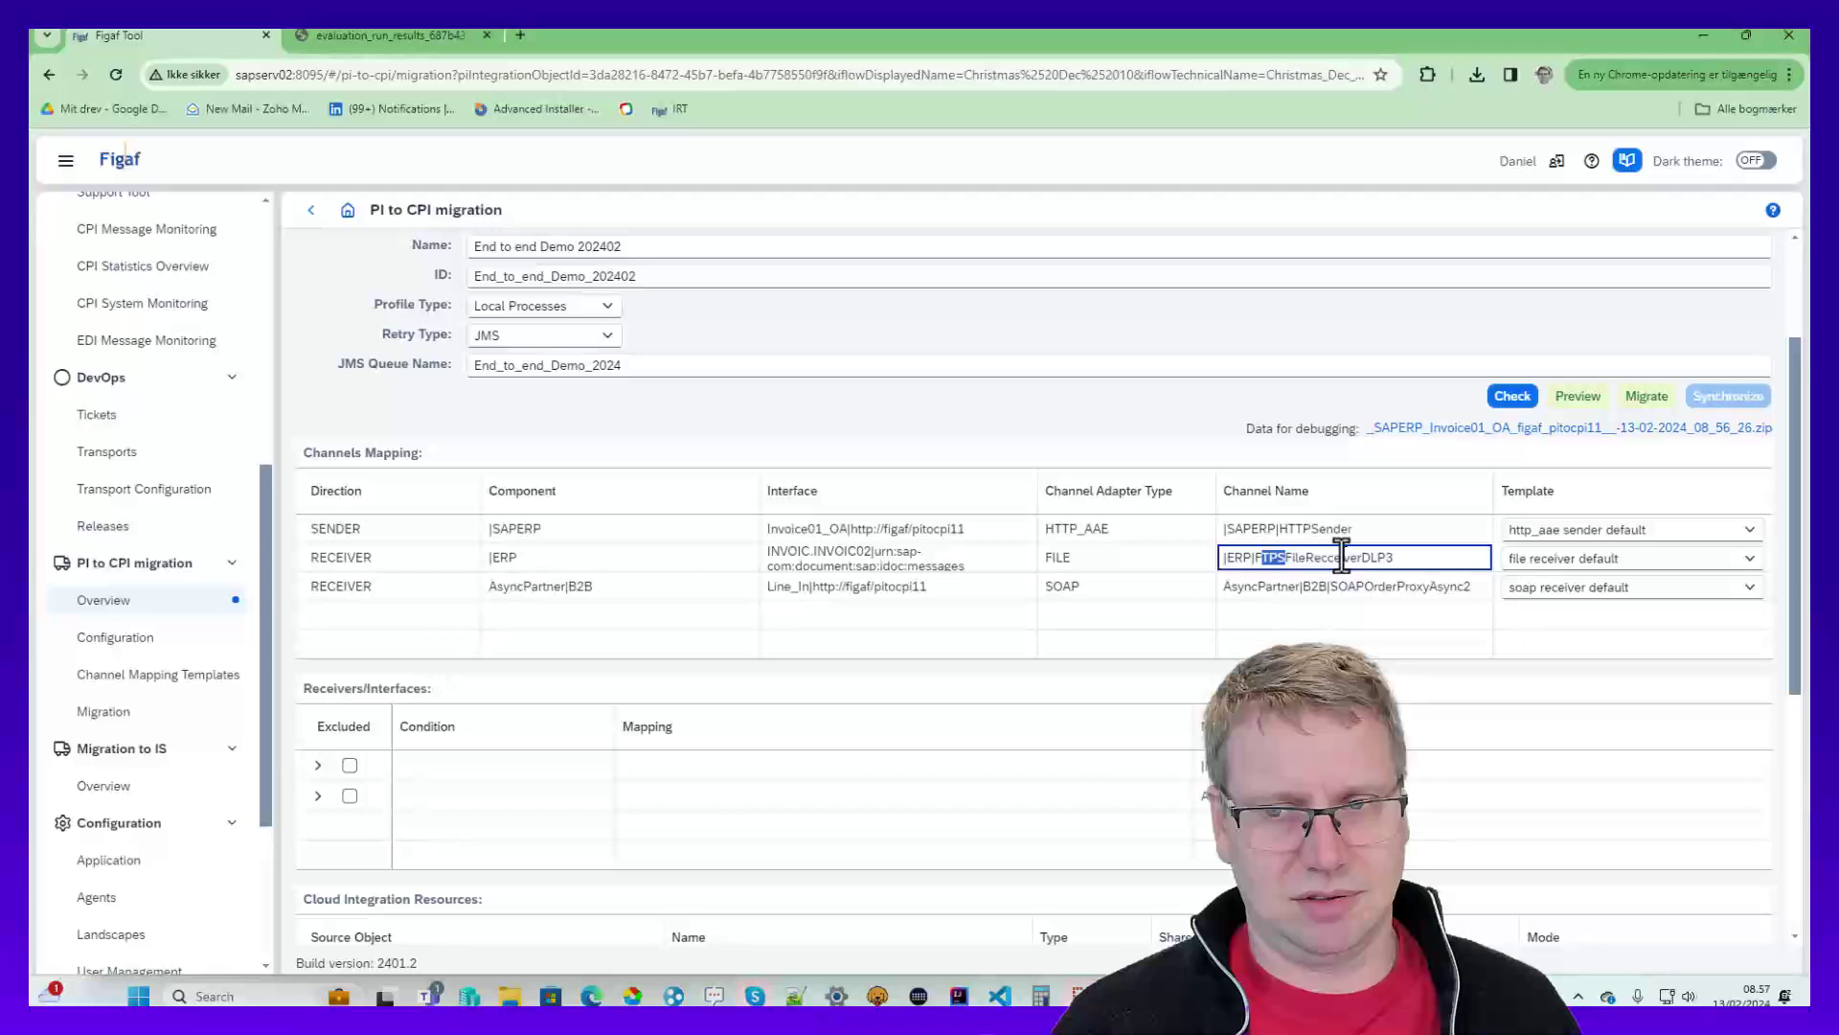
- Expand the ERP and AsyncPartner B2B receiver interfaces and exclude ERP's Mapping1 interface
scroll(696, 527, "down", 3)
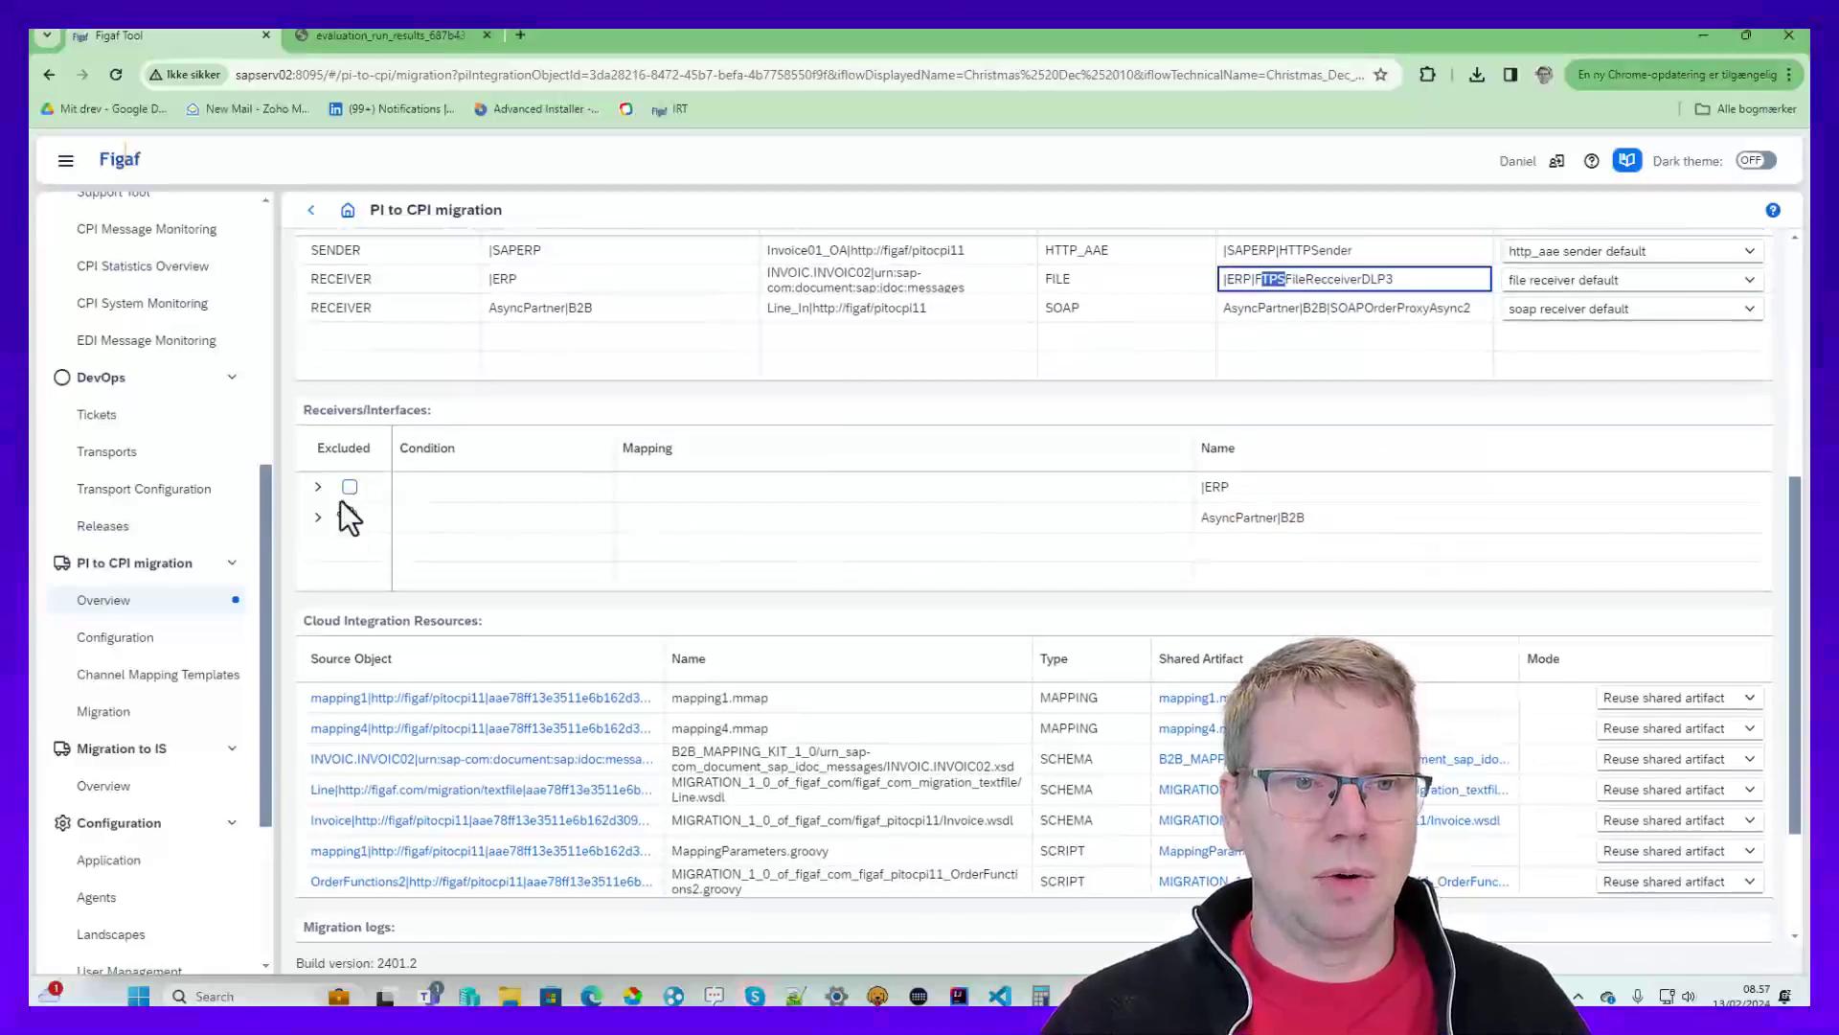
left_click(318, 486)
left_click(318, 548)
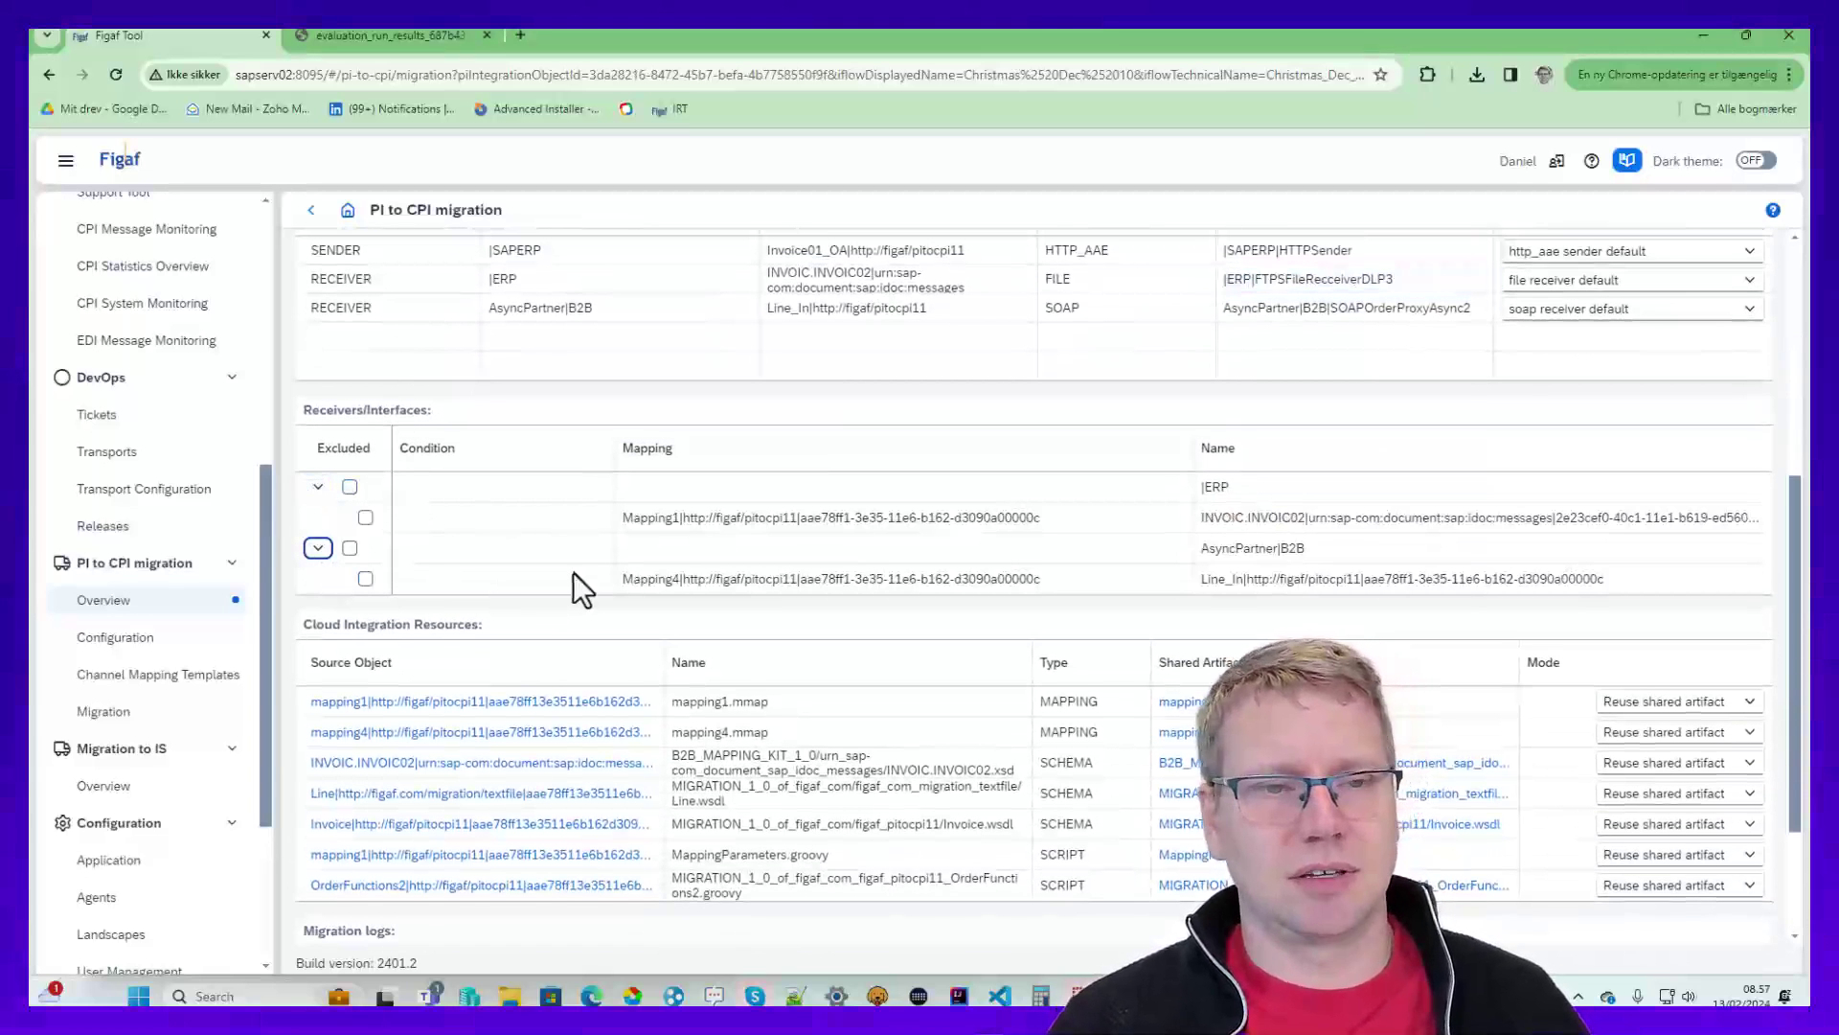
left_click(365, 519)
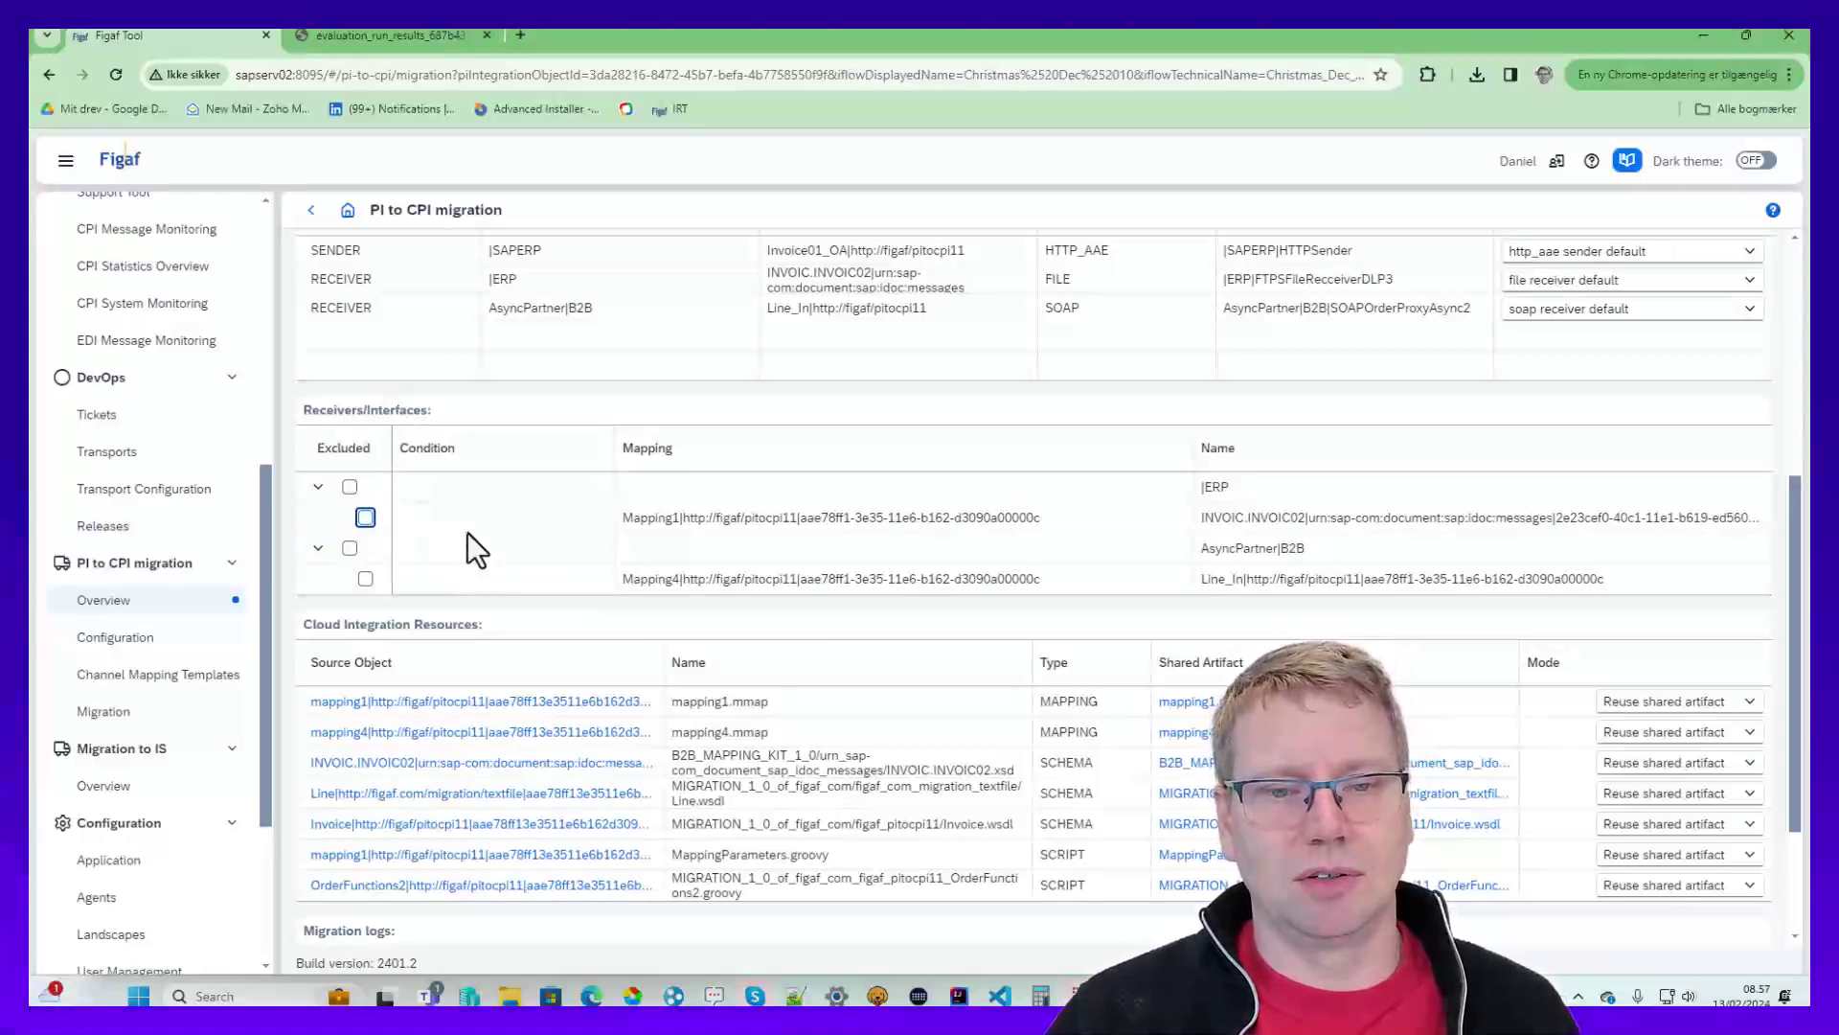
scroll(467, 533, "down", 2)
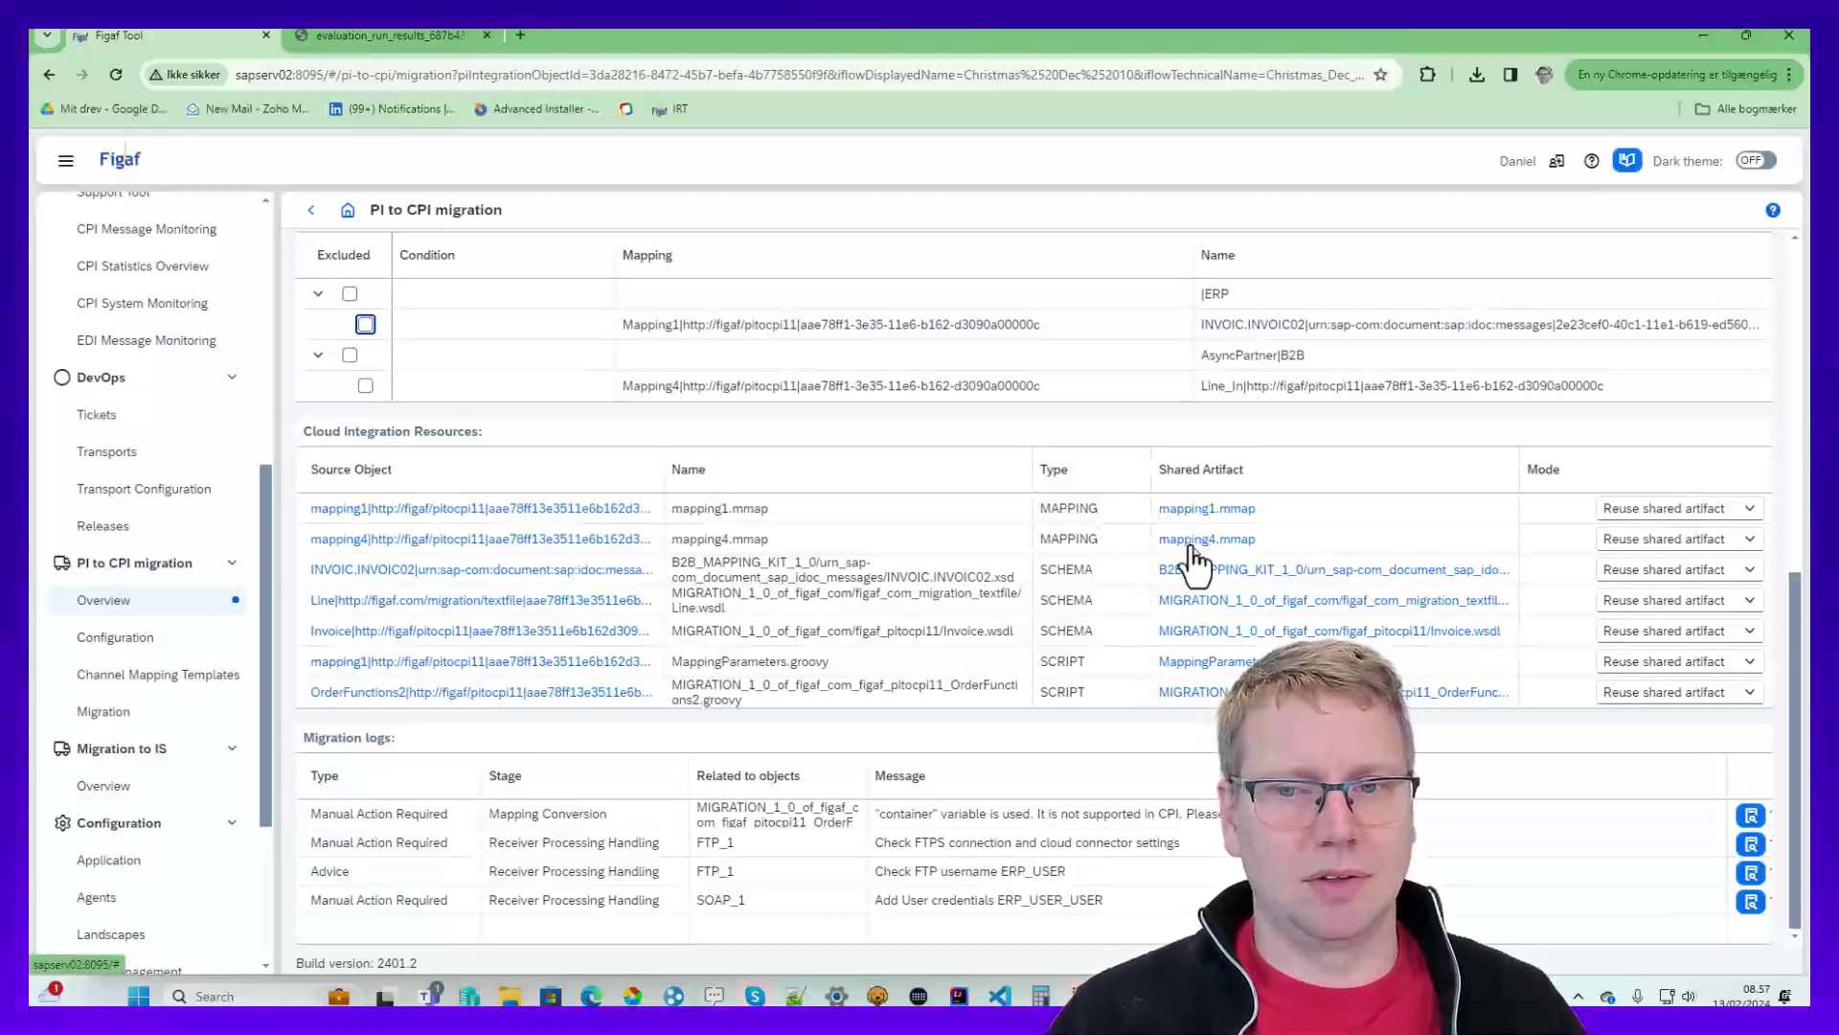
left_click(1701, 694)
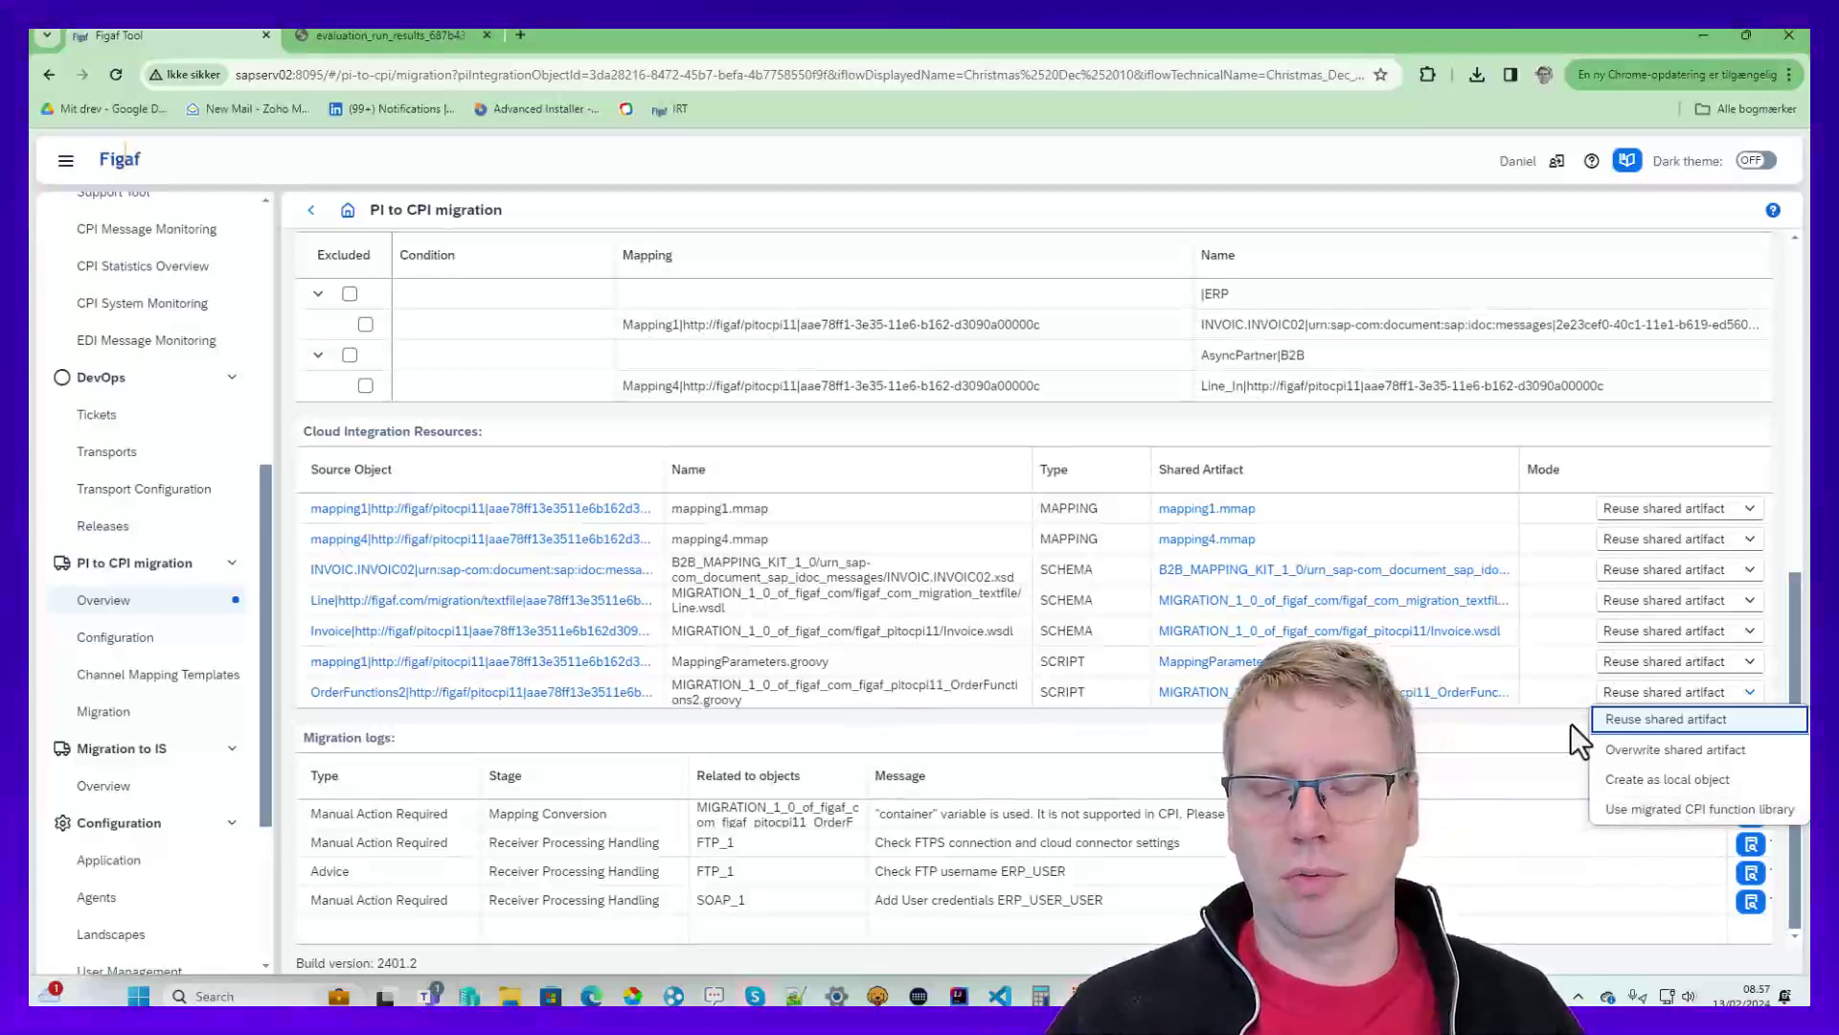
left_click(1526, 692)
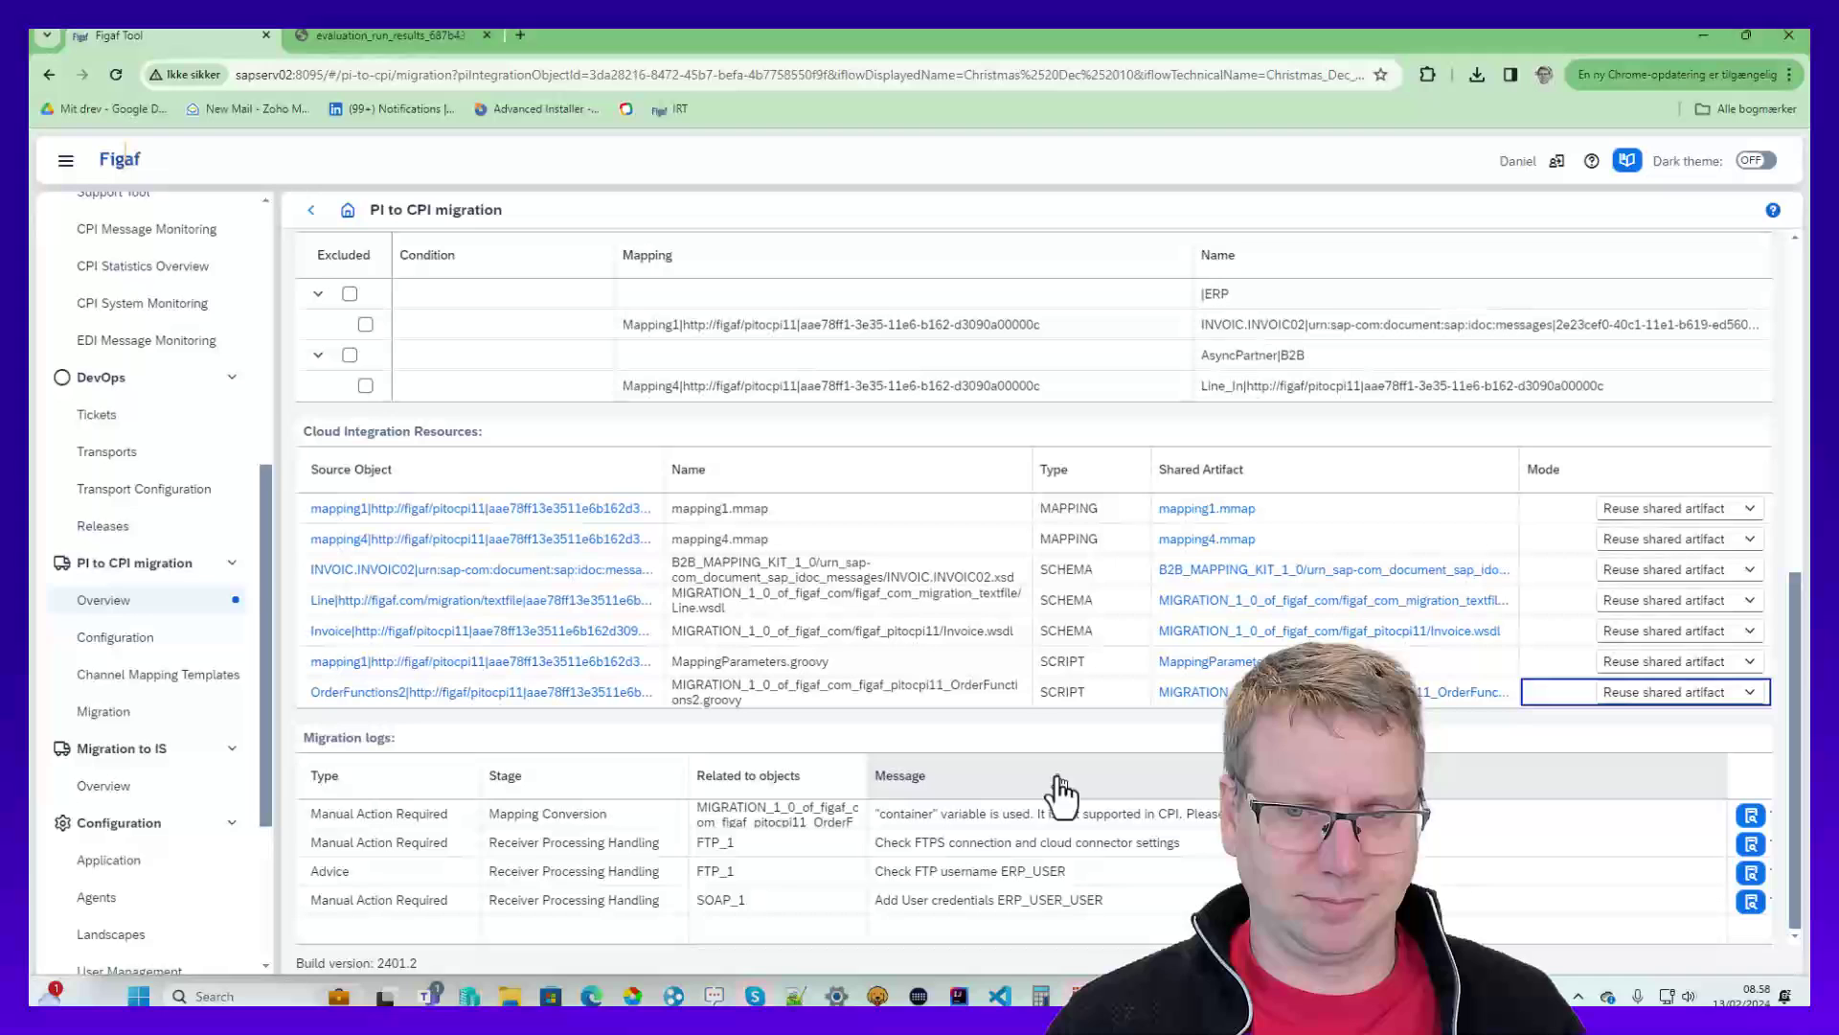
left_click_drag(885, 813, 1121, 911)
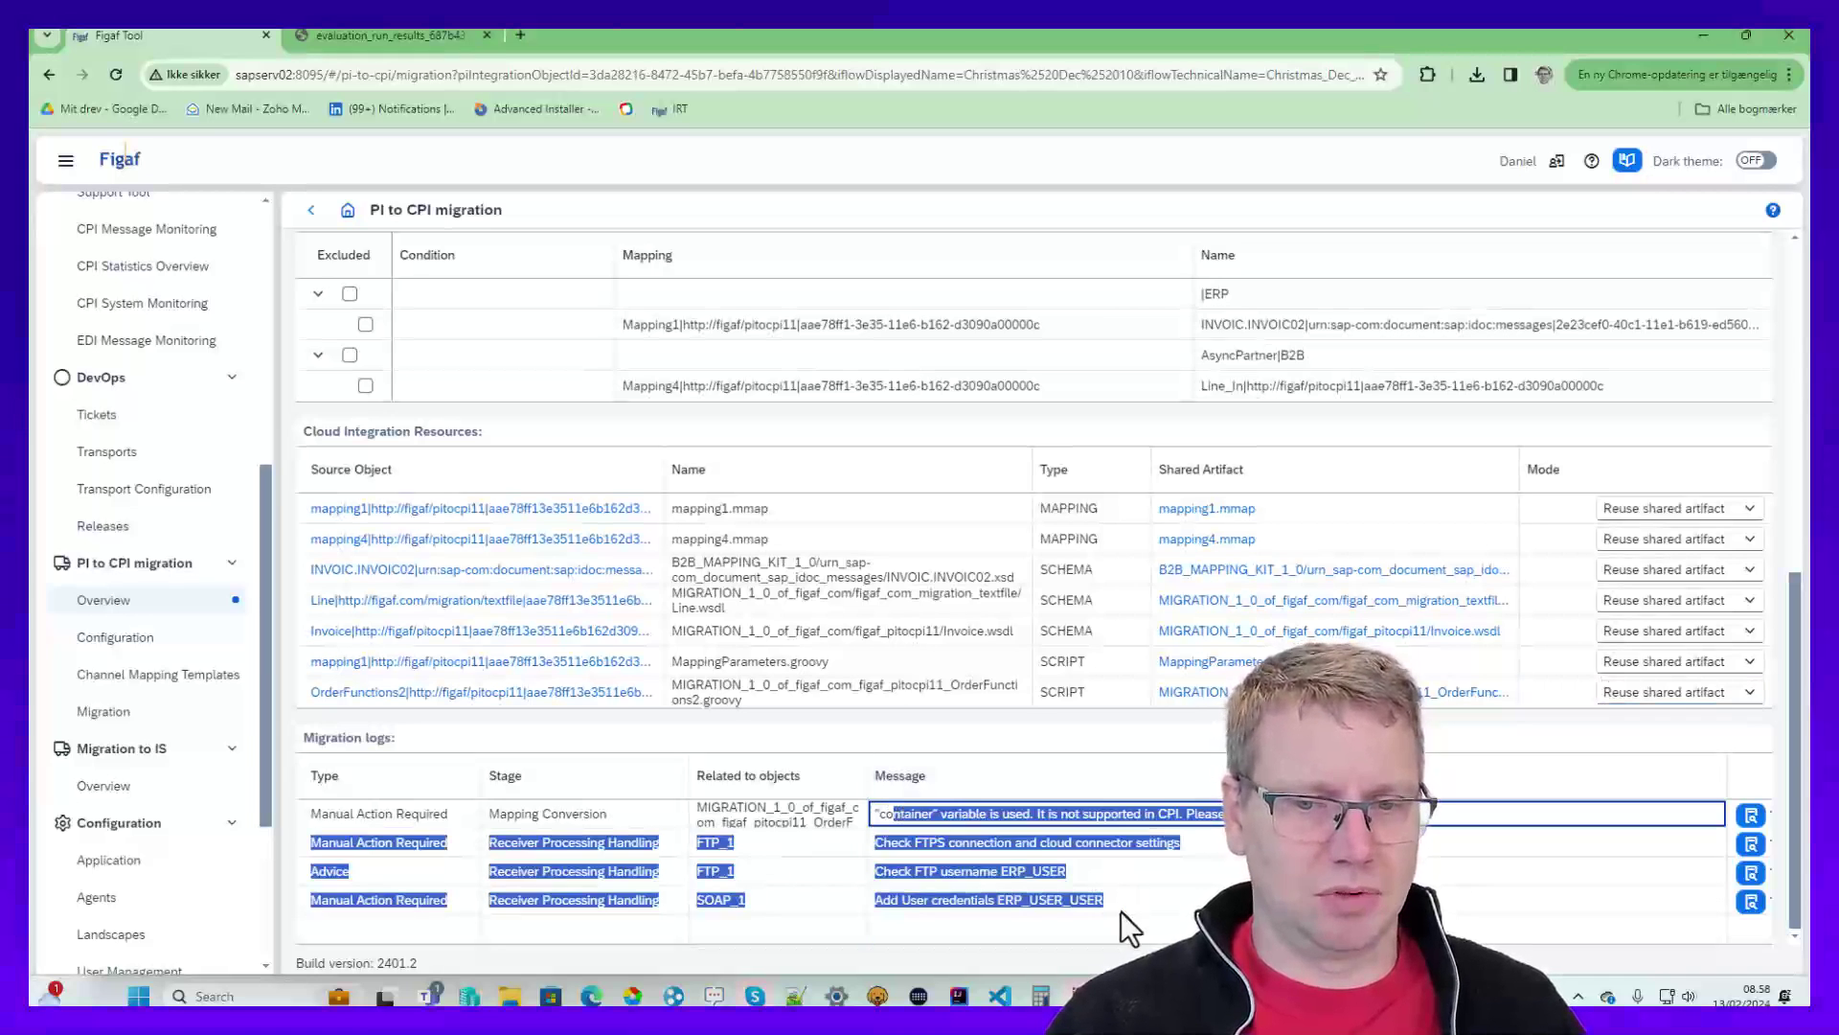
left_click(1121, 911)
triple_click(1092, 896)
left_click(929, 873)
left_click(946, 835)
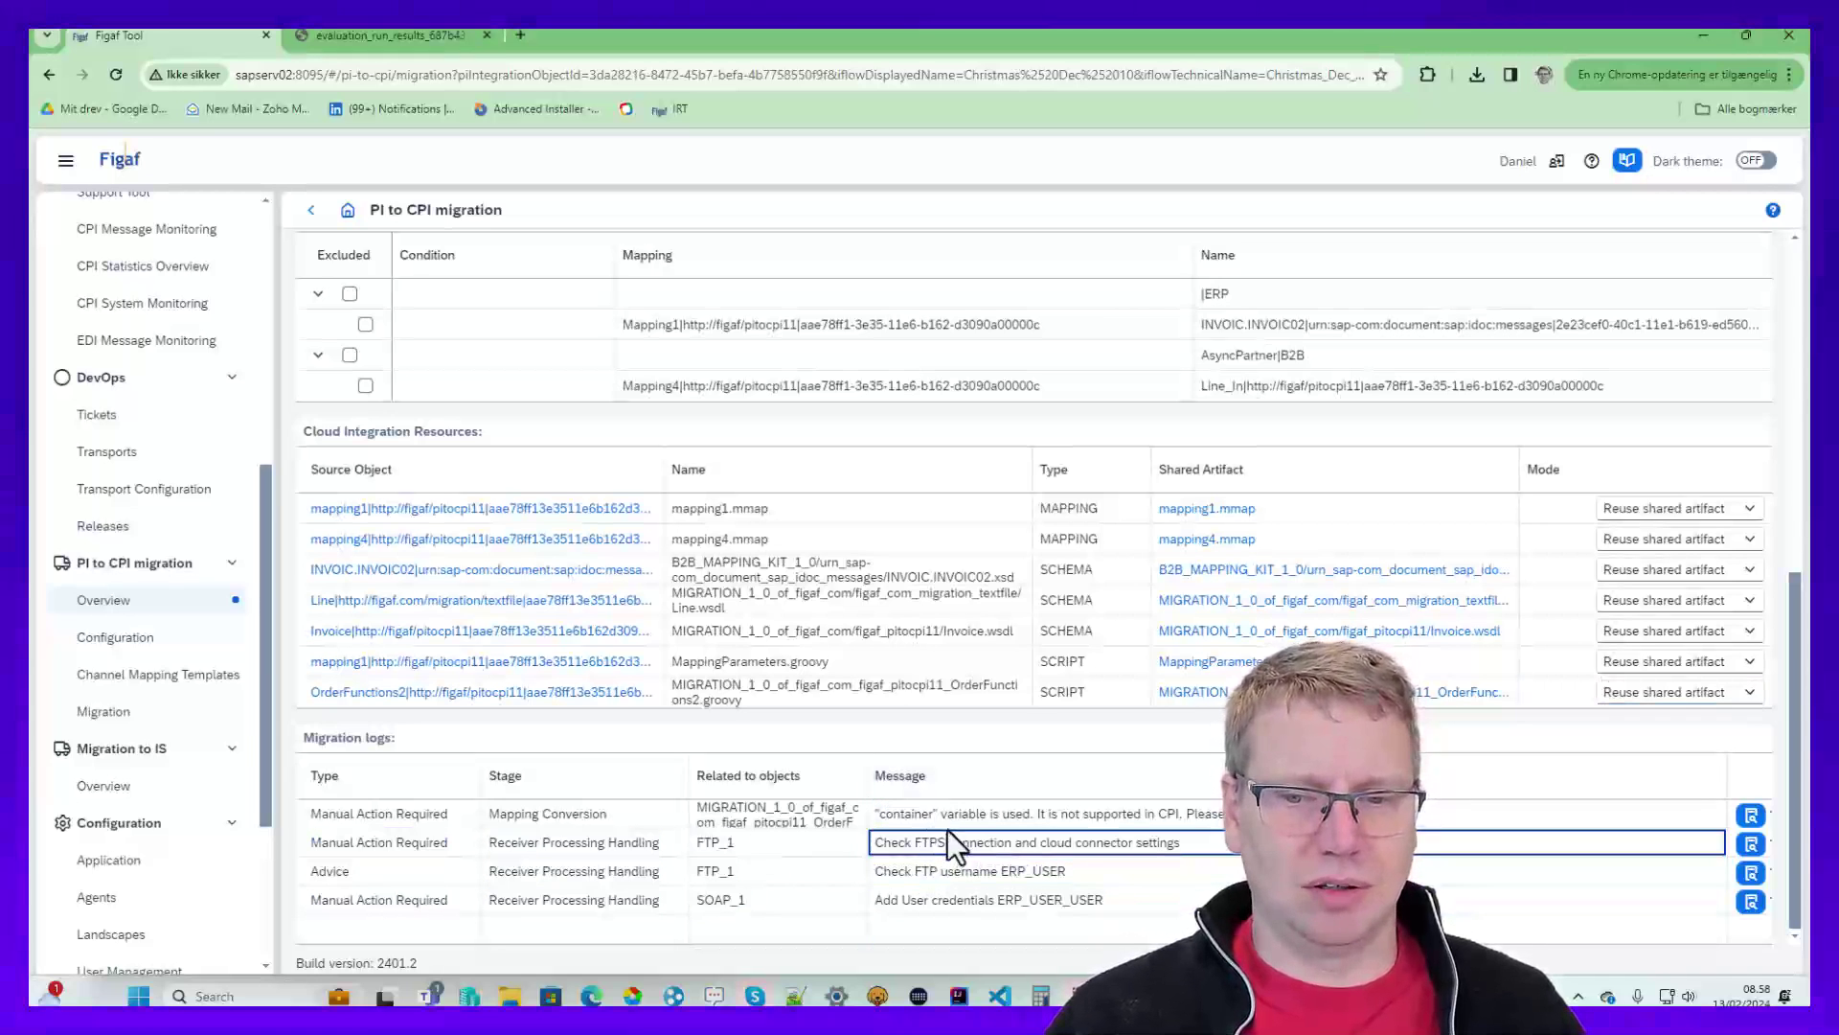
left_click(951, 810)
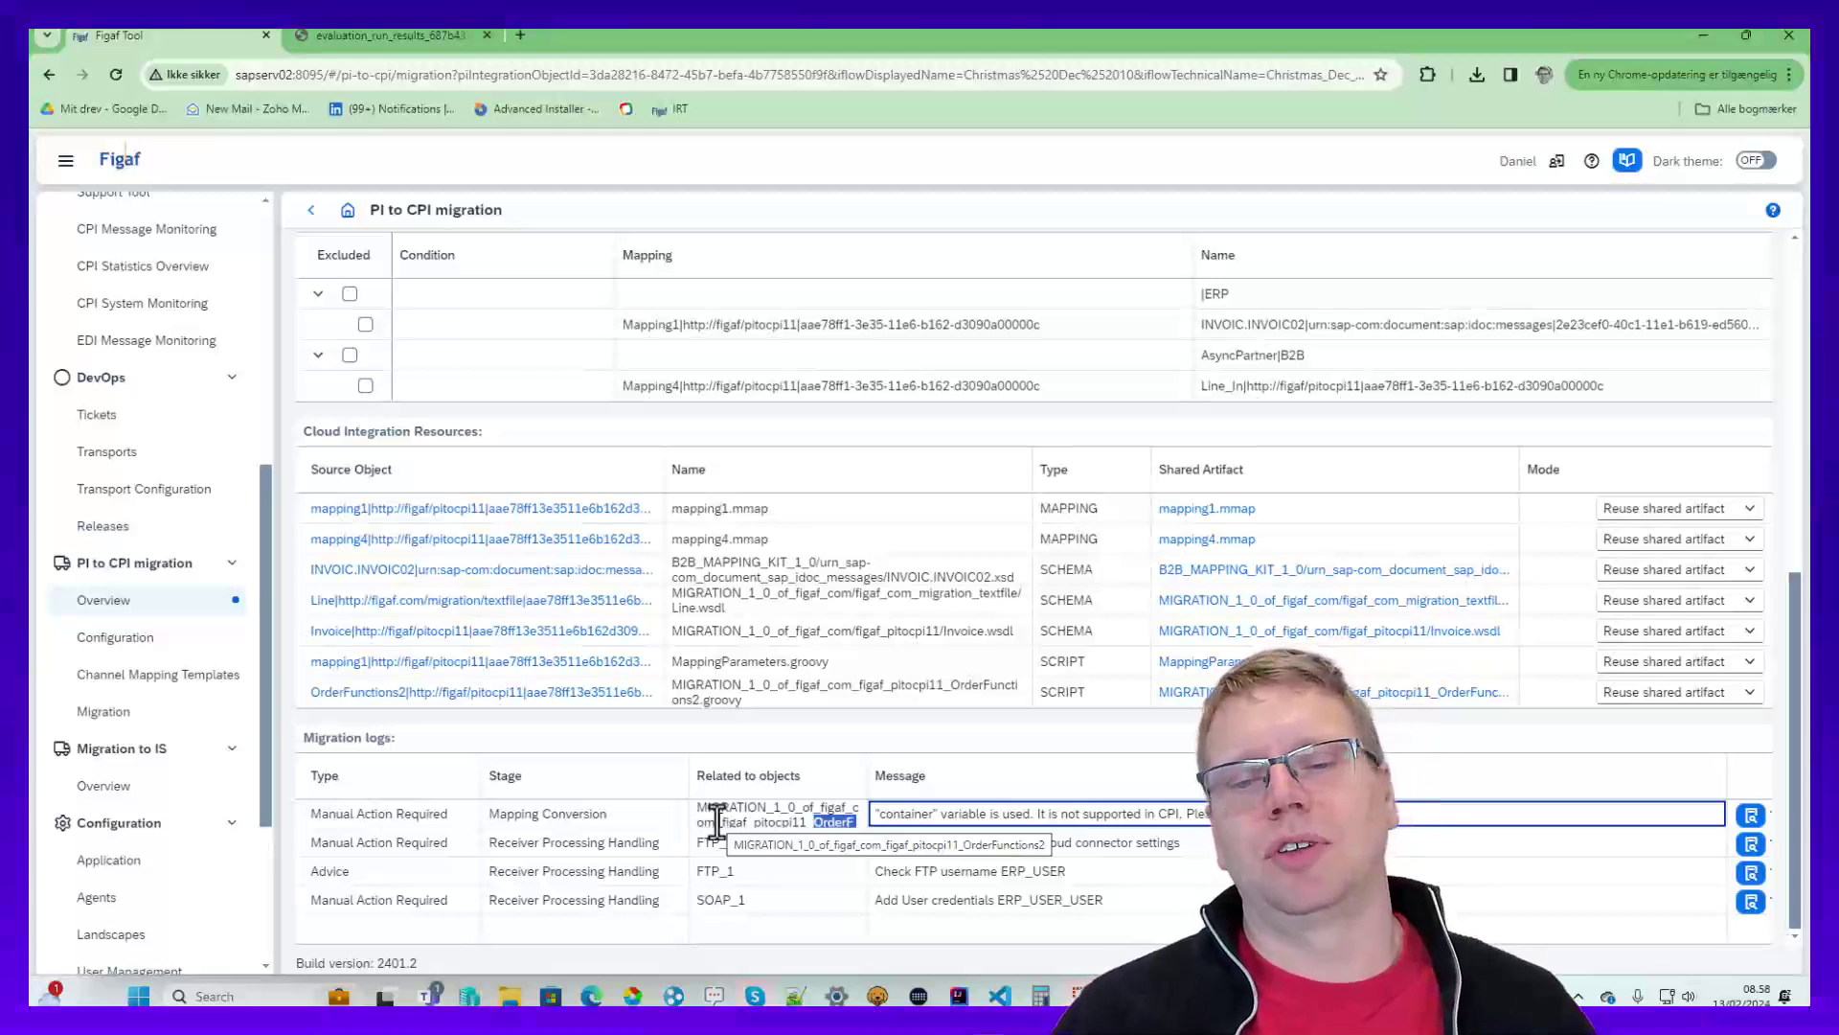
- Validate the migration settings and preview the generated iFlow, inspecting the JMS connection properties
scroll(797, 768, "up", 5)
scroll(797, 768, "up", 2)
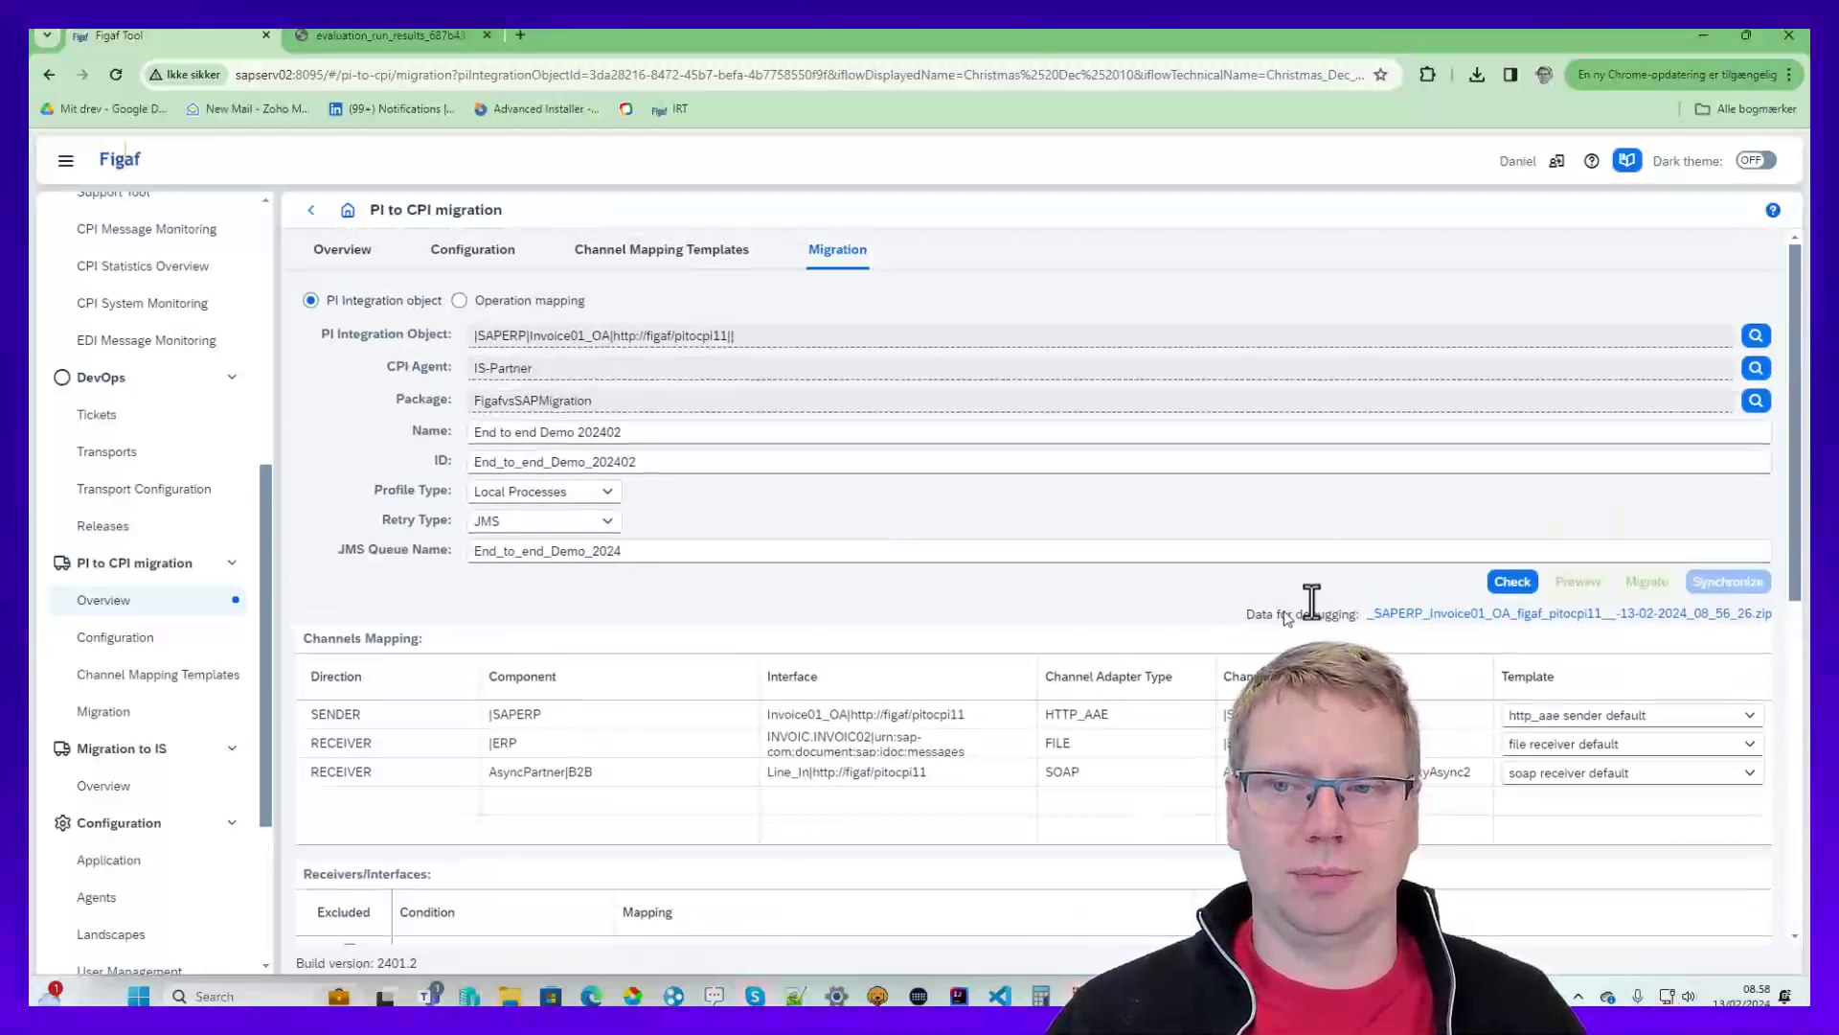
left_click(1512, 581)
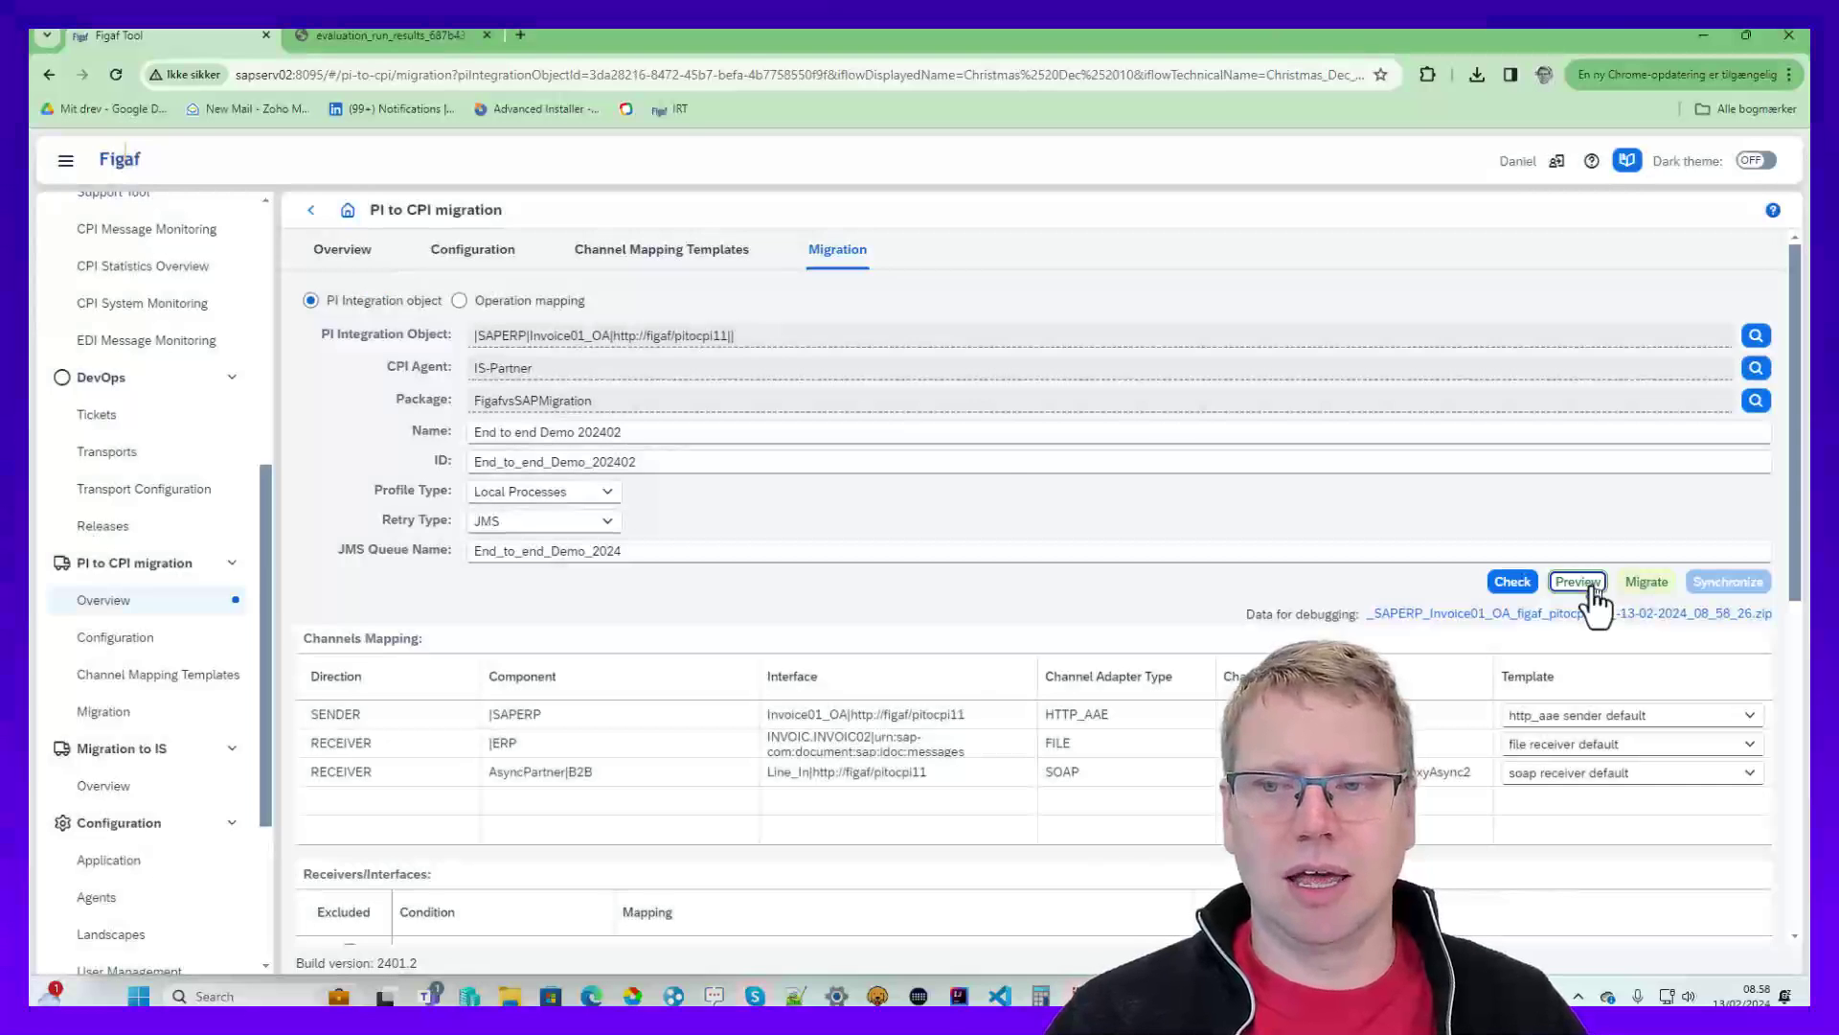
left_click(1579, 582)
left_click_drag(729, 485, 663, 230)
scroll(780, 475, "down", 10)
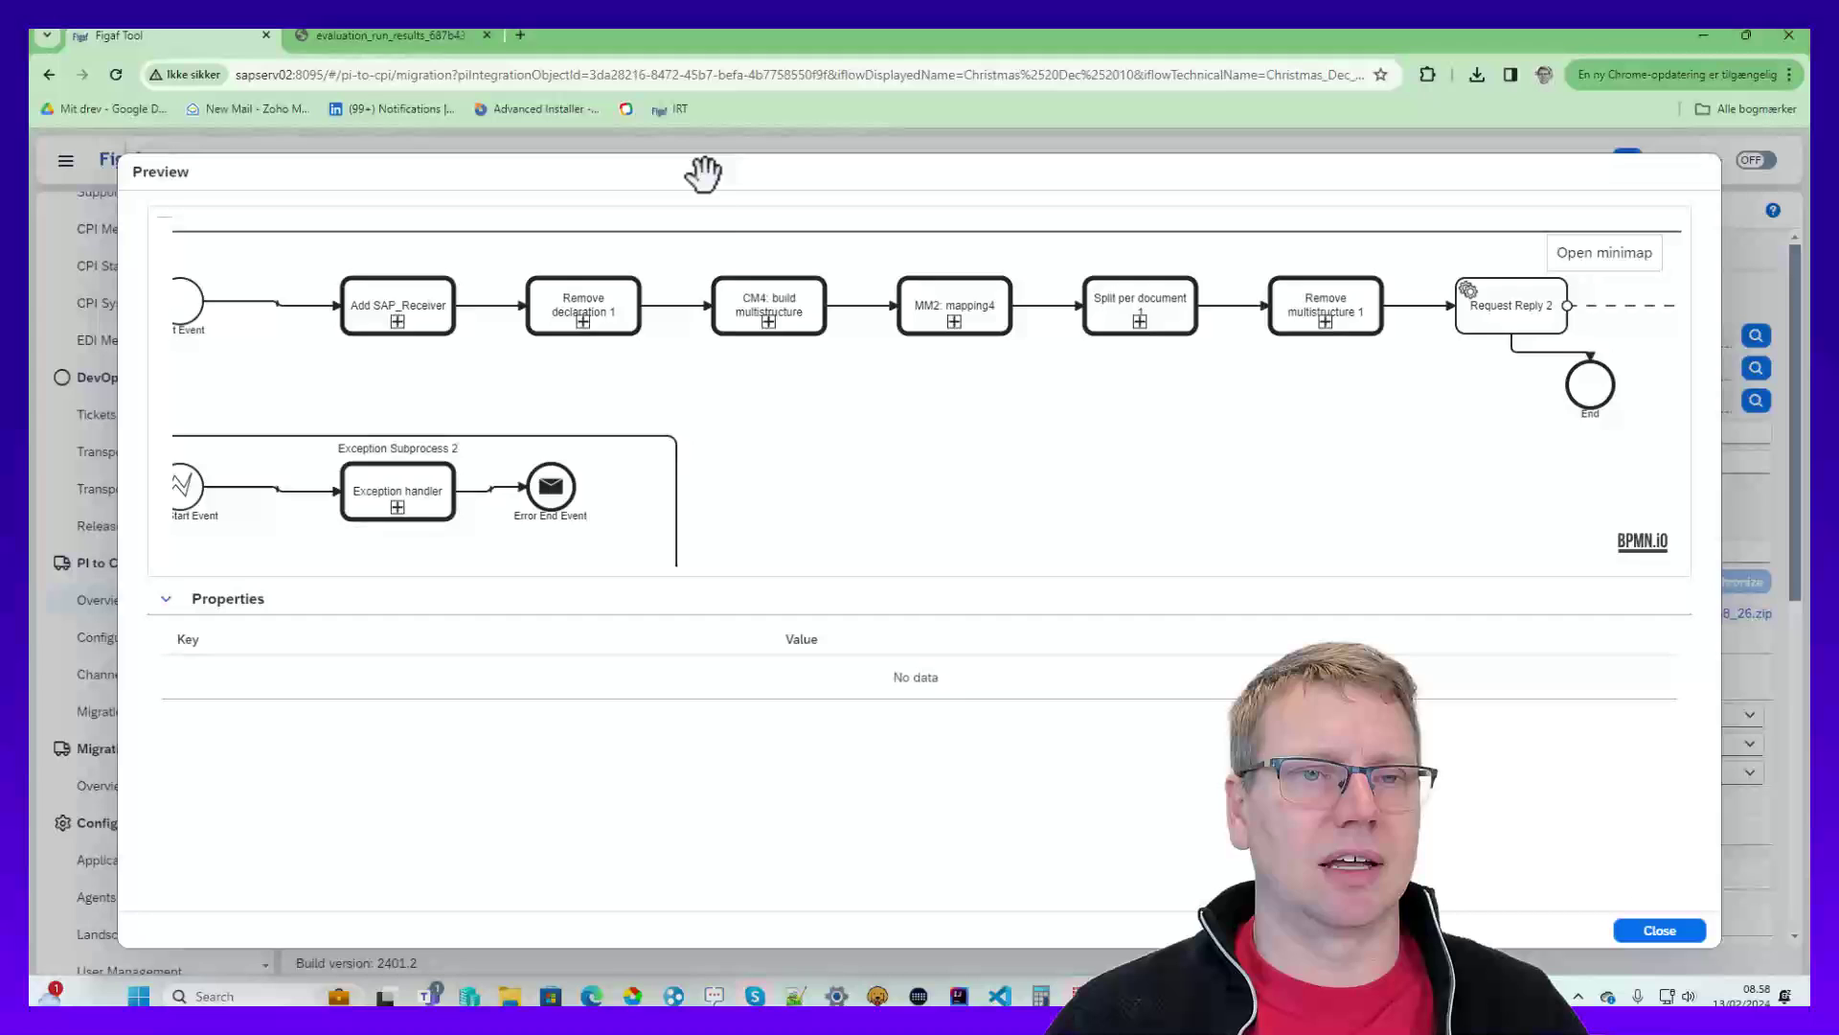
scroll(1209, 496, "down", 4)
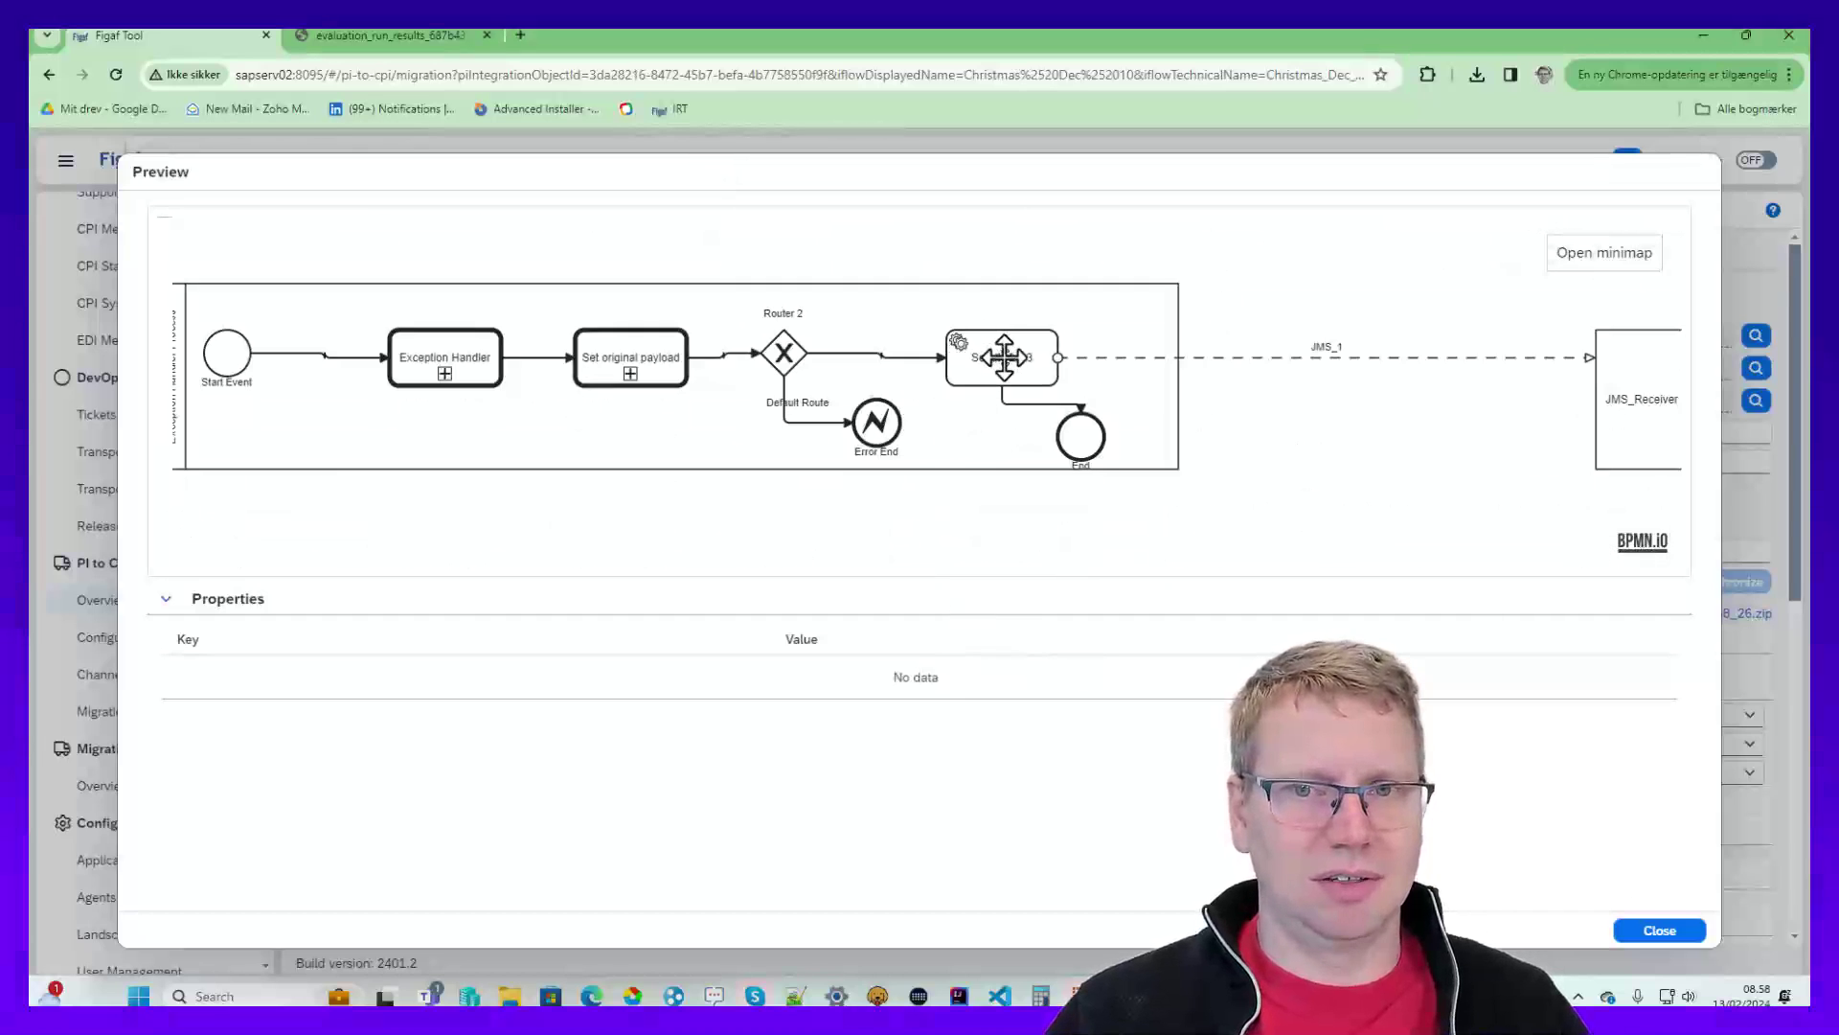
left_click(1327, 353)
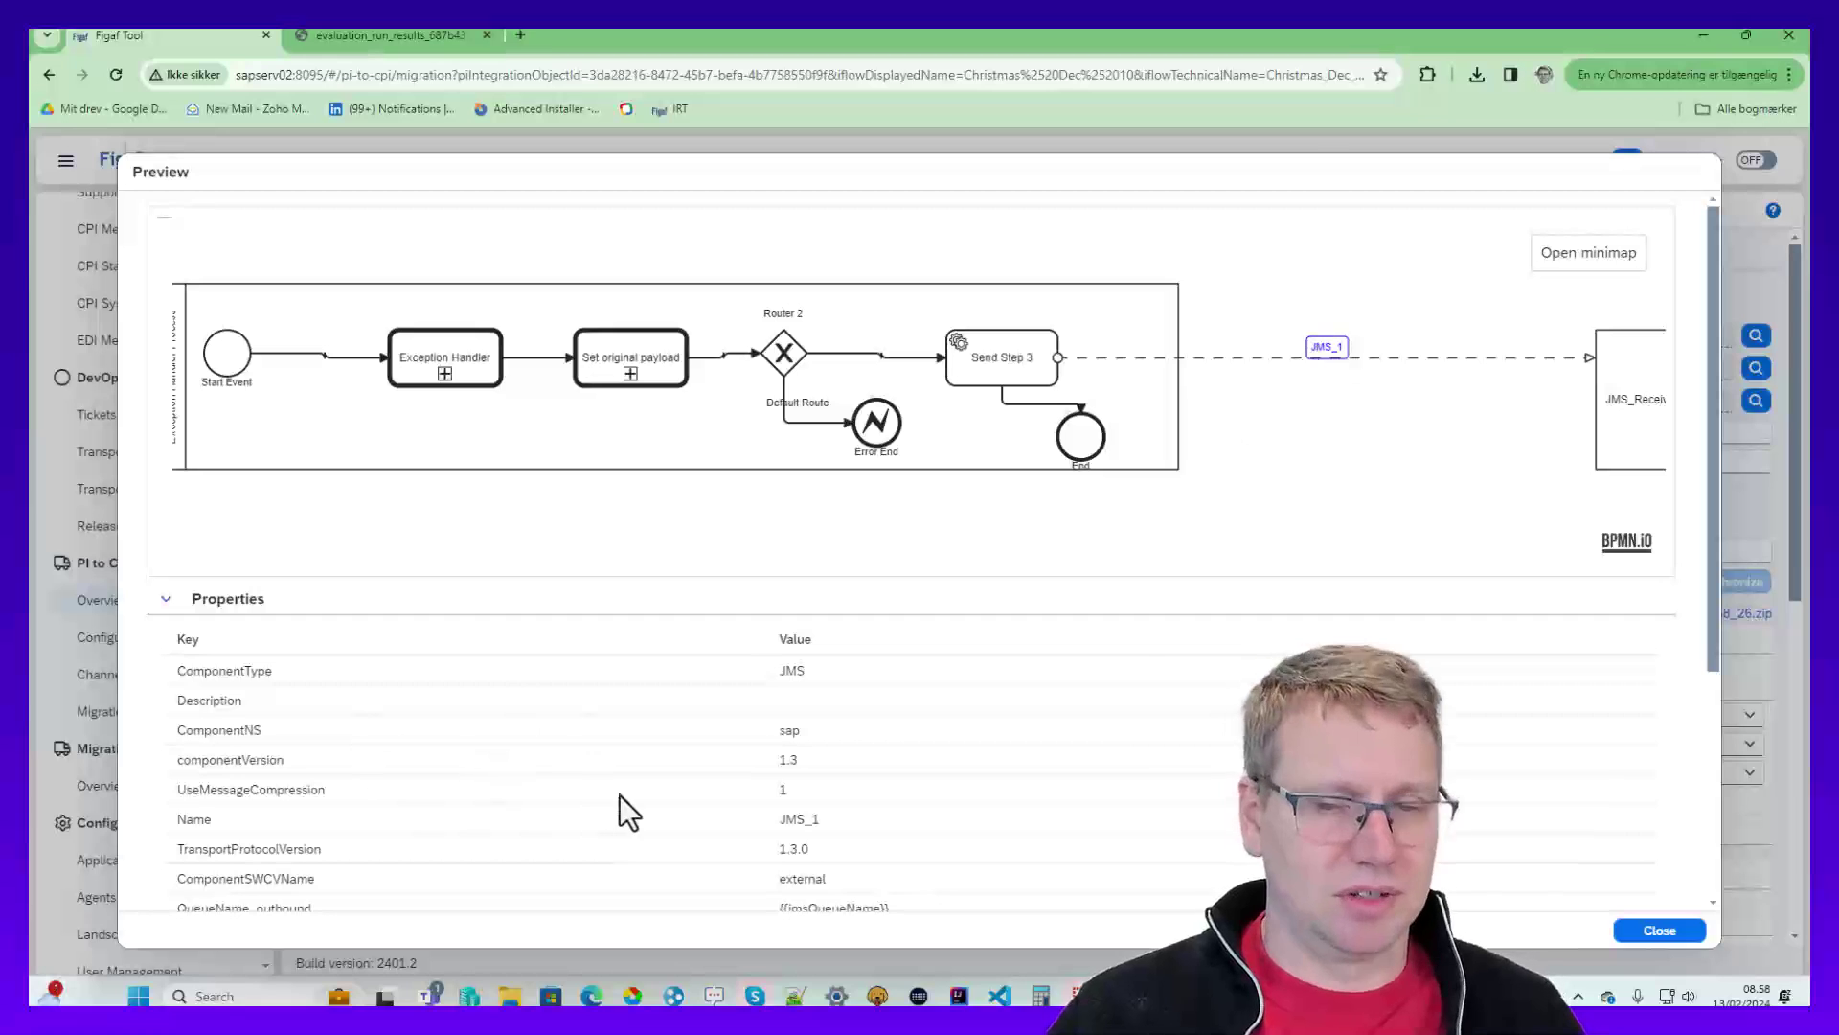
- Close the preview, migrate the ICO to Cloud Integration, and acknowledge the success message
left_click(1622, 934)
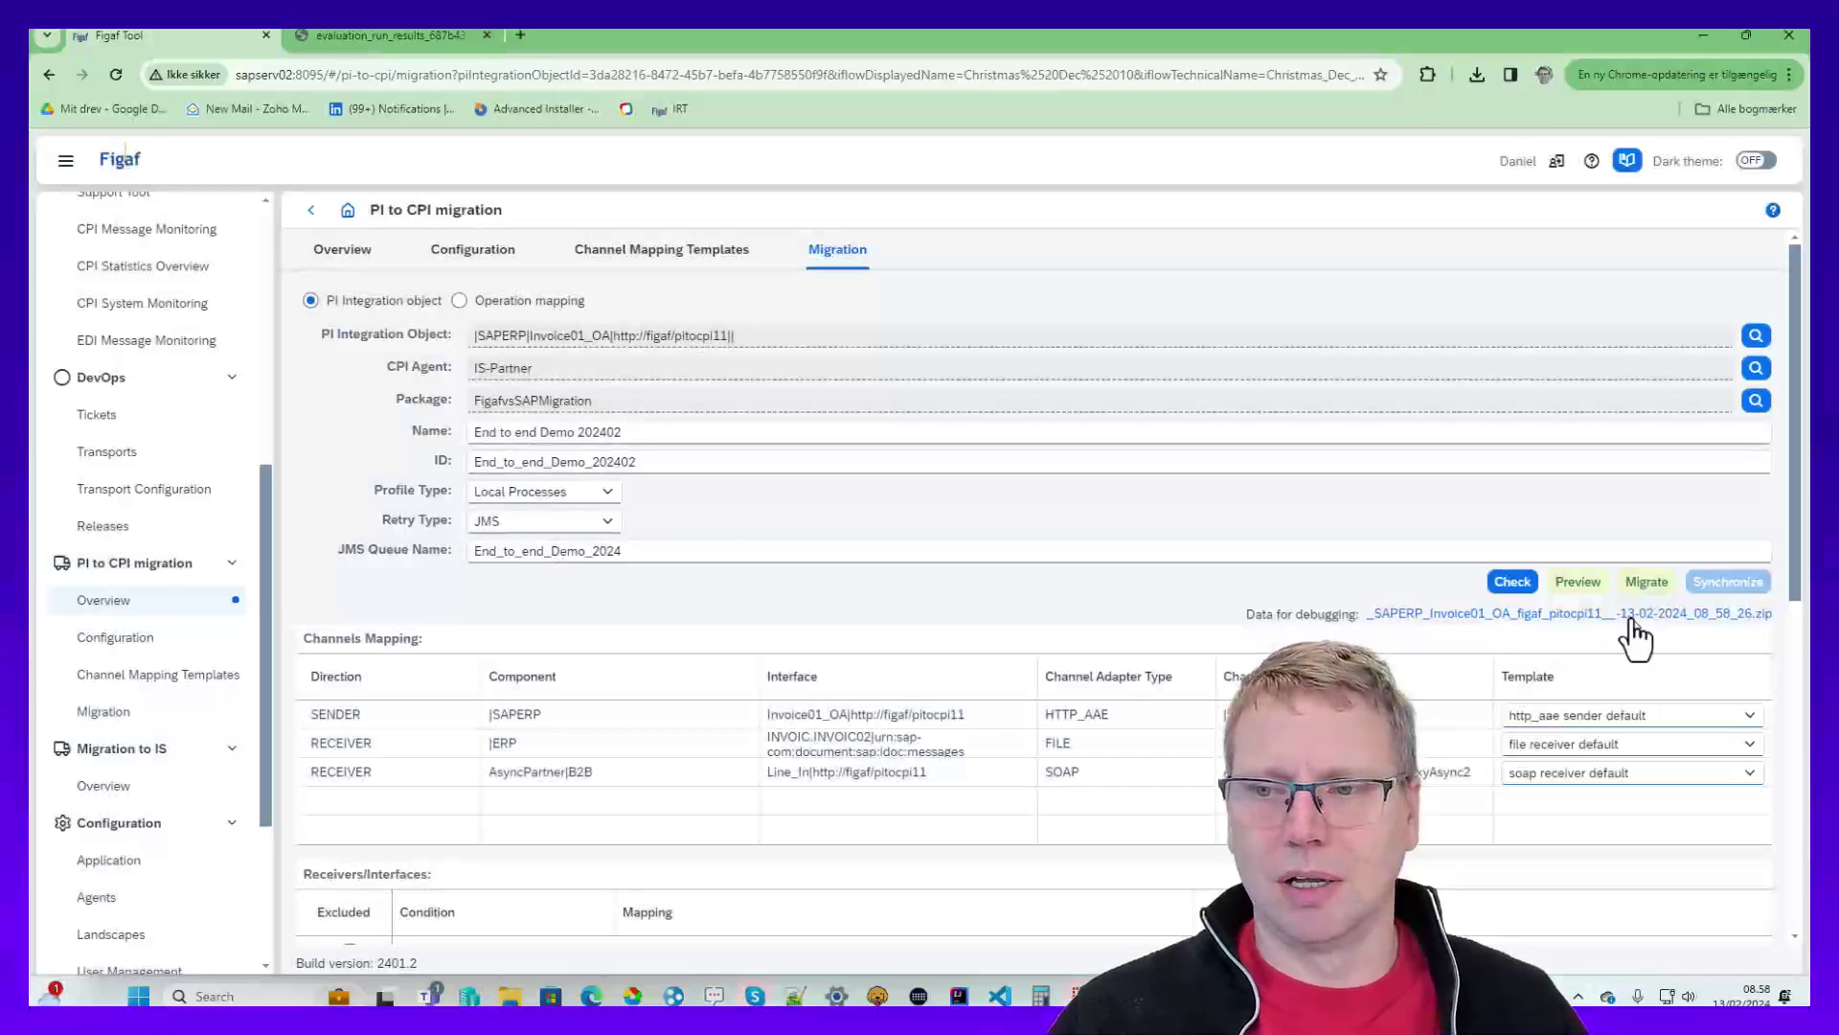
left_click(1640, 586)
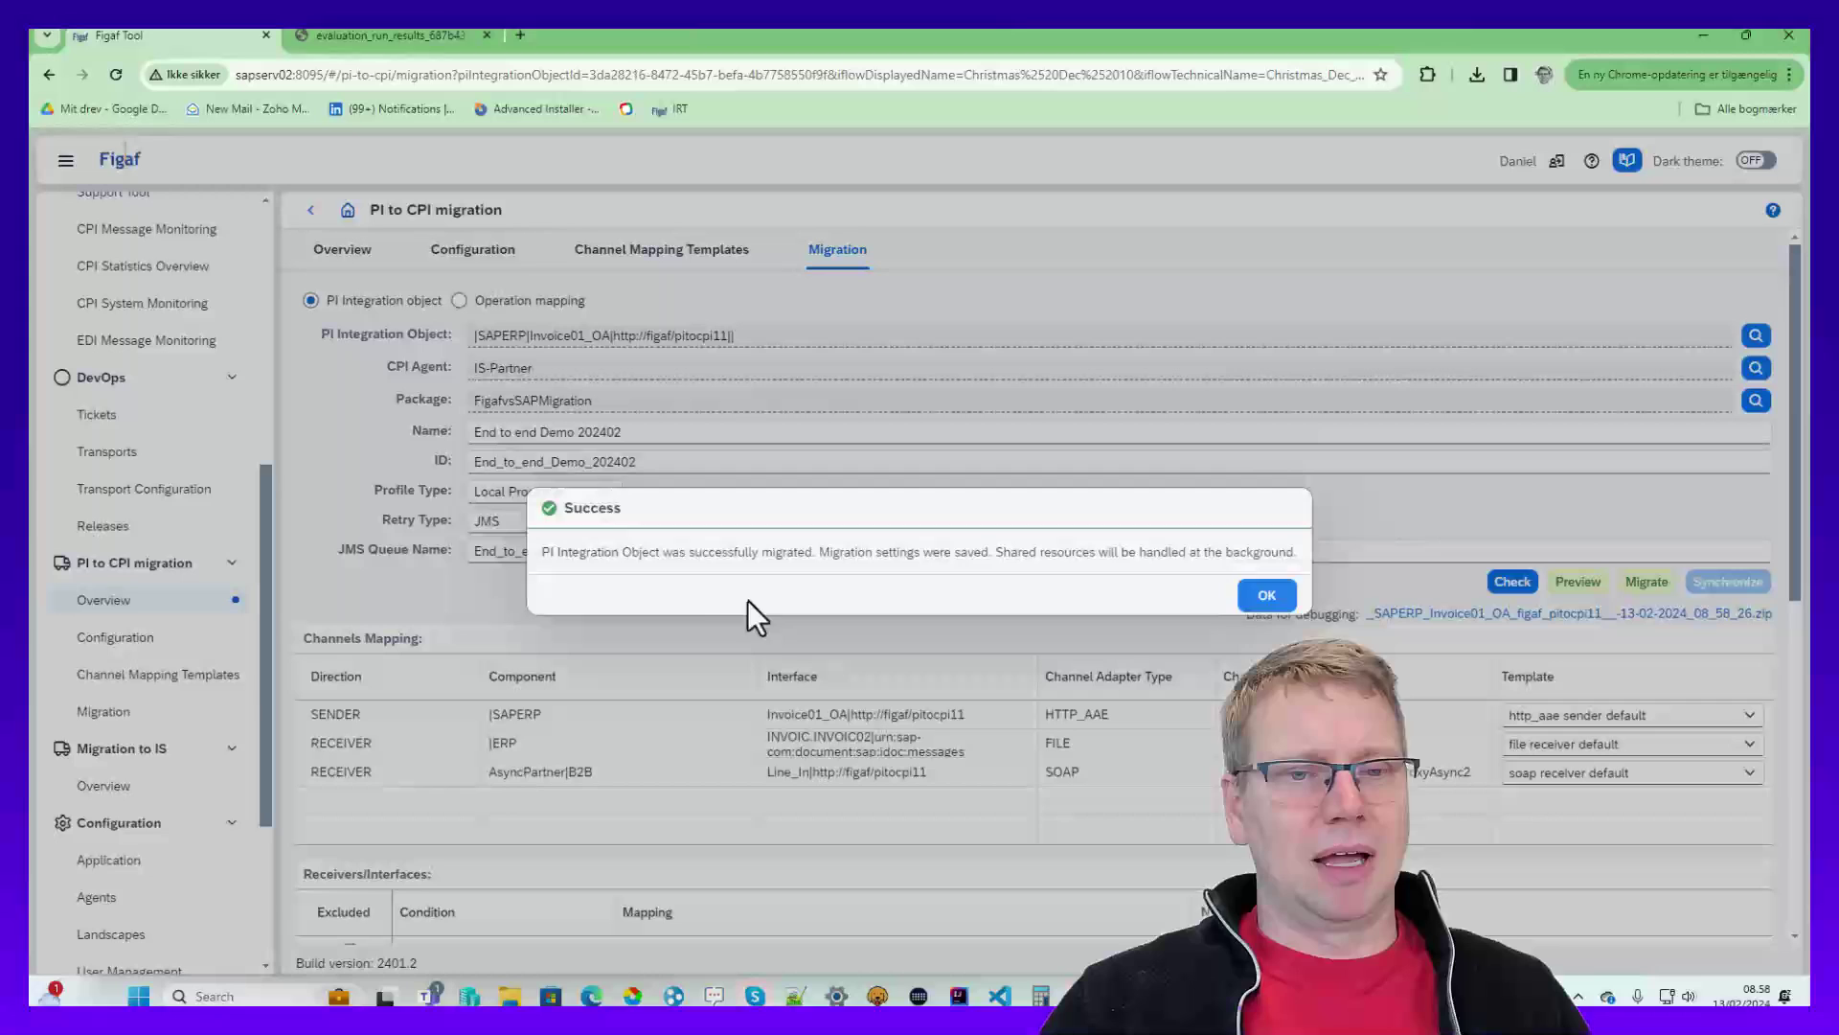
left_click(1245, 591)
- Open the migrated End to end Demo 202402 iFlow in Cloud Integration and dismiss notifications
left_click(574, 583)
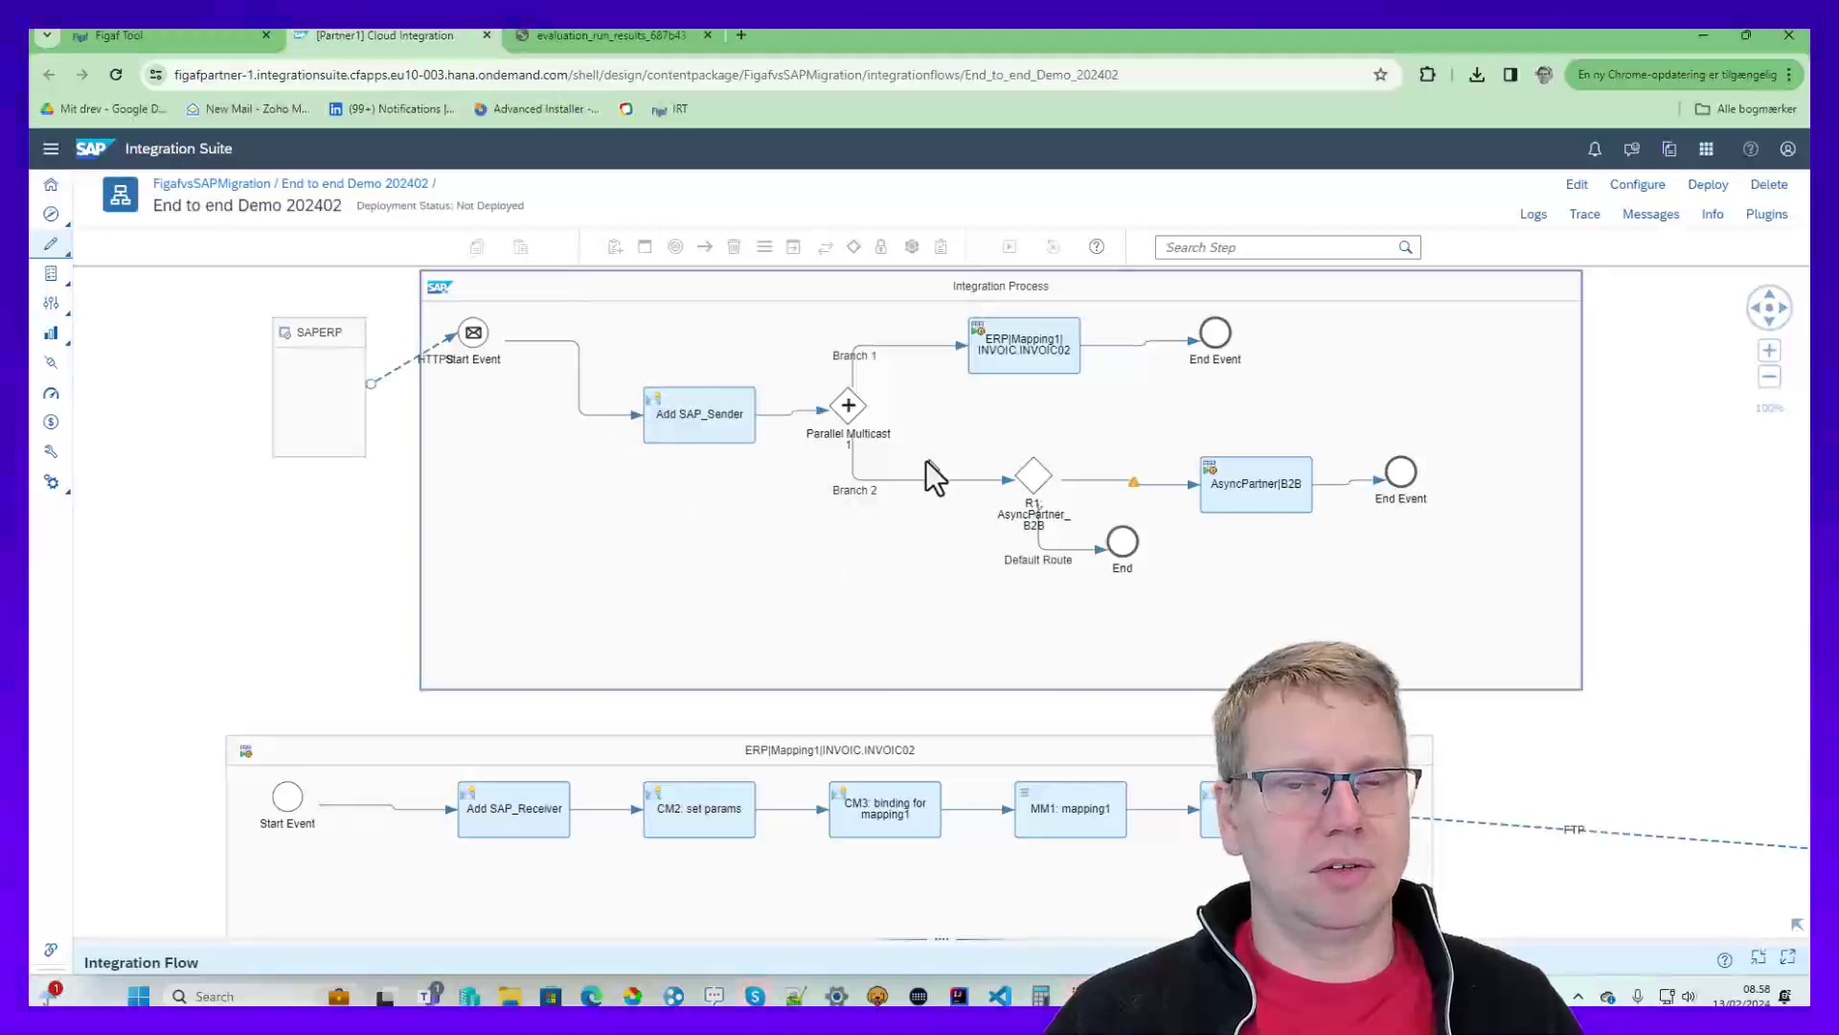
left_click_drag(1457, 760, 1416, 578)
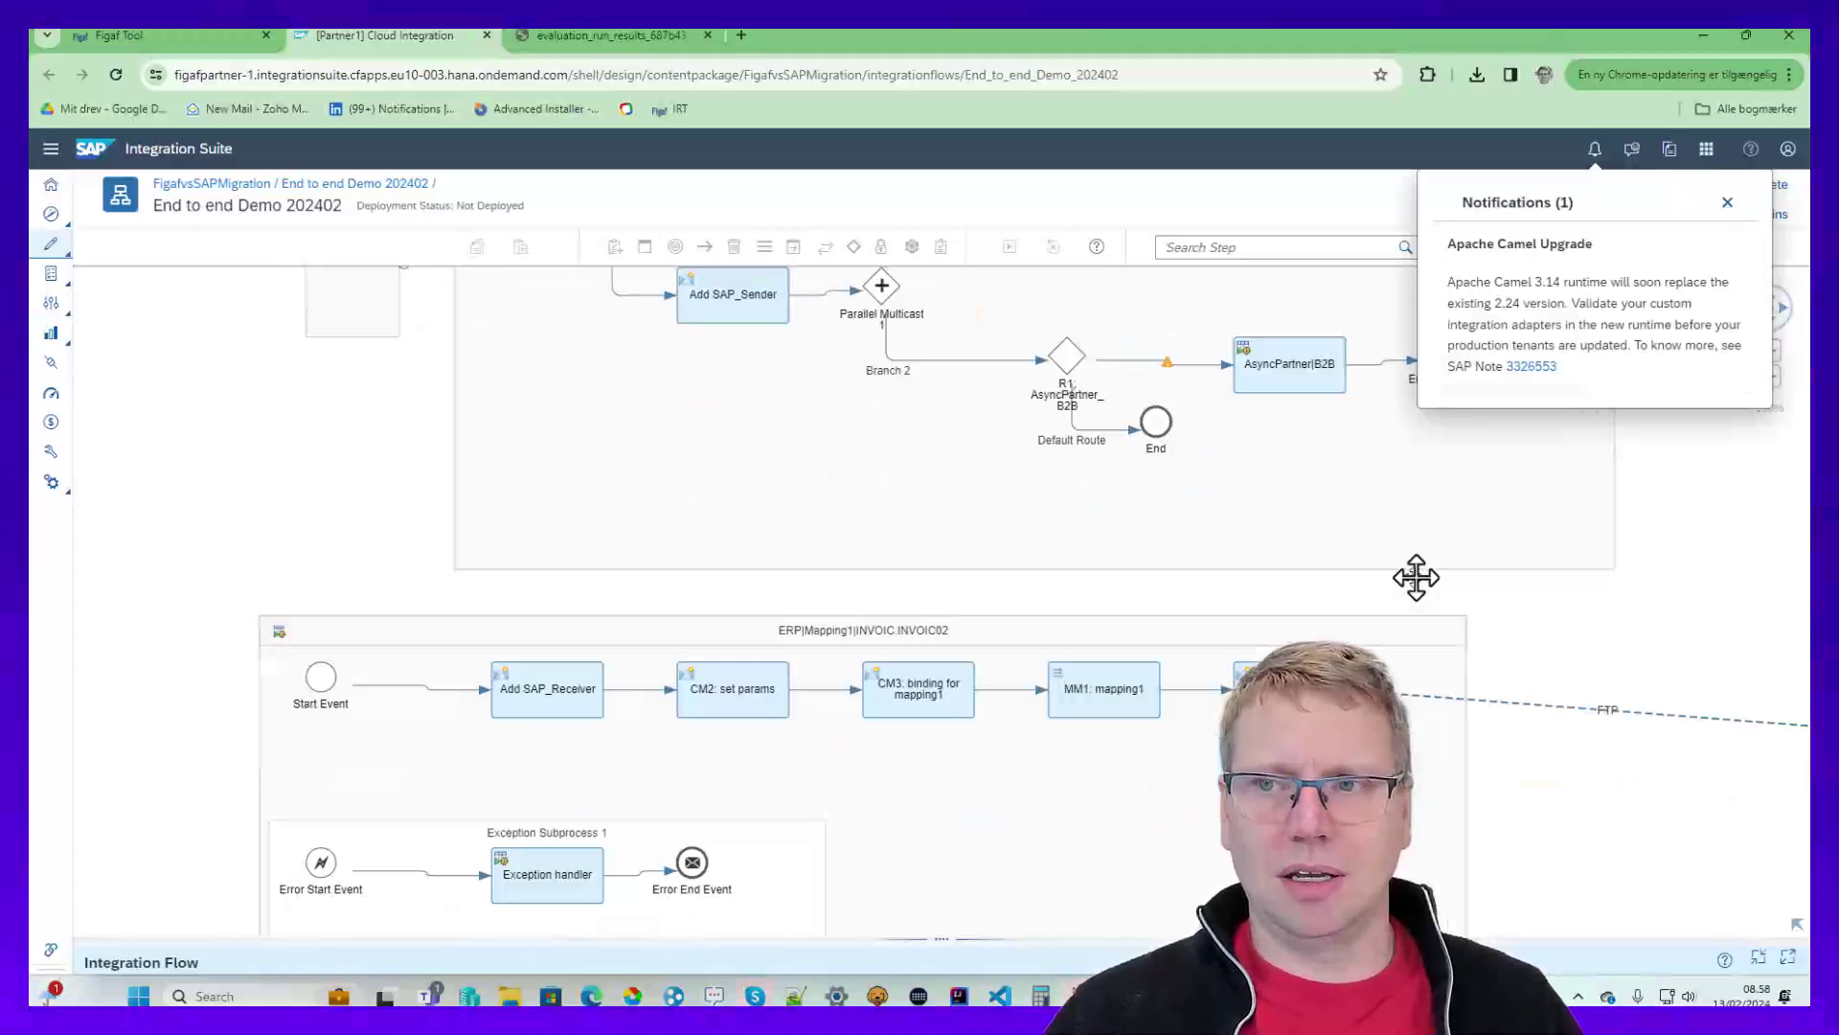
left_click(1727, 205)
- Review the AsyncPartner|B2B, Exception Handler and Retry process pools on the canvas
left_click_drag(1502, 894, 1240, 442)
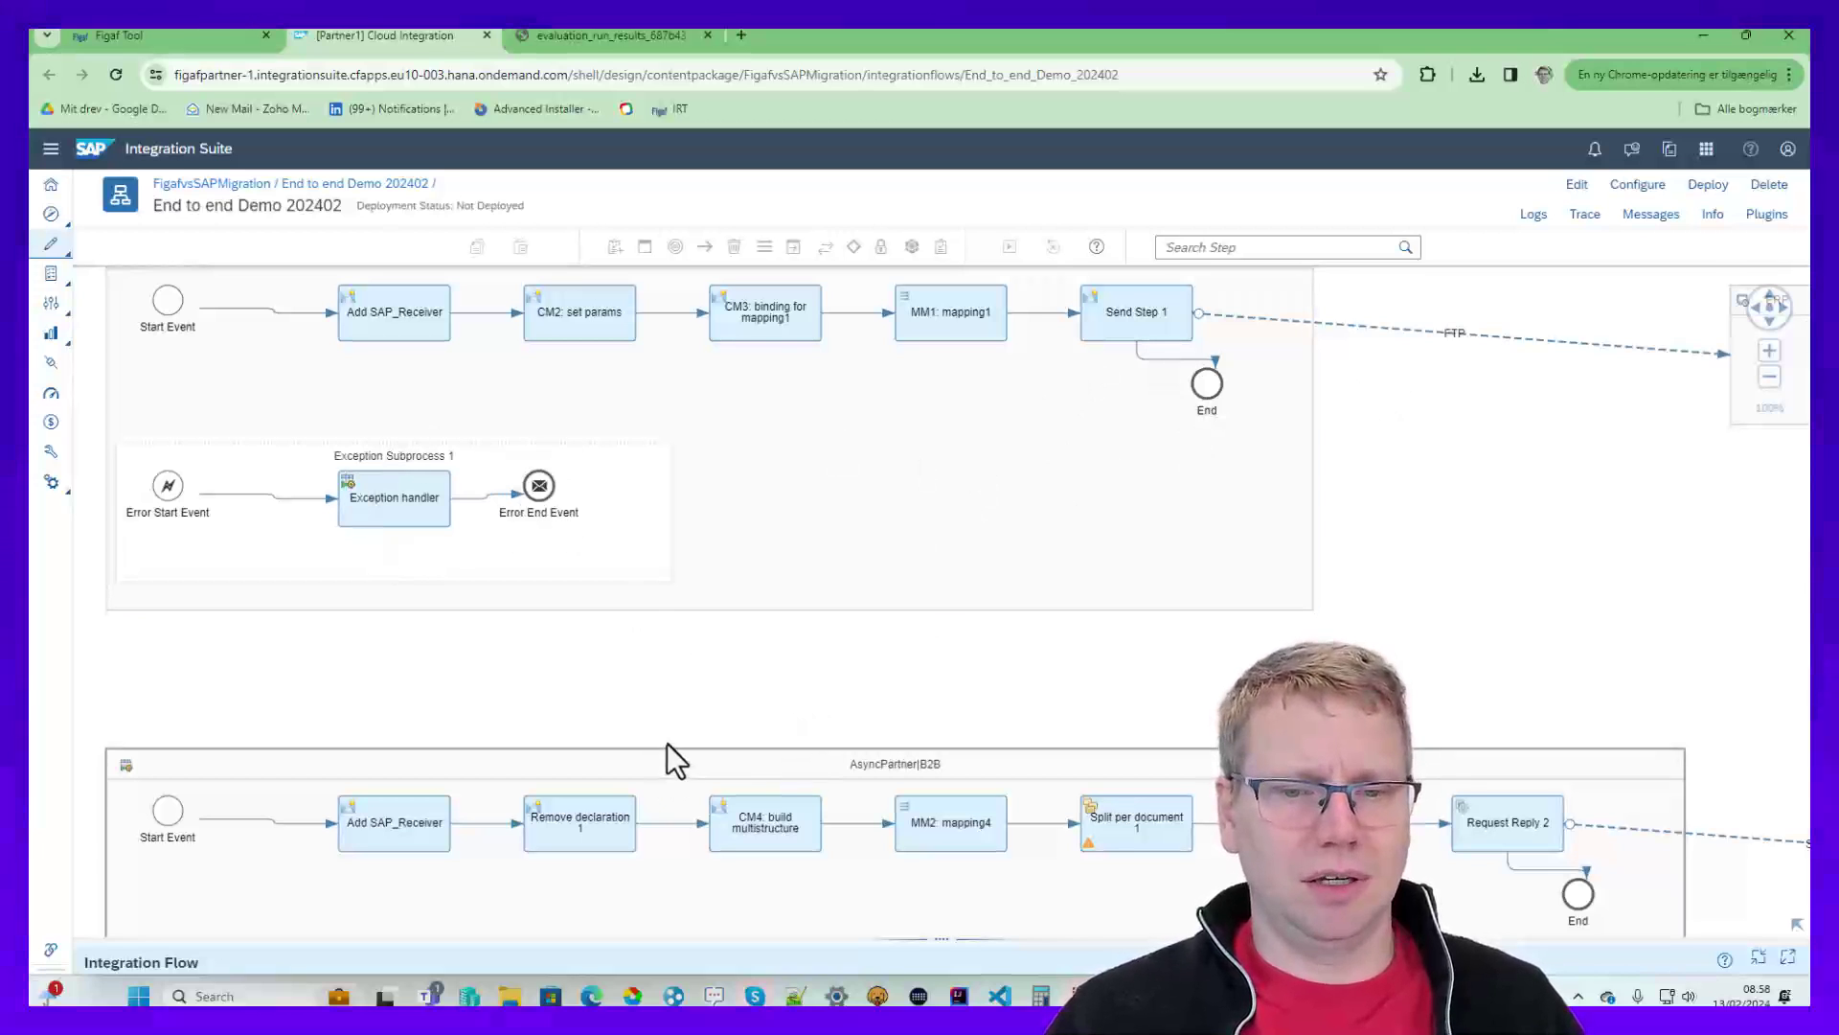
left_click_drag(667, 743, 706, 349)
scroll(653, 588, "down", 3)
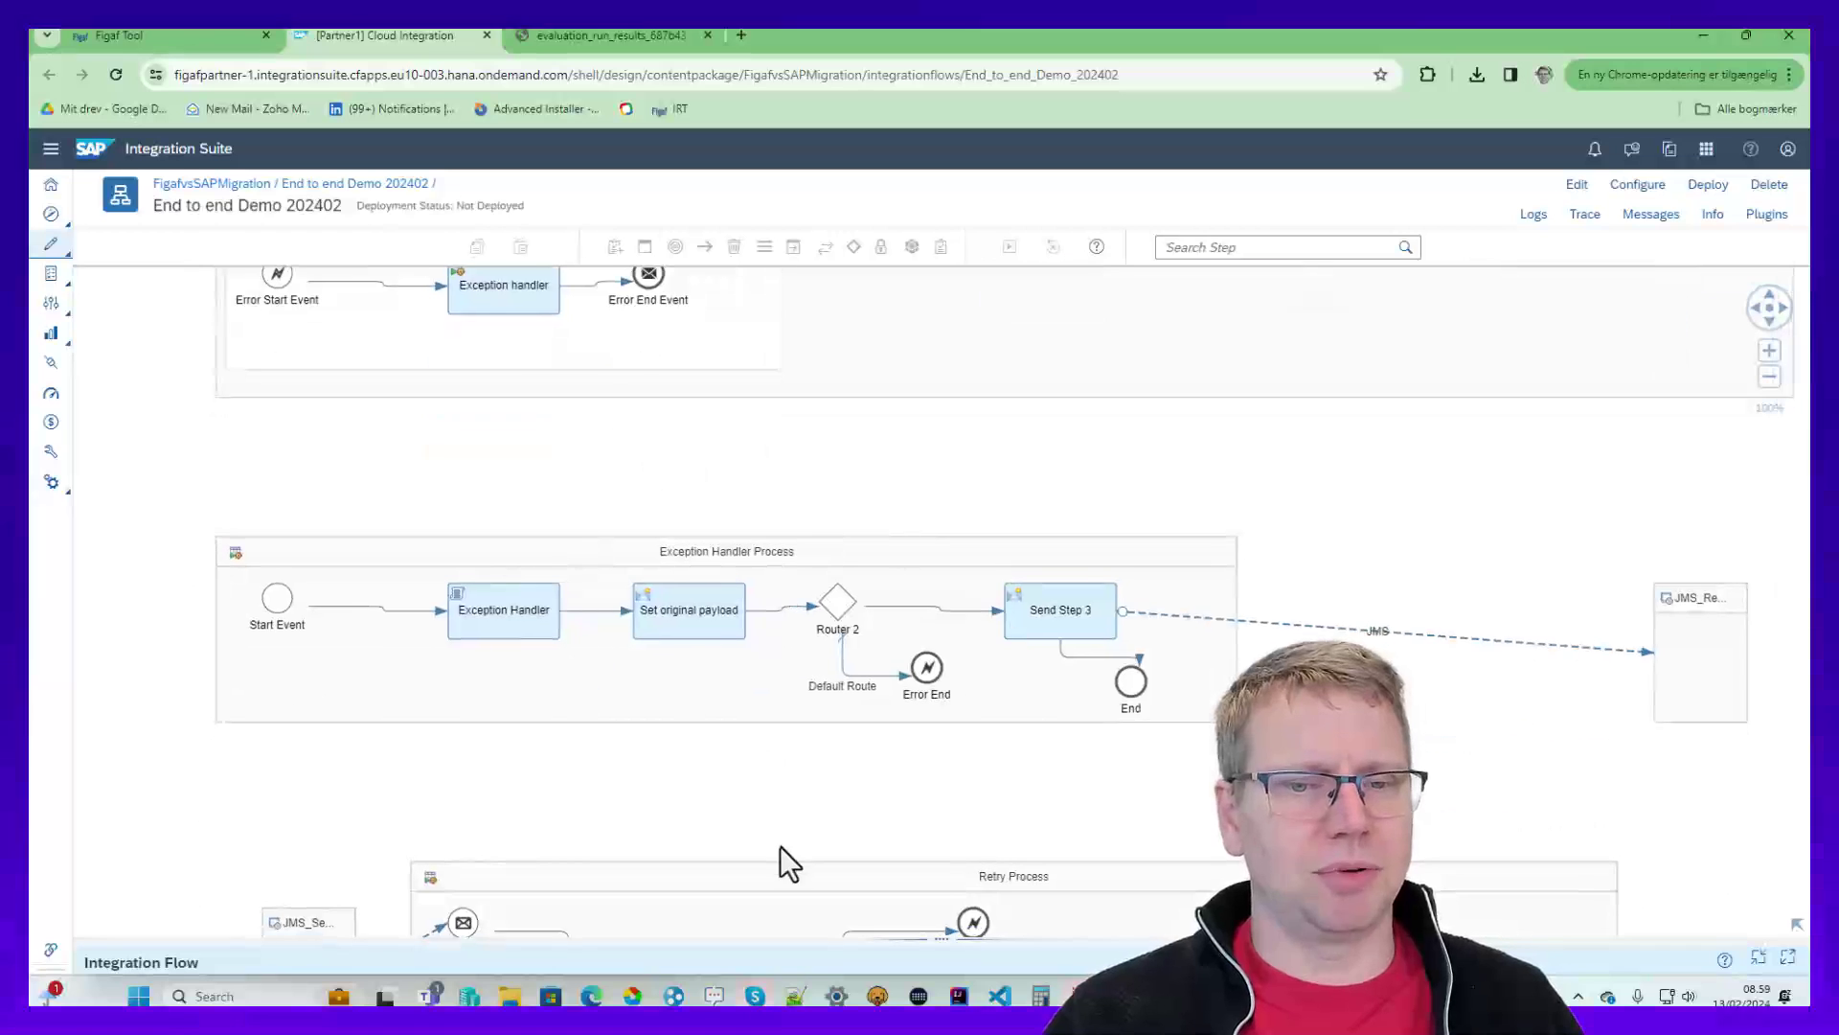
left_click_drag(780, 847, 818, 511)
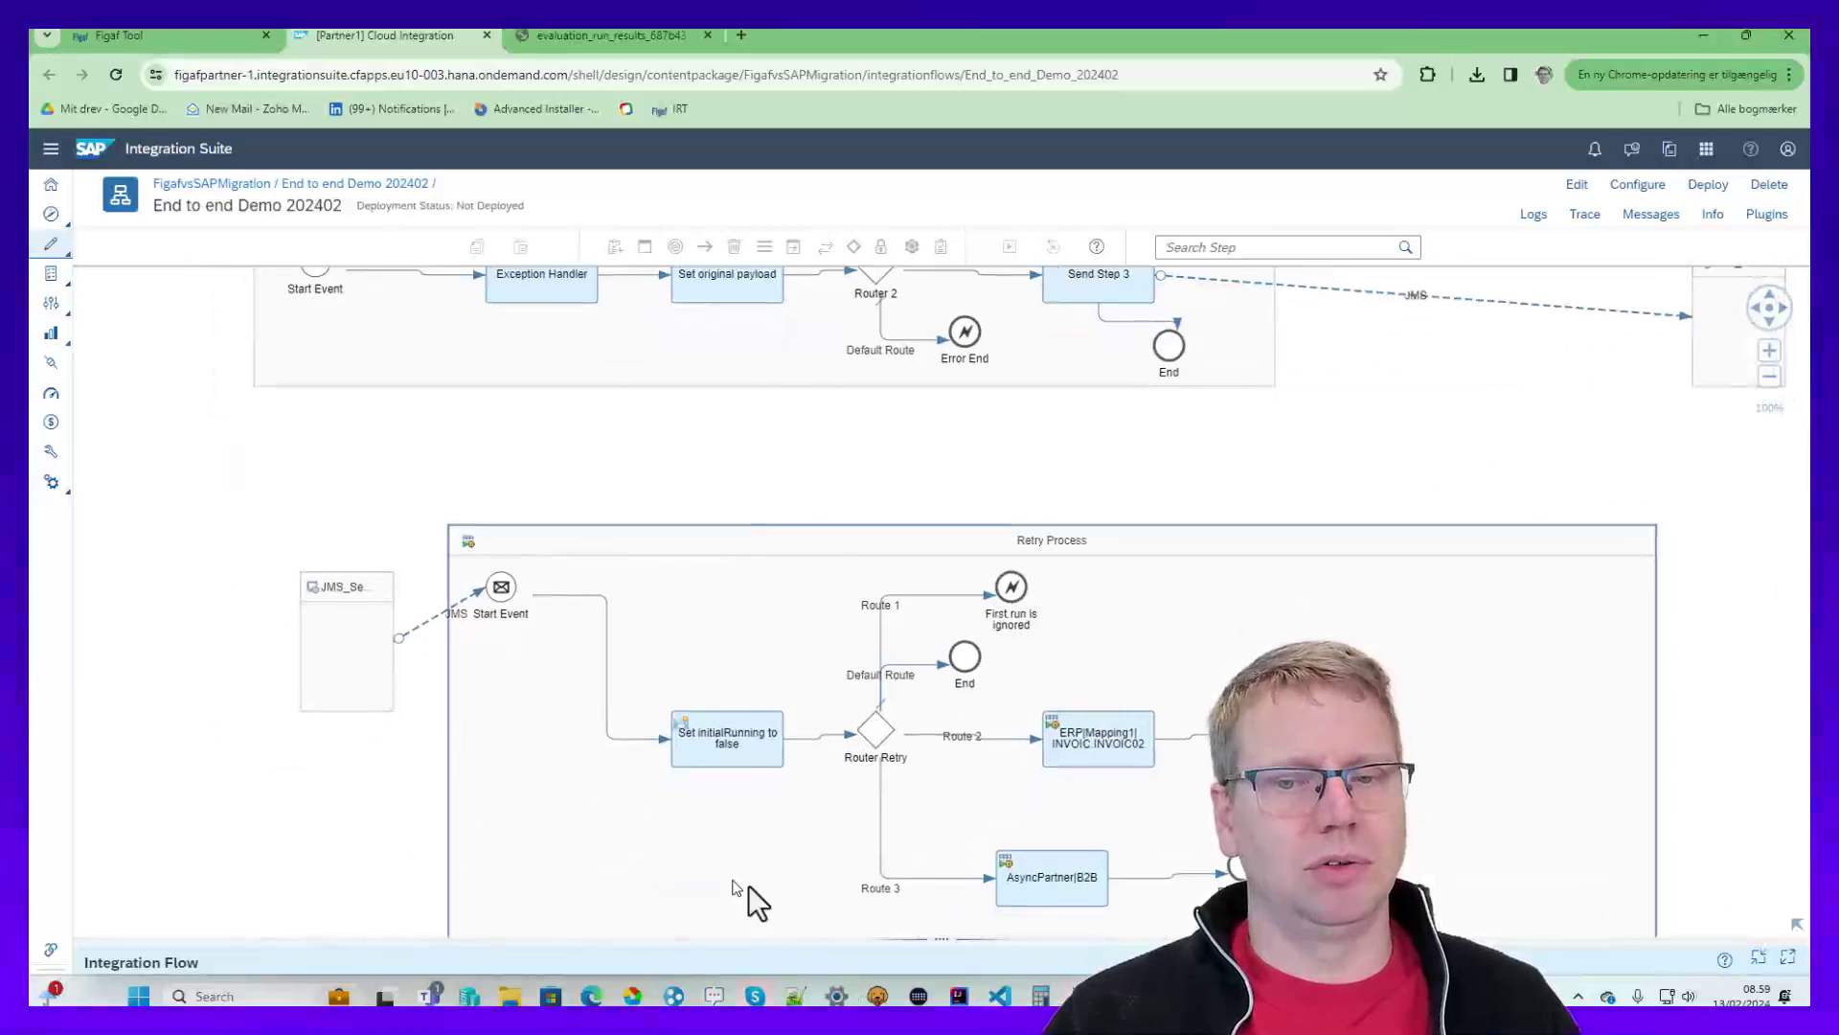
scroll(705, 440, "up", 6)
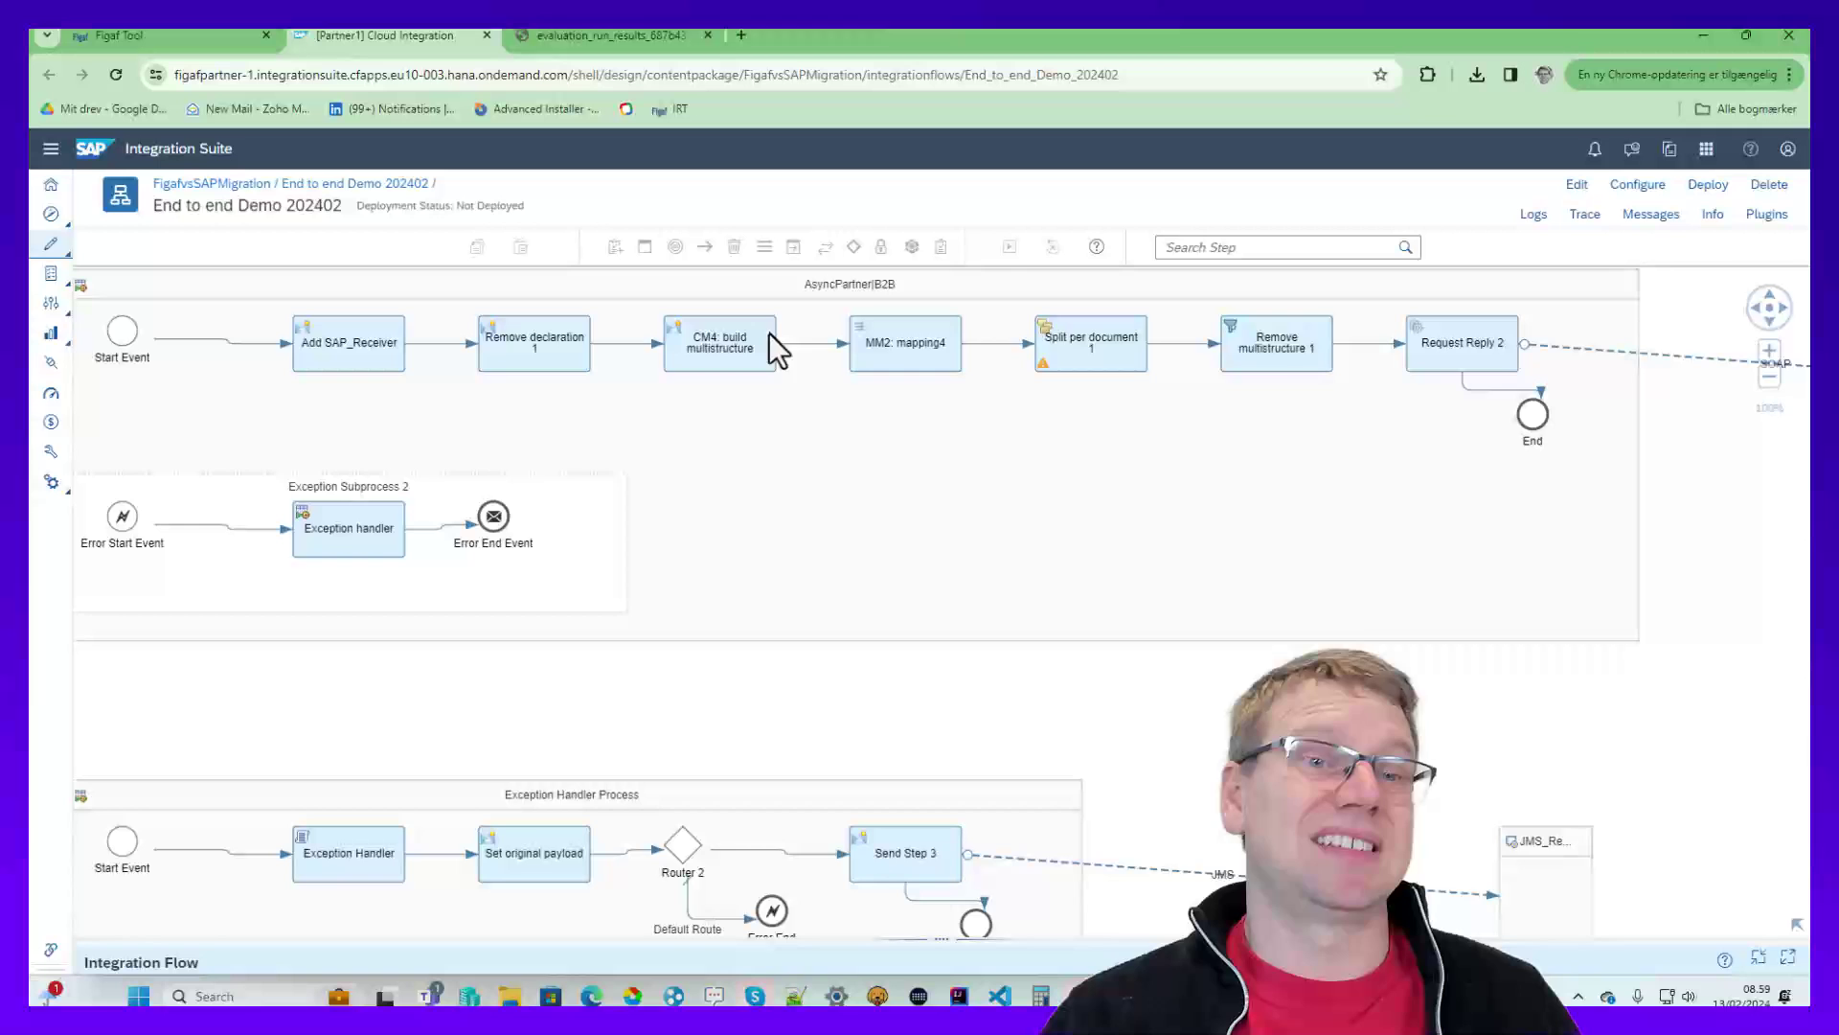
left_click_drag(762, 373, 756, 580)
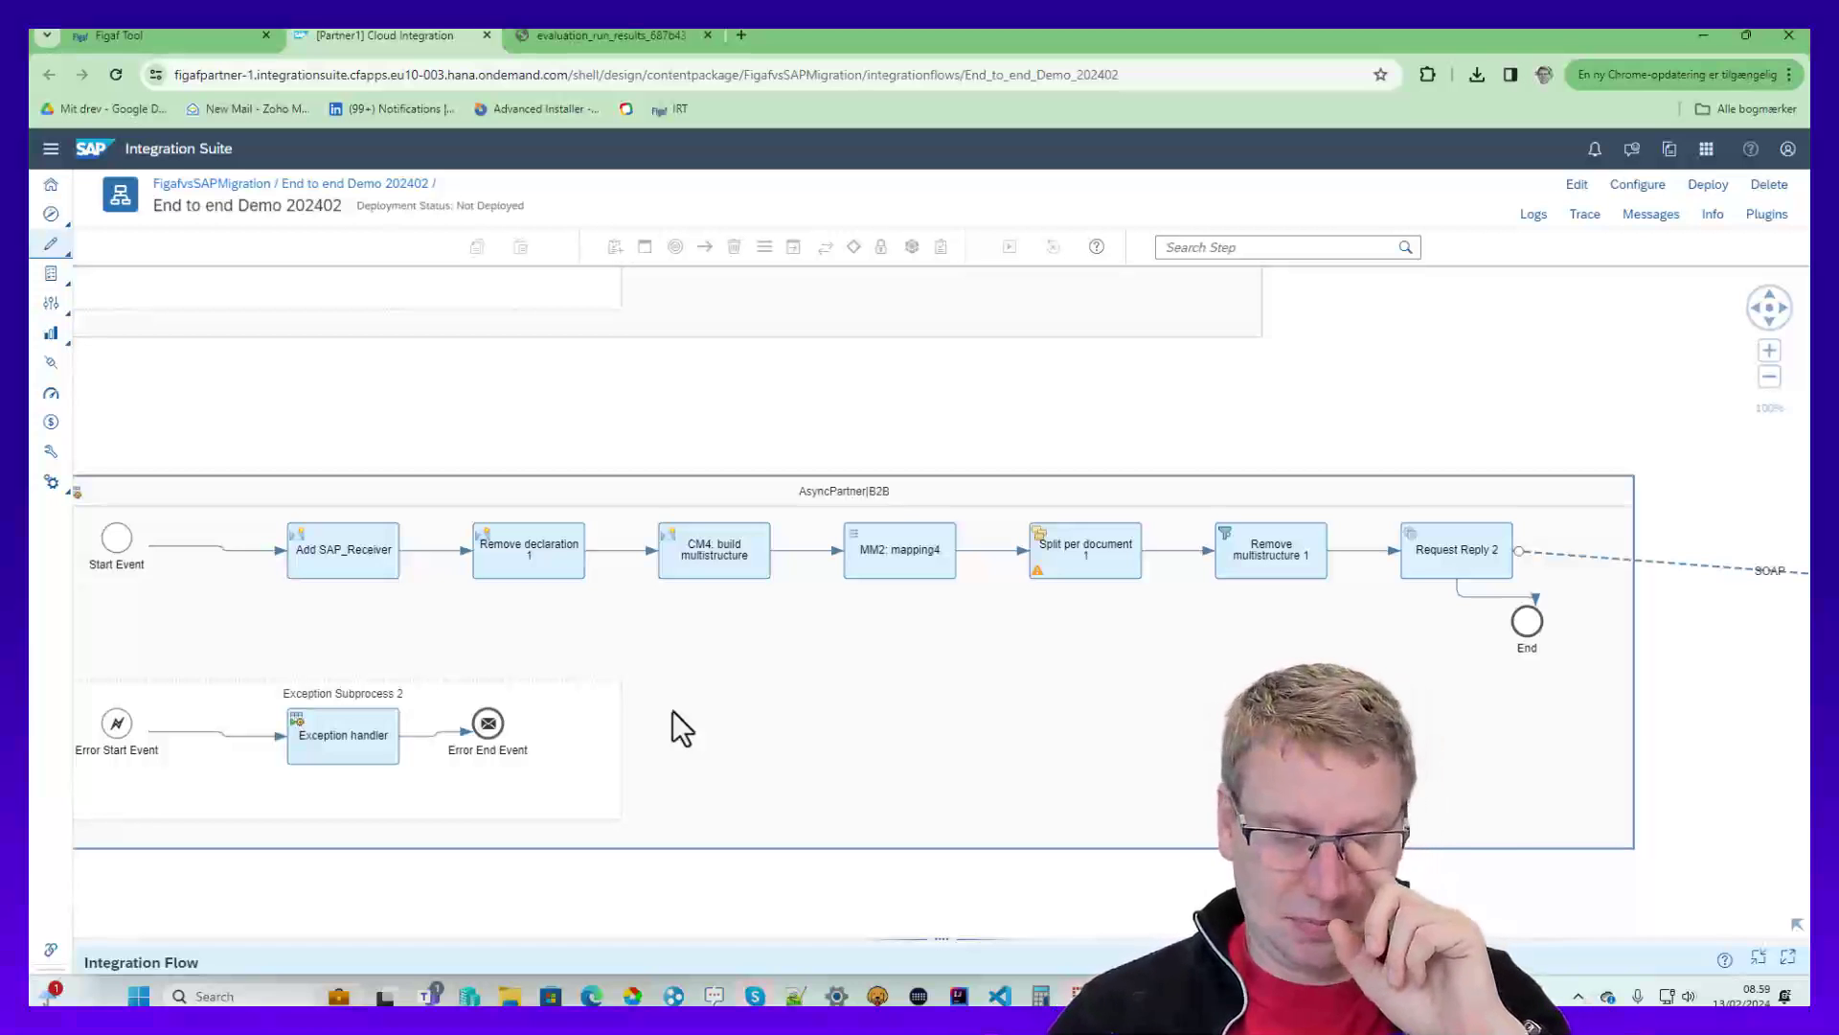
- Inspect the exchange properties and message headers set by the CM3: binding for mapping1 step
scroll(845, 434, "up", 5)
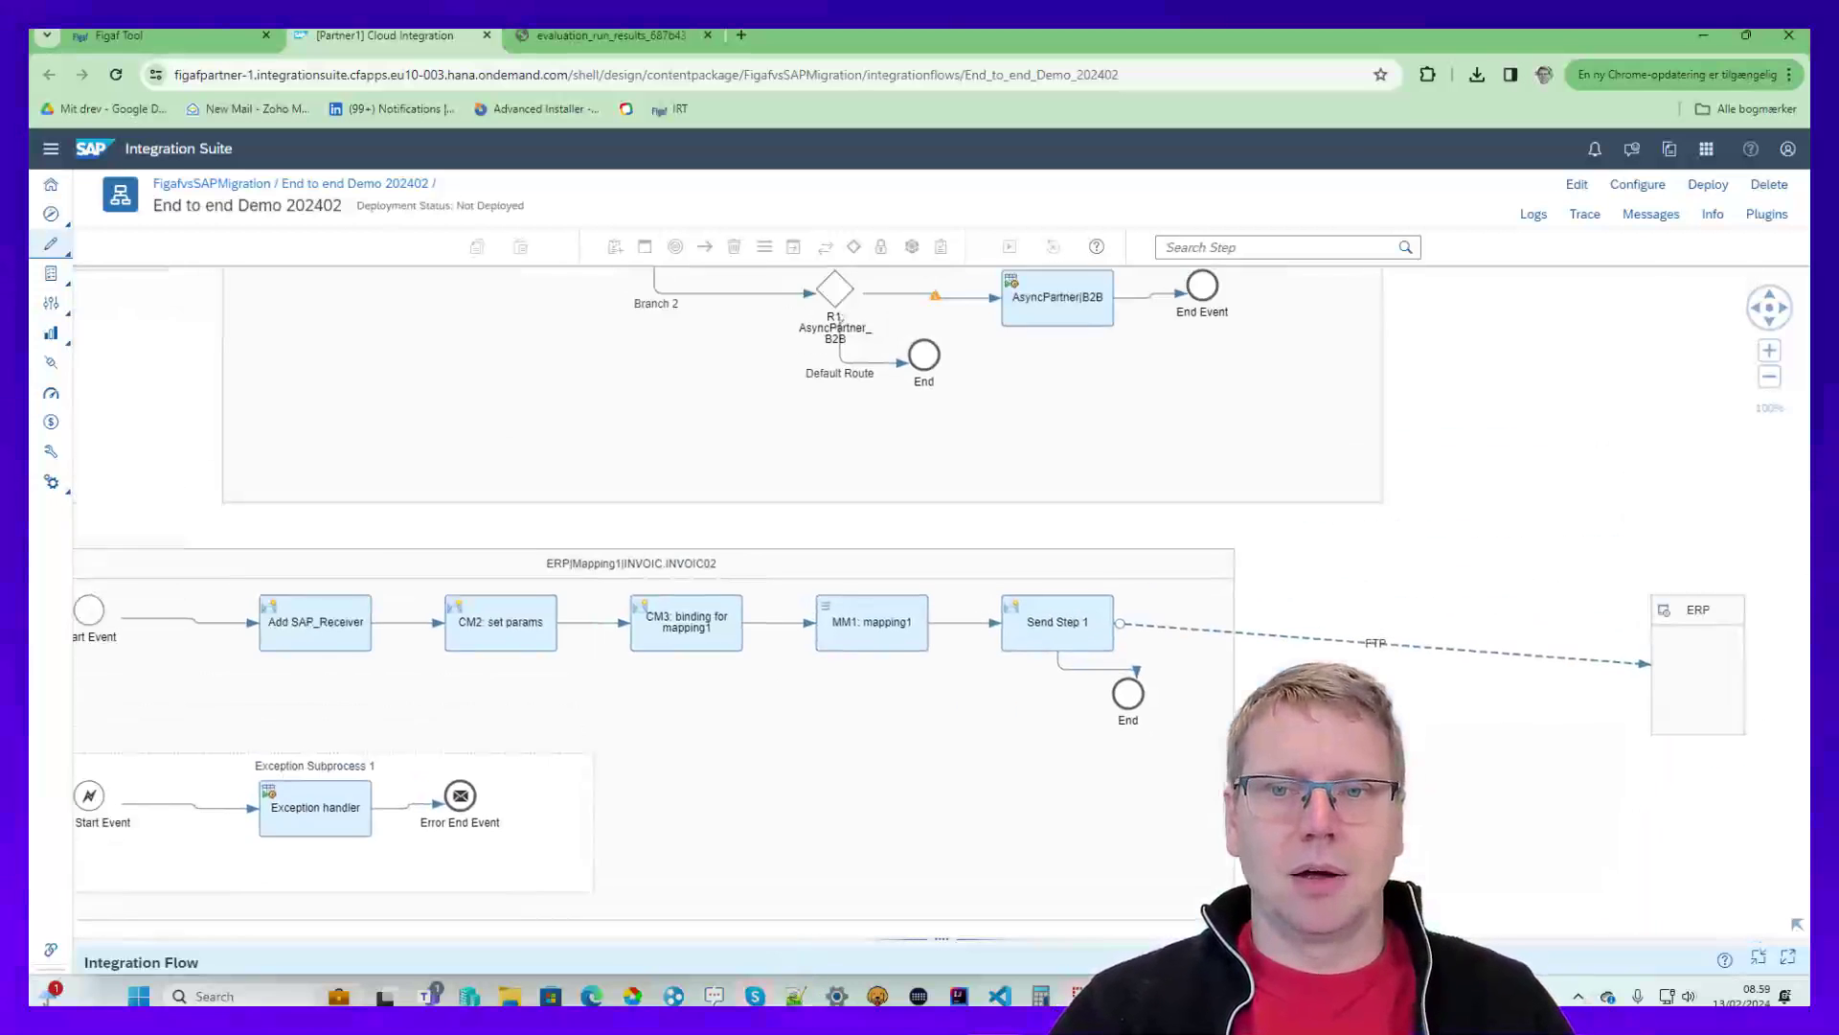
left_click(859, 622)
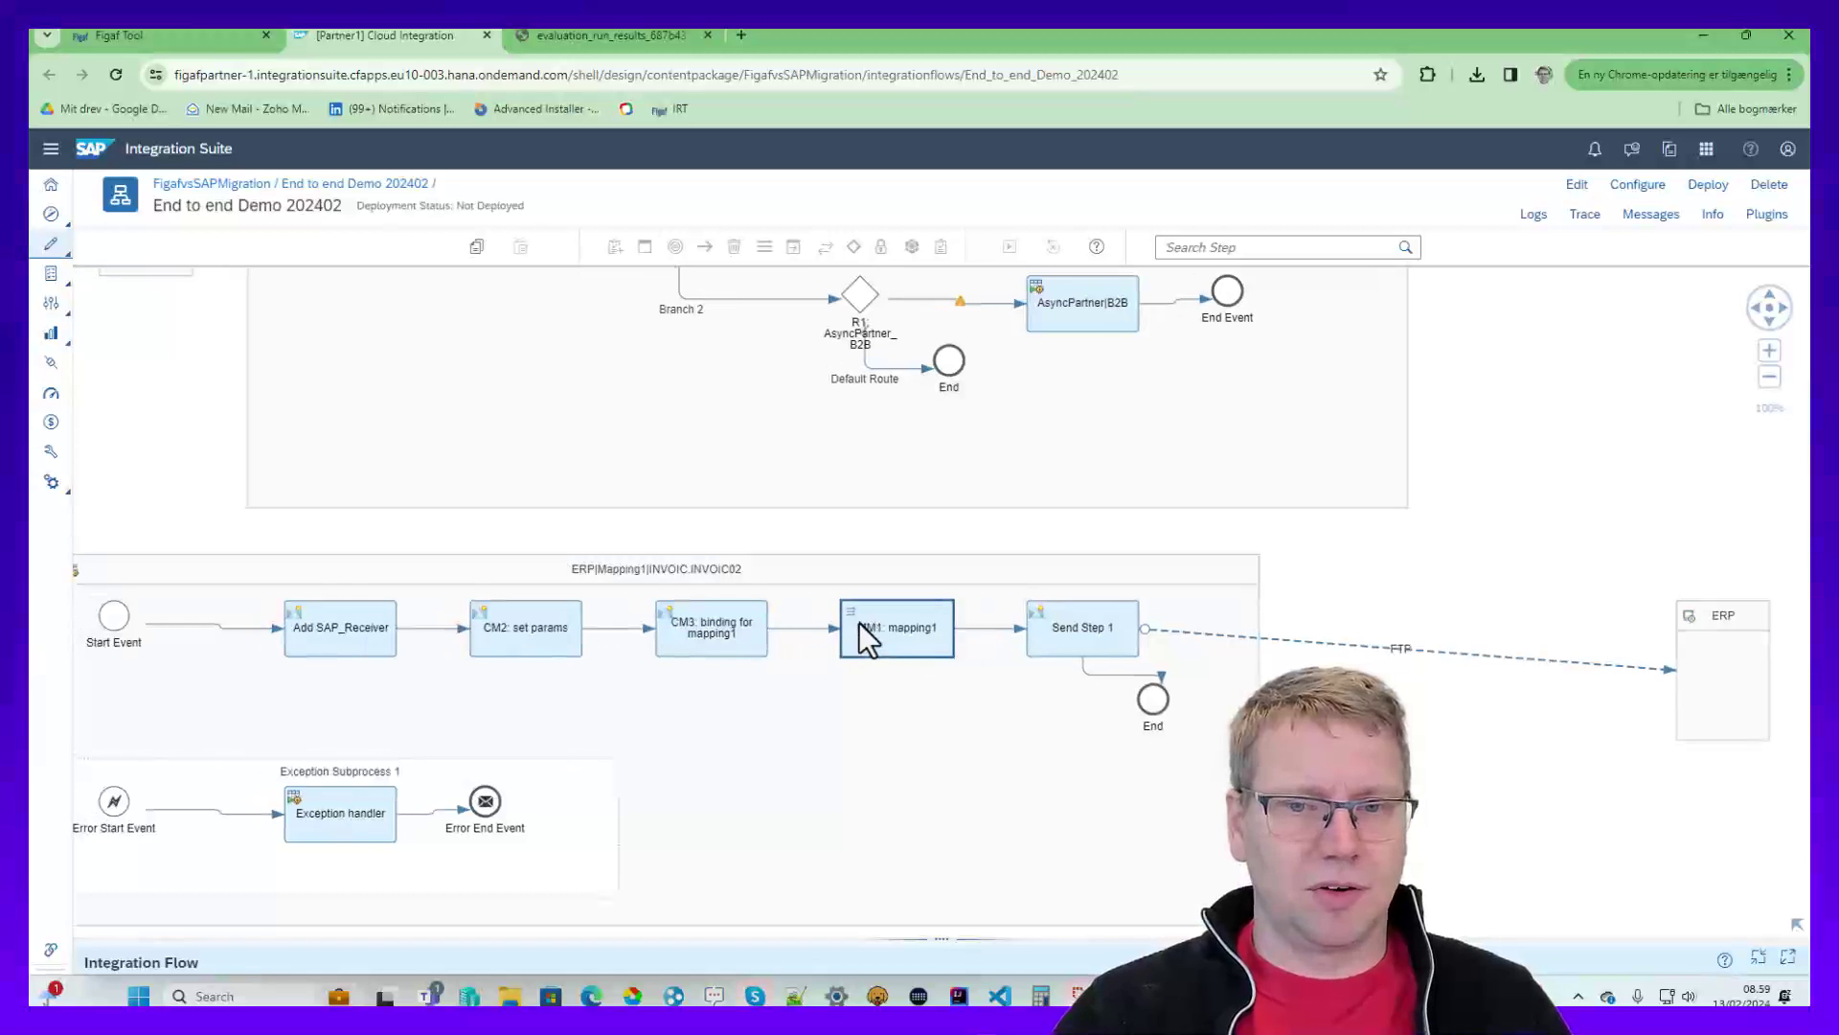
left_click(693, 629)
left_click(565, 641)
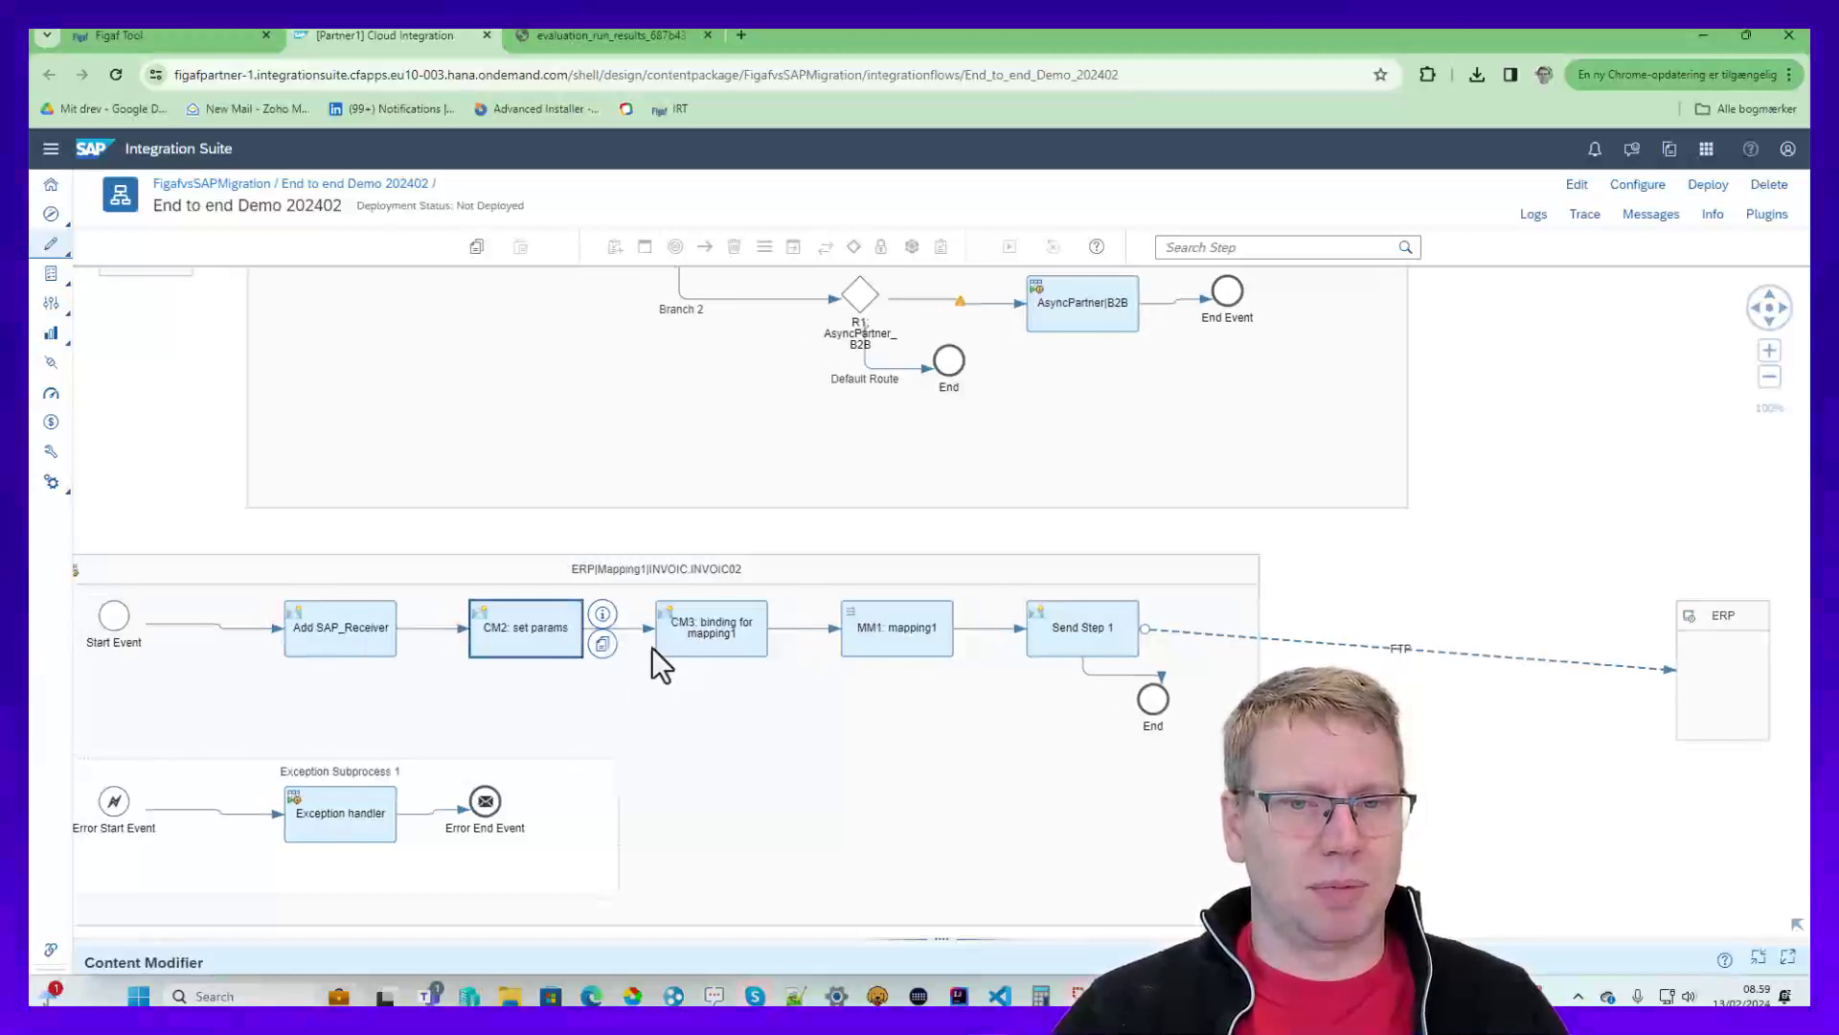
left_click(710, 634)
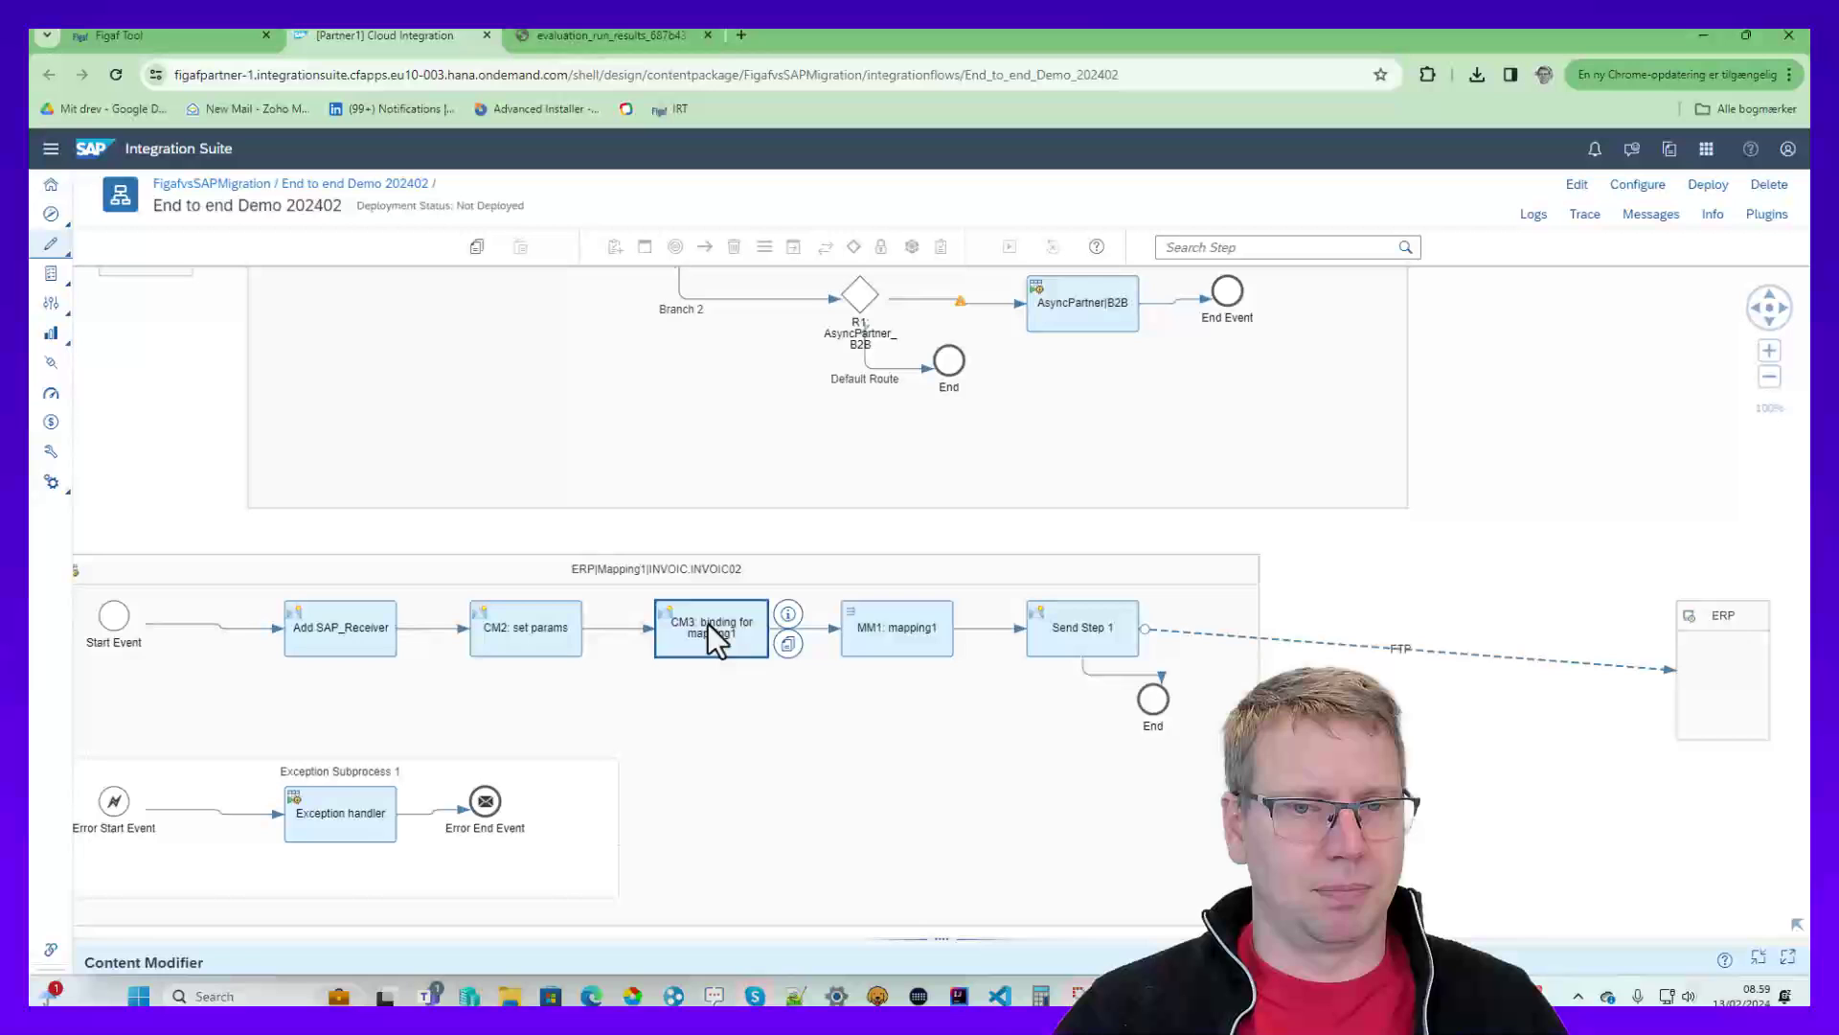
left_click_drag(953, 938, 886, 671)
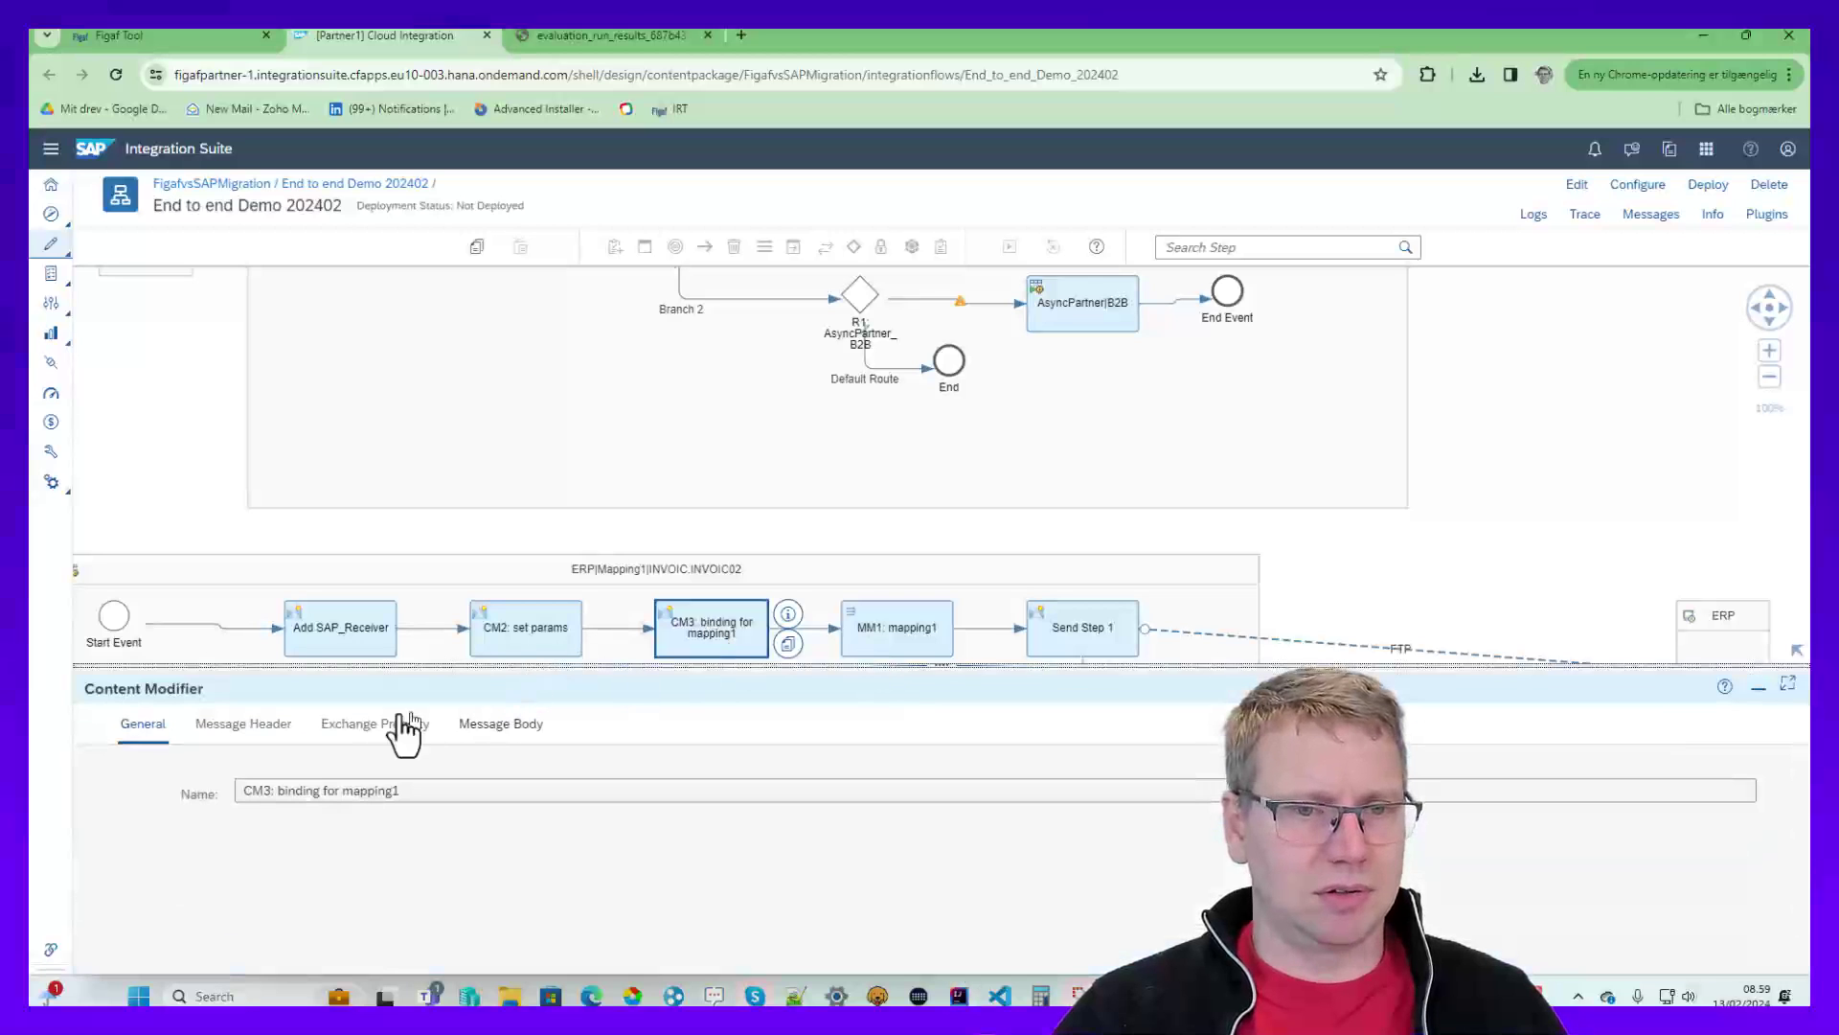
left_click(355, 725)
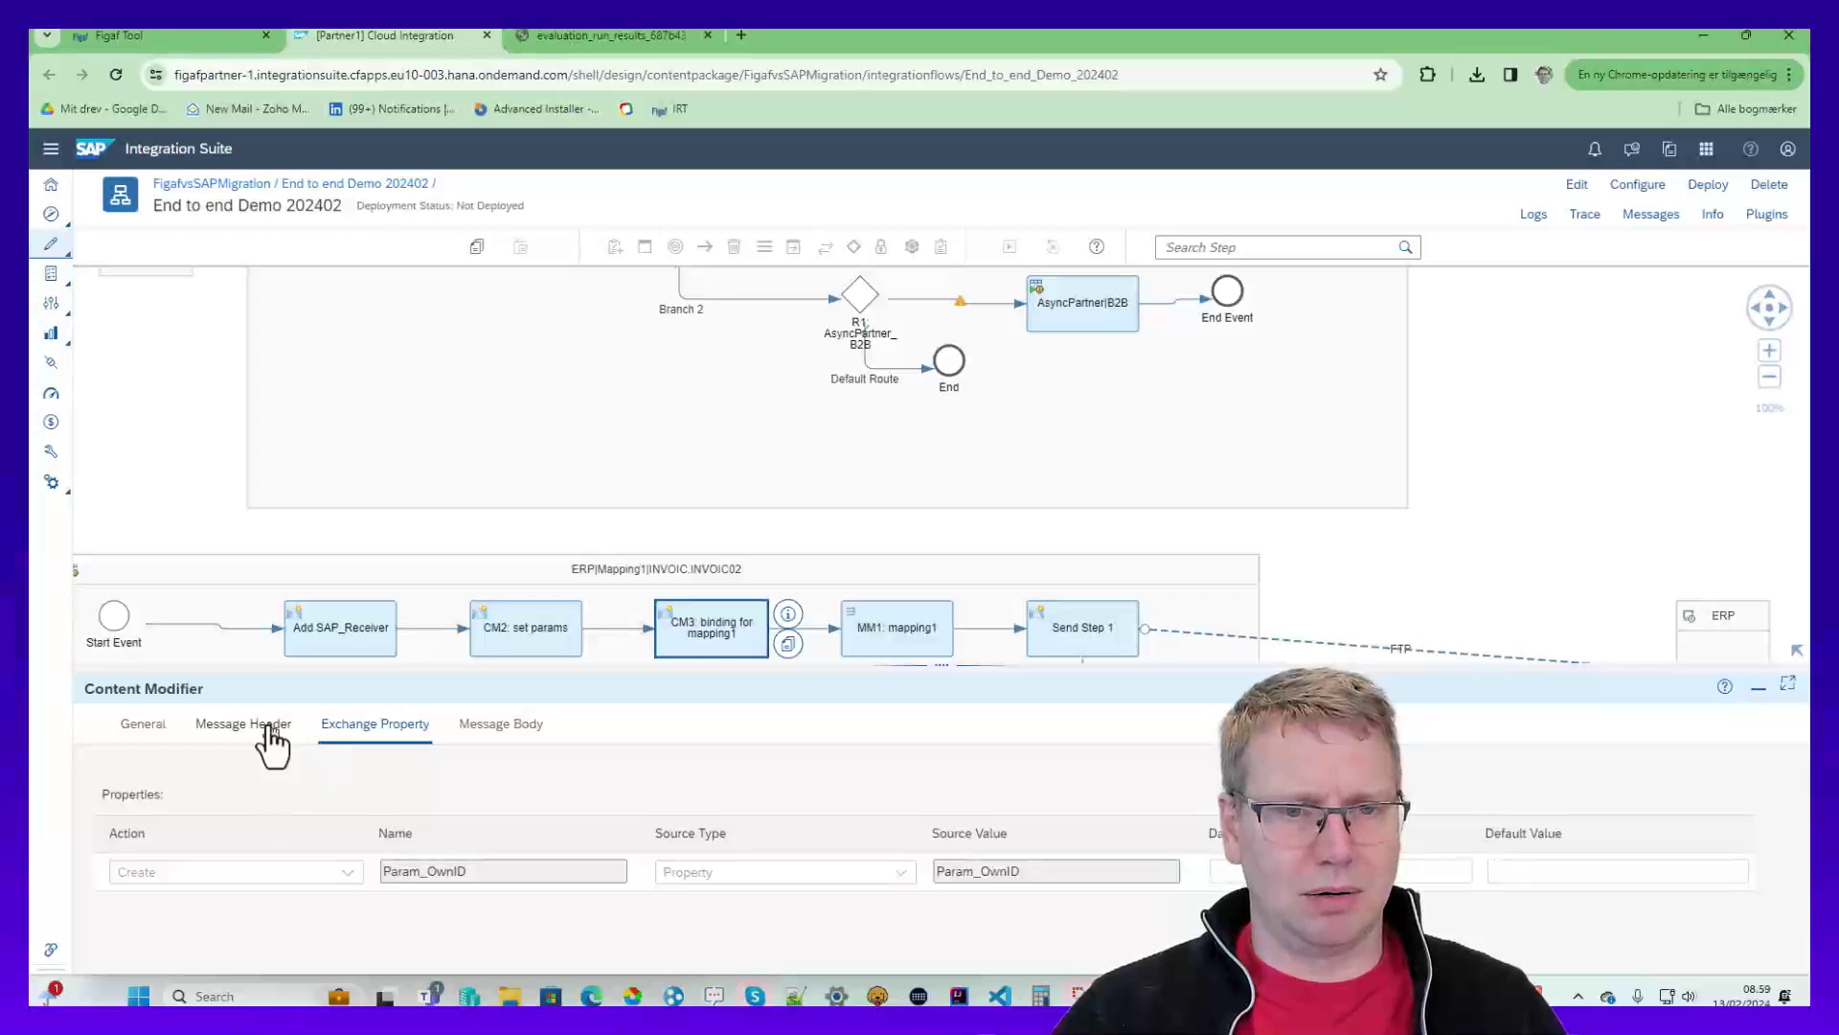
left_click(268, 728)
- Open the /mapping1.mmap resource used by the MM1: mapping1 step
left_click(940, 632)
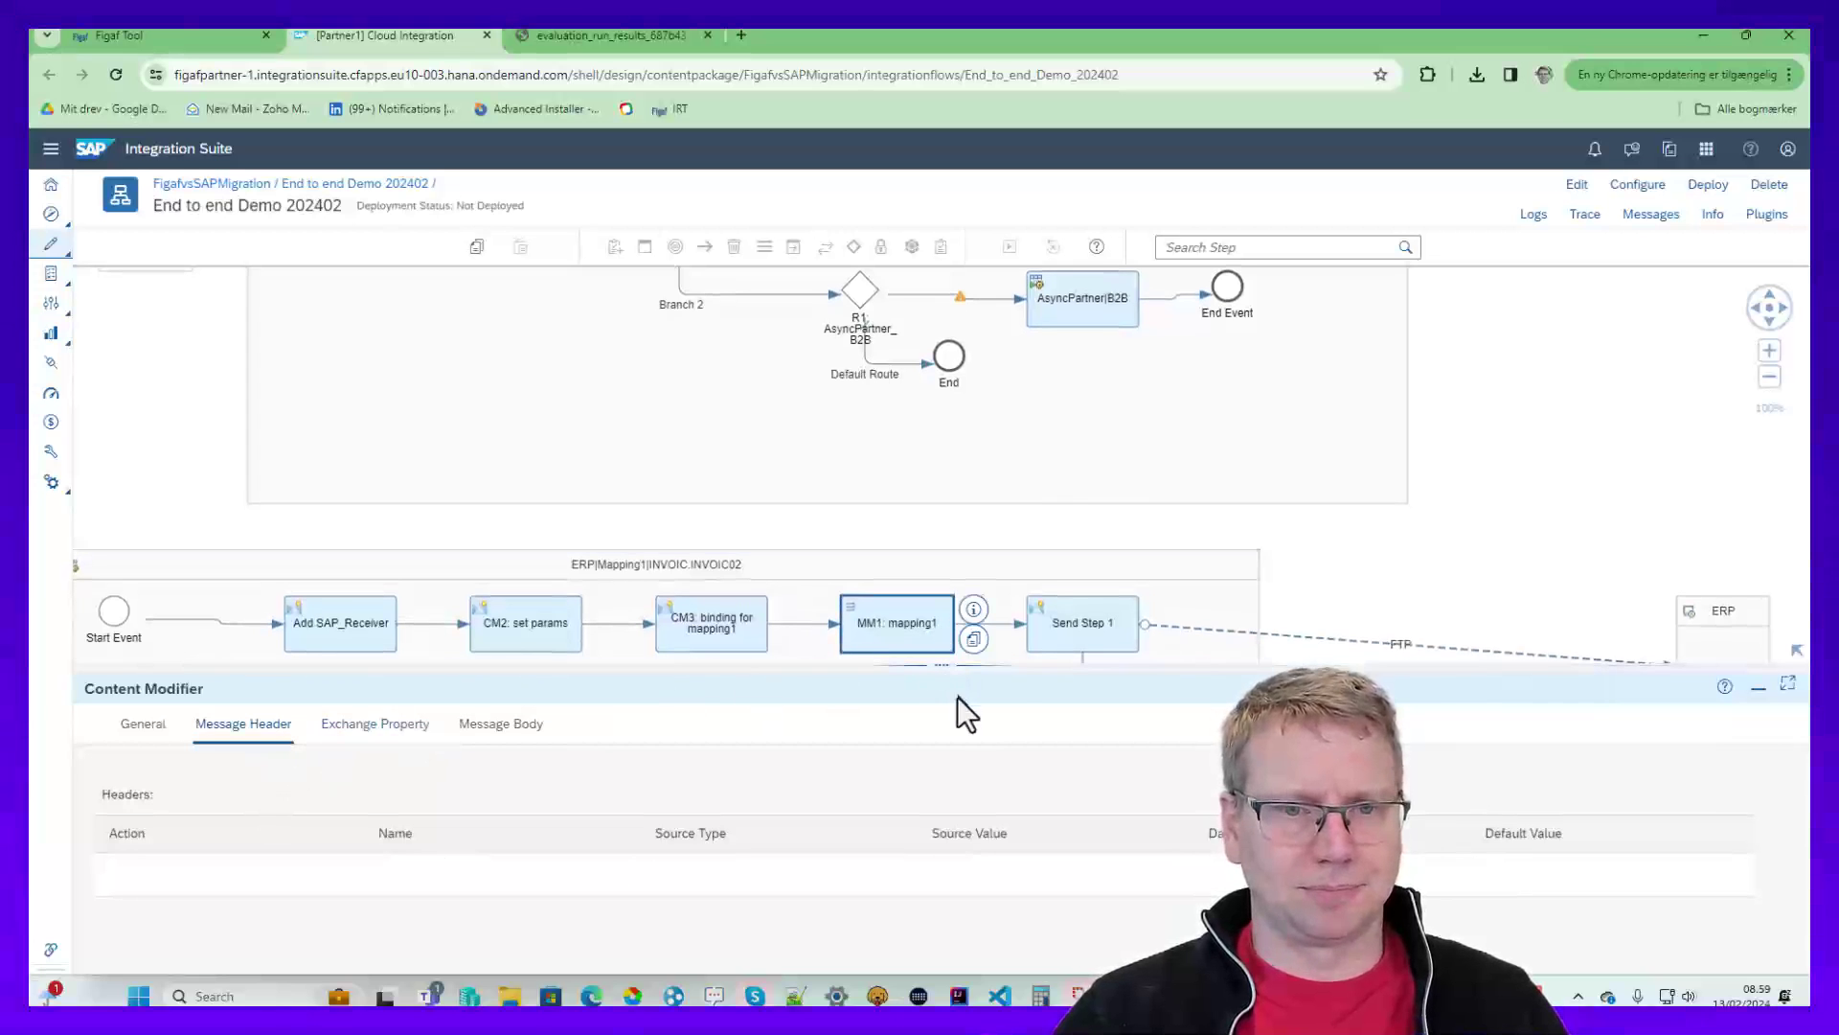
left_click(230, 726)
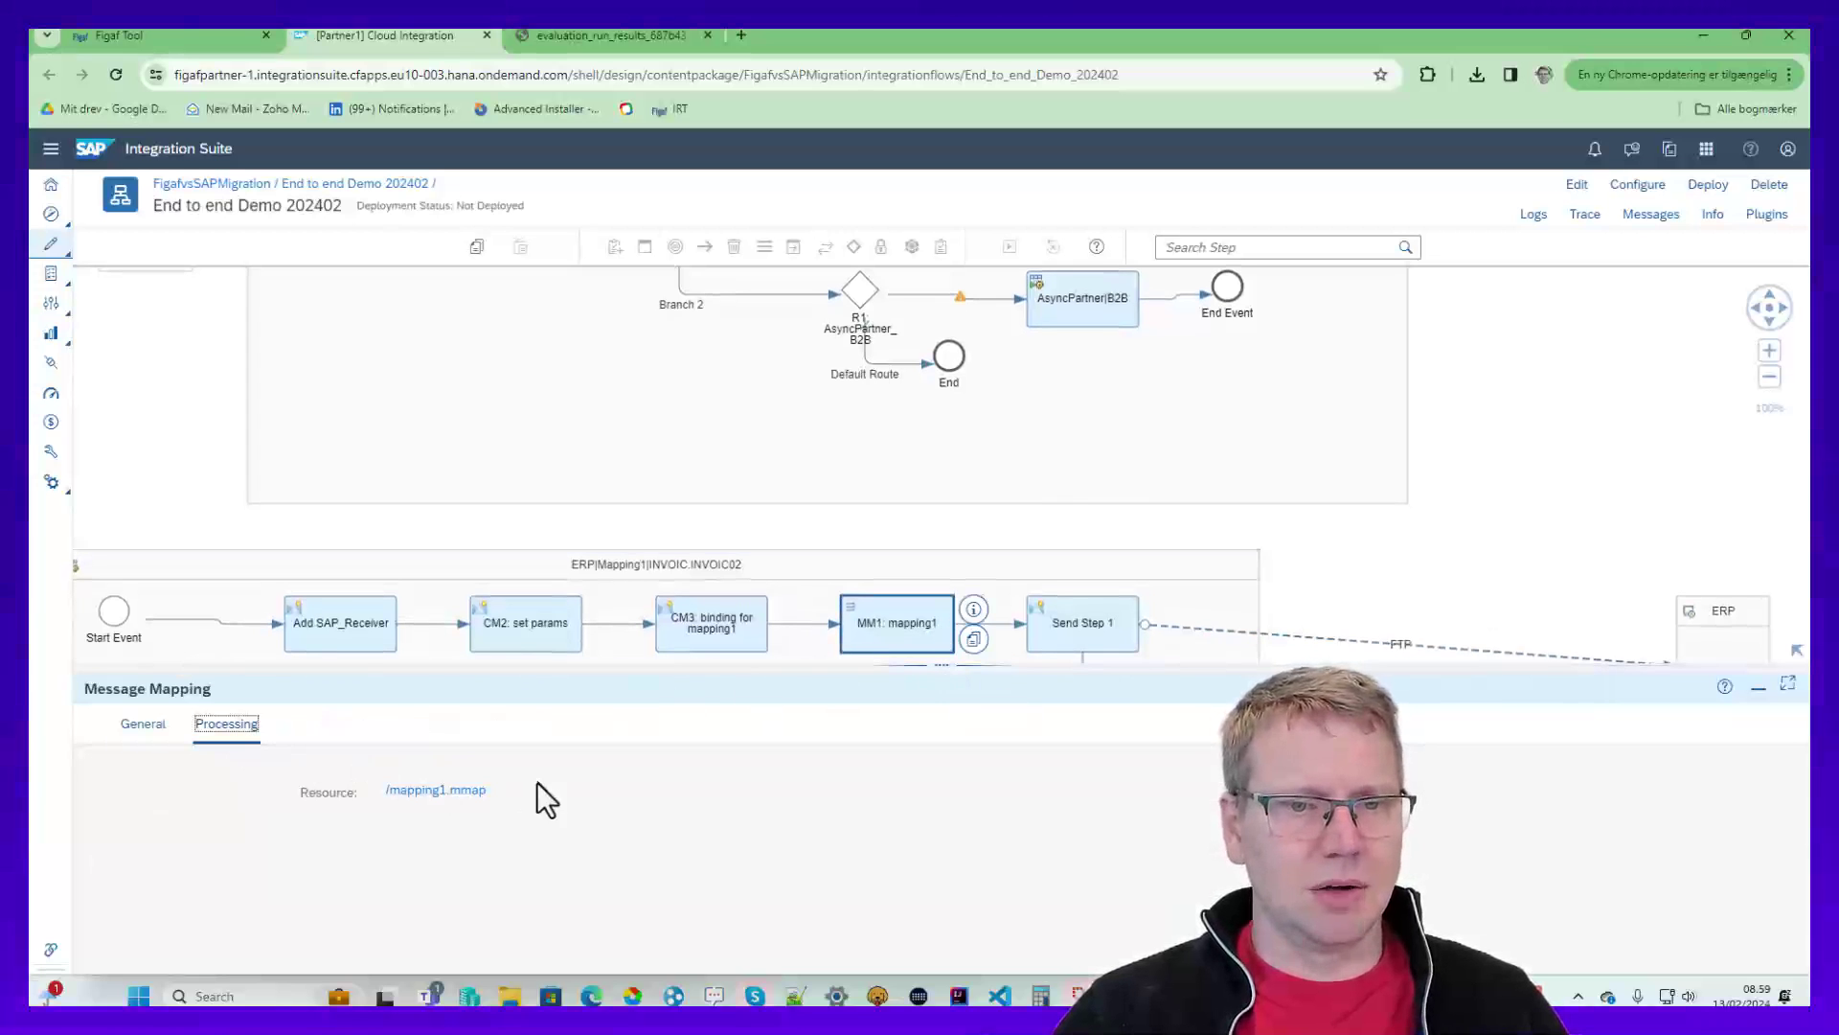
left_click(457, 794)
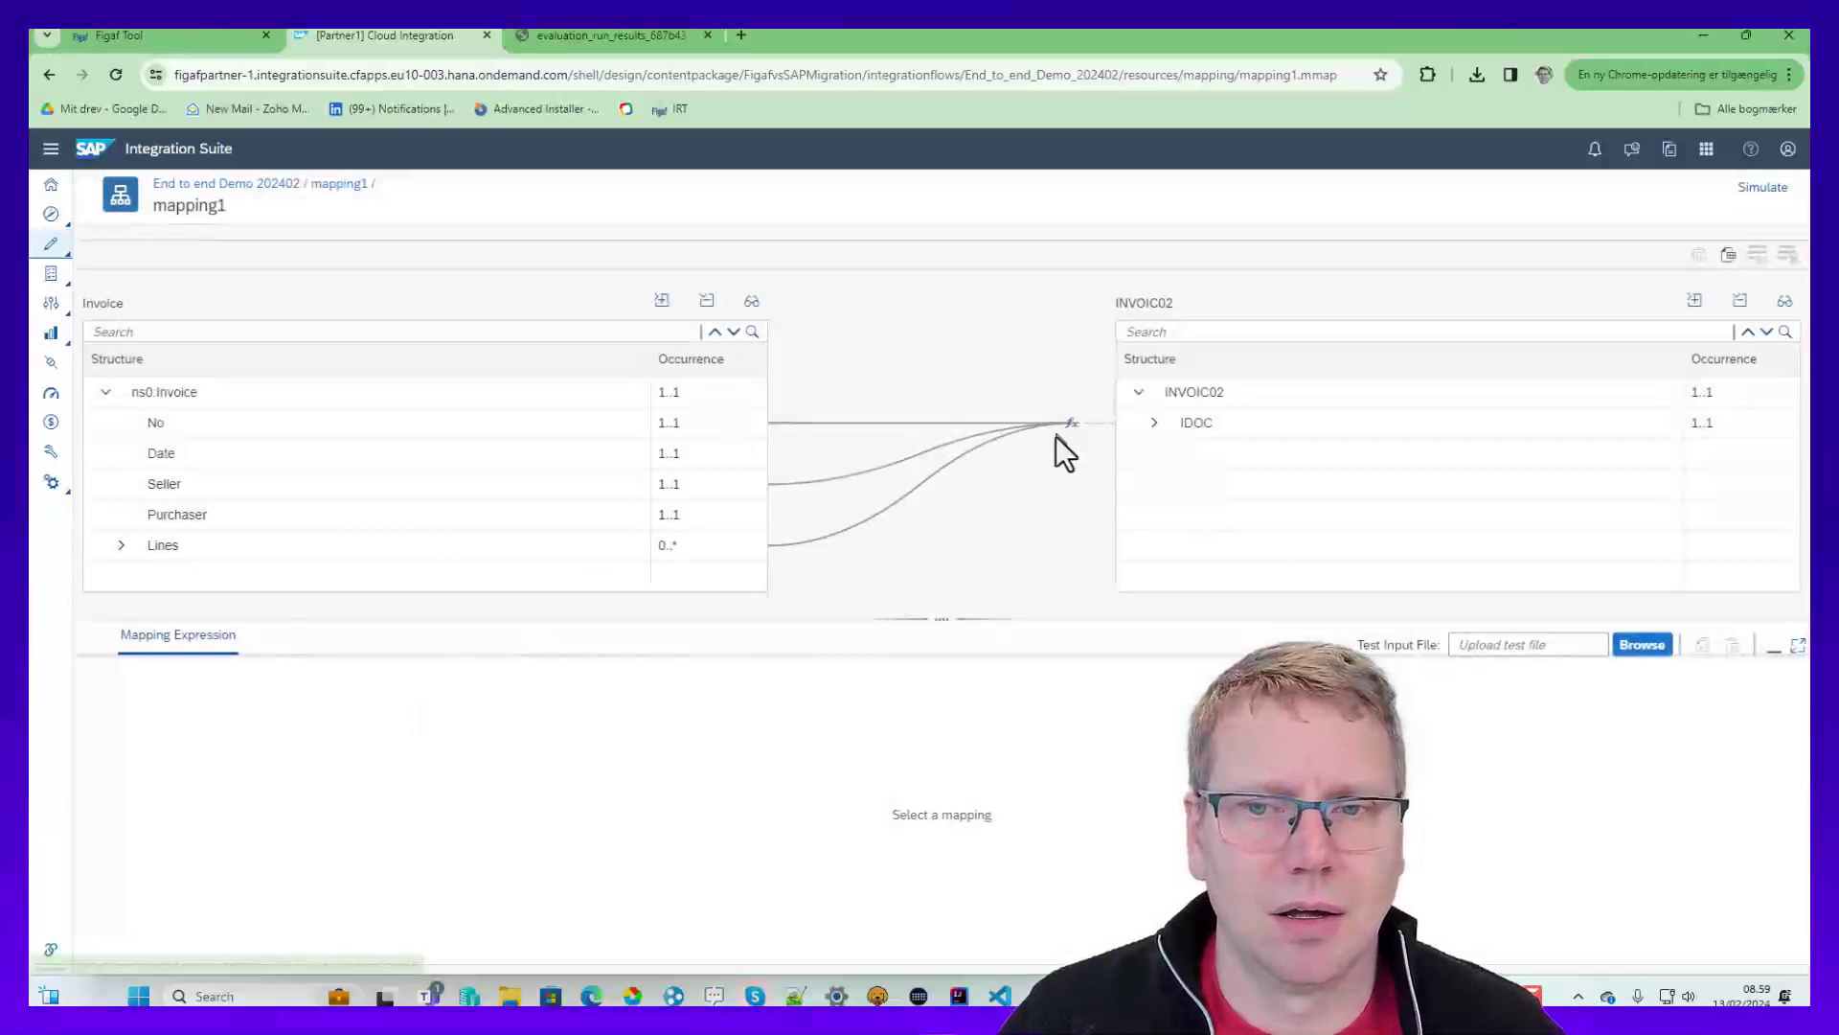
- Expand INVOIC02's IDOC E1EDK01 segment and show the KUNDEUINR field mapping
left_click(1154, 422)
left_click(1153, 520)
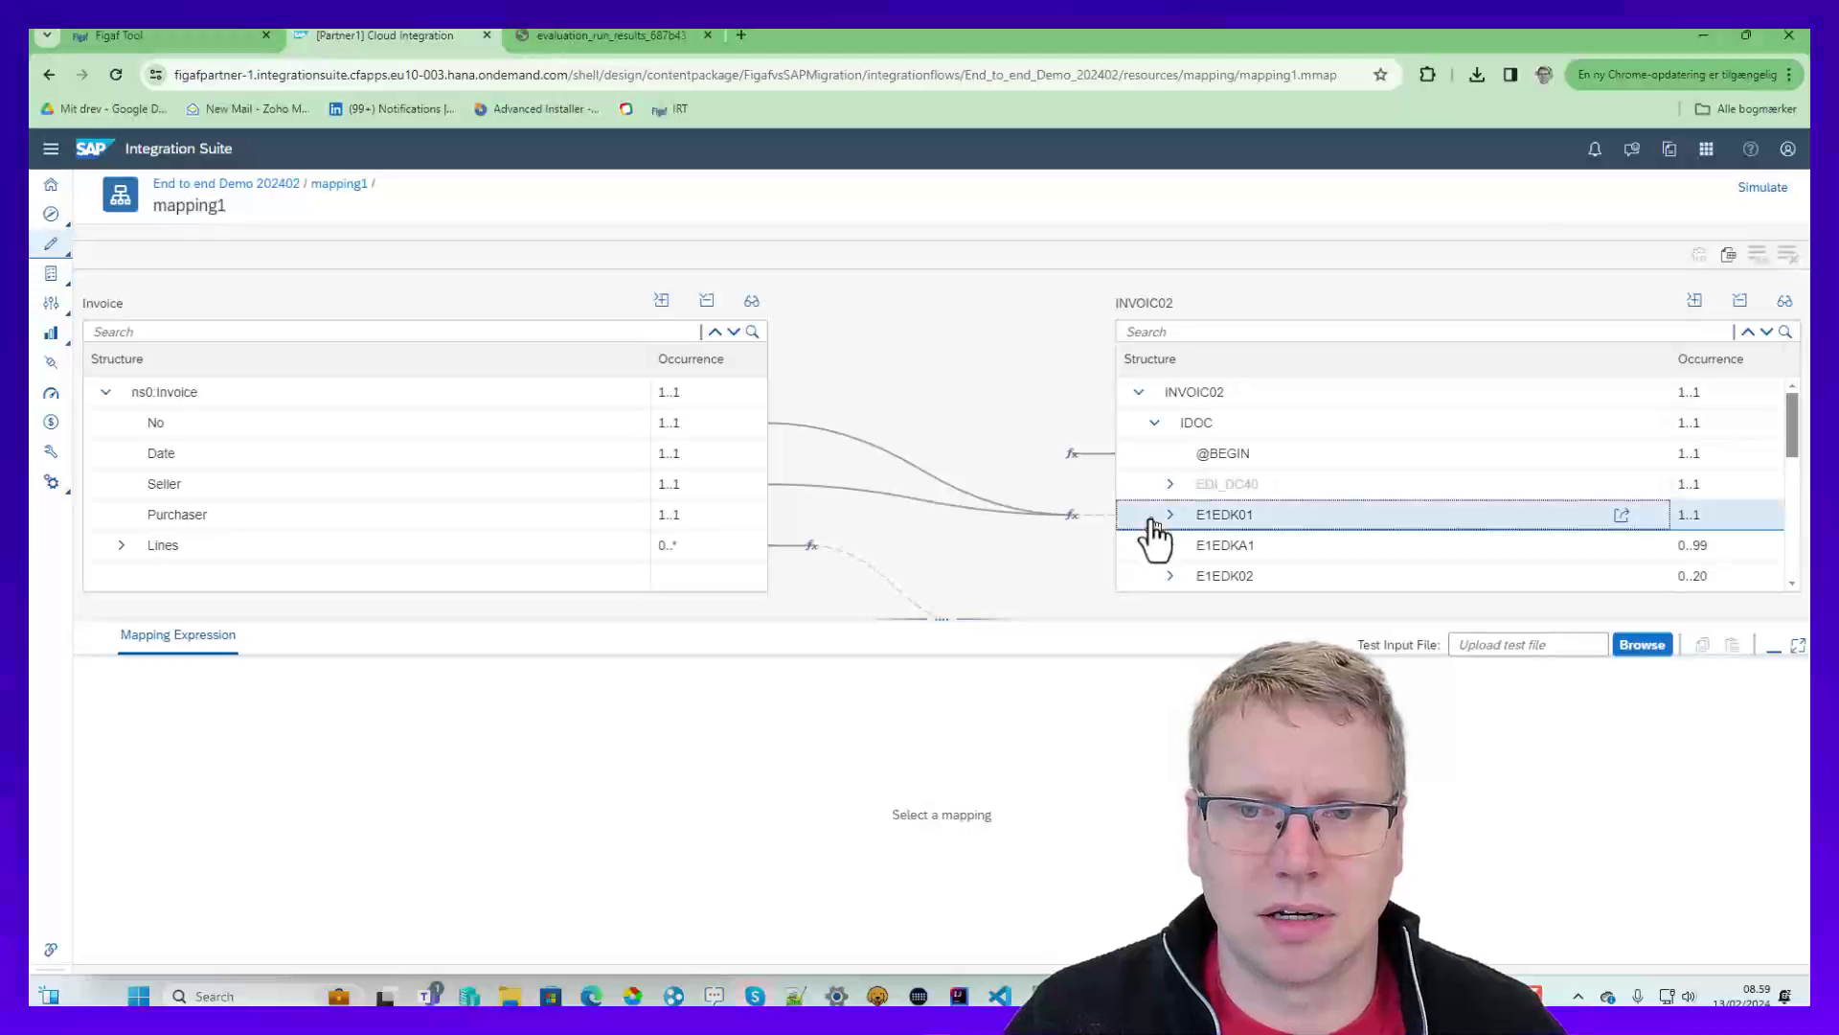
left_click(1159, 518)
scroll(1162, 526, "down", 4)
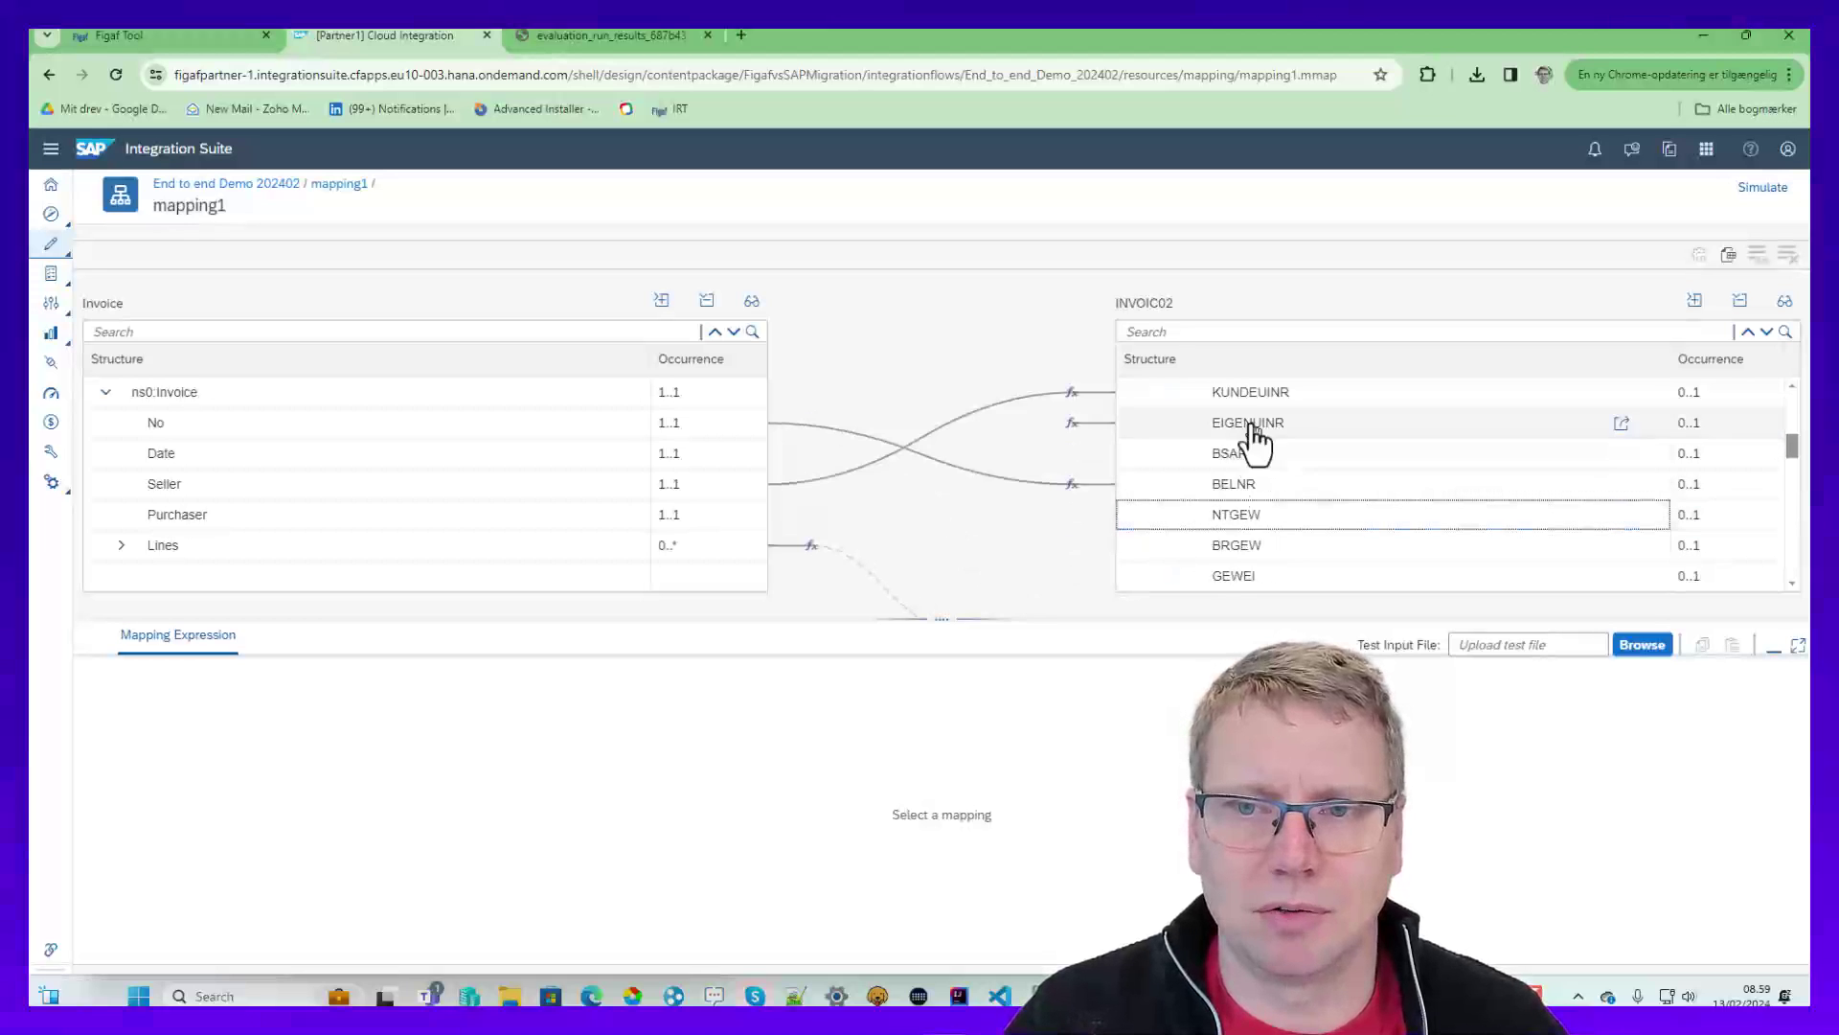
left_click(1245, 395)
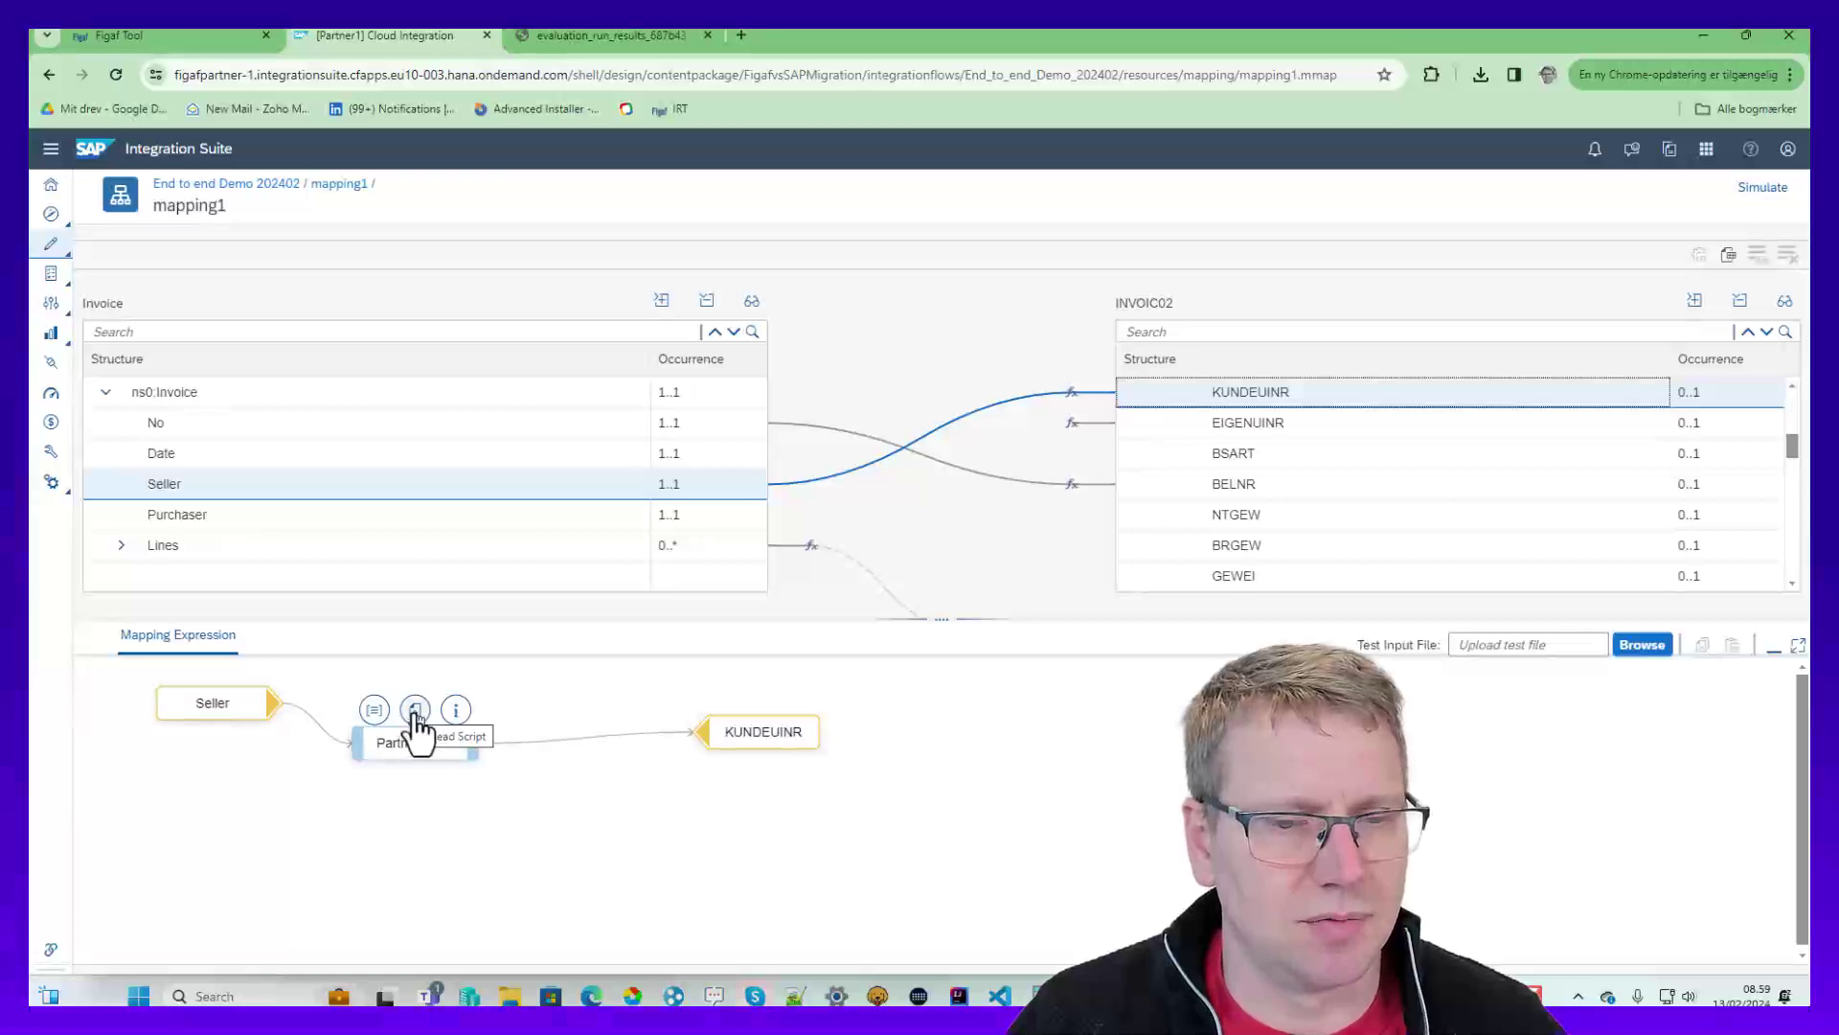
- Open the Groovy script behind the PartnerName function and review its regex code
left_click(415, 711)
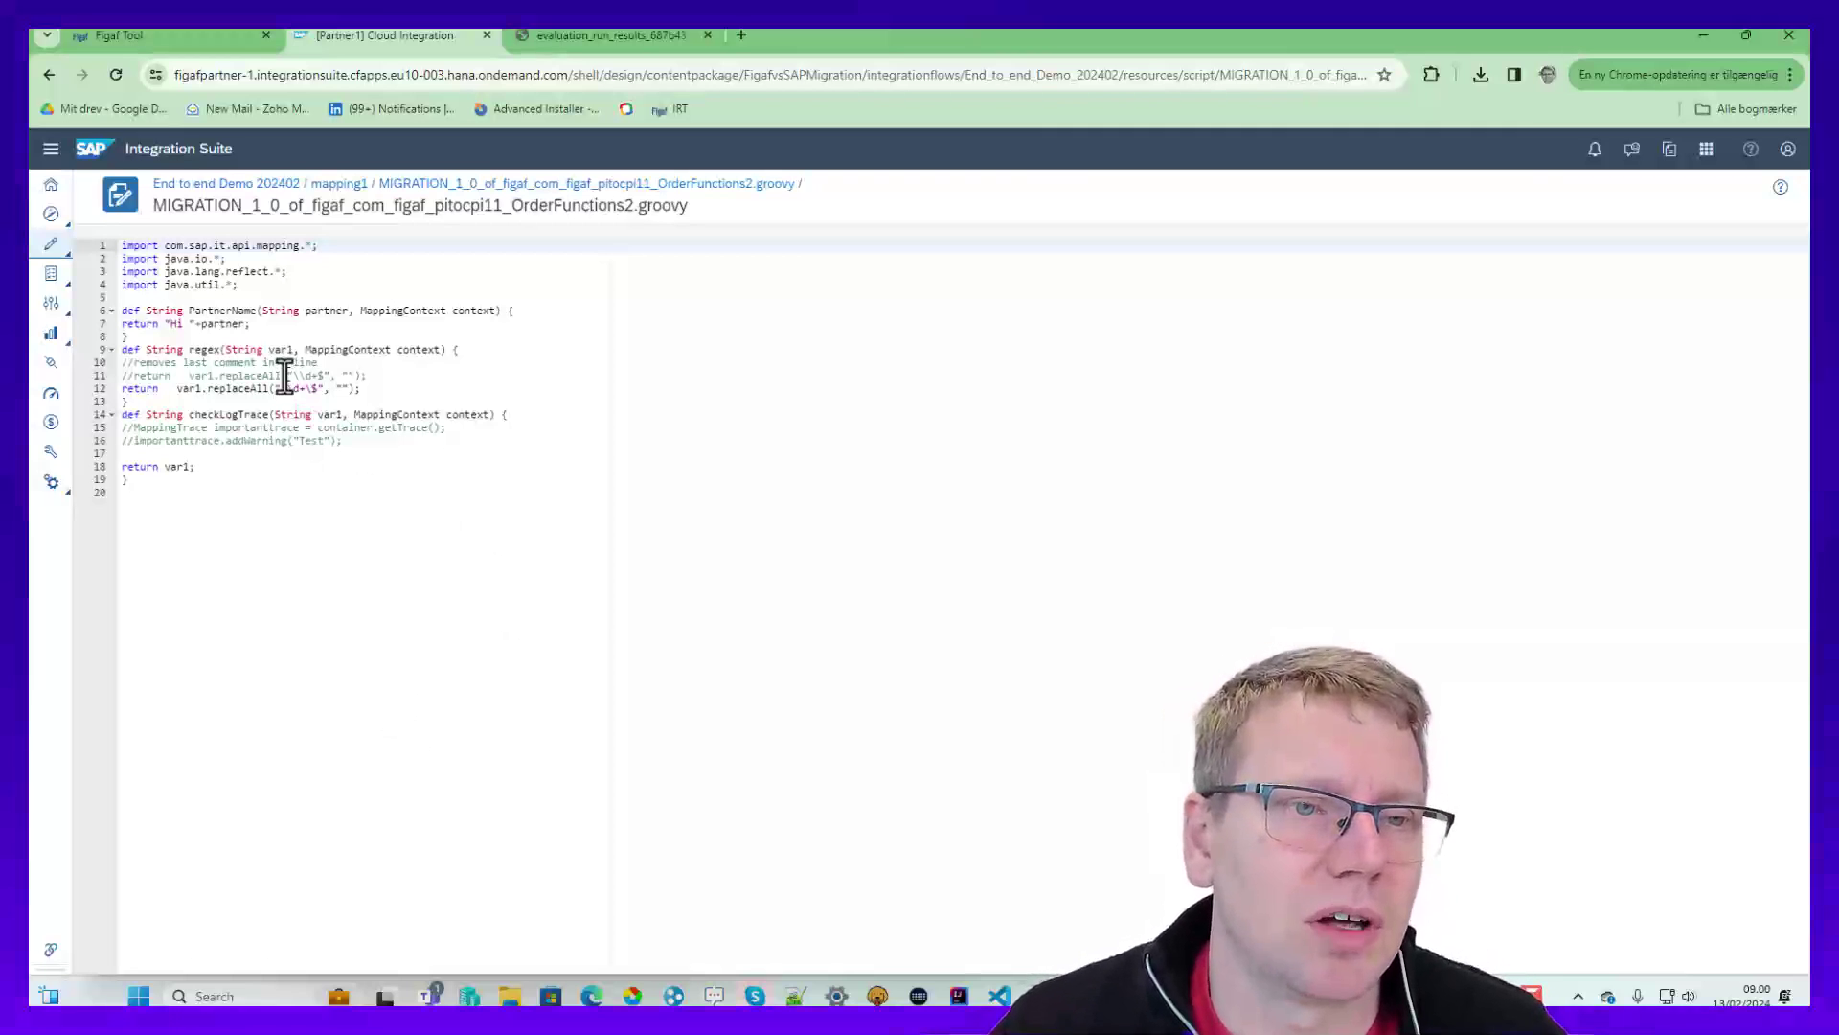
left_click_drag(335, 365, 356, 431)
left_click(366, 464)
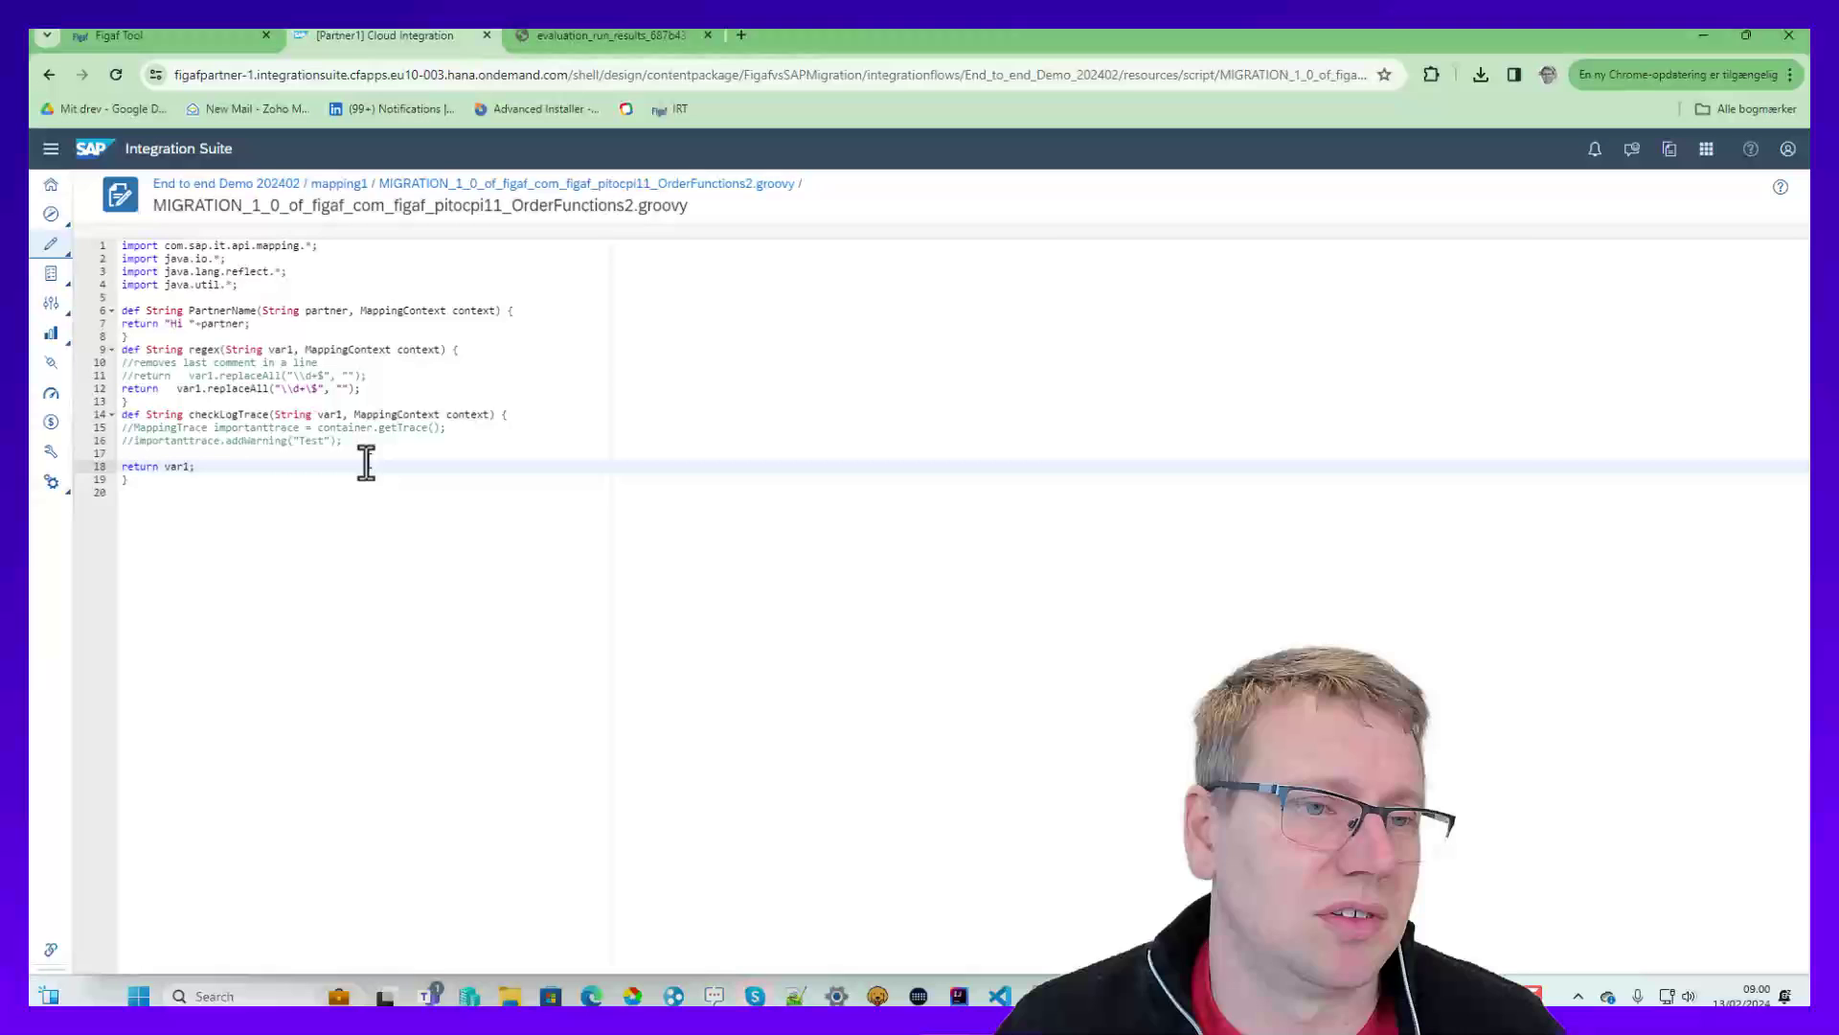
- Return to the End to end Demo 202402 iFlow and save it as version 1.0.1
left_click(296, 186)
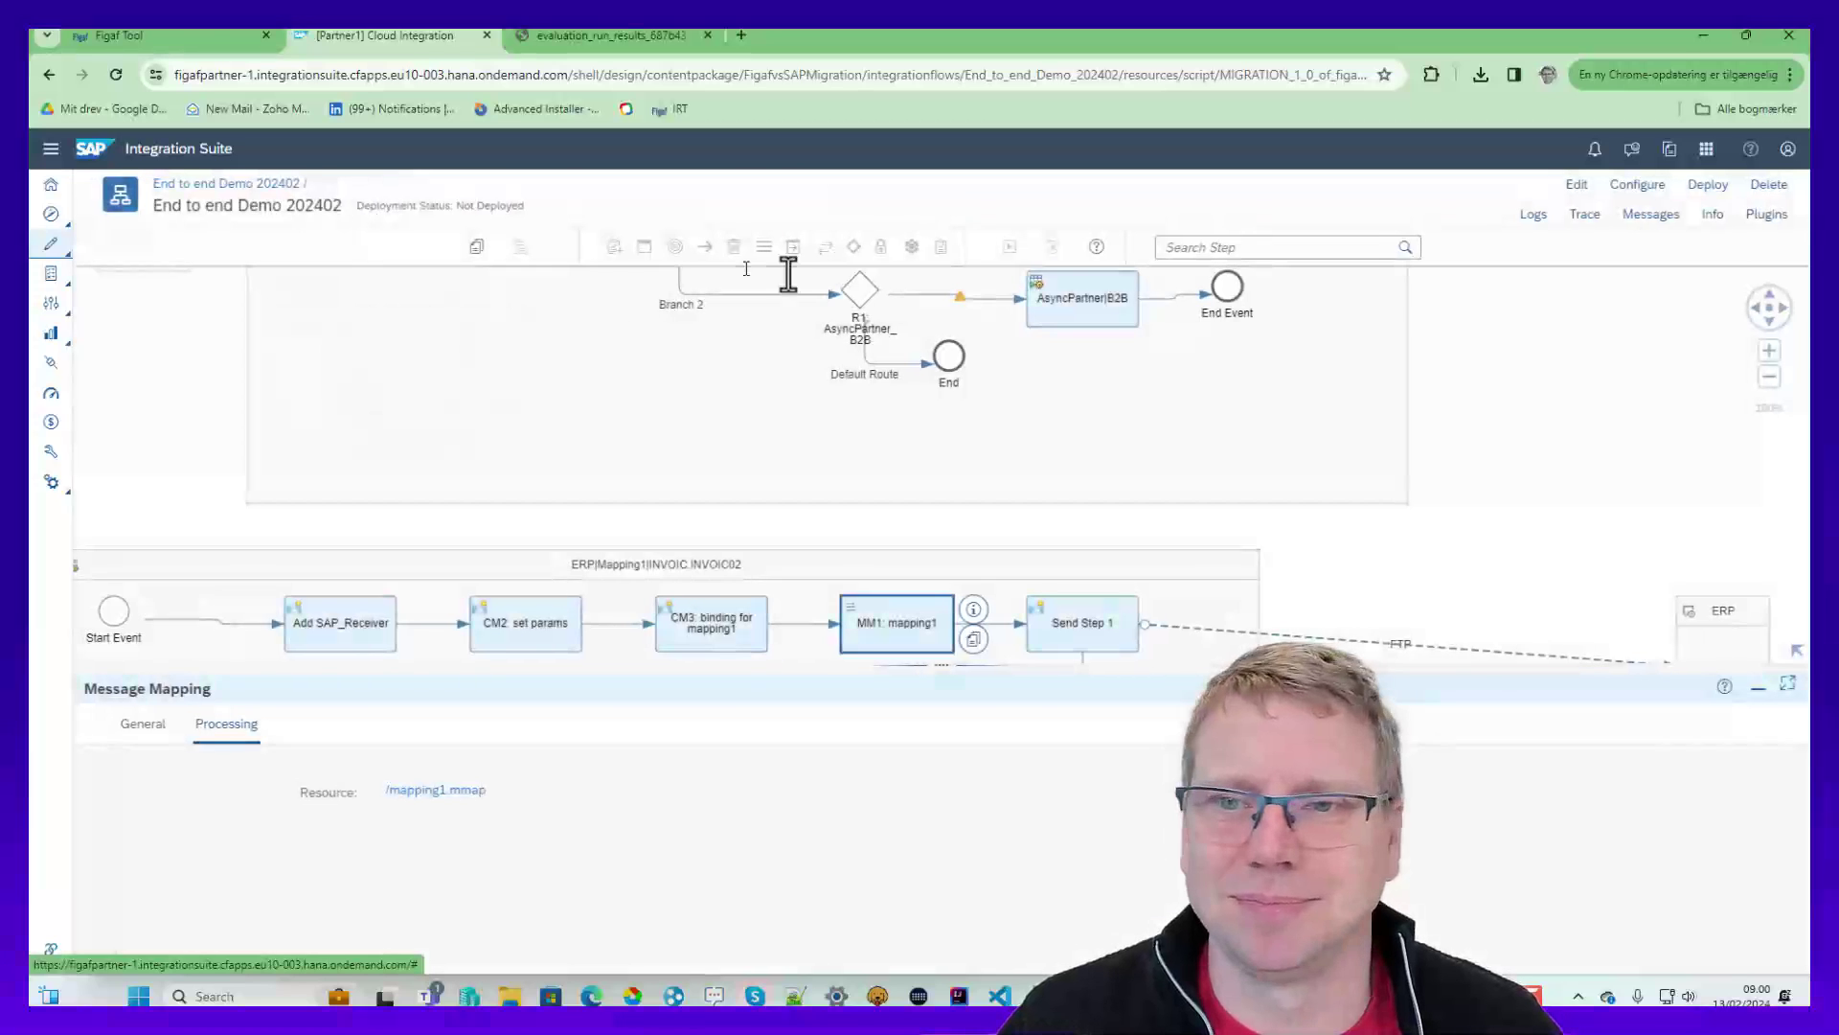
left_click(1576, 185)
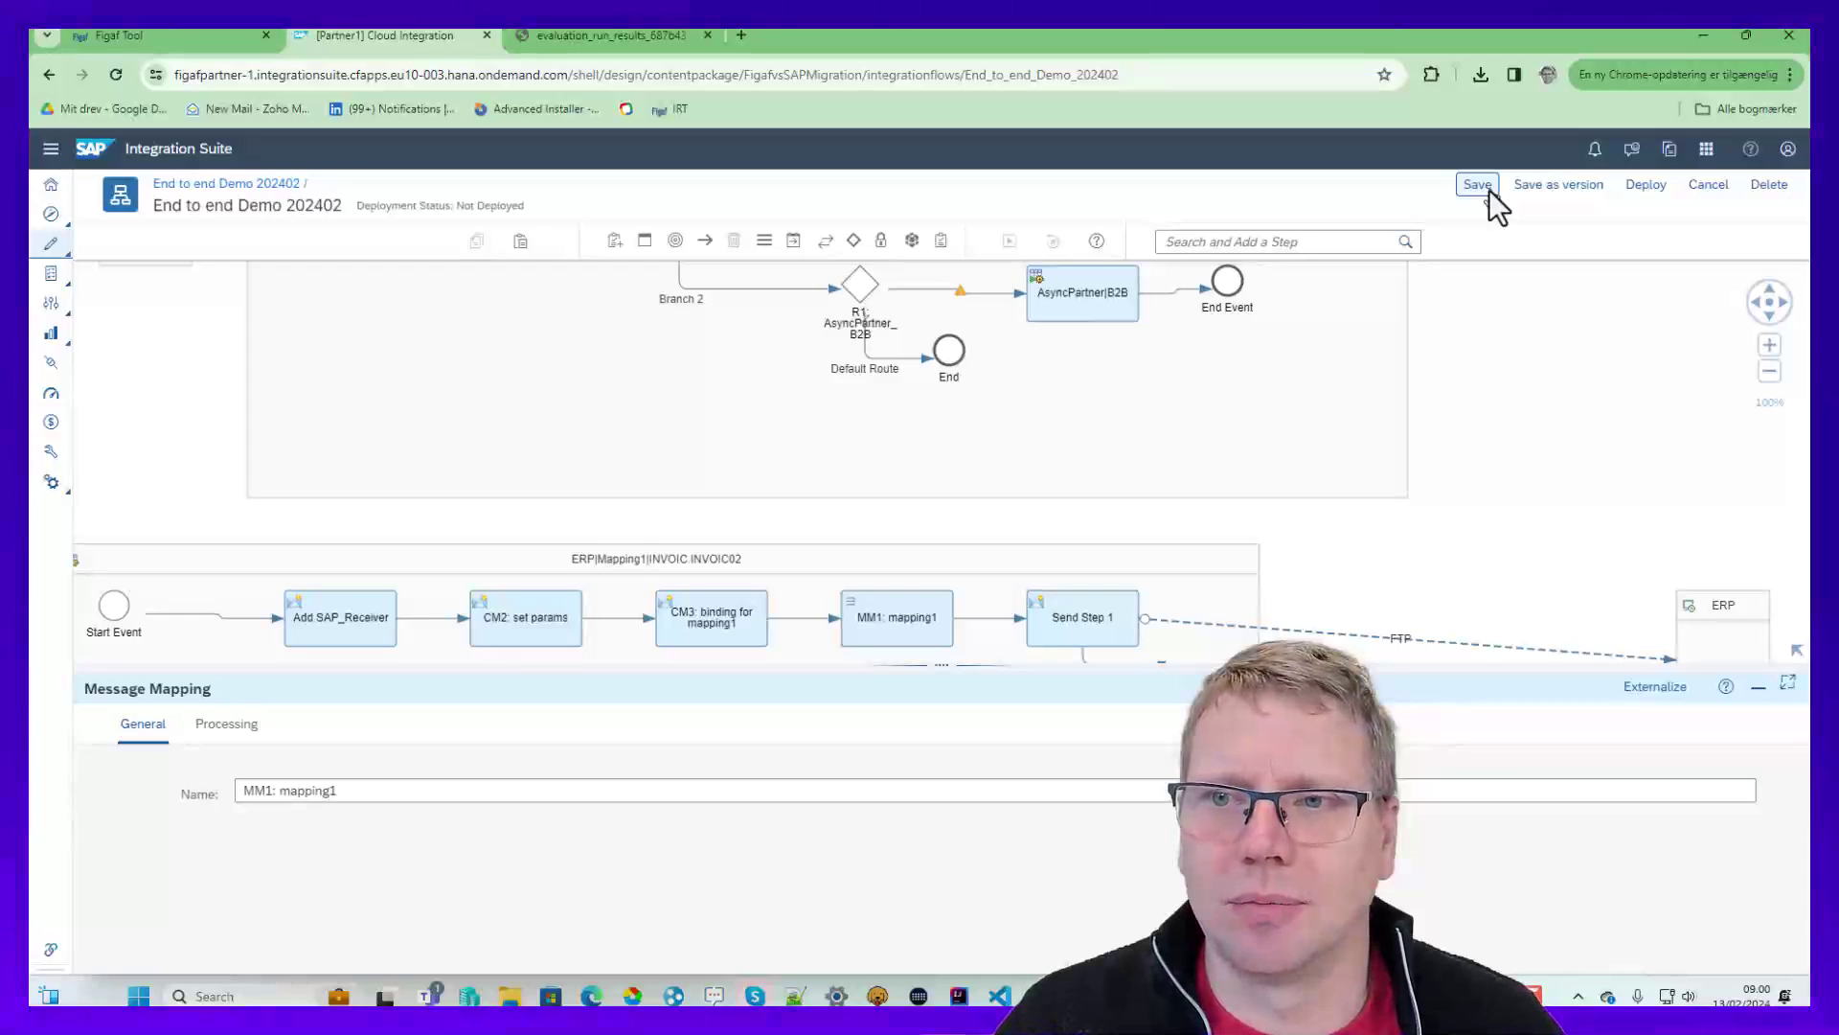
left_click(1478, 185)
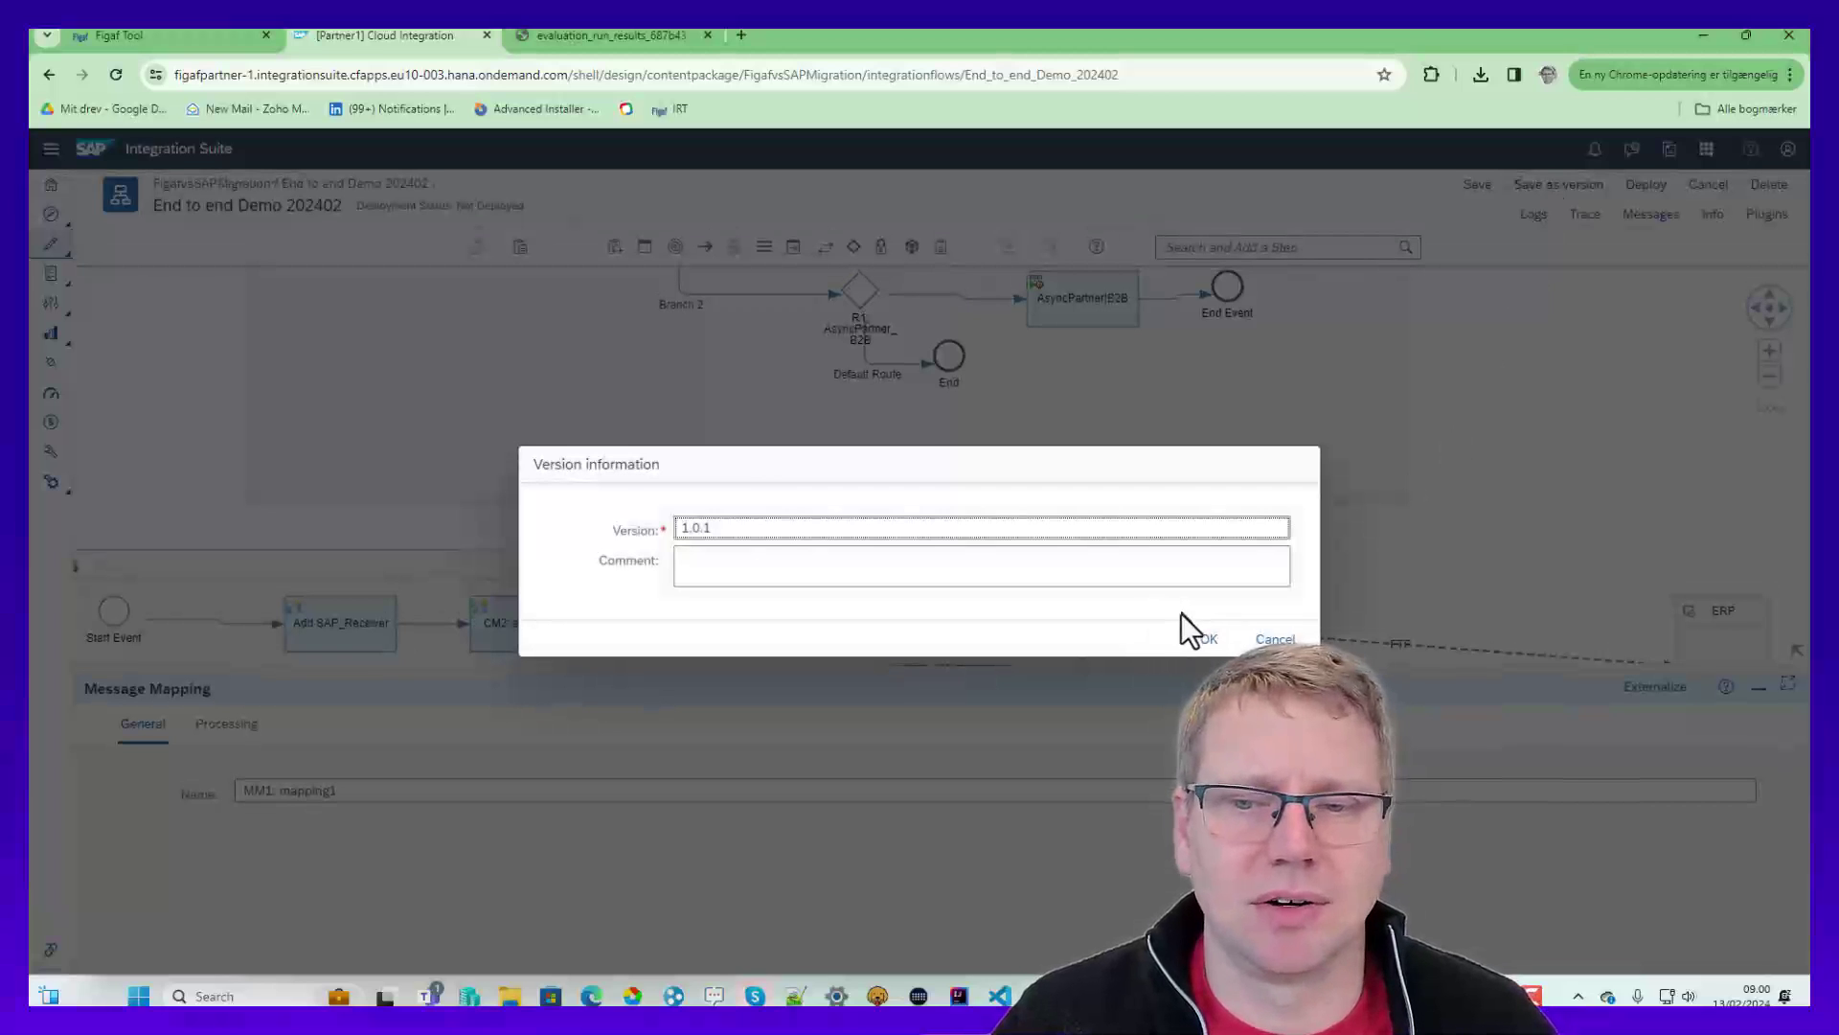
left_click(1211, 636)
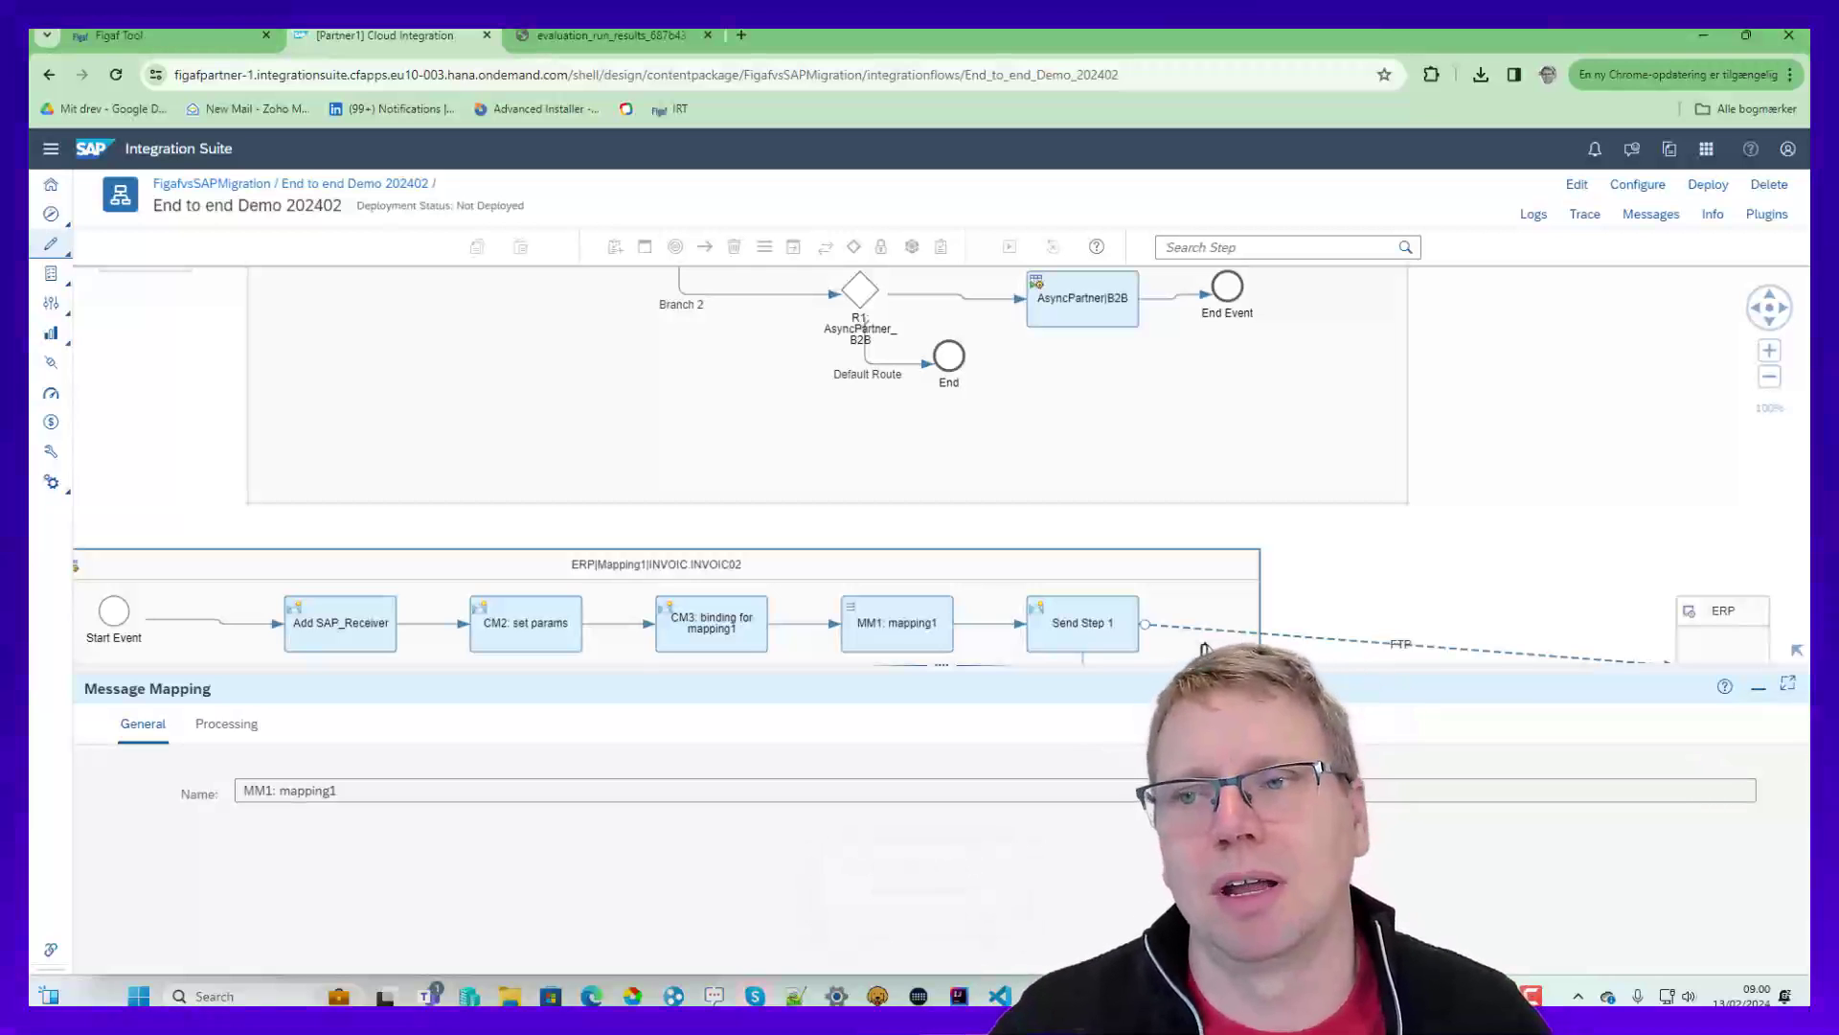
- Deploy the iFlow to the Cloud Integration runtime, dismiss the notice, and return to Figaf Tool
left_click(1709, 186)
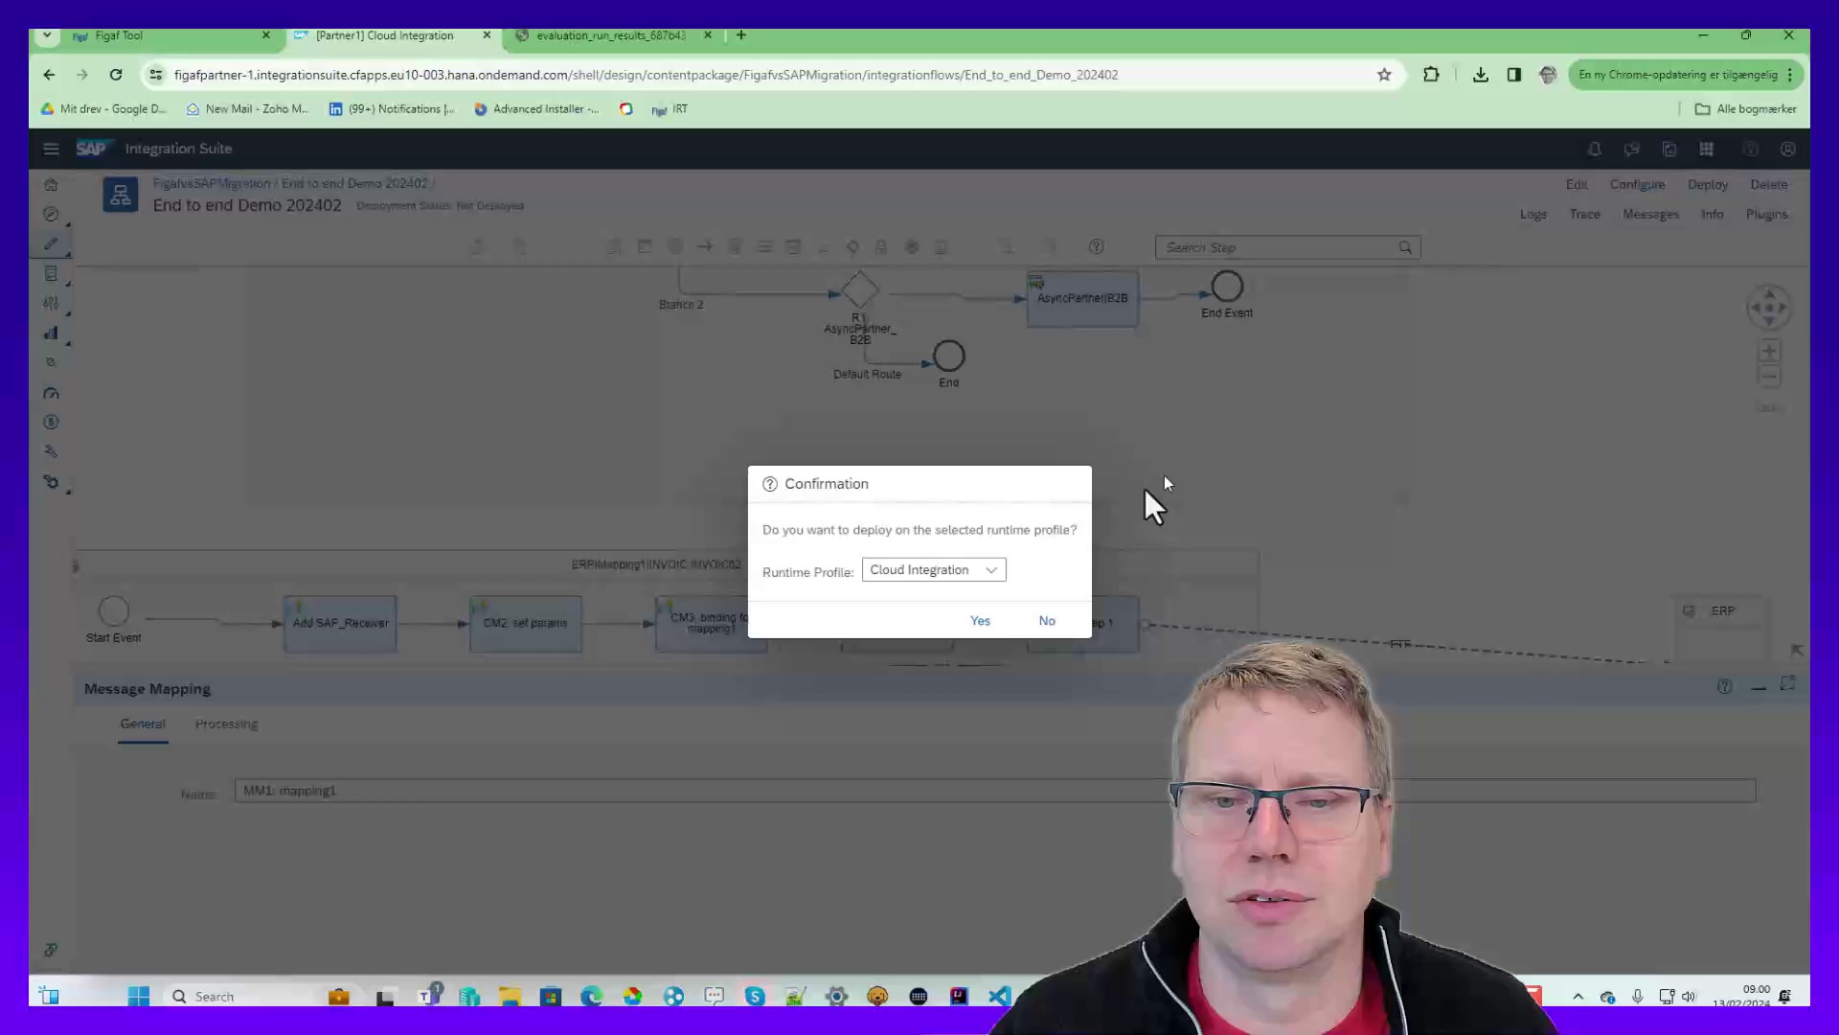
left_click(980, 621)
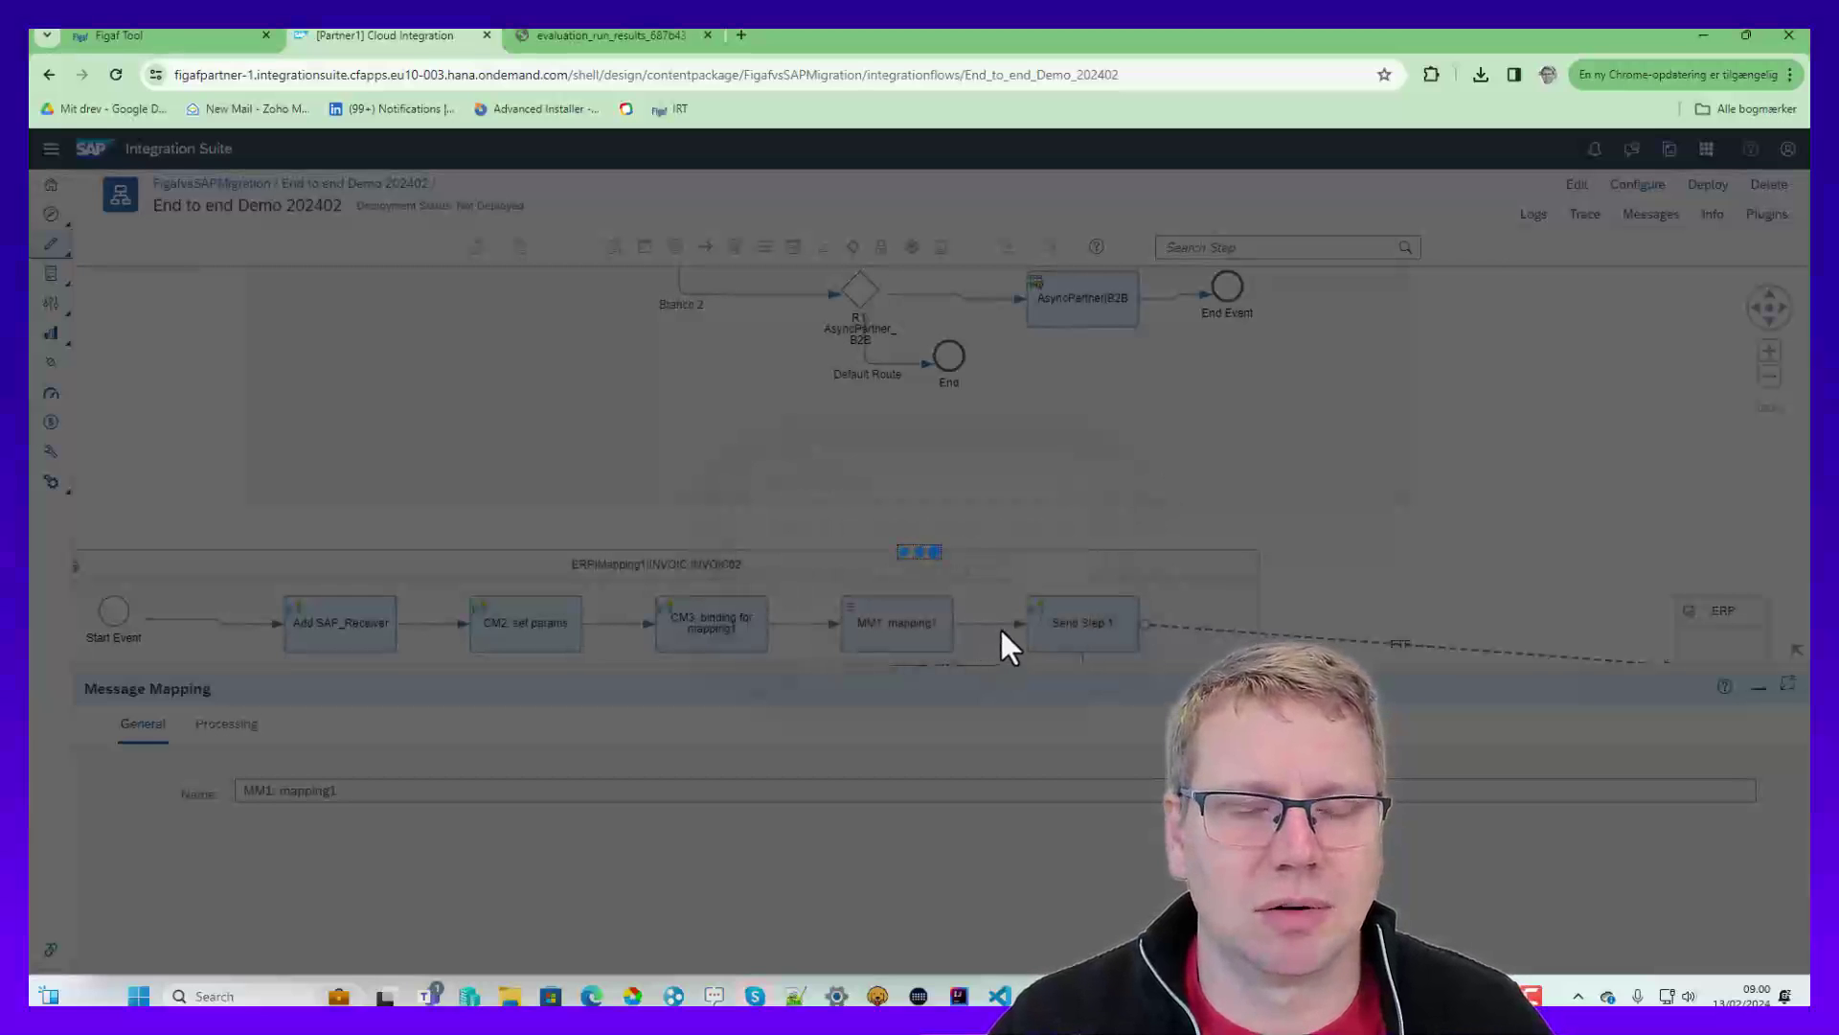
left_click(1049, 597)
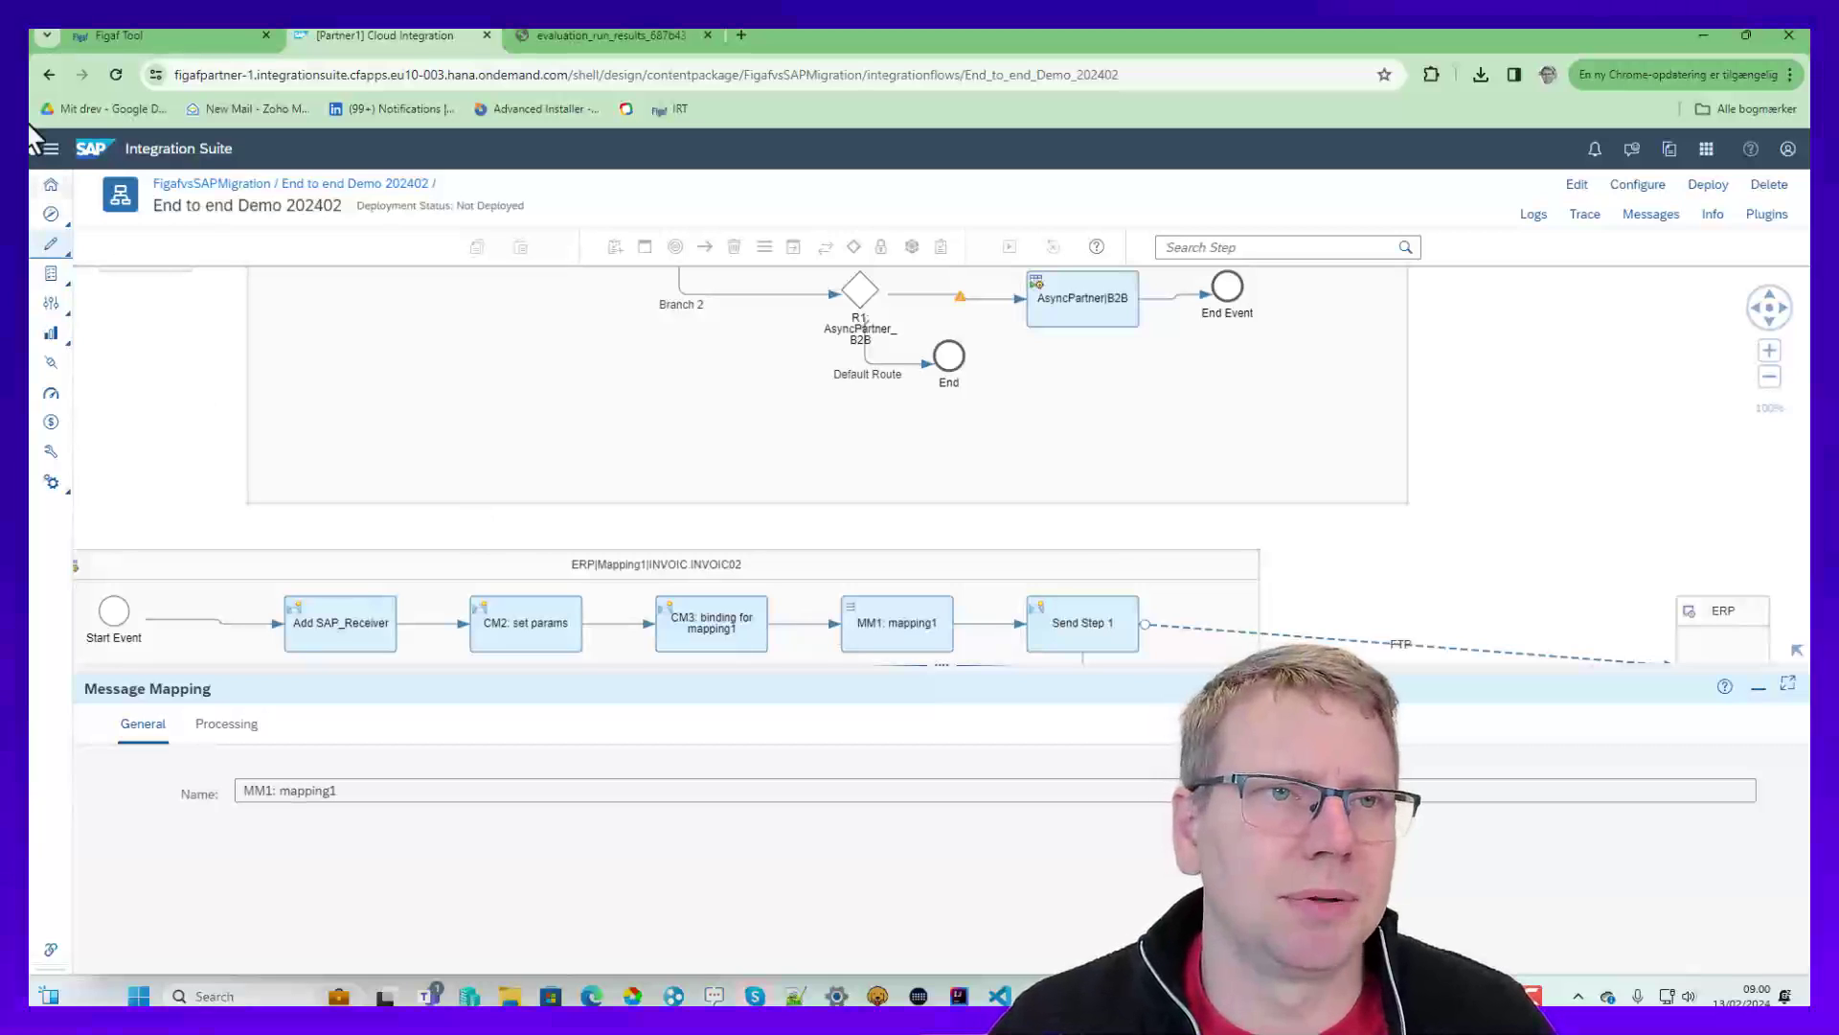
left_click(182, 33)
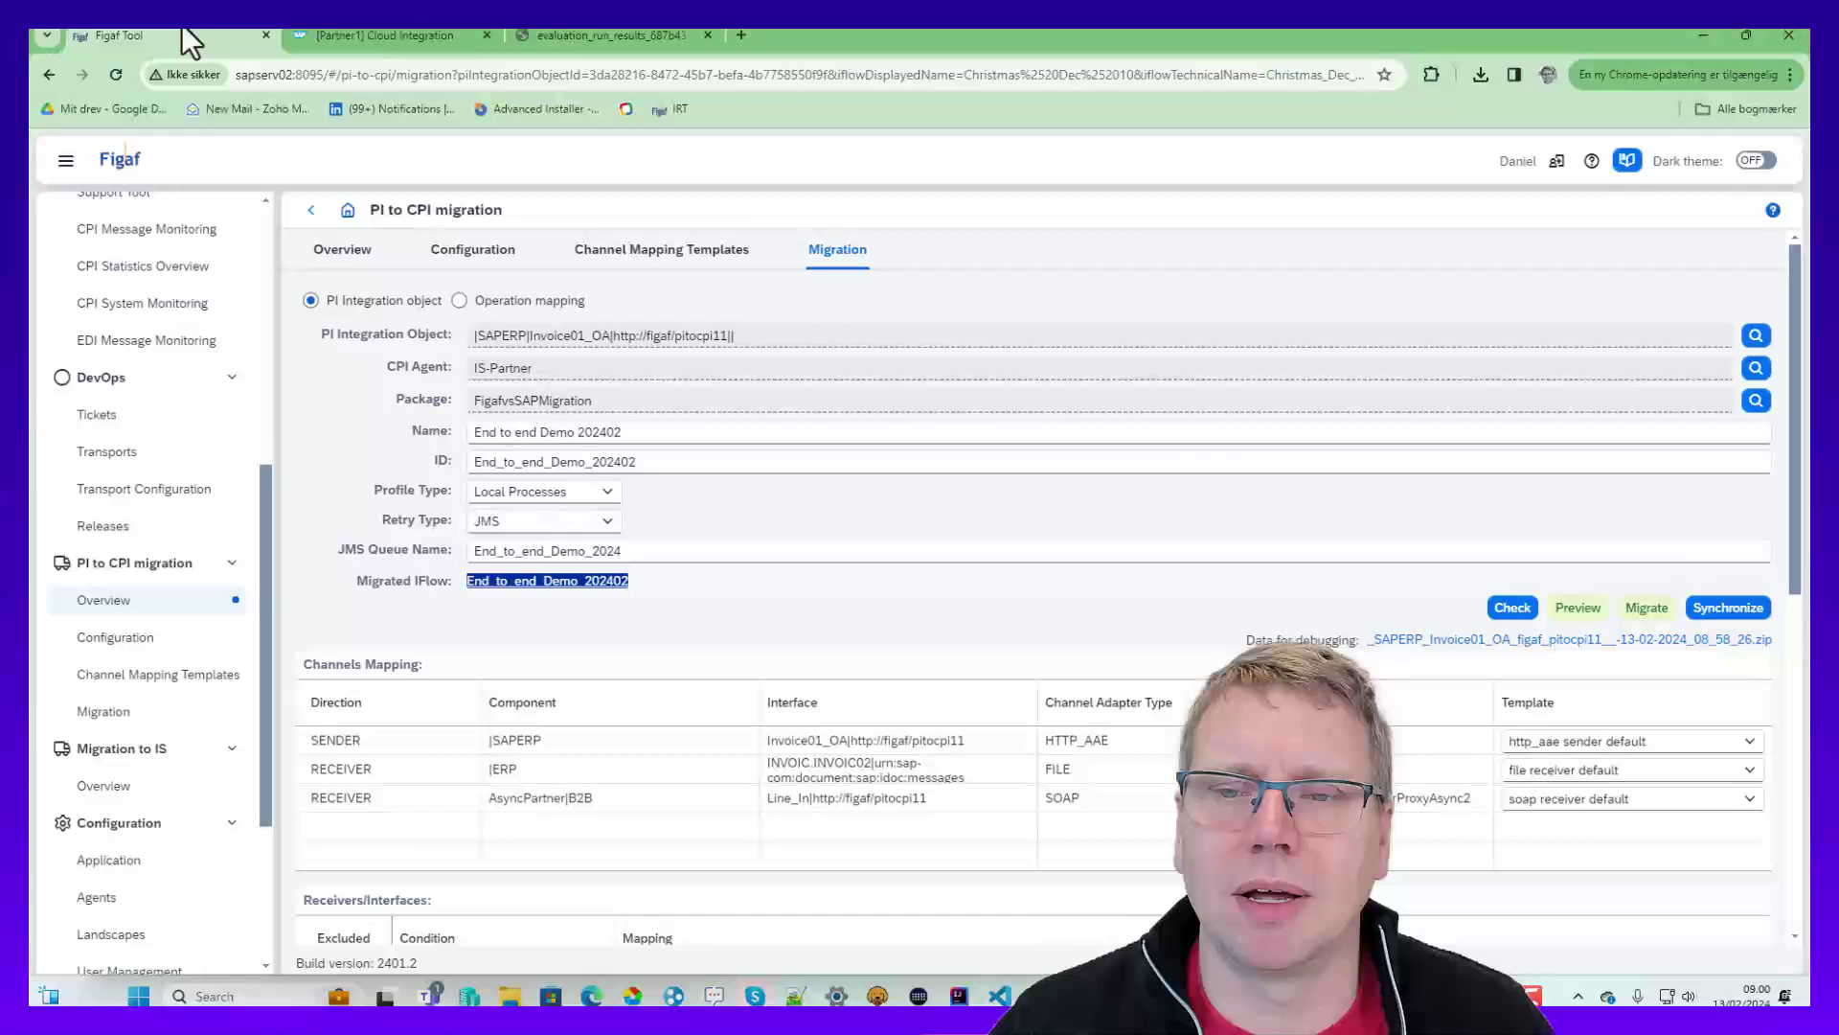
- Synchronize Figaf with the CPI tenant until 577 objects are synced, then close the results
left_click(1728, 607)
left_click(1370, 648)
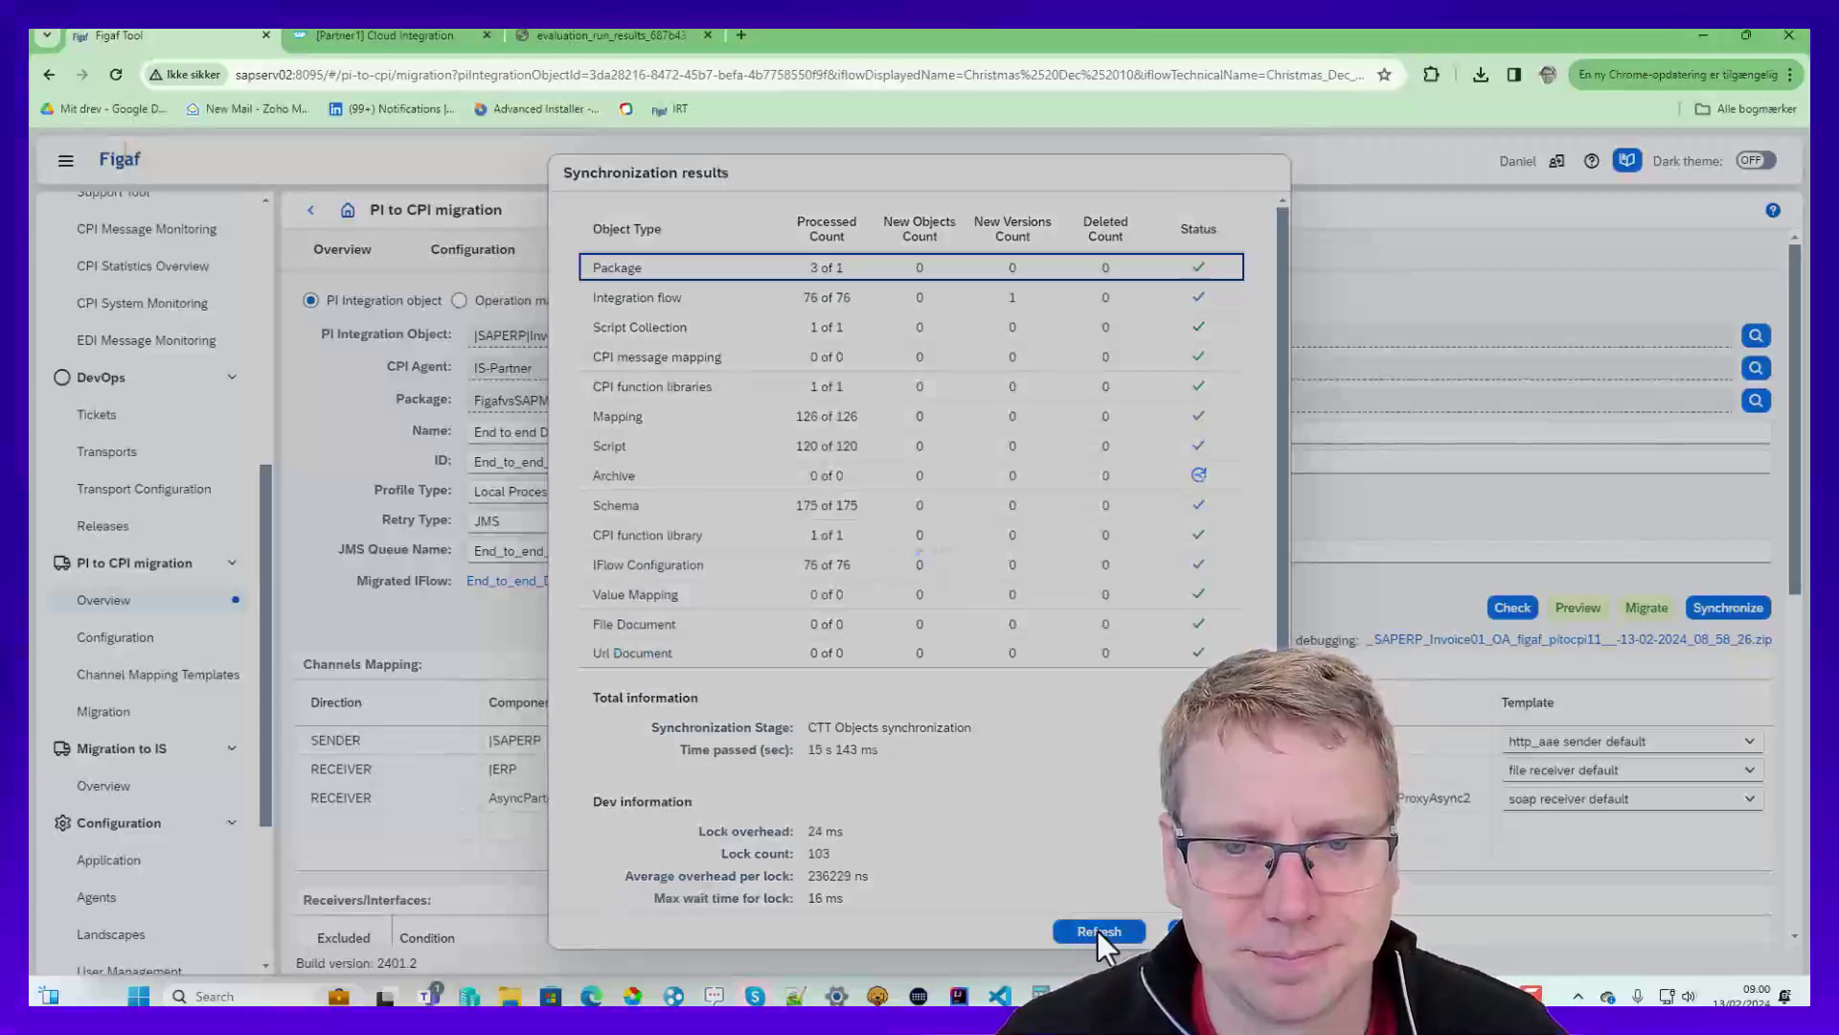
left_click(1096, 930)
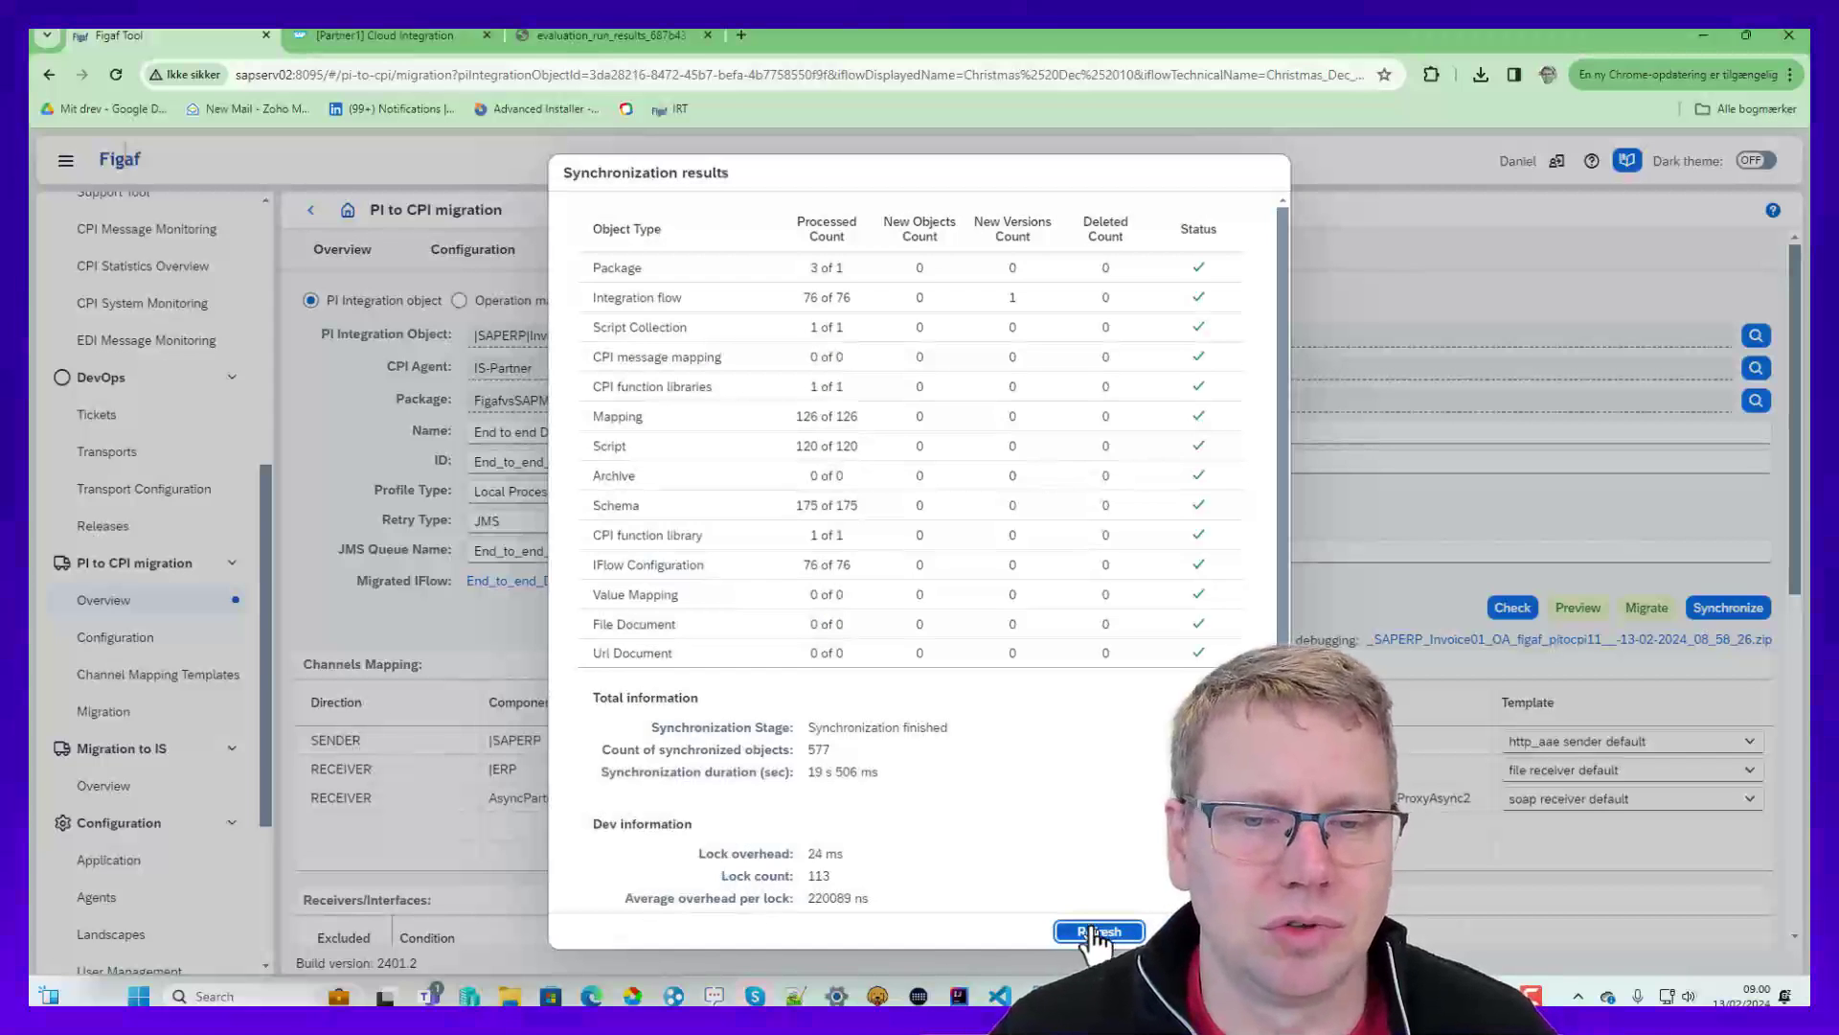
key("Escape")
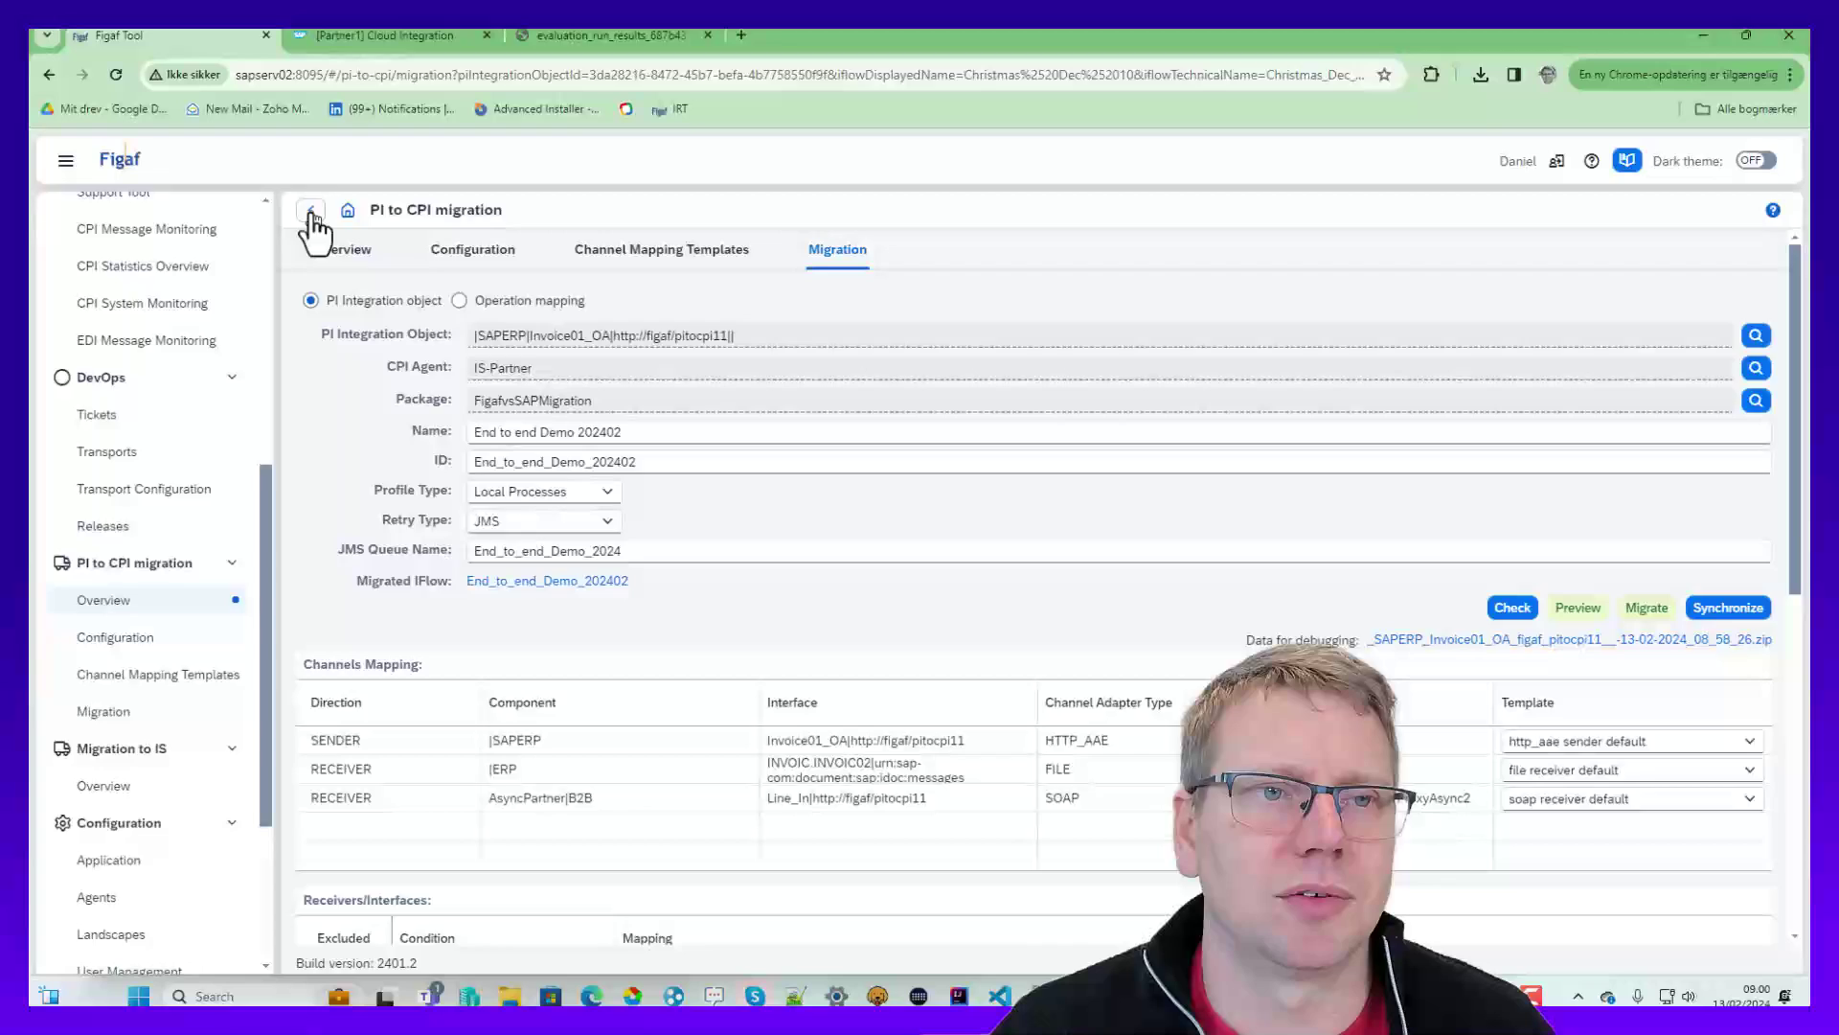
- Back in the migration overview, sort Migrated At descending and select End to end Demo 202402
left_click(311, 213)
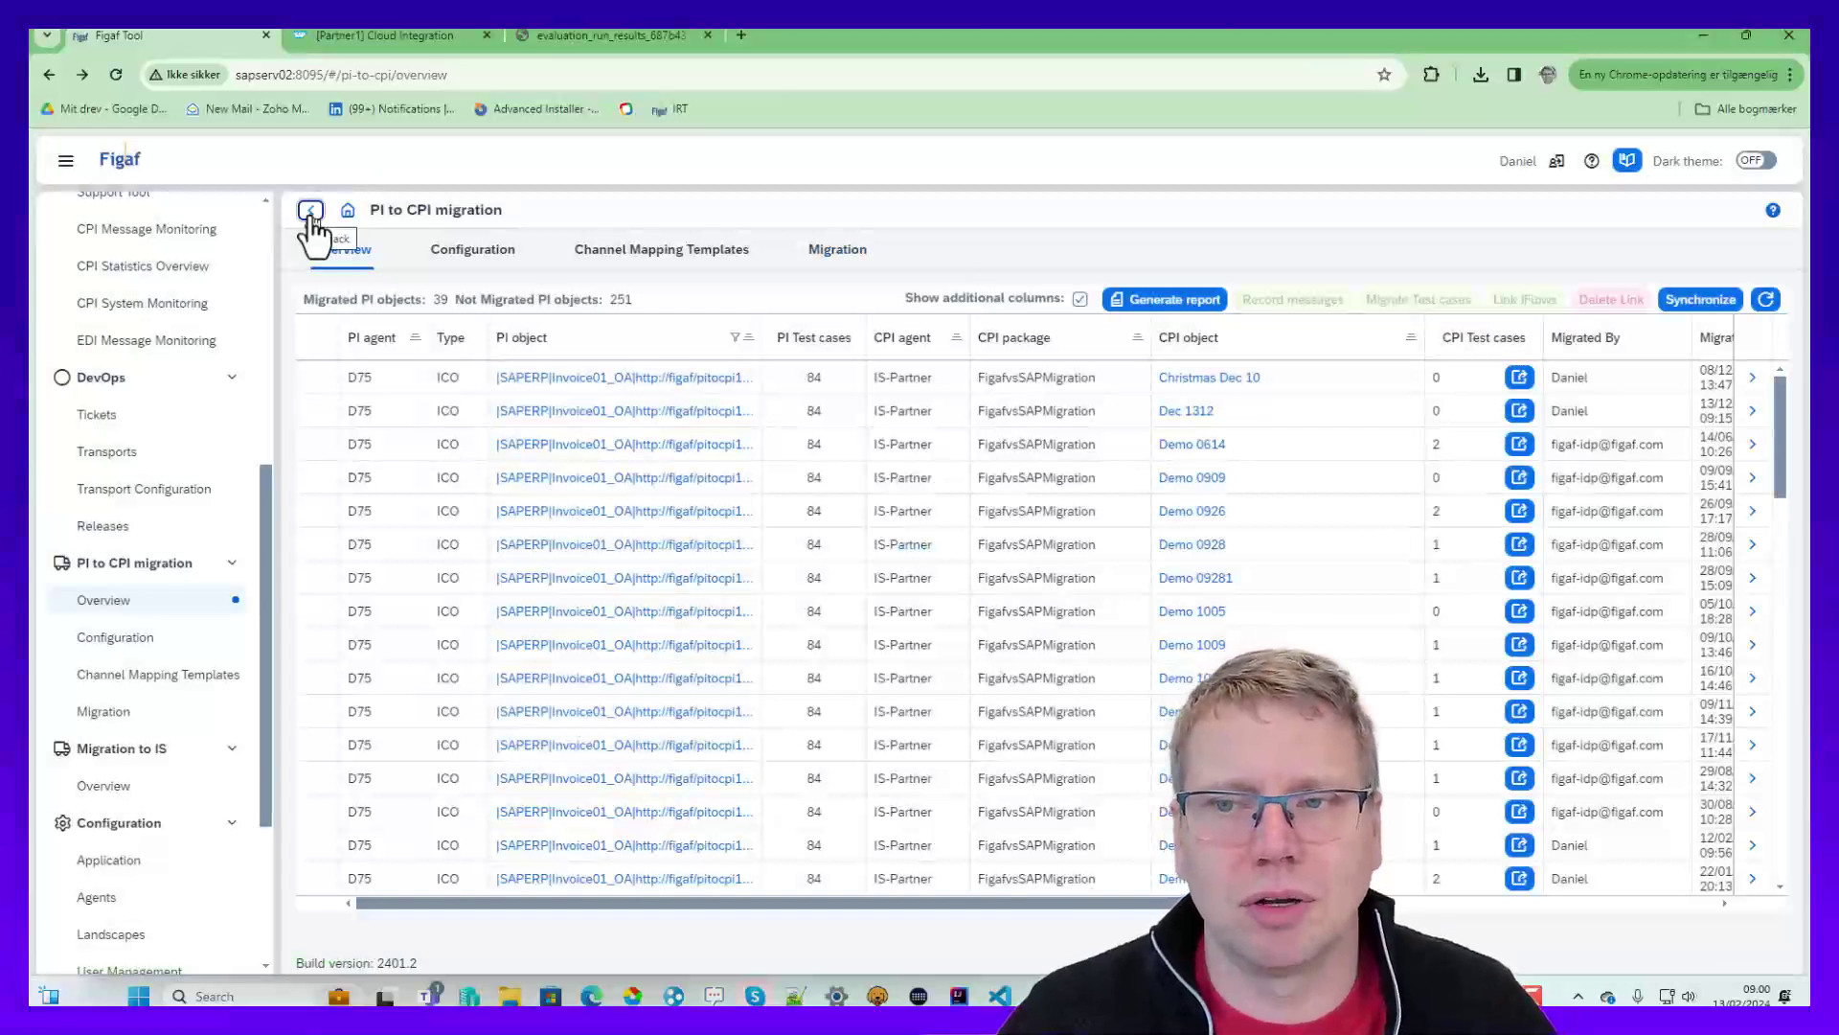
scroll(1039, 623, "right", 2)
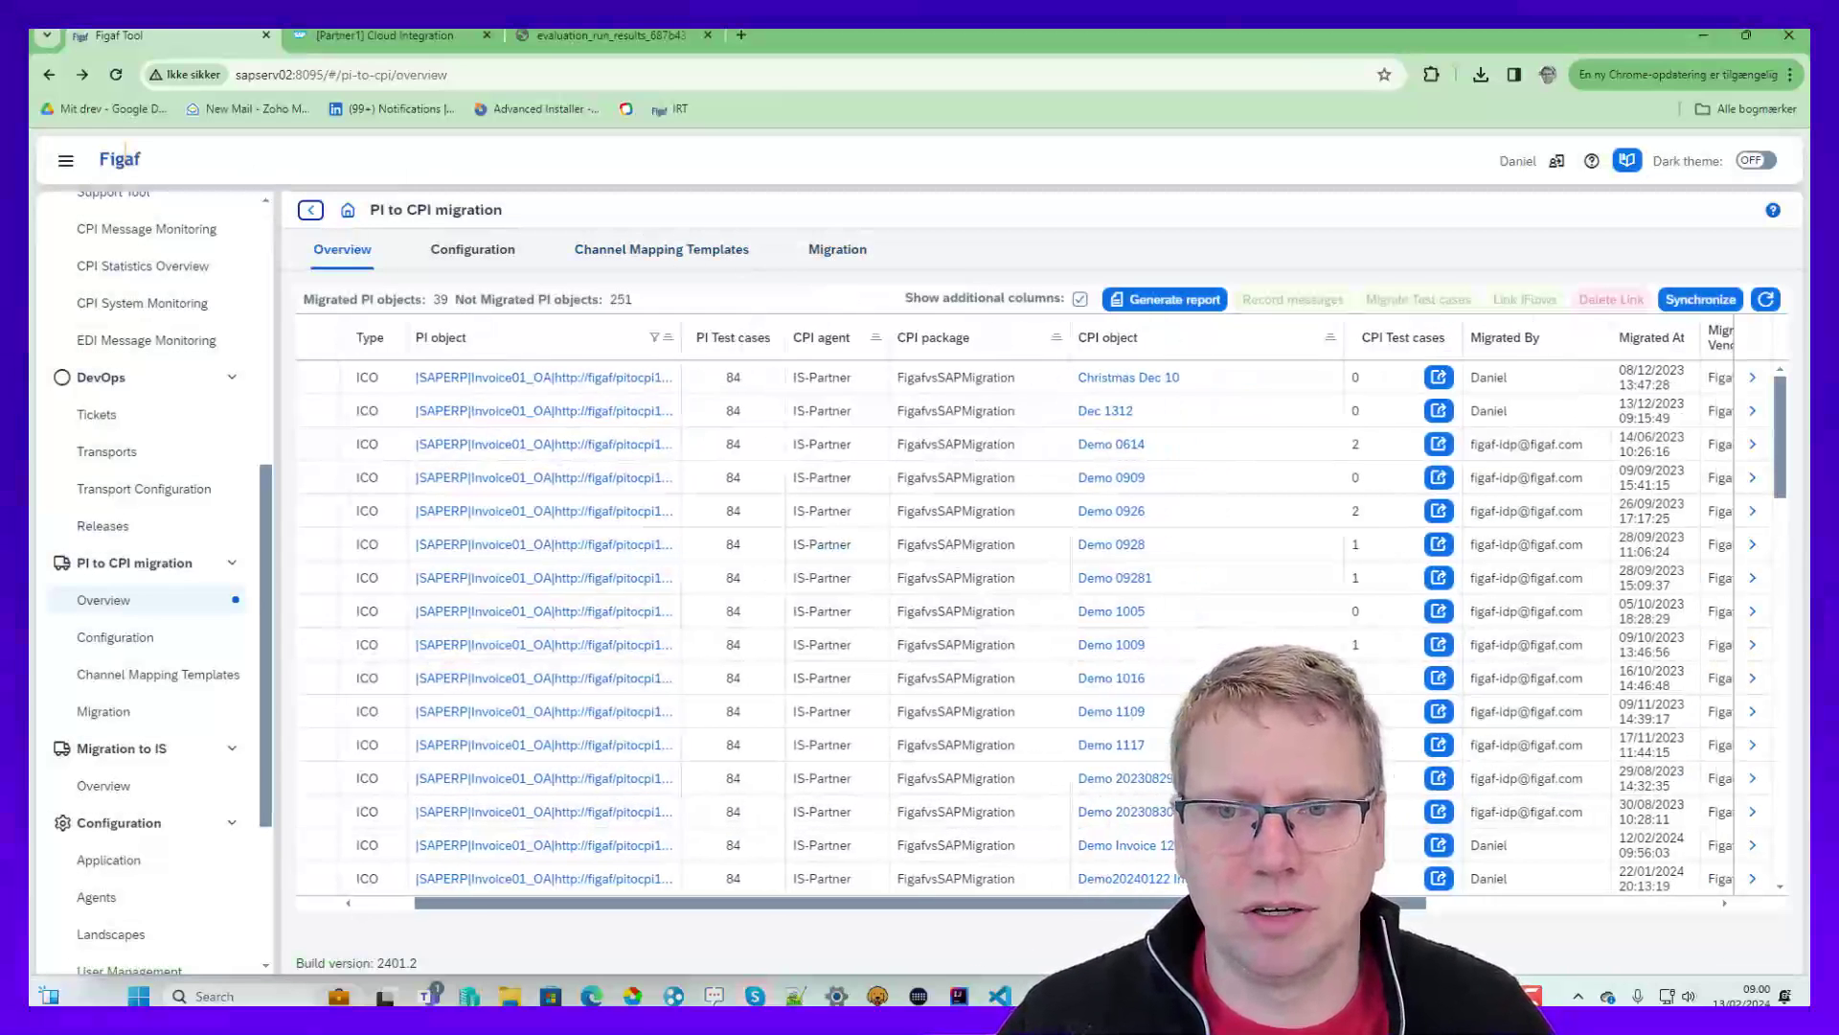
scroll(1453, 867, "right", 2)
left_click(1460, 343)
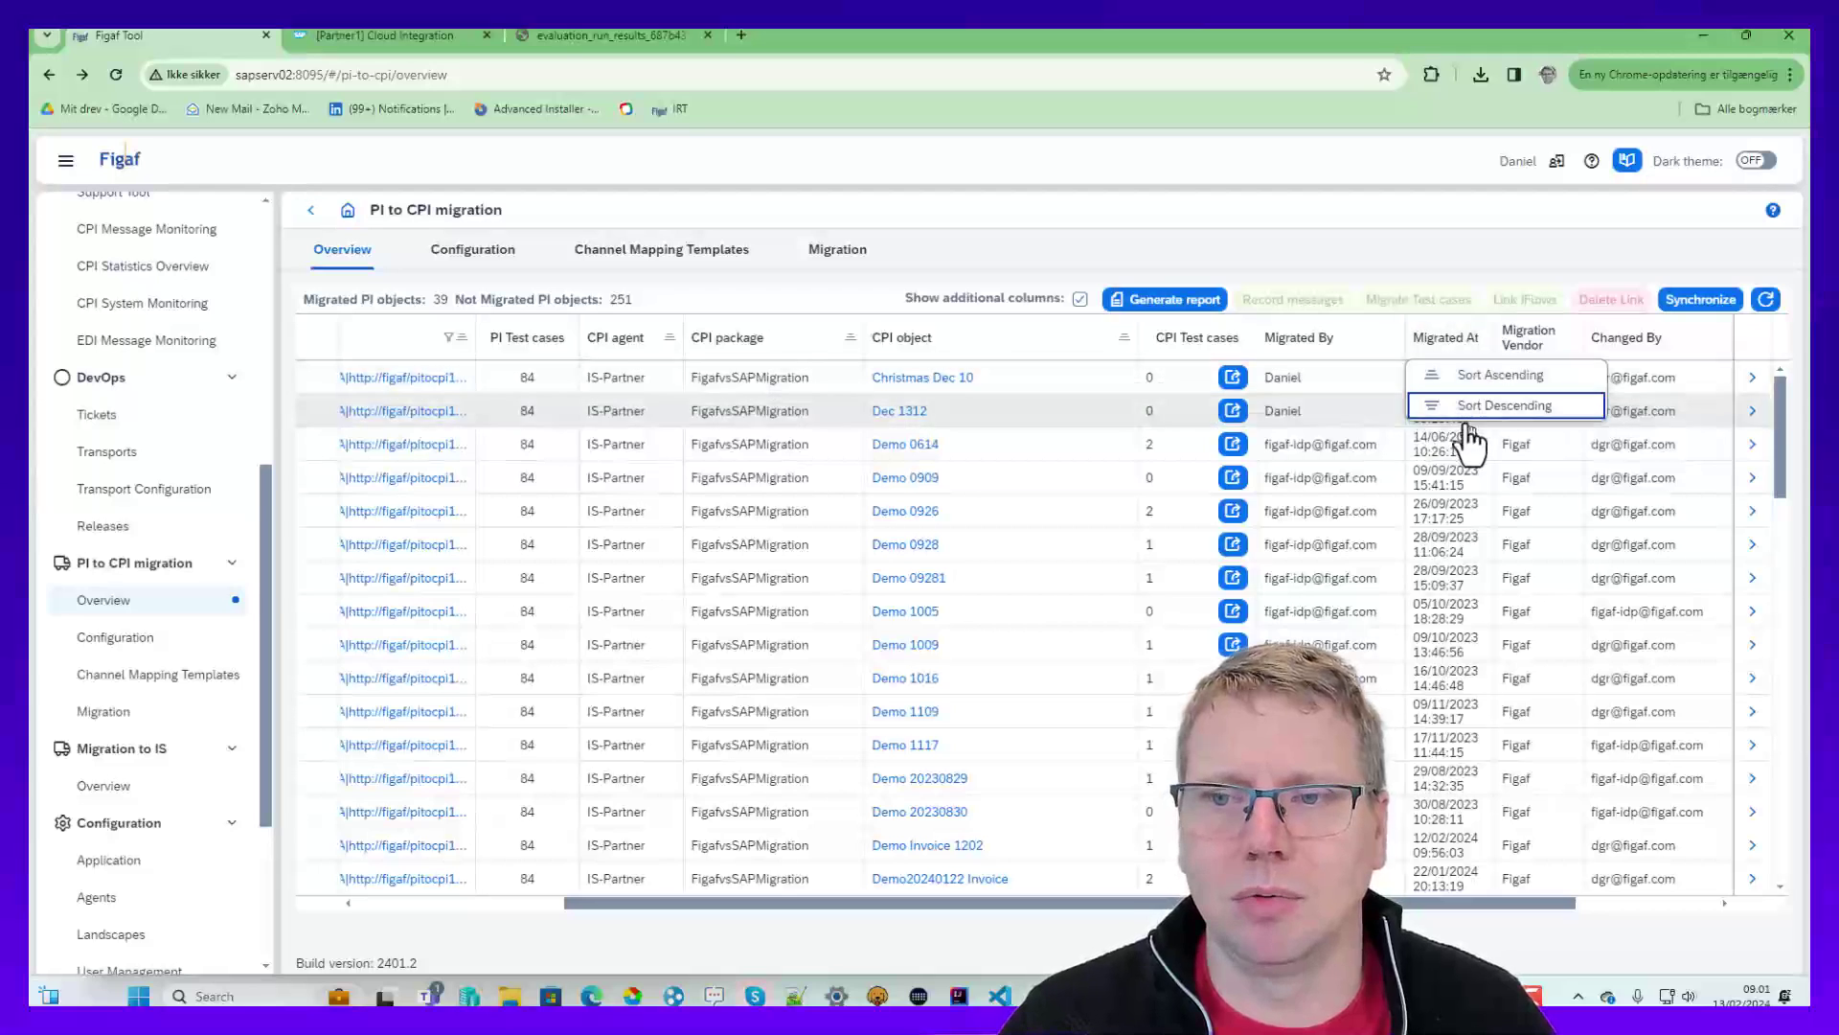
left_click(1479, 406)
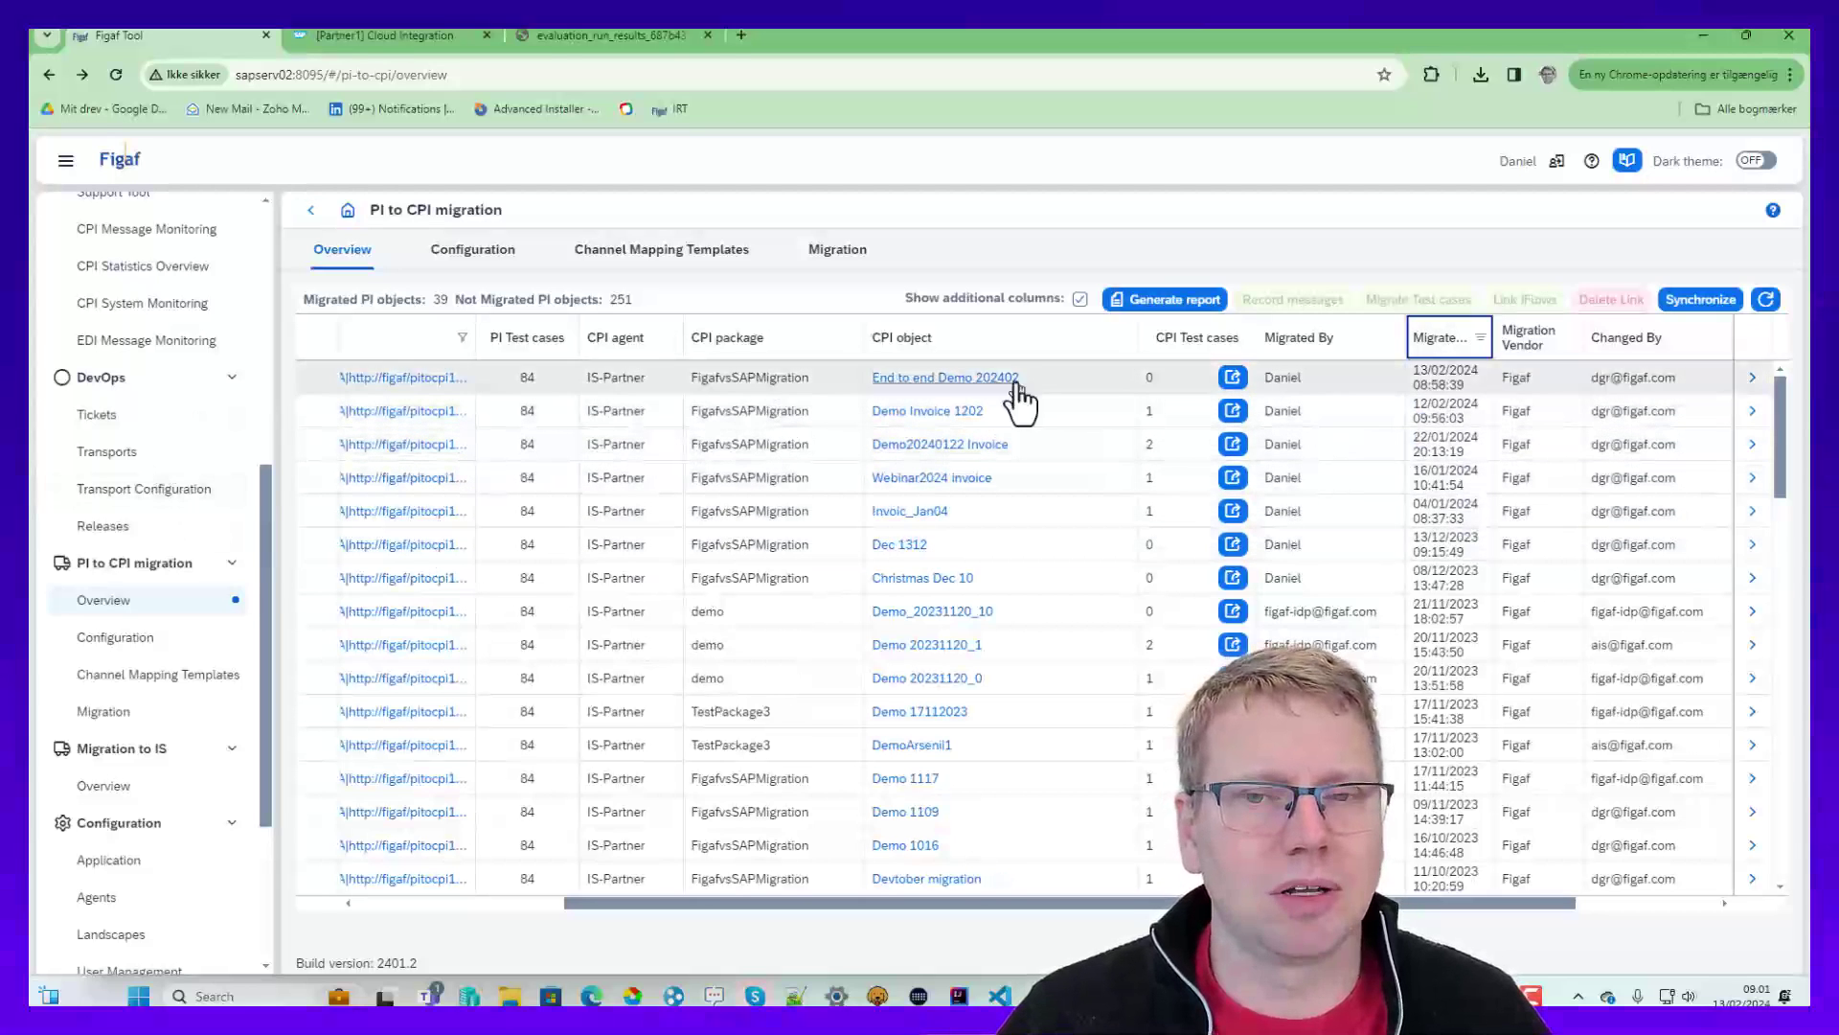
left_click(1132, 377)
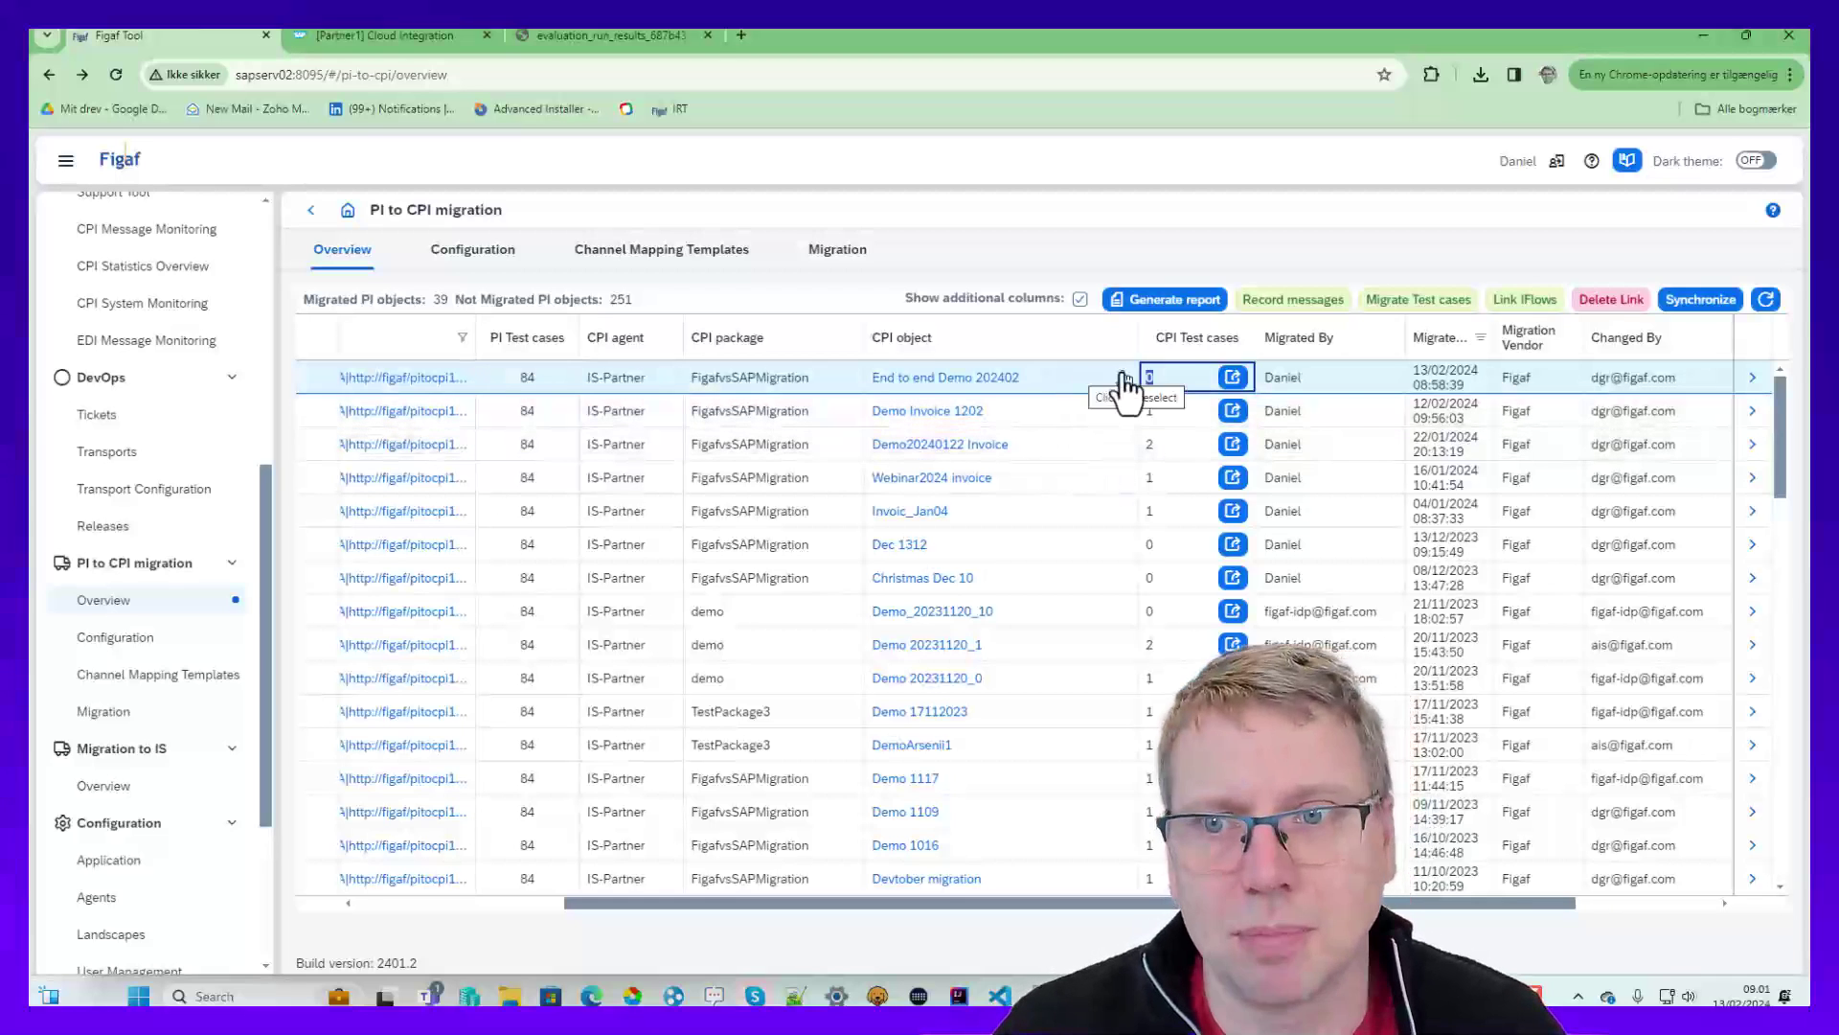
- Migrate the End to end Demo test case into the existing End to end Demo test suite
left_click(1388, 311)
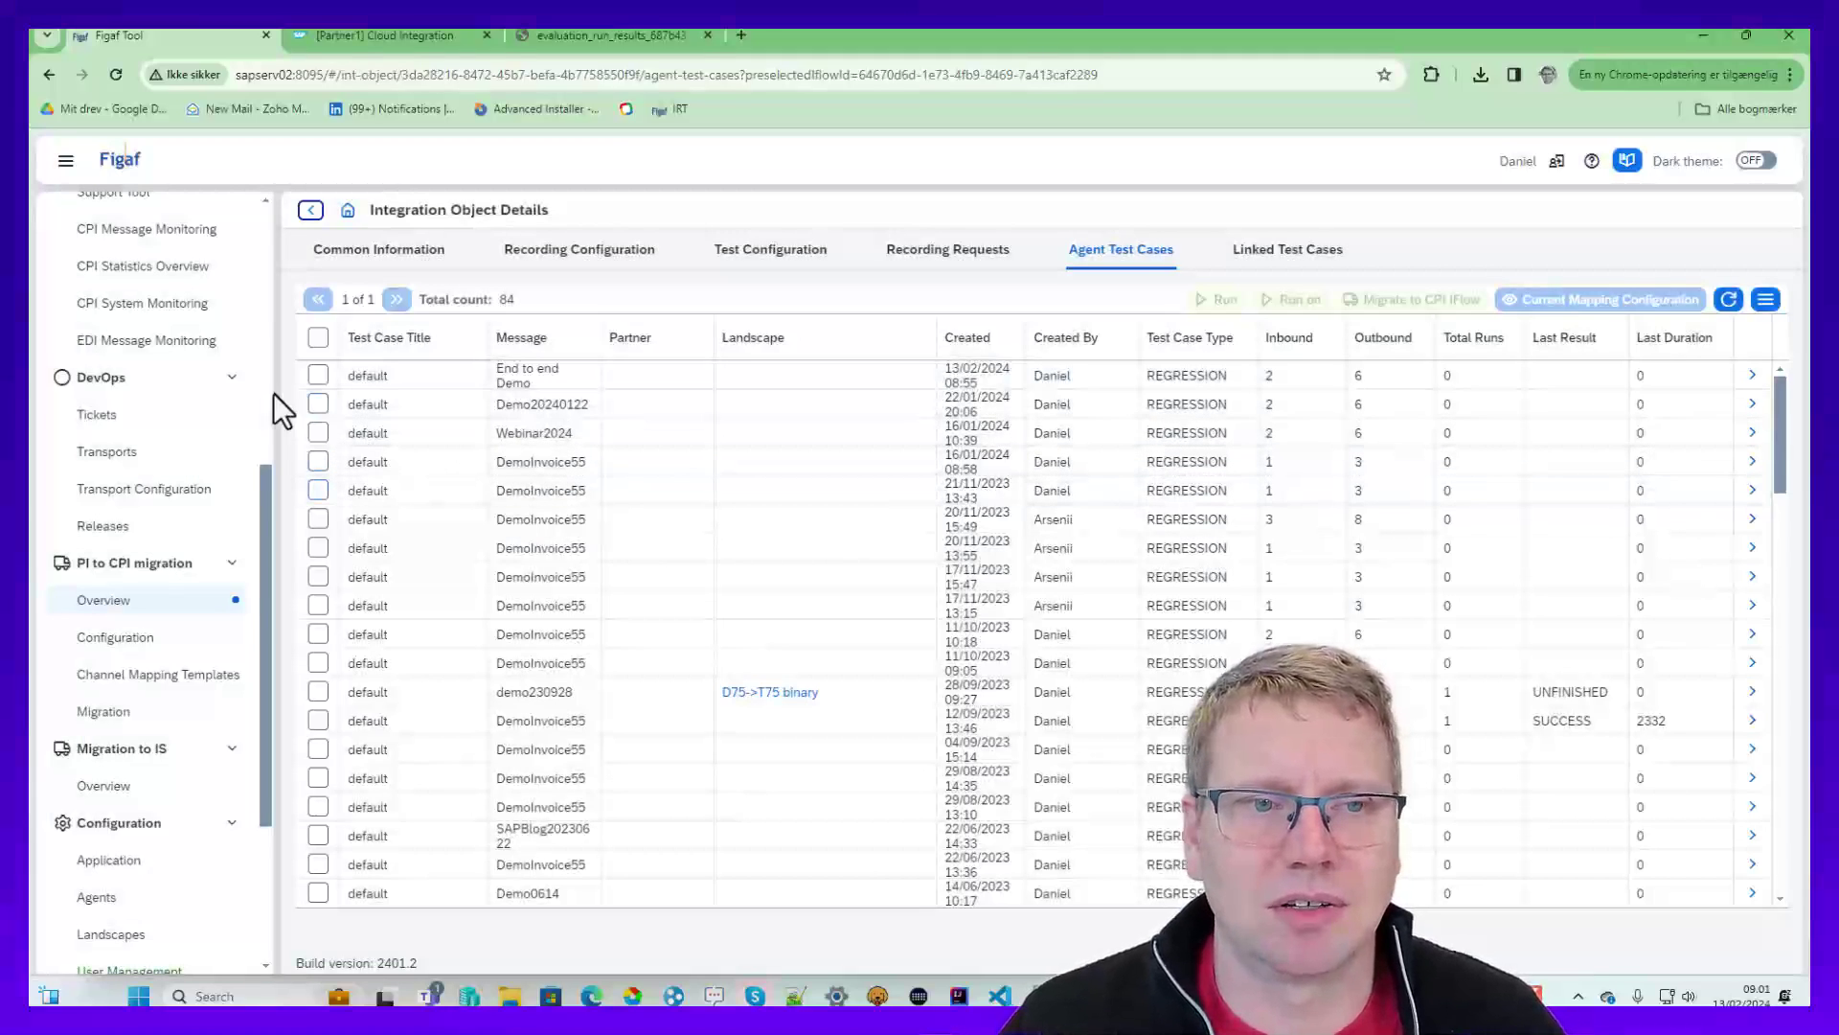
left_click(317, 375)
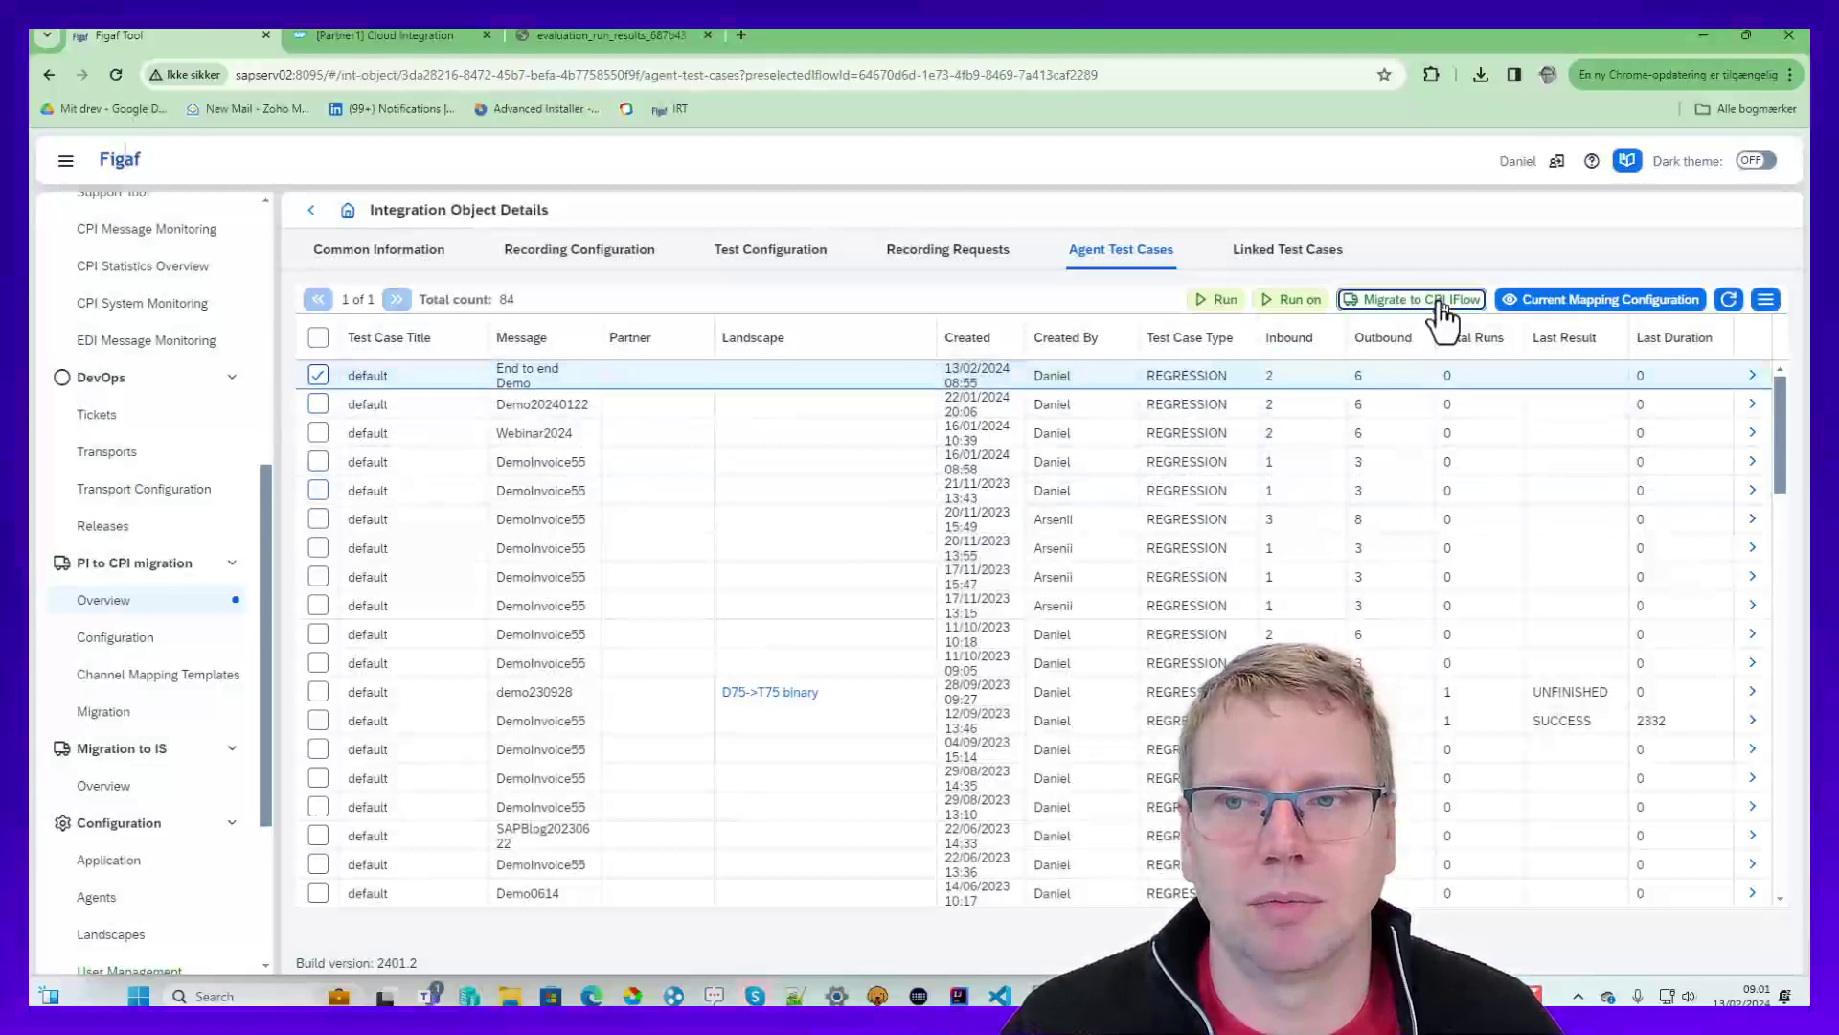
left_click(1437, 303)
left_click(160, 390)
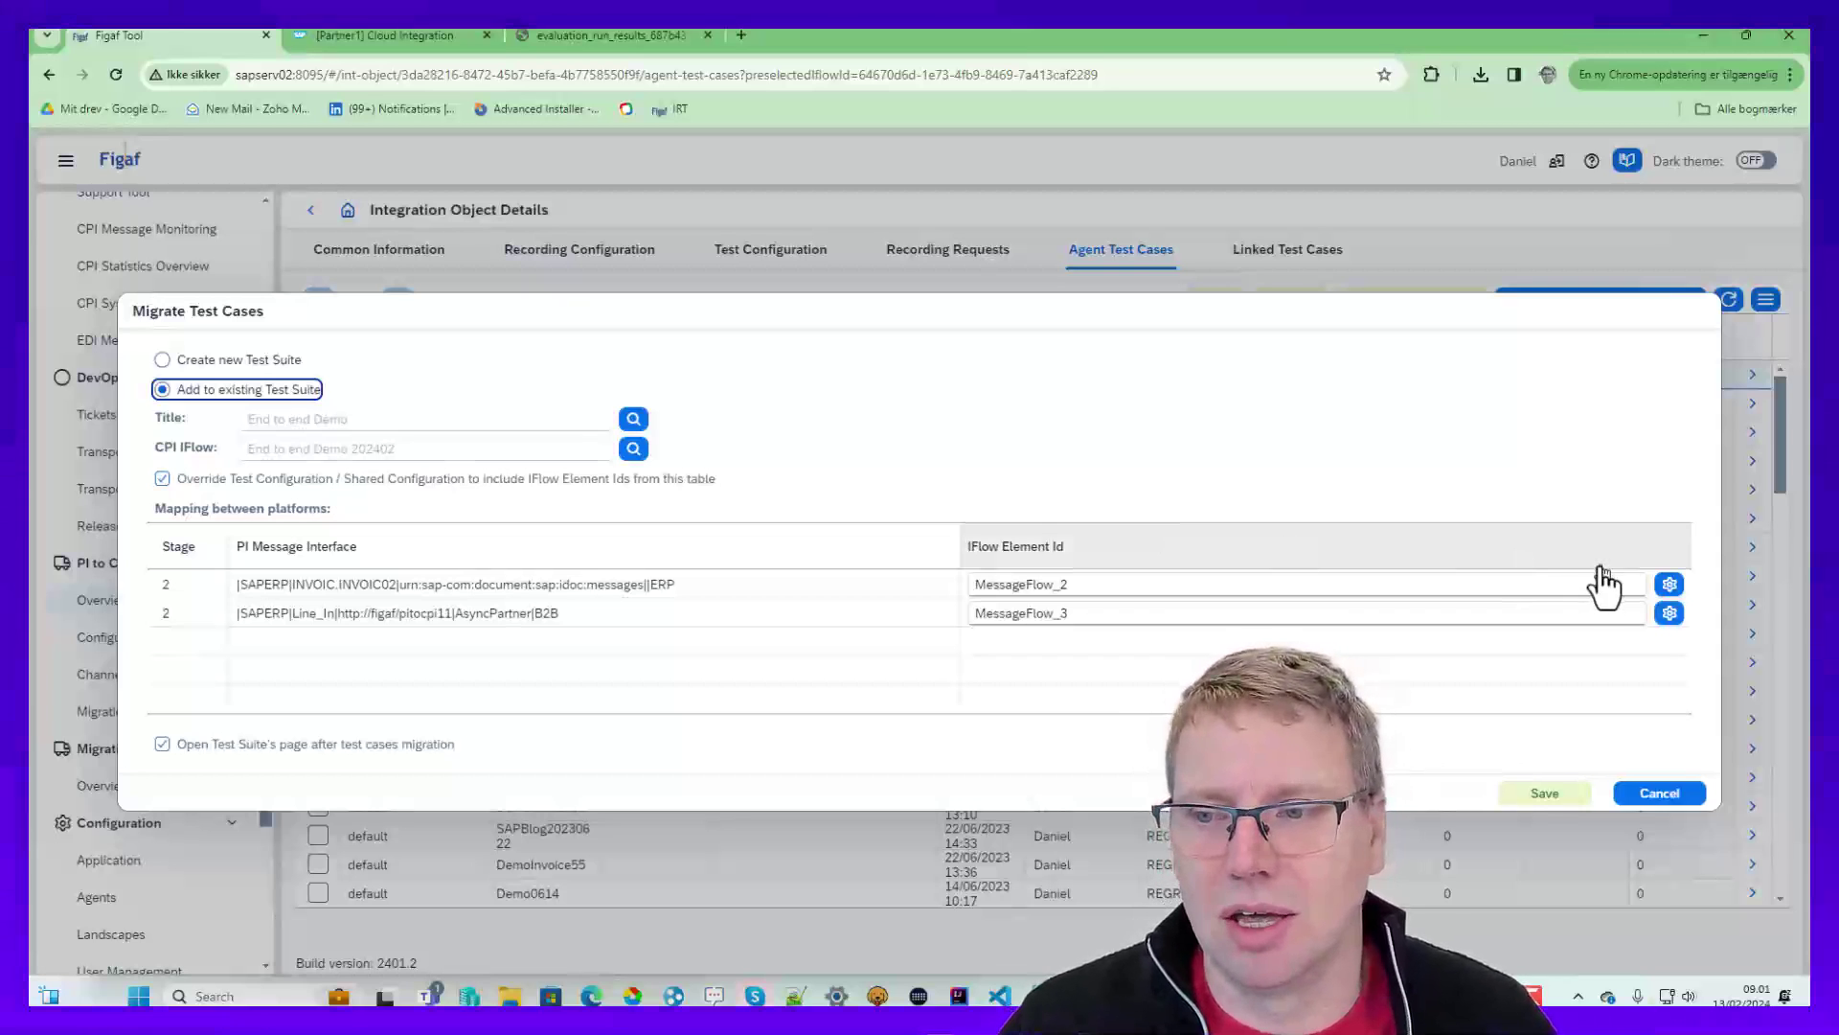
- Inspect the MessageFlow_2 iFlow model's Request-Reply step, then save and confirm the test case migration
left_click(1668, 583)
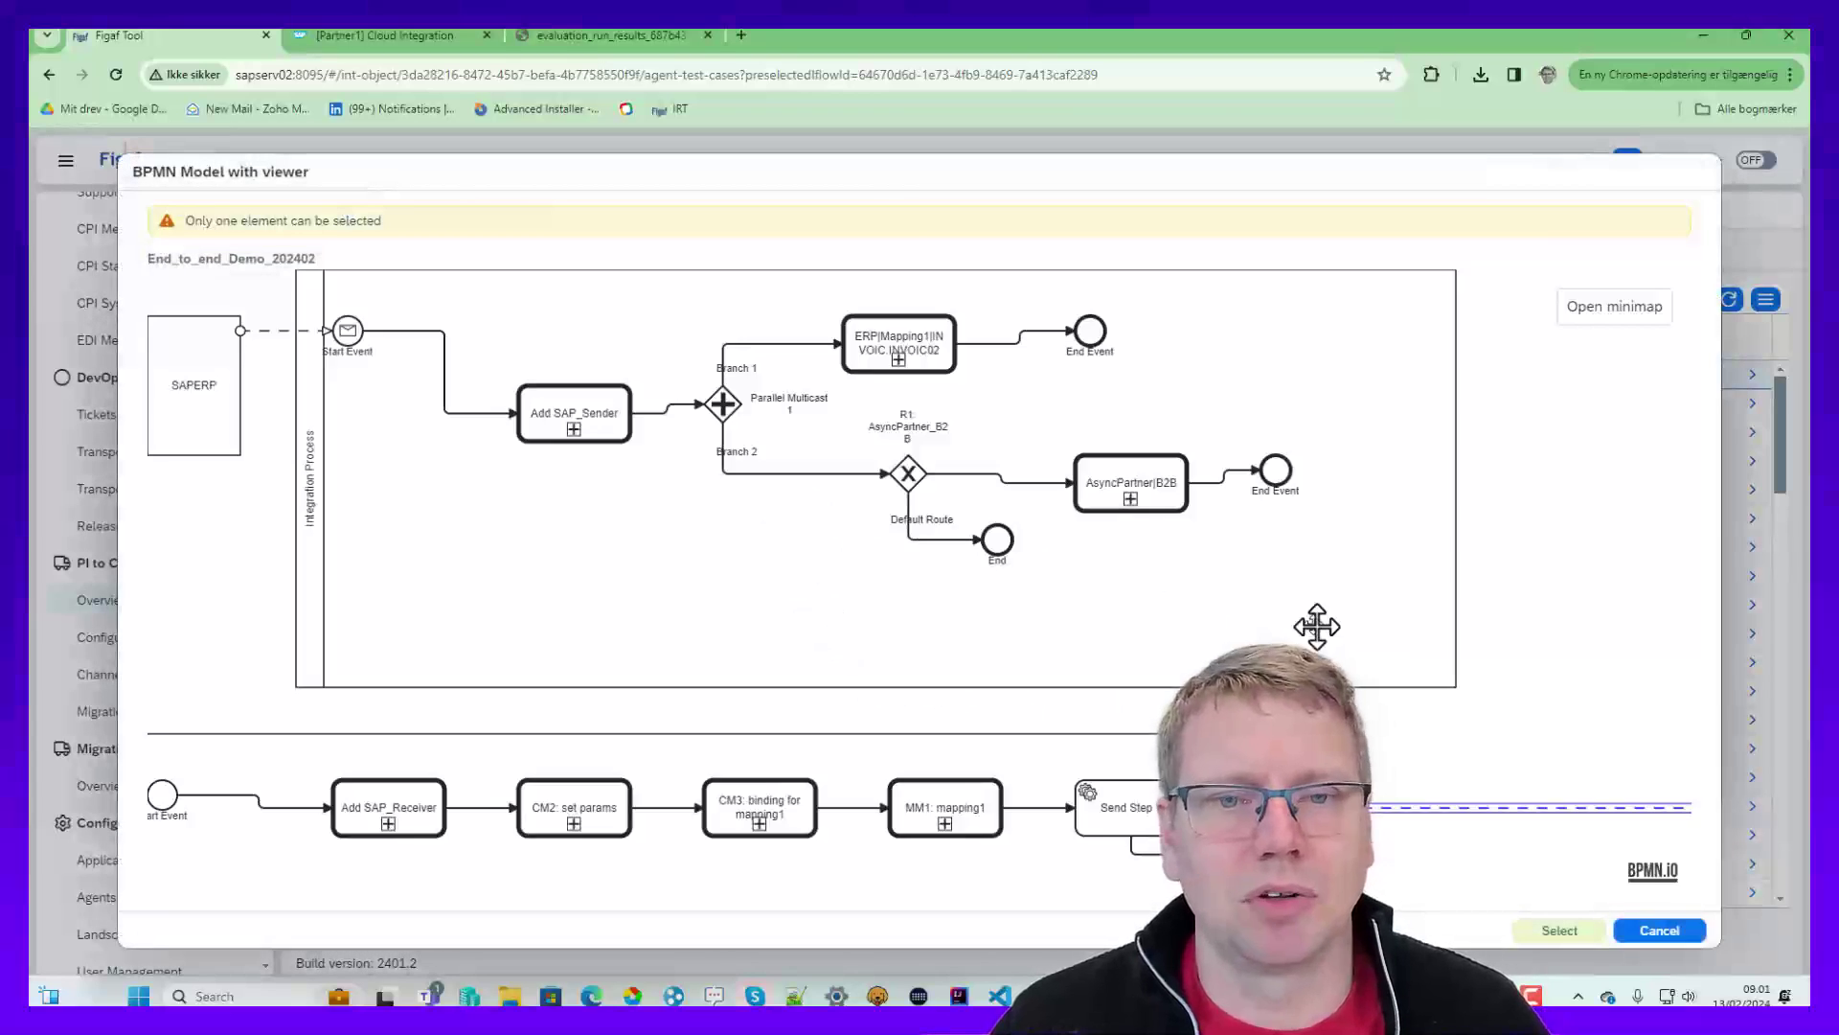
scroll(1313, 623, "down", 5)
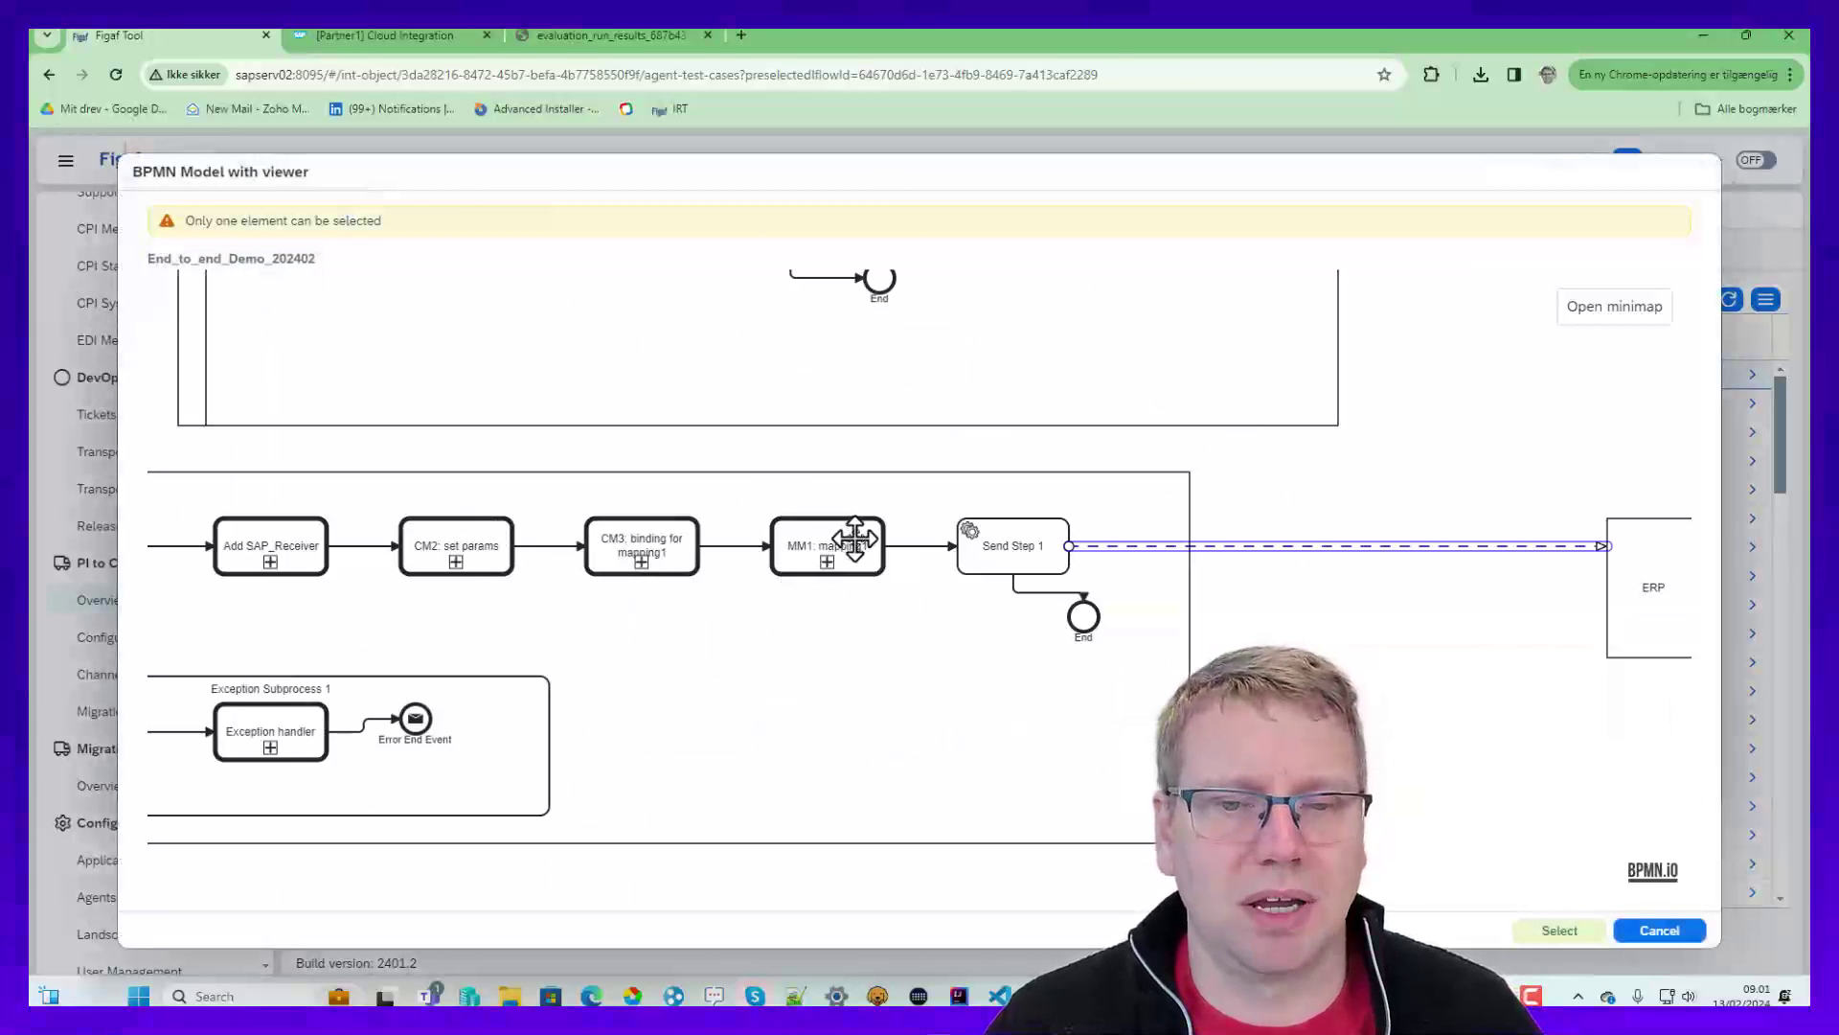
scroll(1211, 645, "down", 5)
left_click_drag(1237, 684, 887, 628)
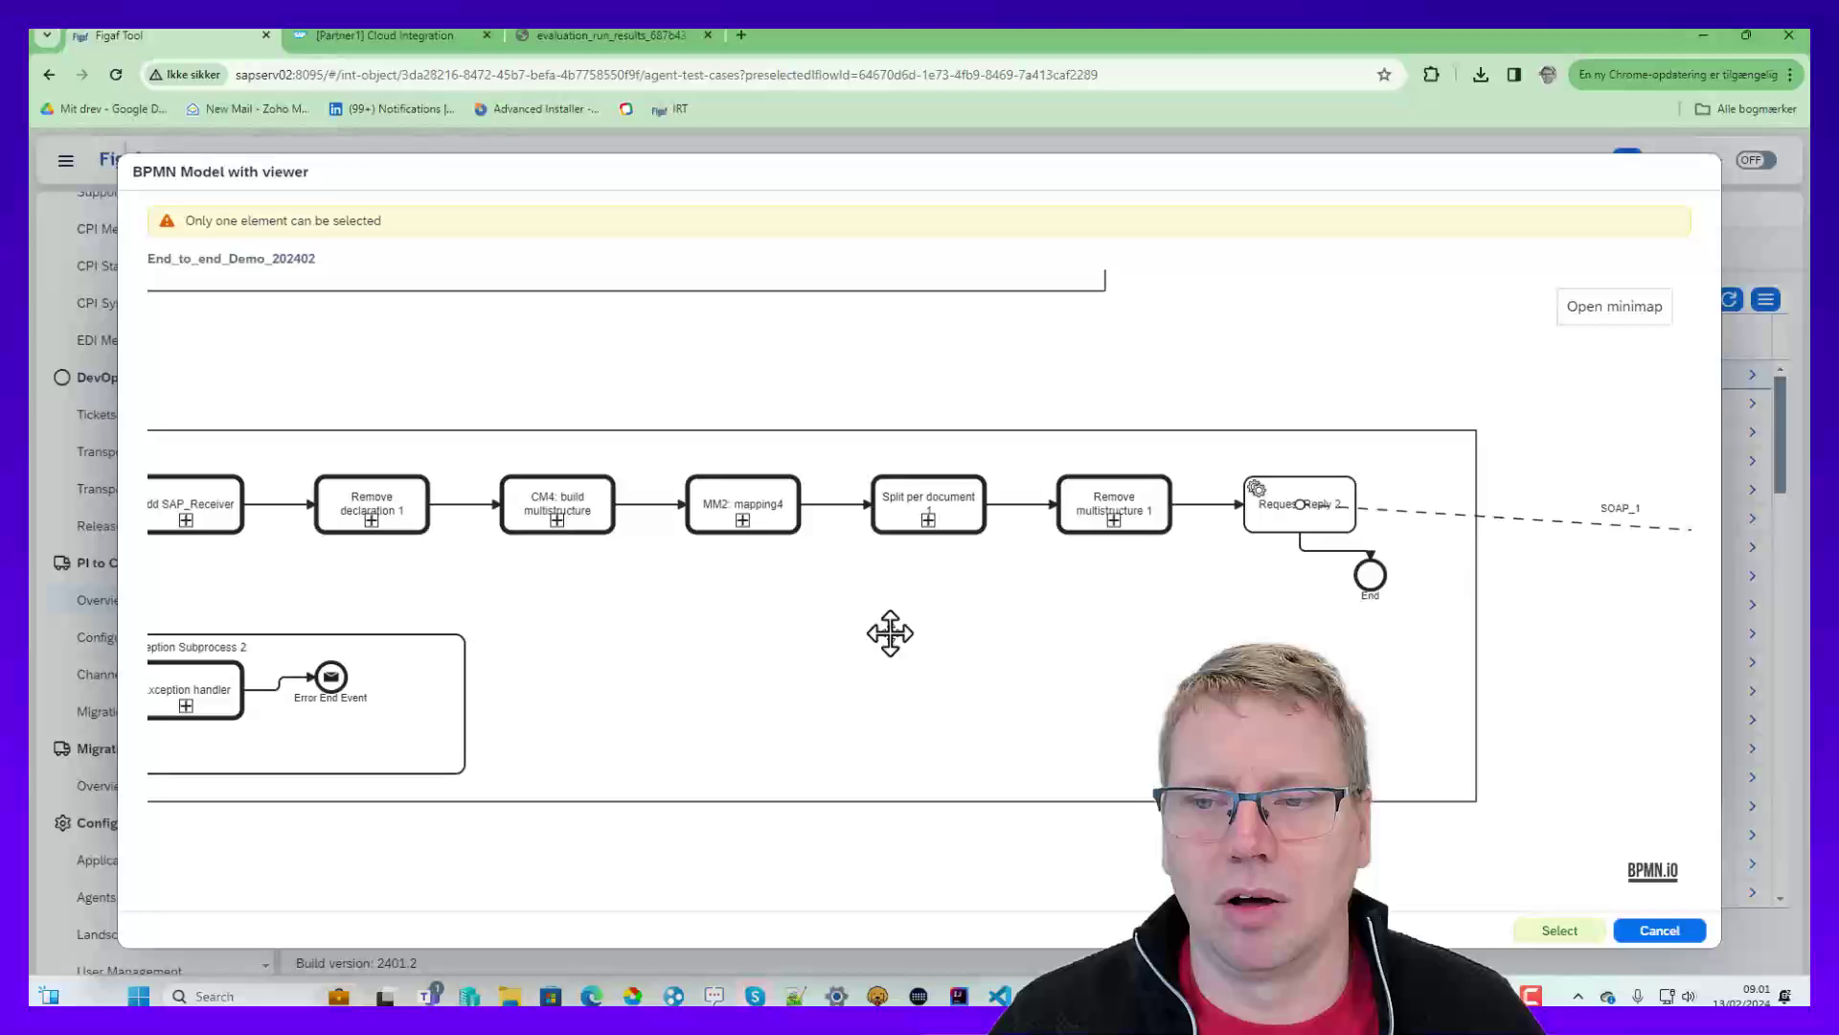
left_click(1688, 934)
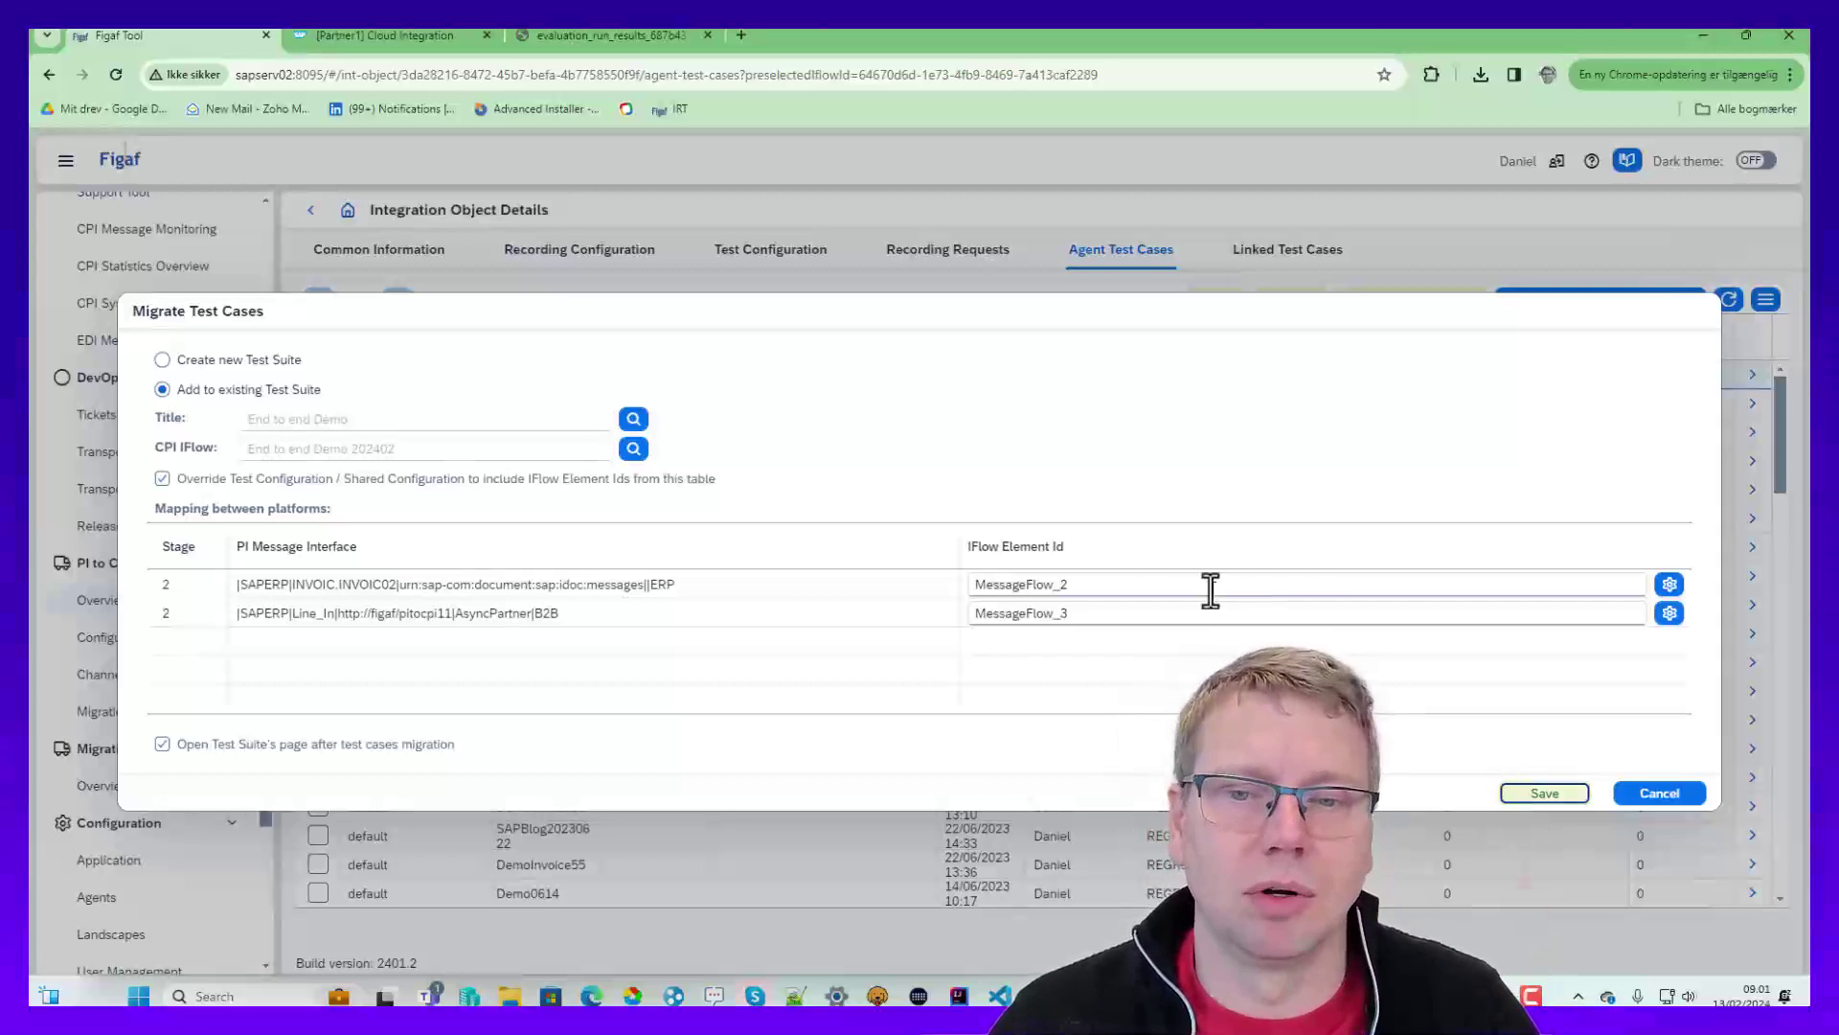
left_click(1523, 795)
left_click(1401, 613)
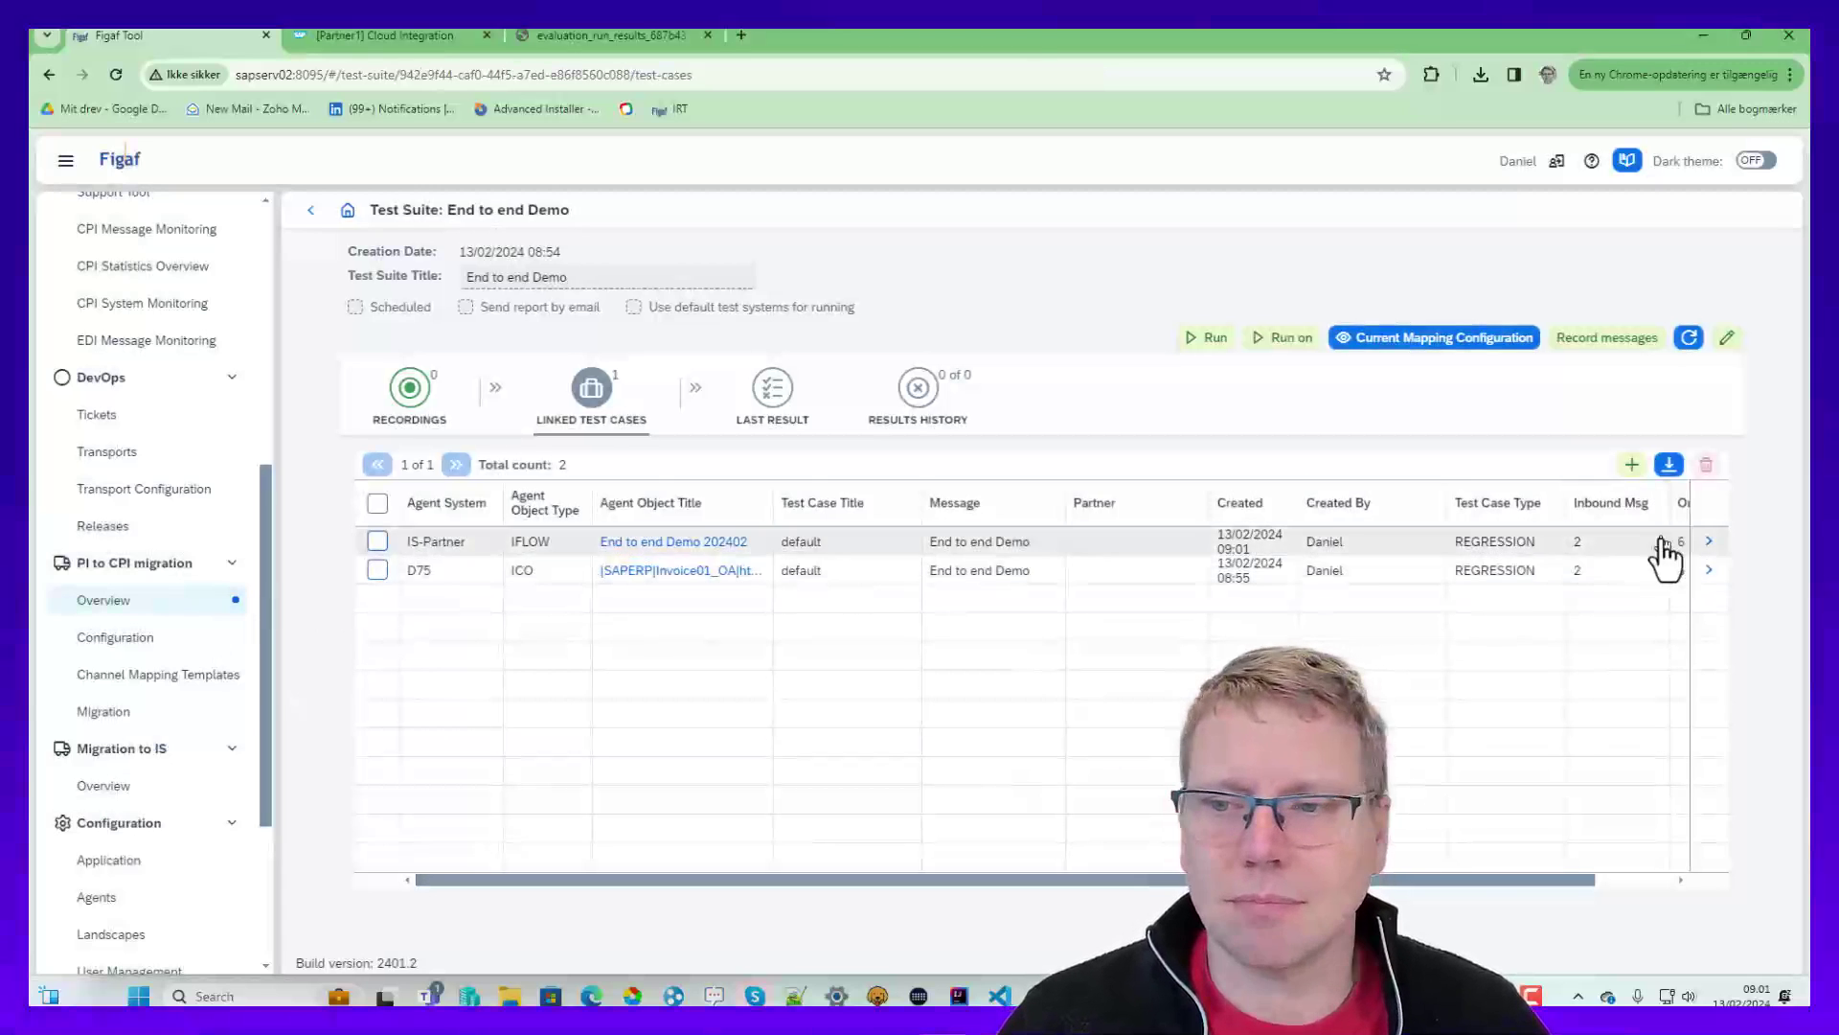
- Run the migrated test case and request the missing testing license for End_to_end_Demo_202402
left_click(1711, 541)
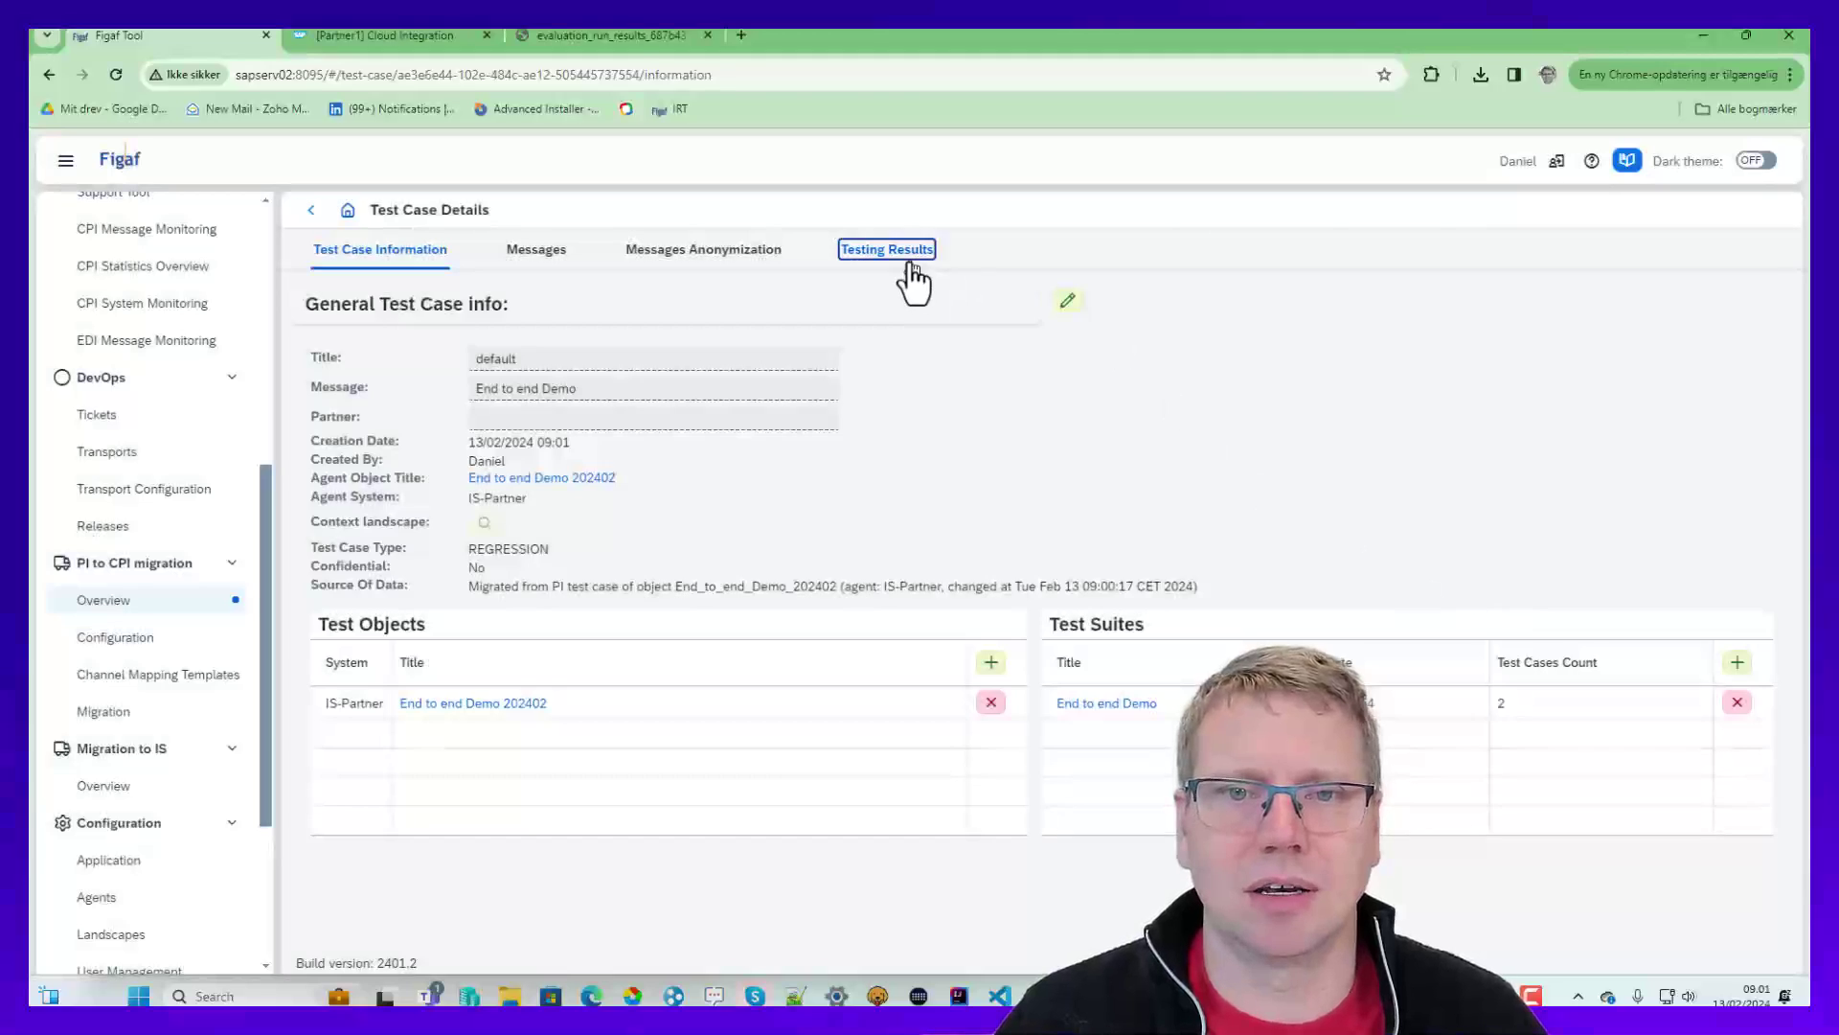
left_click(910, 251)
left_click(1442, 300)
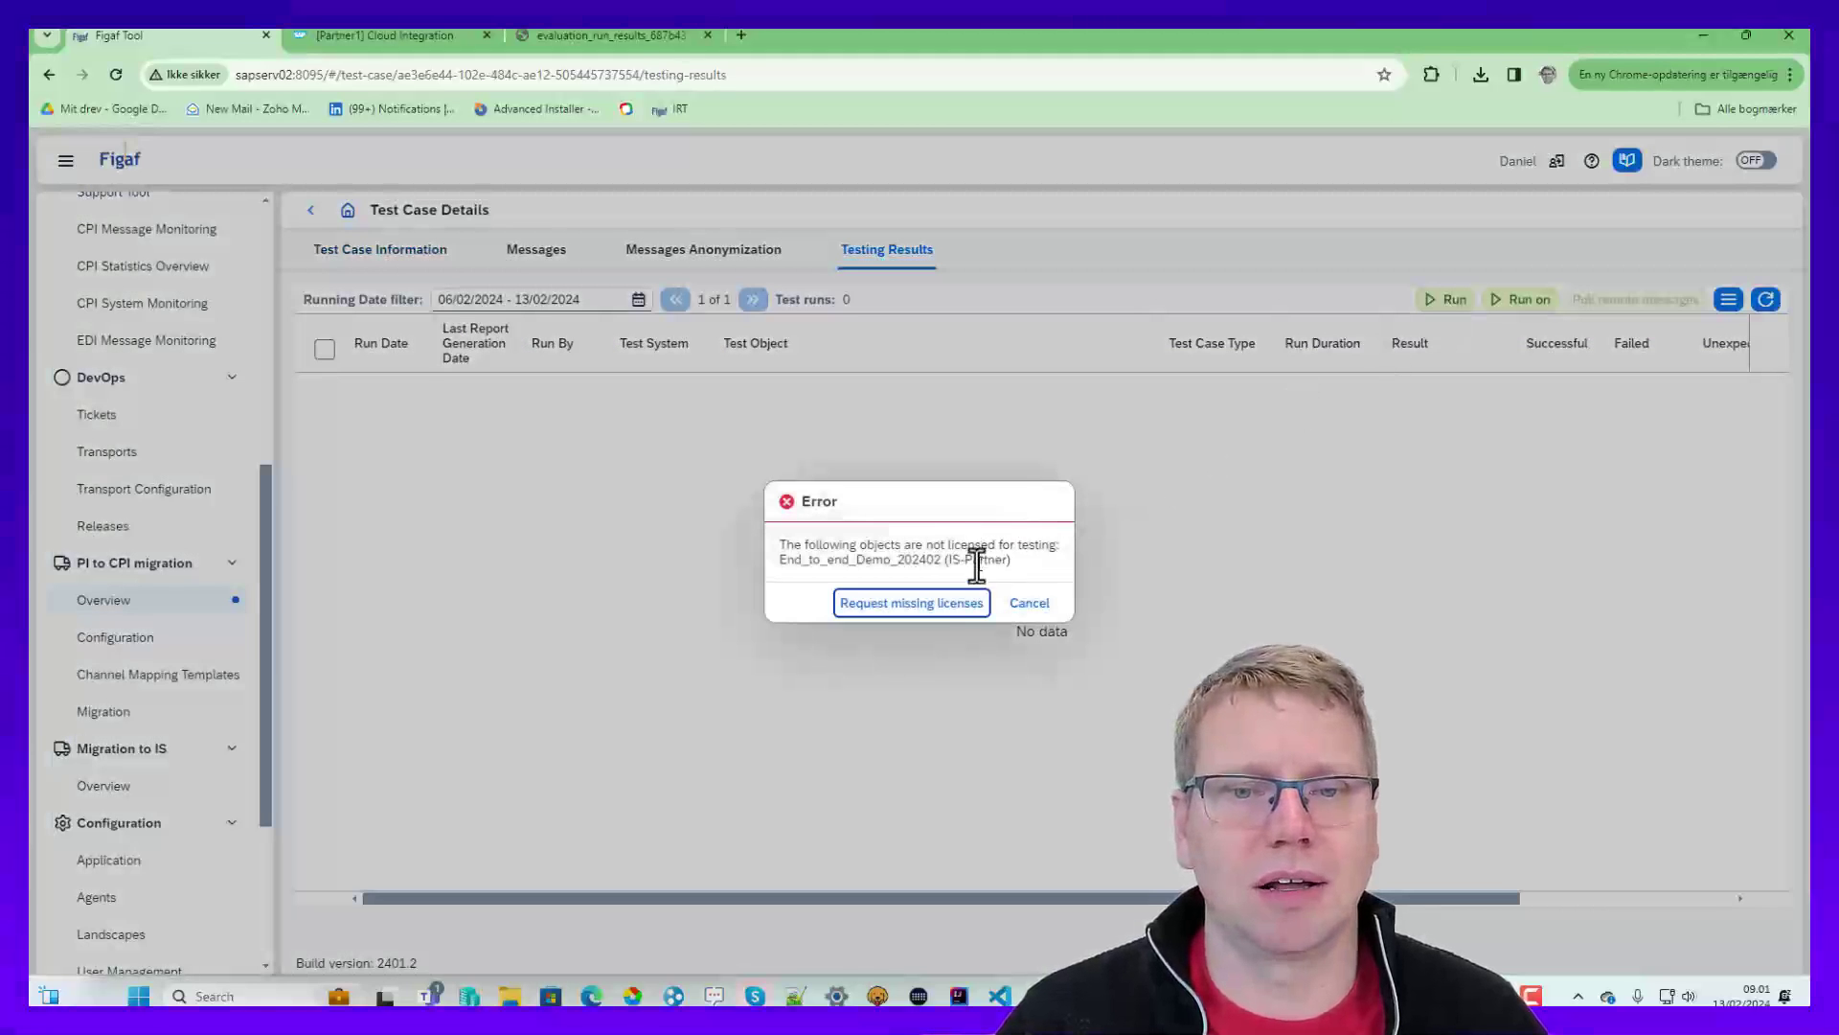
left_click(943, 604)
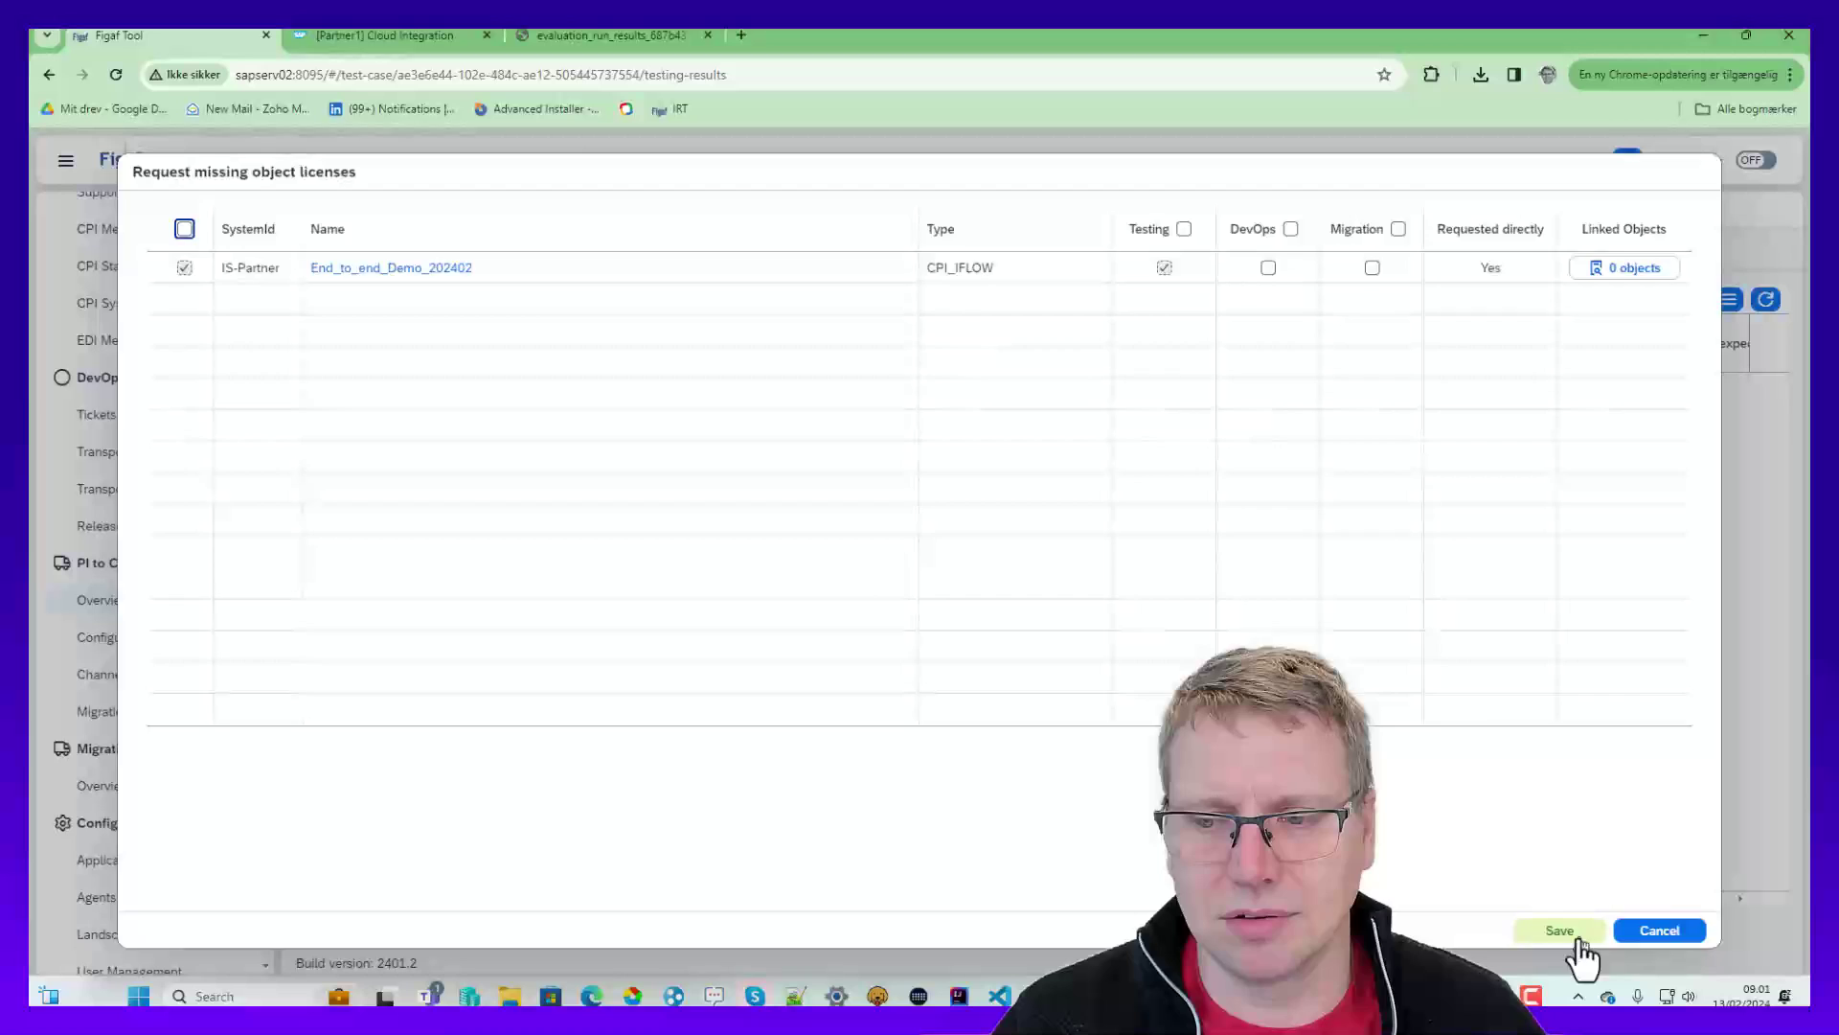
left_click(1578, 941)
left_click(953, 602)
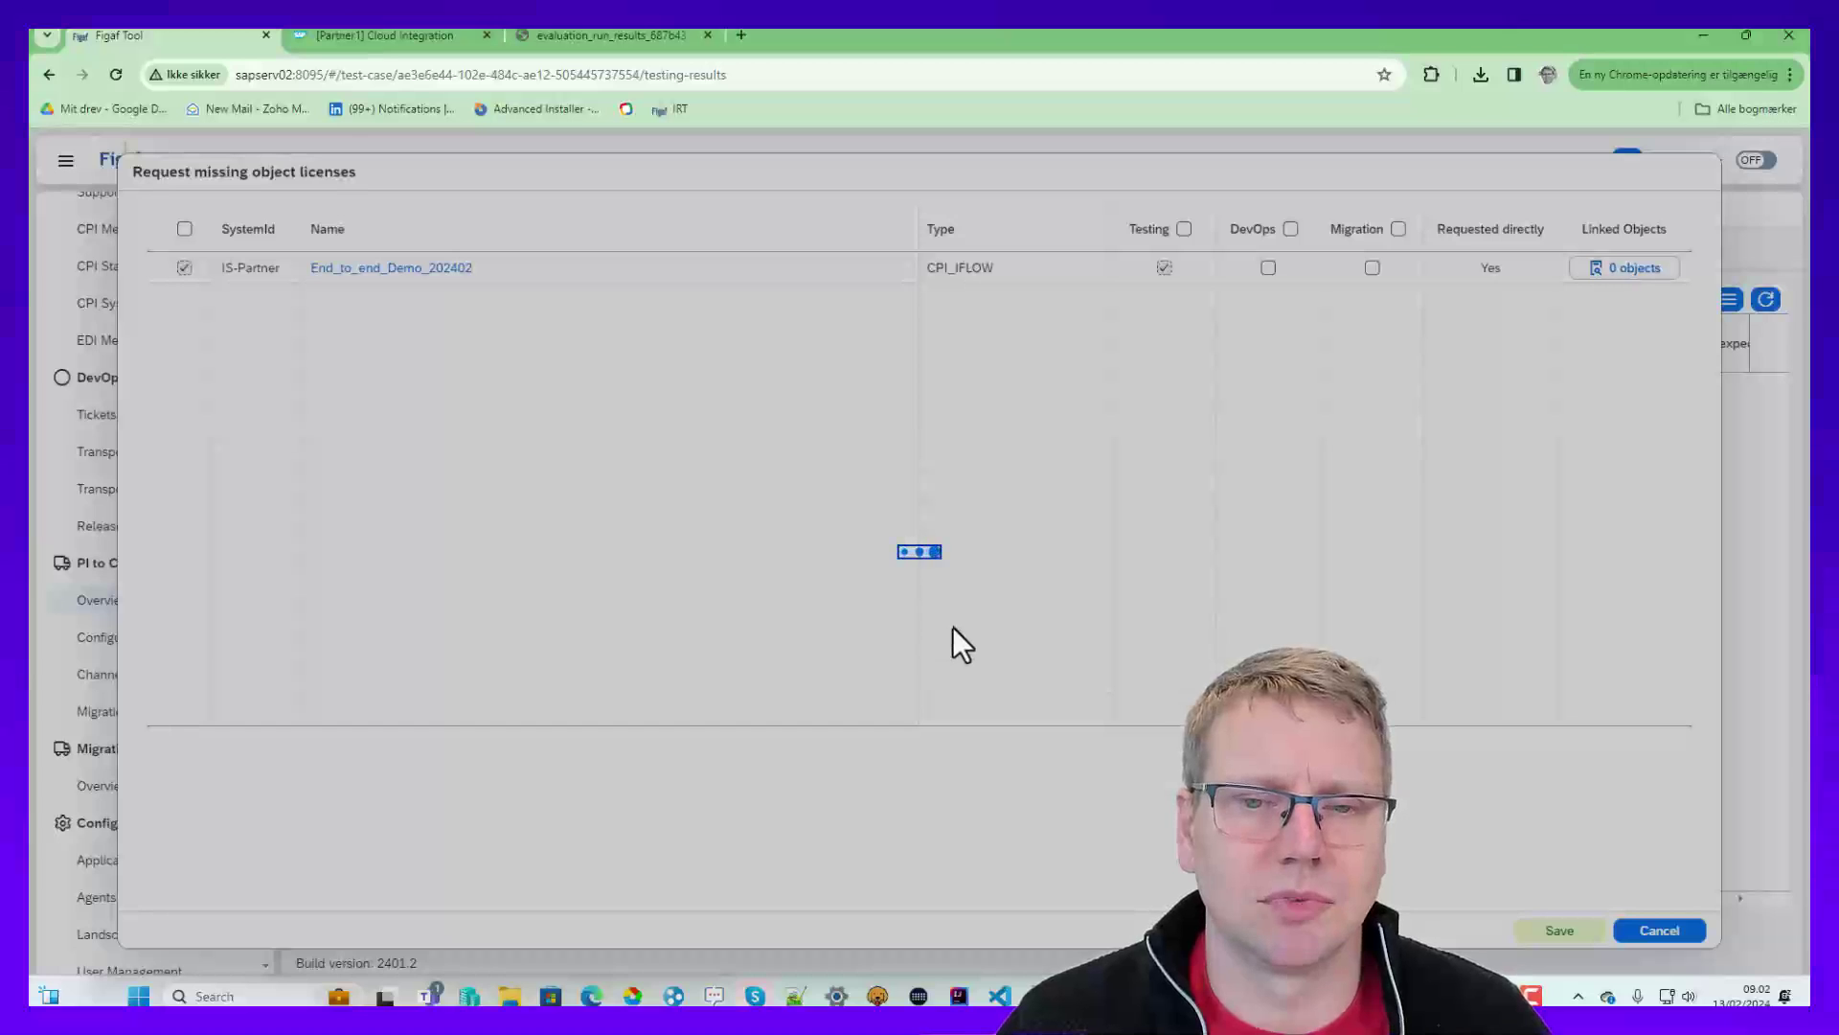
left_click(1017, 598)
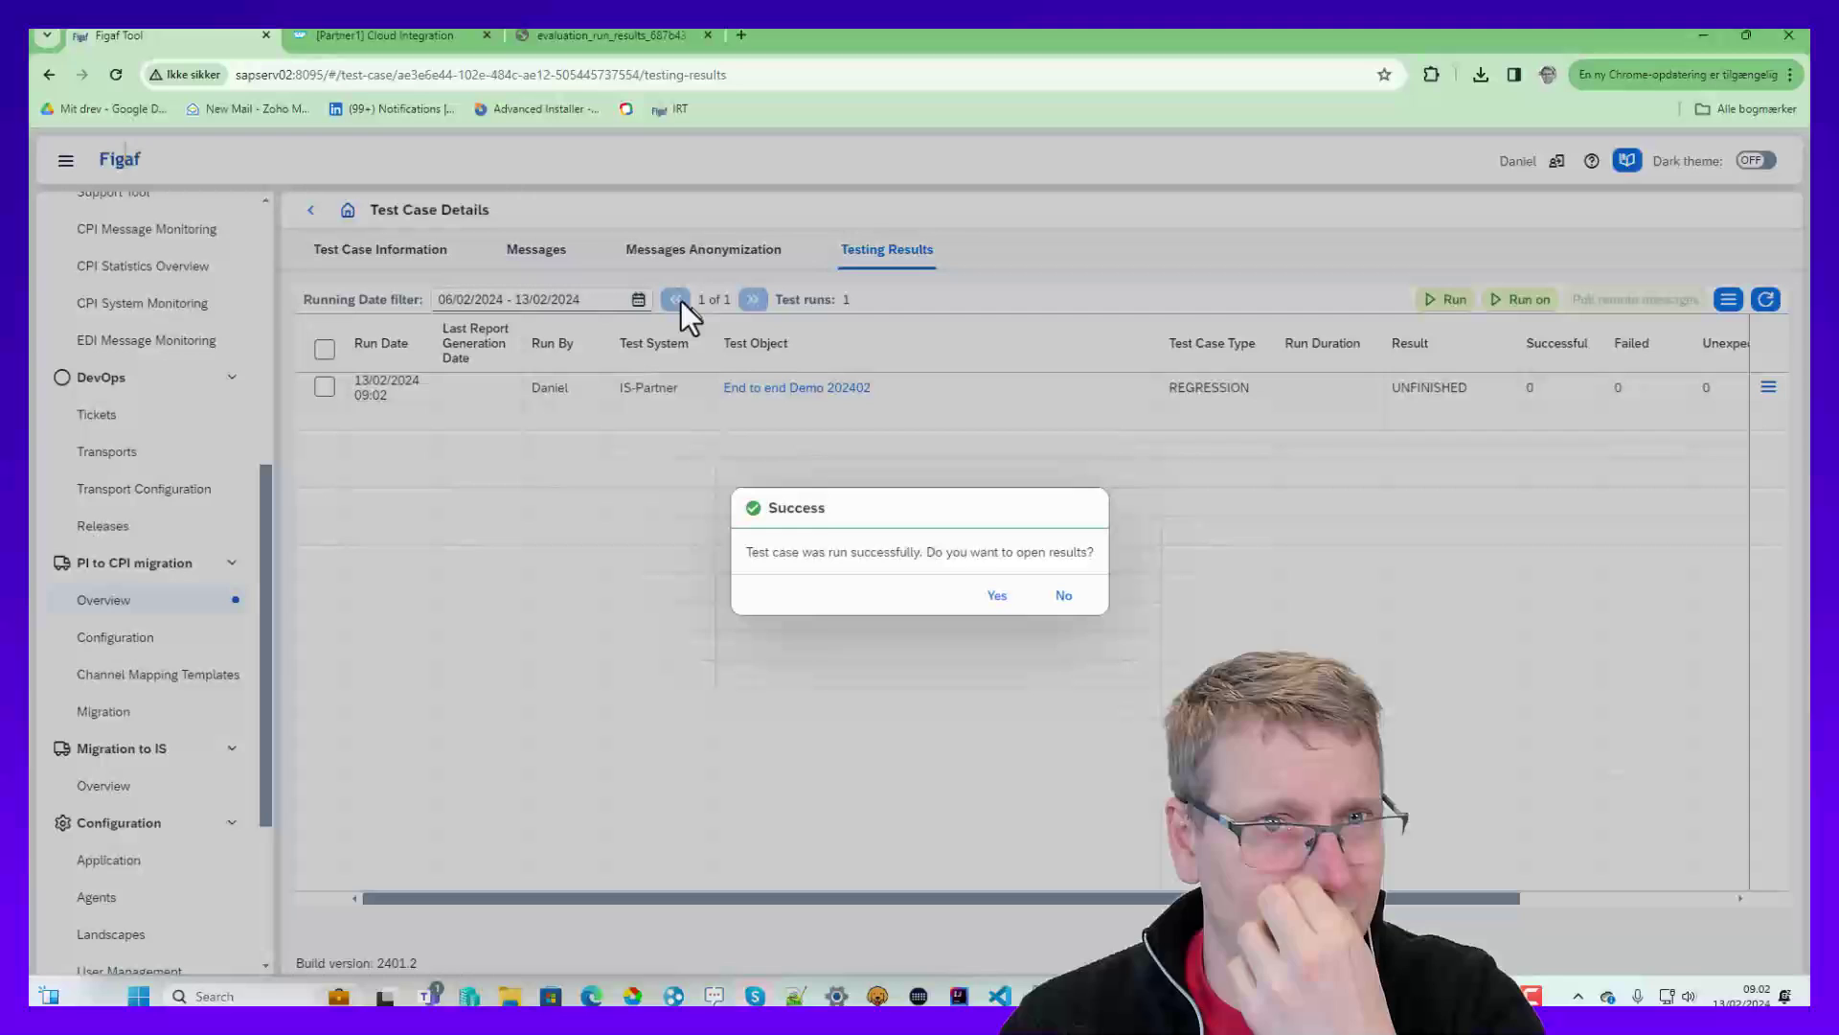
- Open the new test run's results and check the iFlow's processed messages in Cloud Integration
left_click(997, 594)
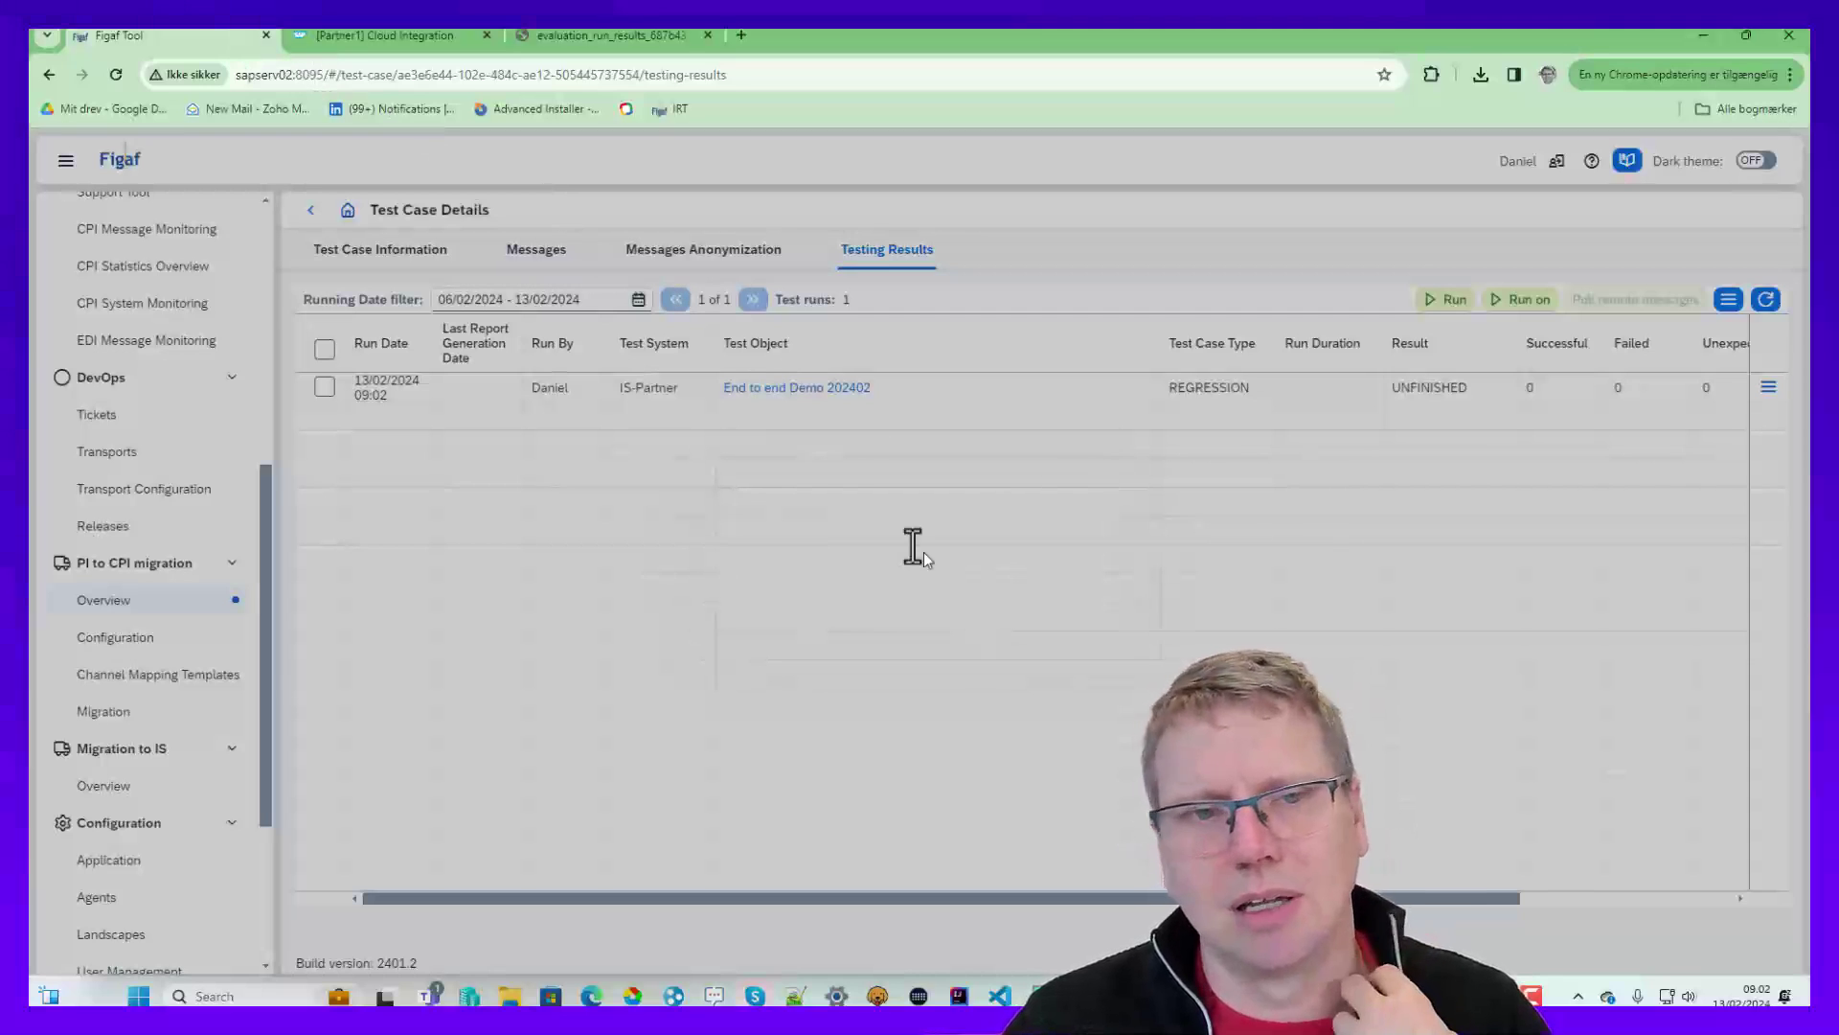
left_click(369, 36)
left_click(1660, 214)
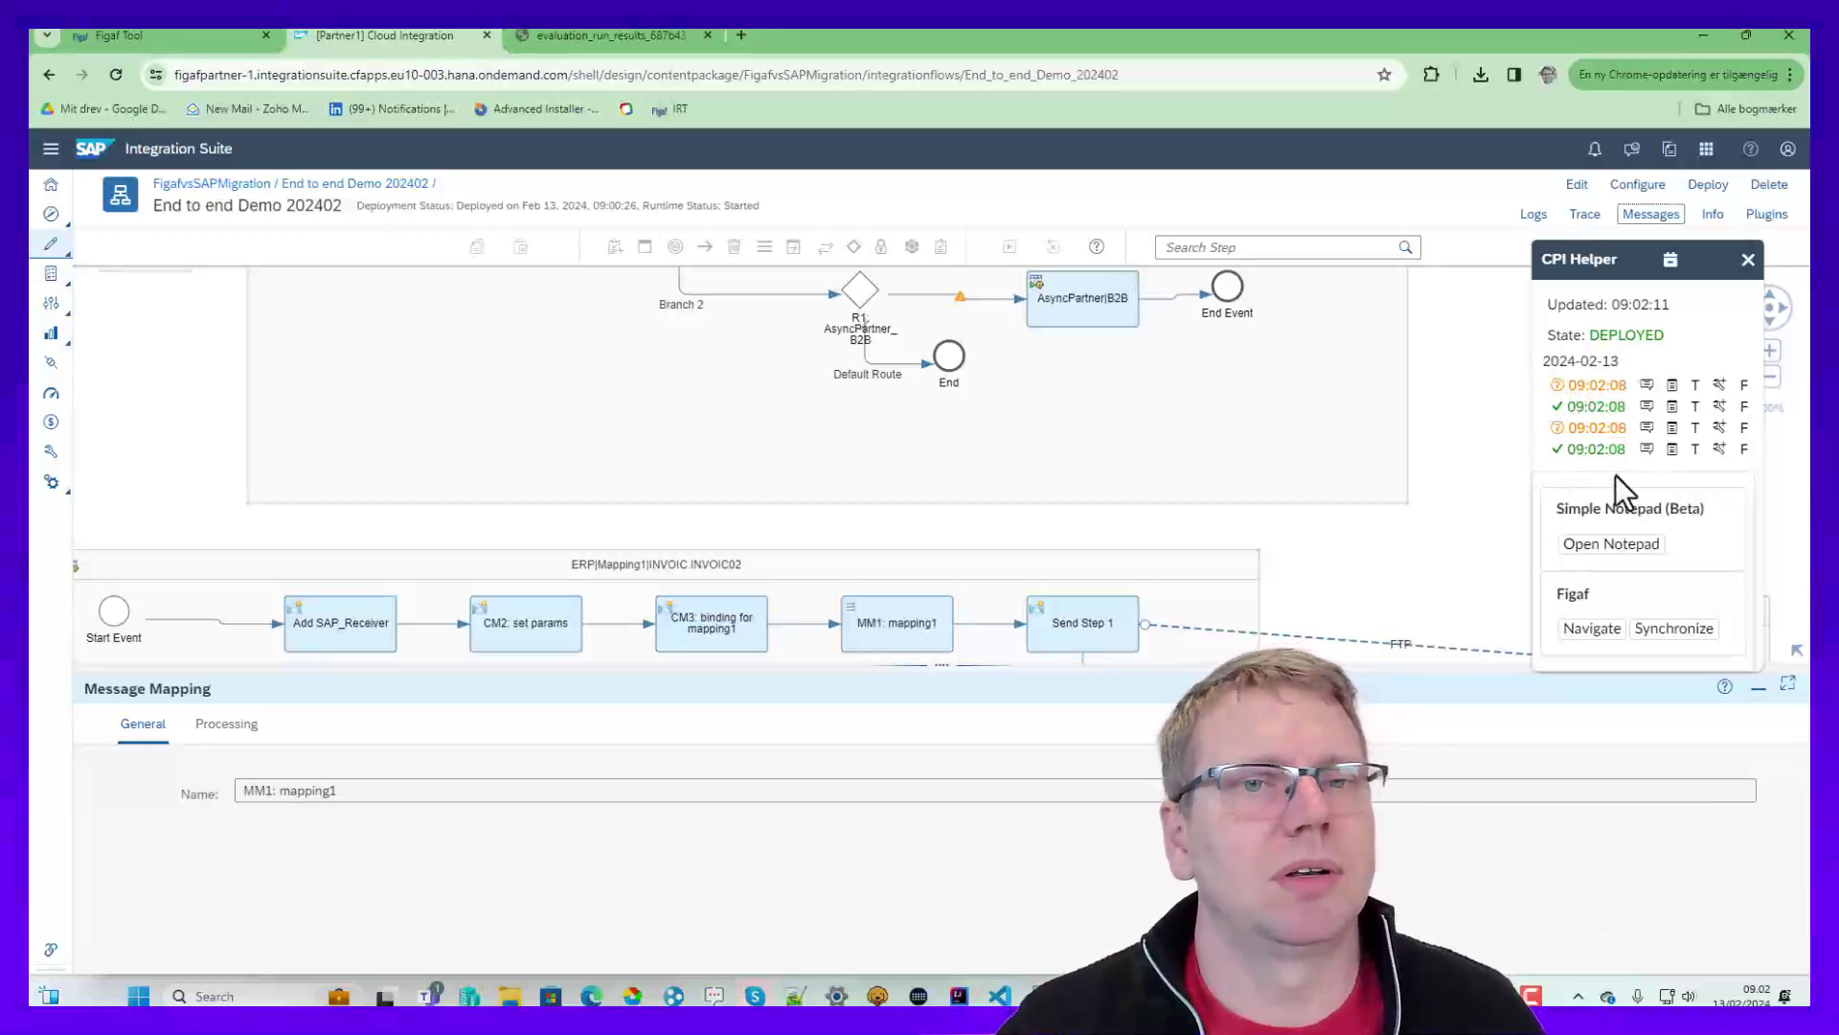
- Review the 09:02:08 message runs in CPI Helper, then return to Figaf's Test Run Details
scroll(727, 526, "up", 5)
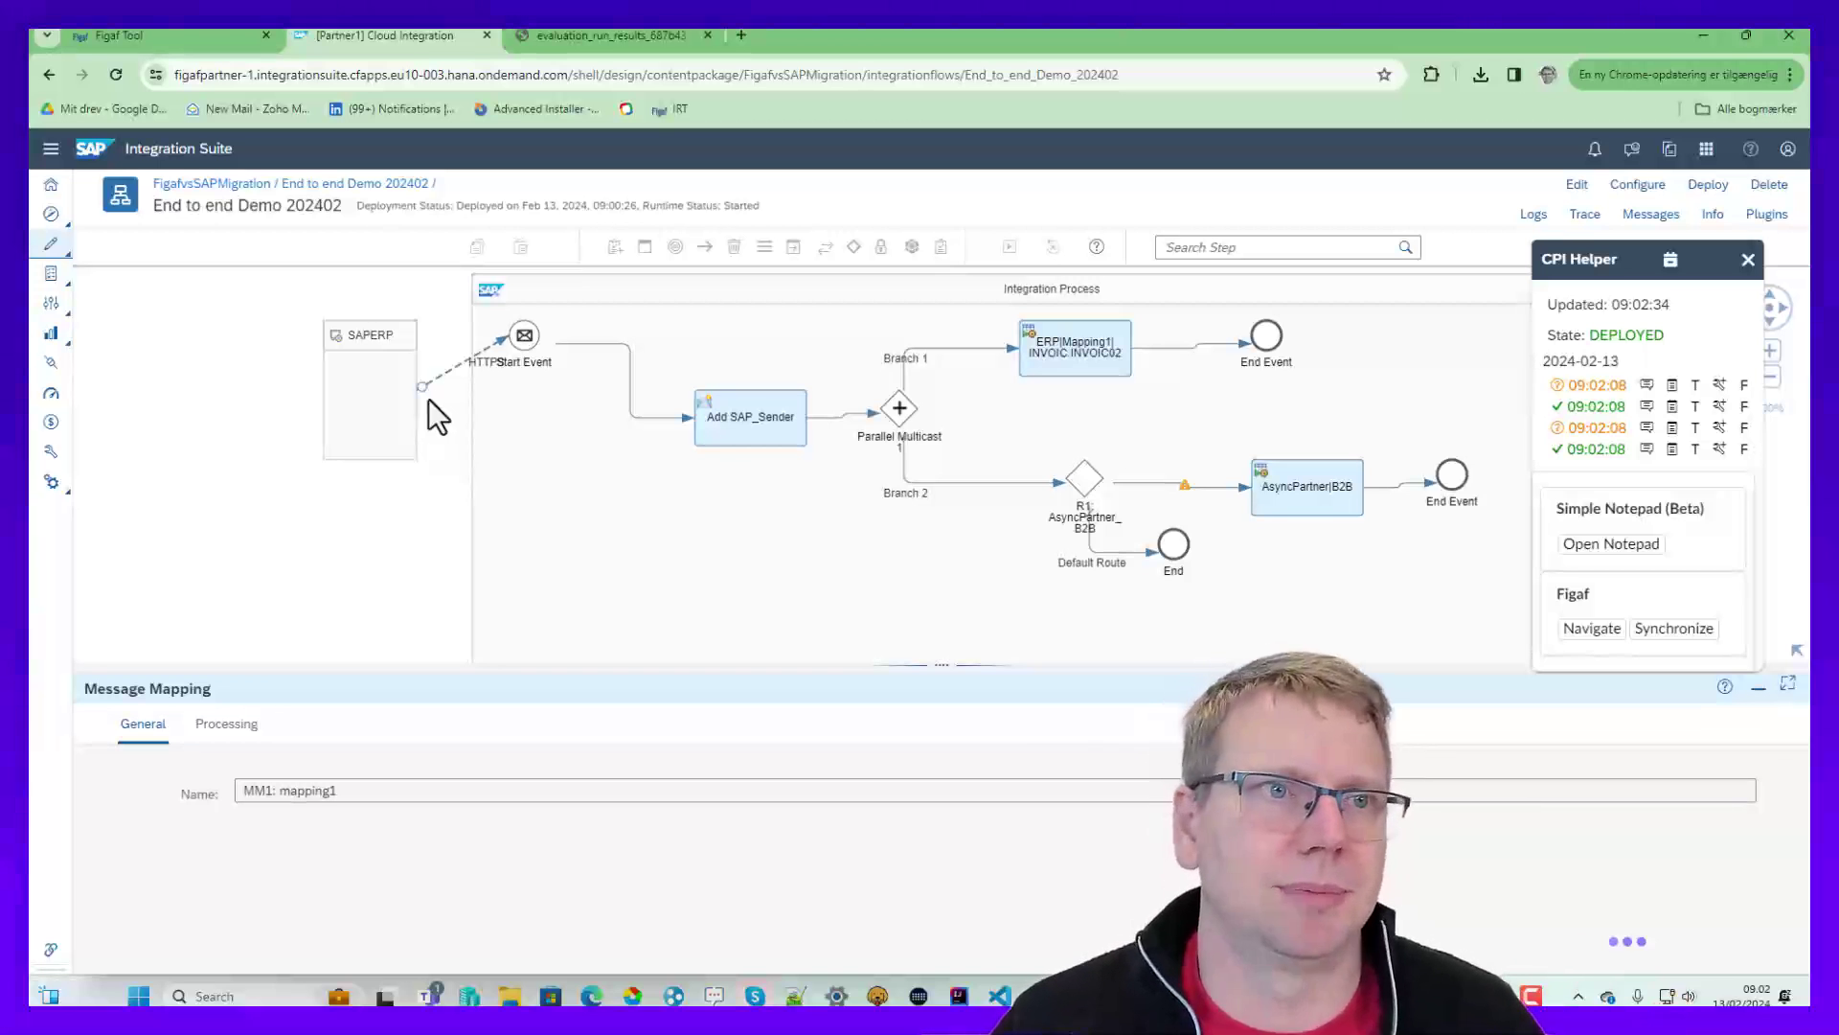
left_click(87, 29)
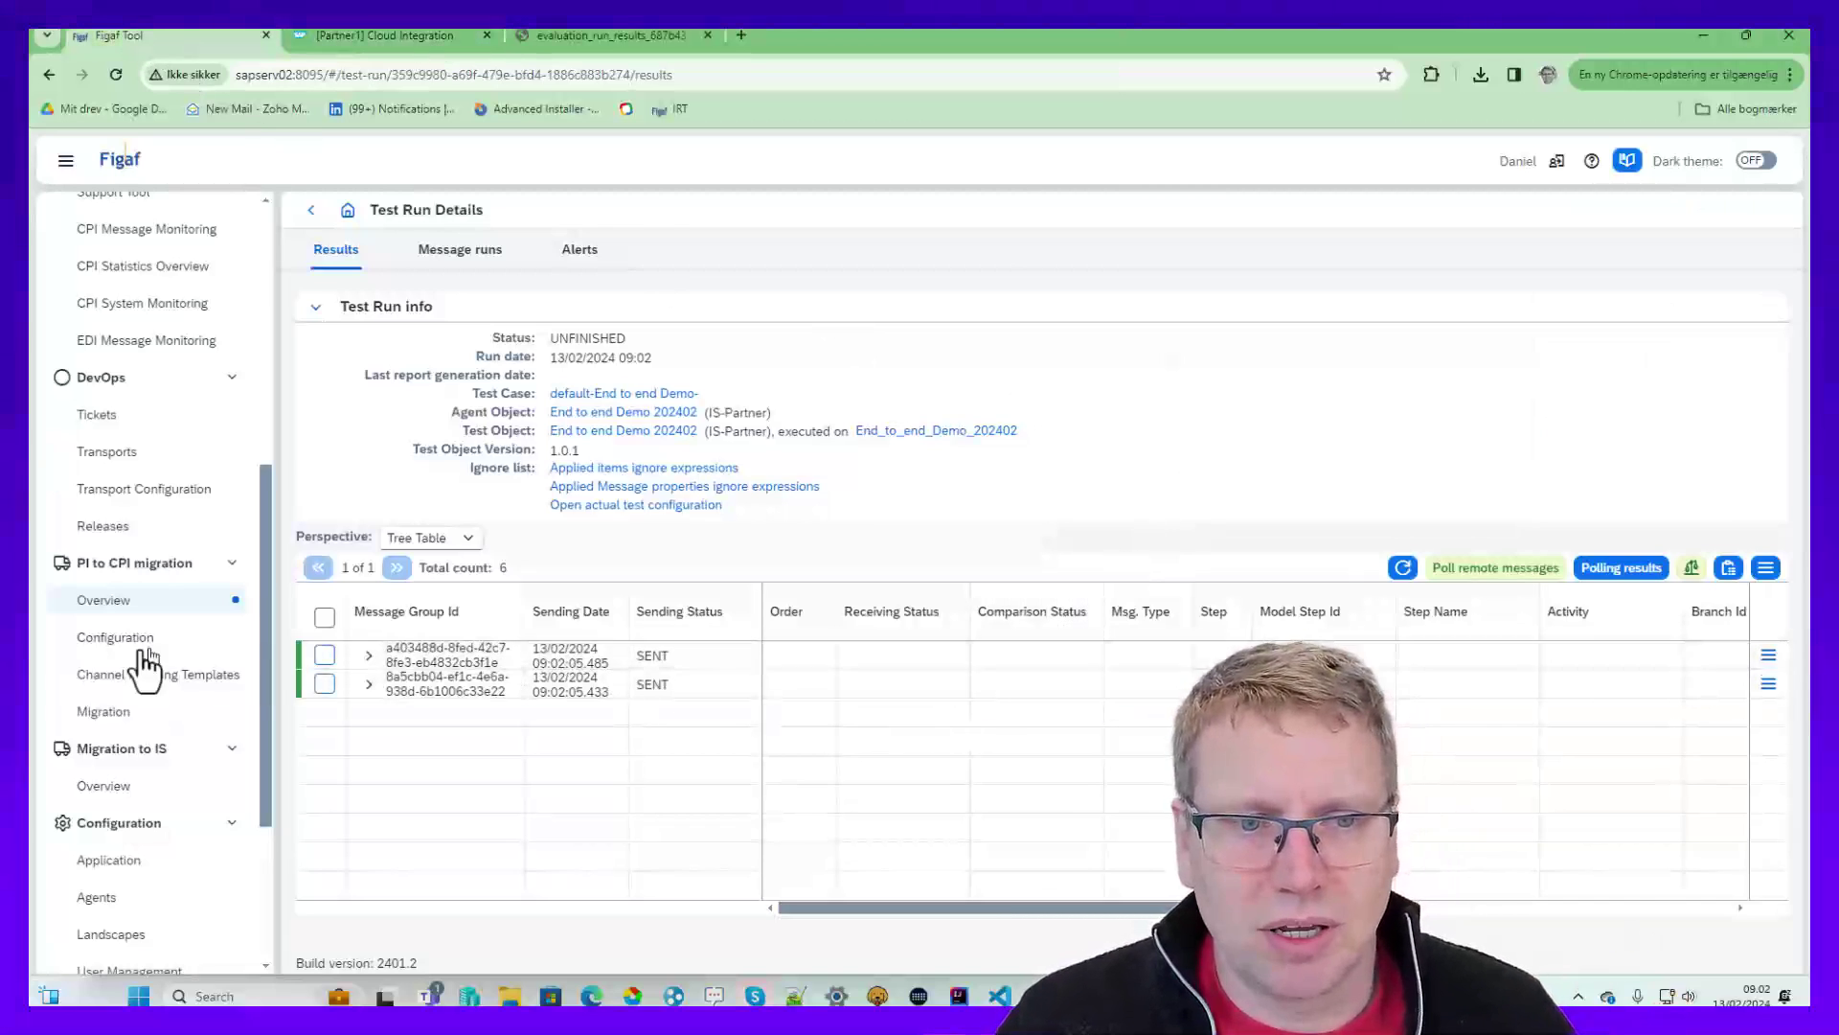
- Expand both message groups, refresh, and add the changed WKURS field to the ignore list
left_click(364, 657)
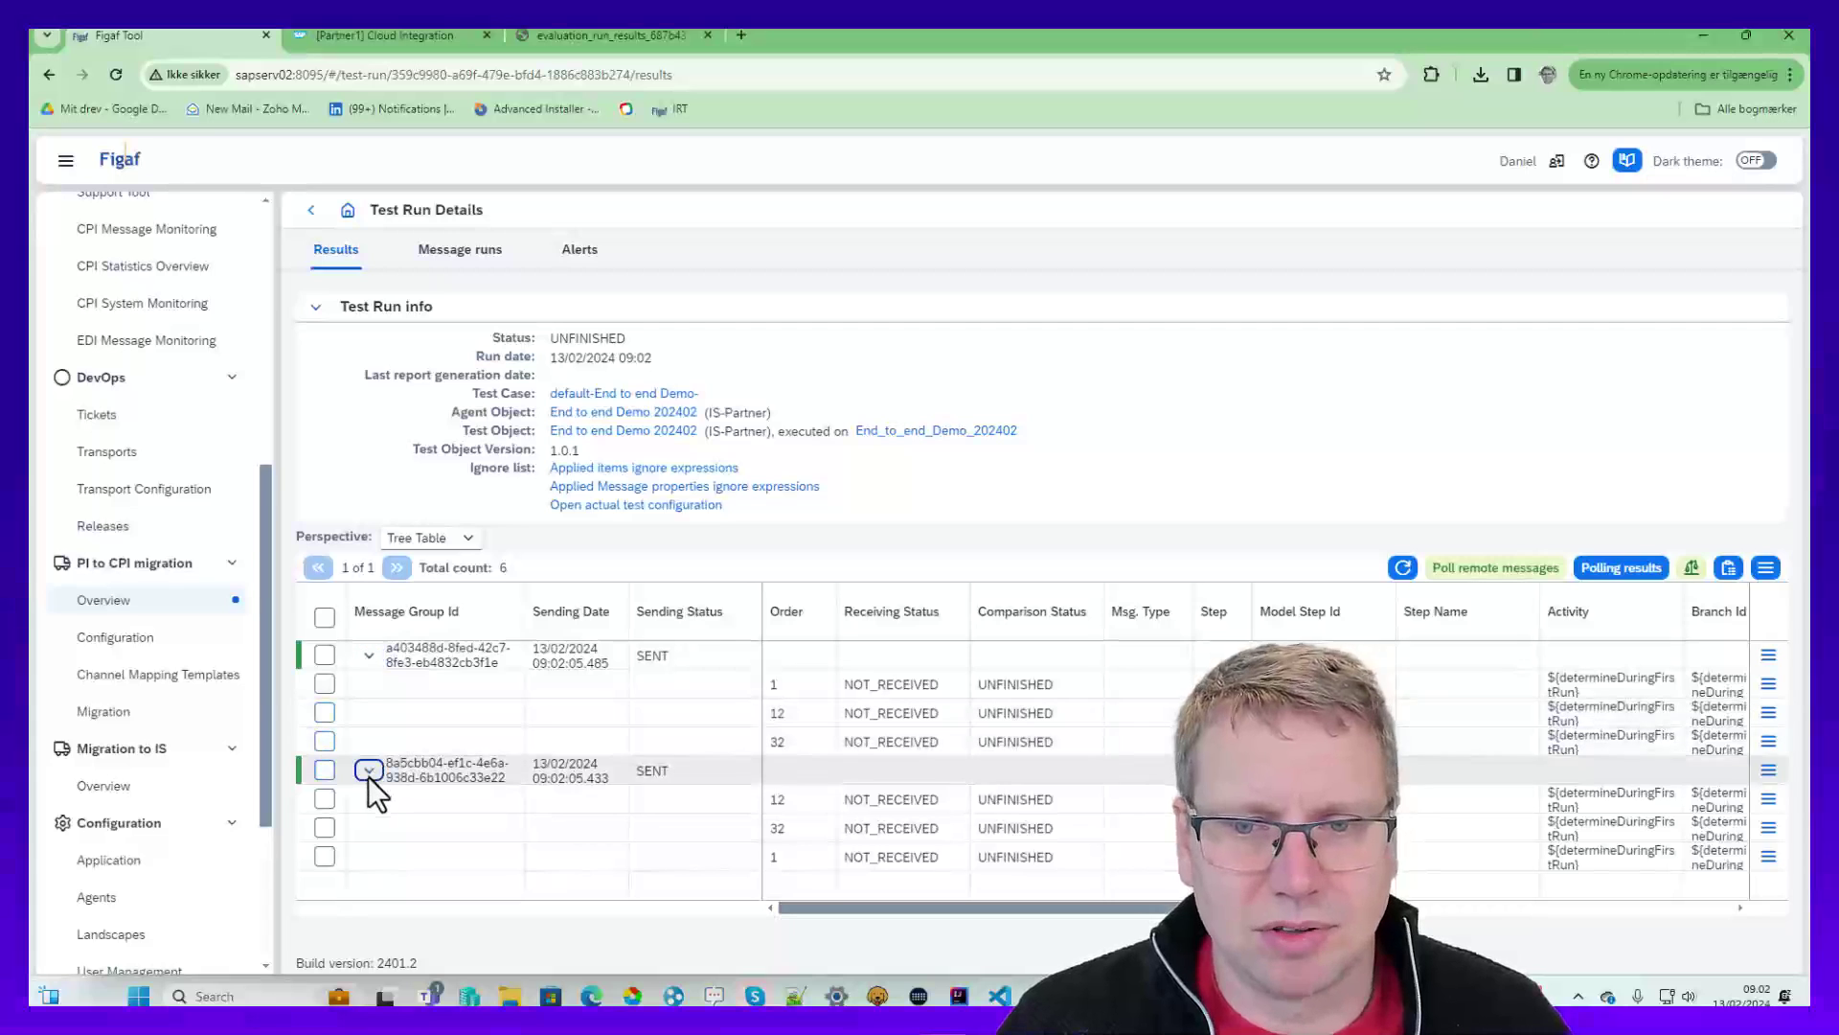
left_click(368, 773)
left_click(1402, 568)
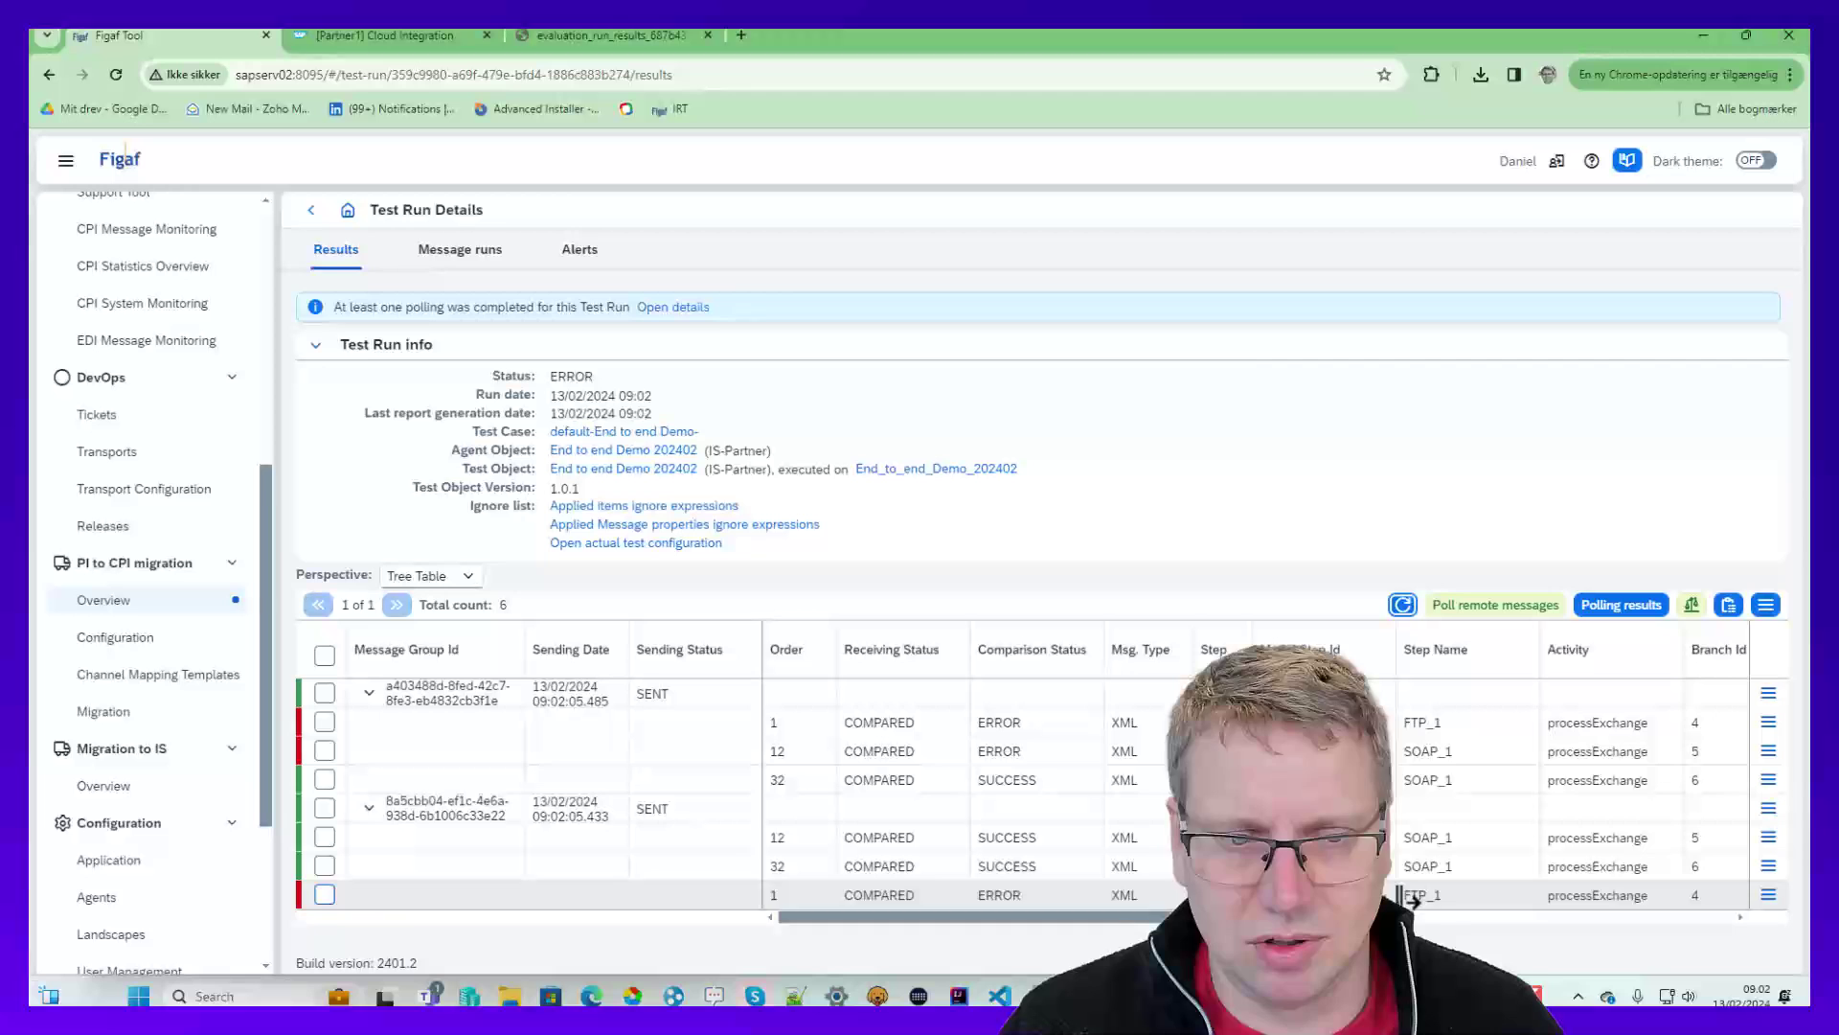
left_click(1768, 893)
left_click(1657, 830)
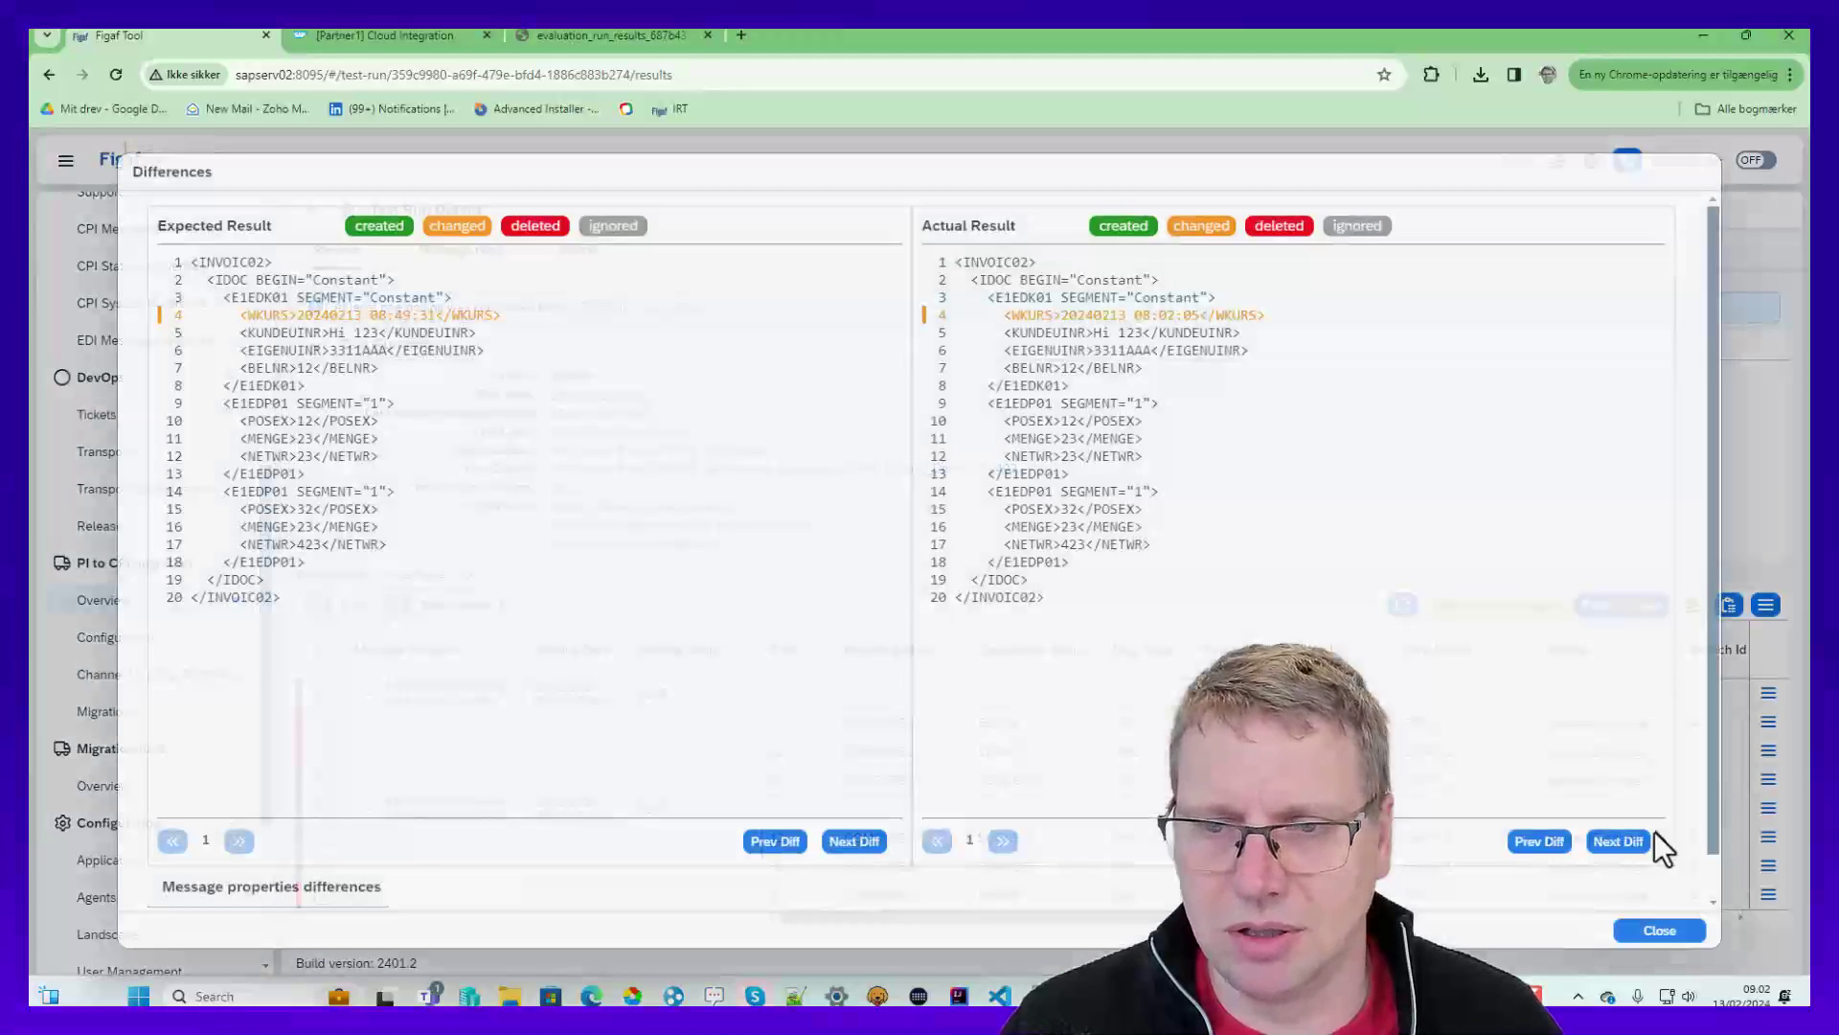
left_click(1092, 316)
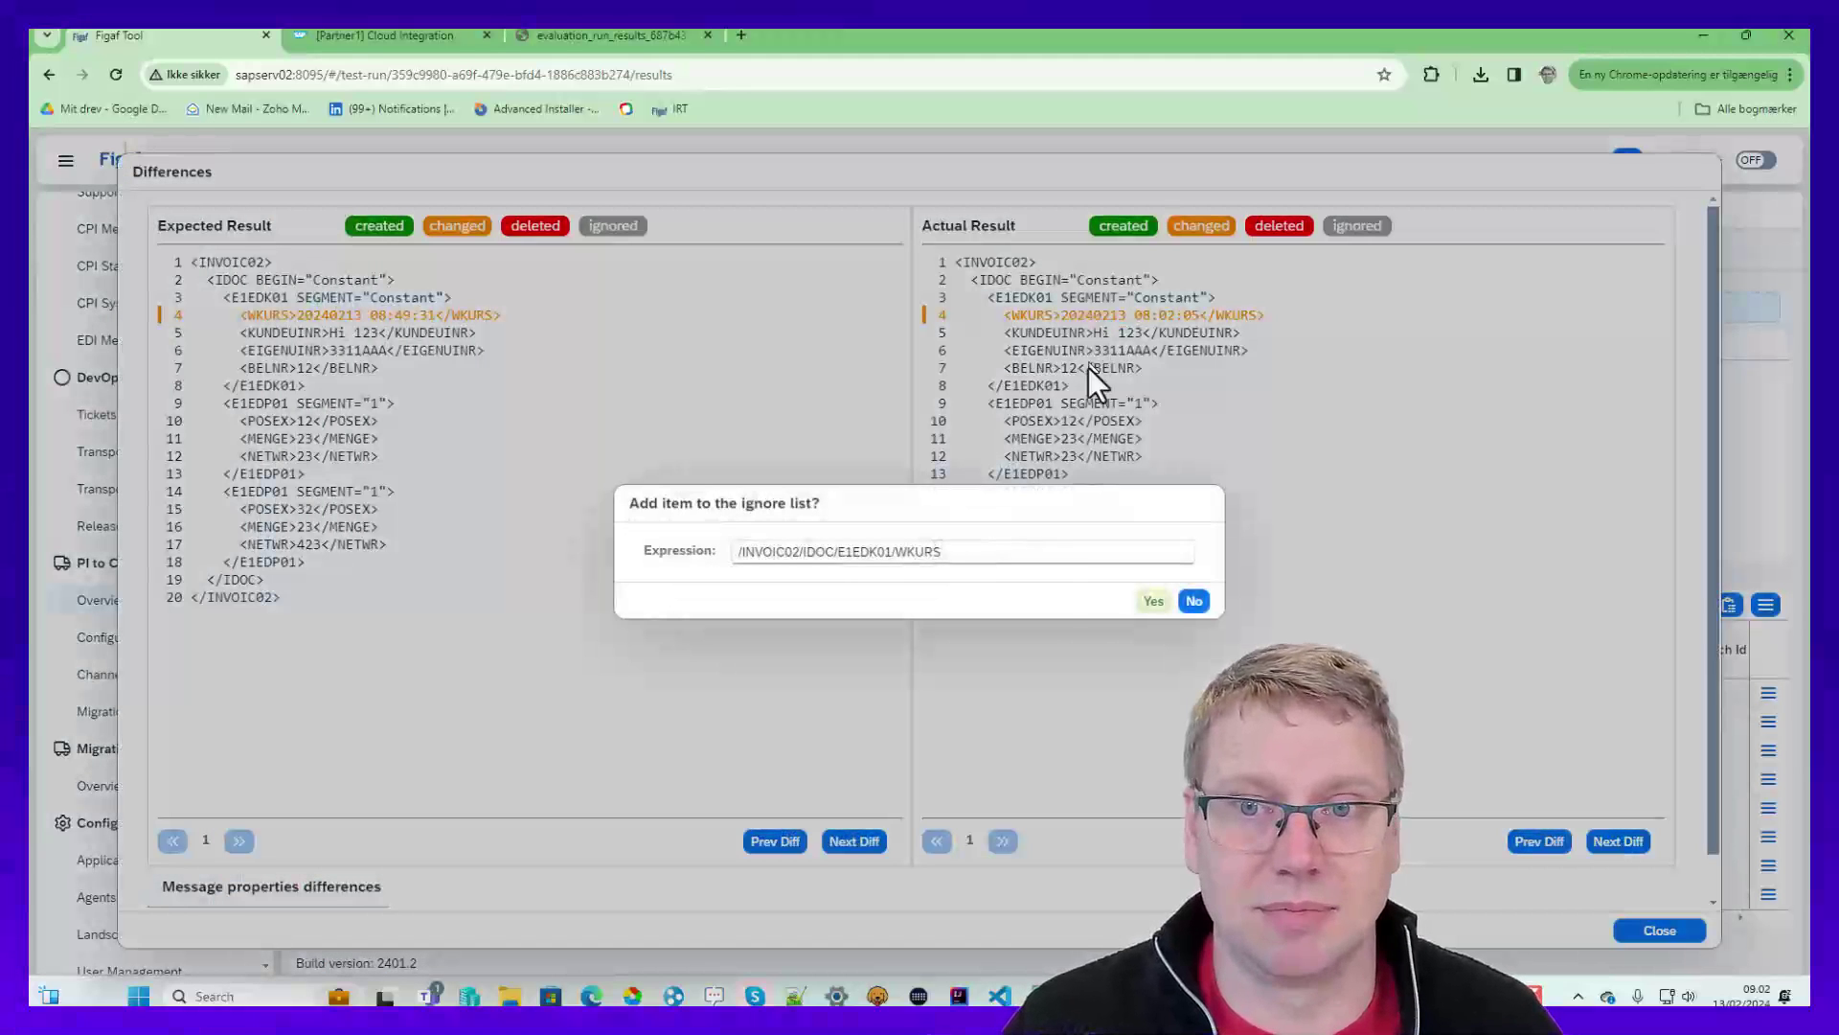
left_click(1152, 601)
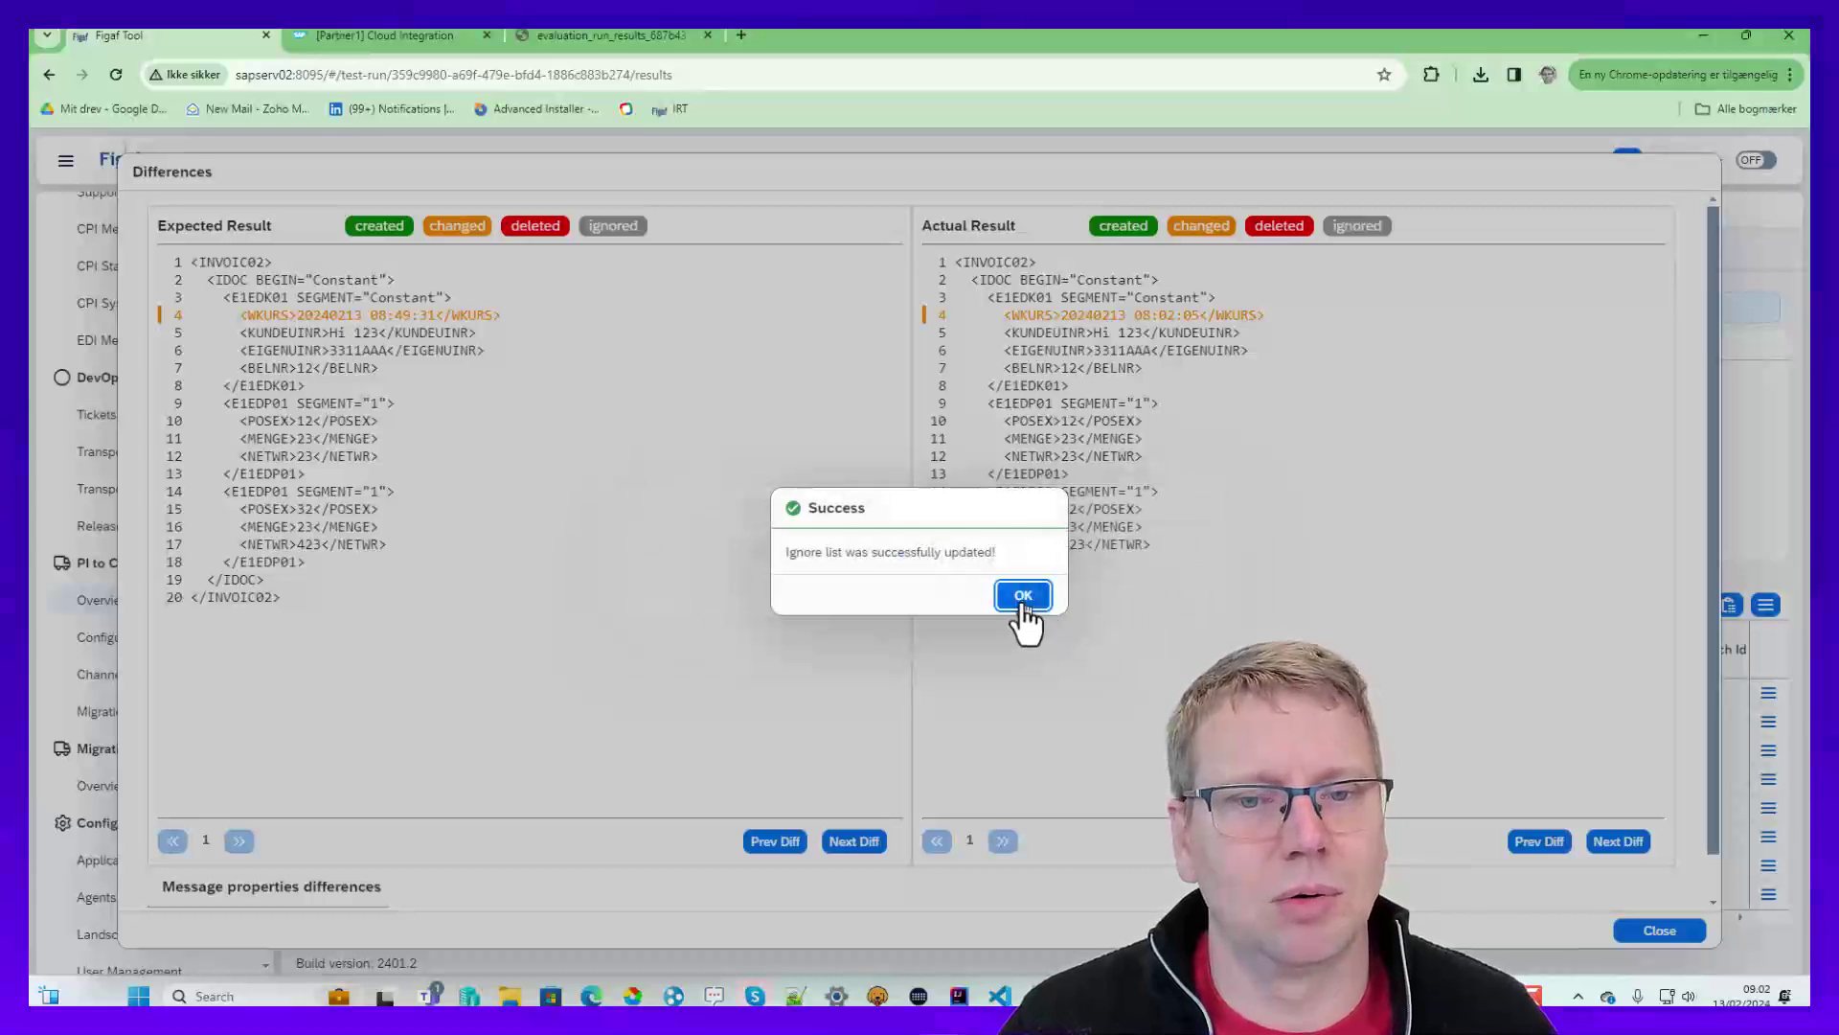
left_click(1023, 596)
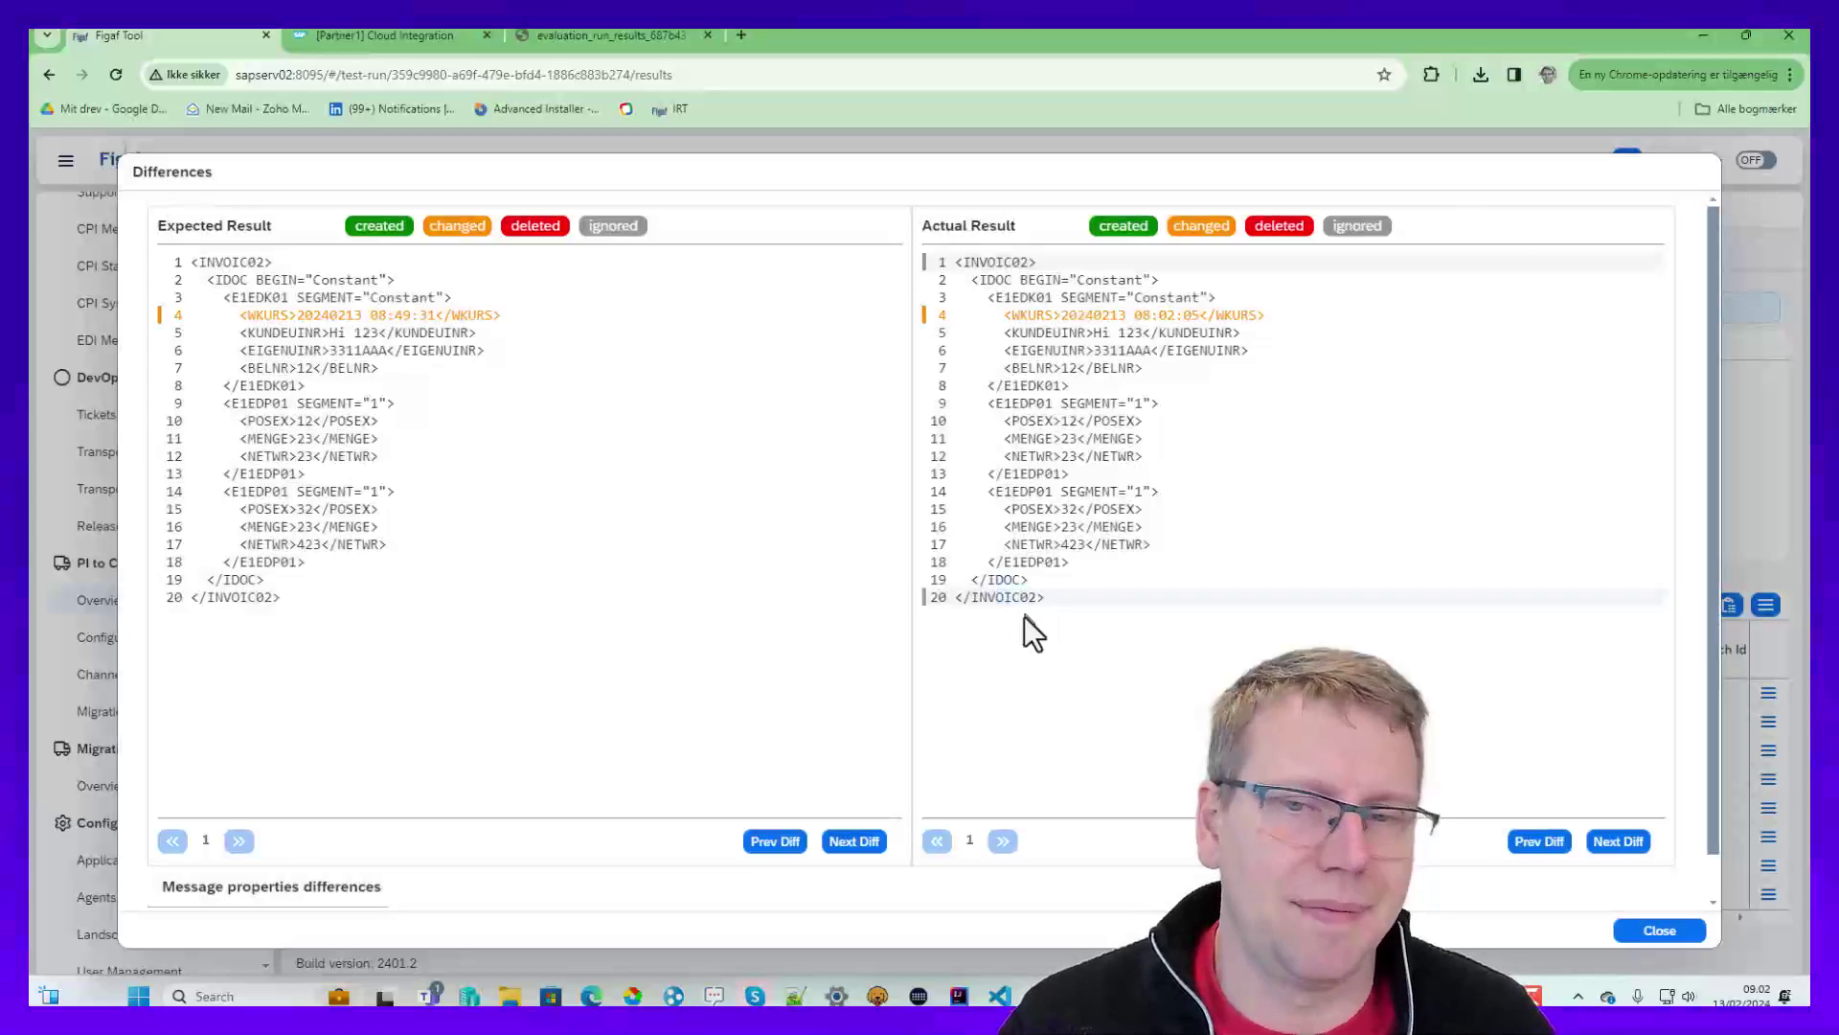
left_click(1650, 931)
- Re-compare results skipping successful messages, then view the remaining NETWR diff (23 vs 999)
left_click(1693, 605)
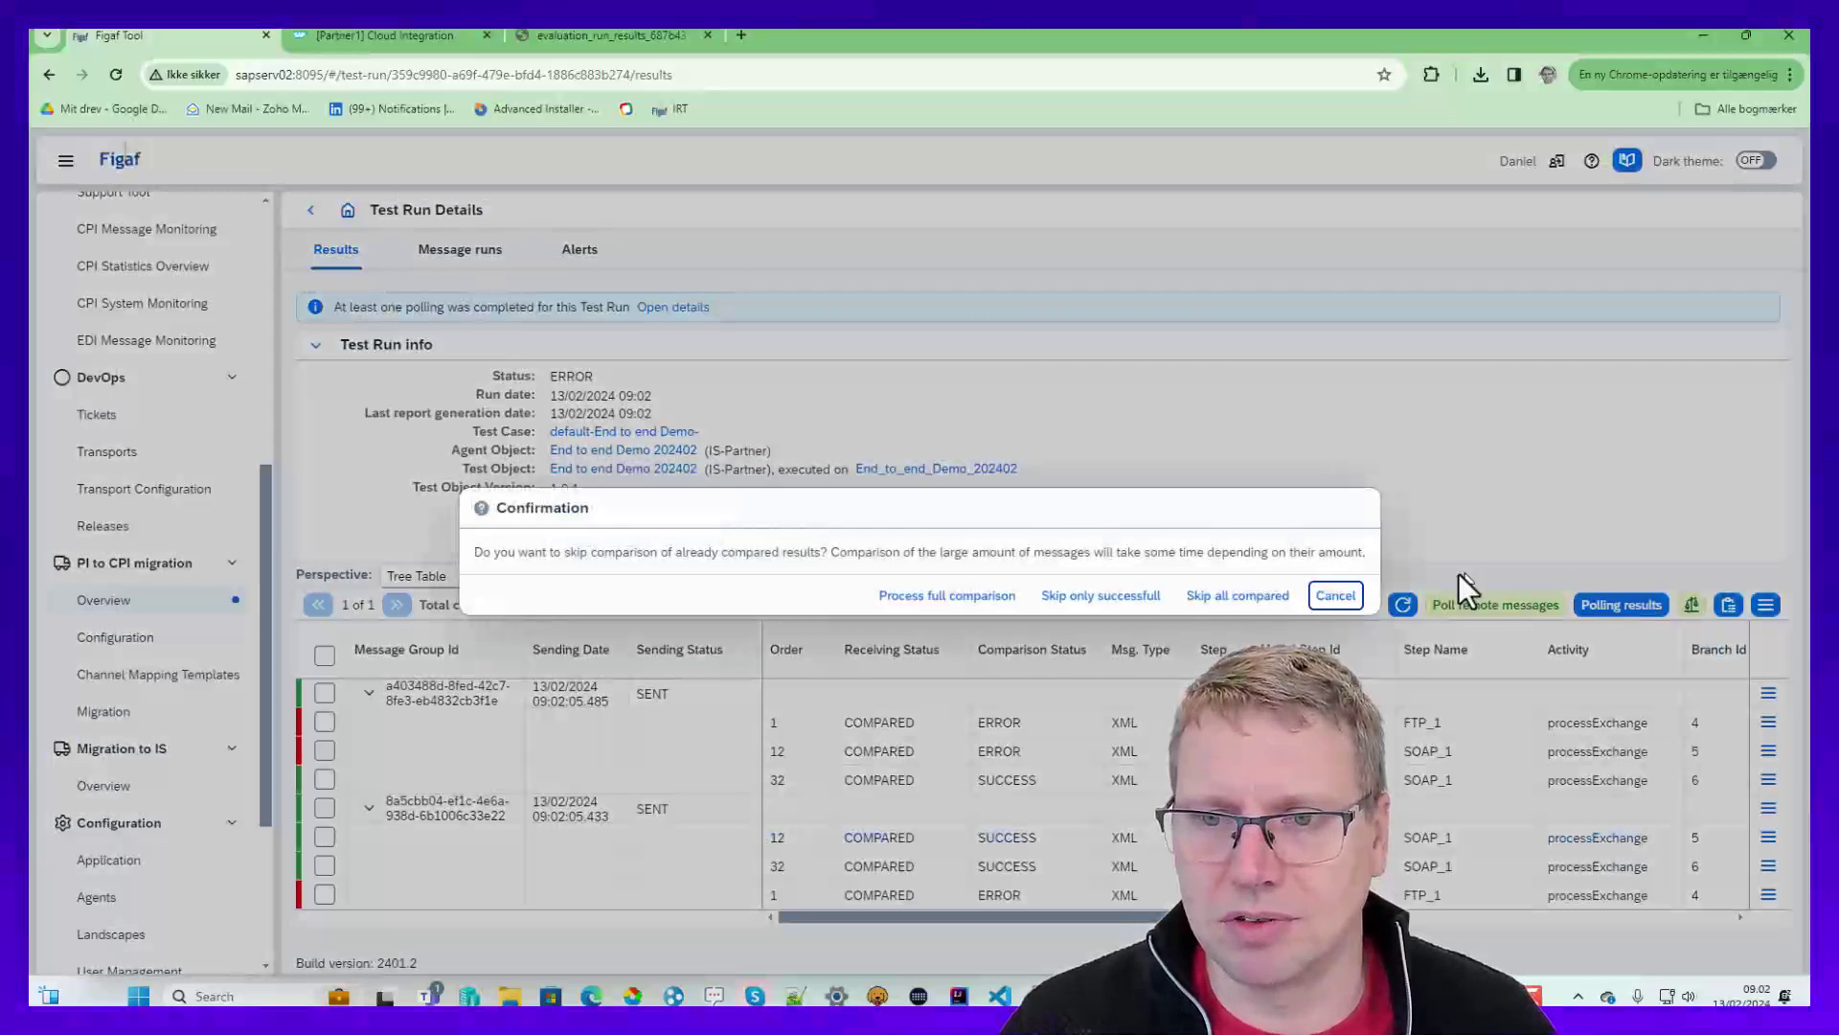
left_click(1133, 596)
left_click(1073, 596)
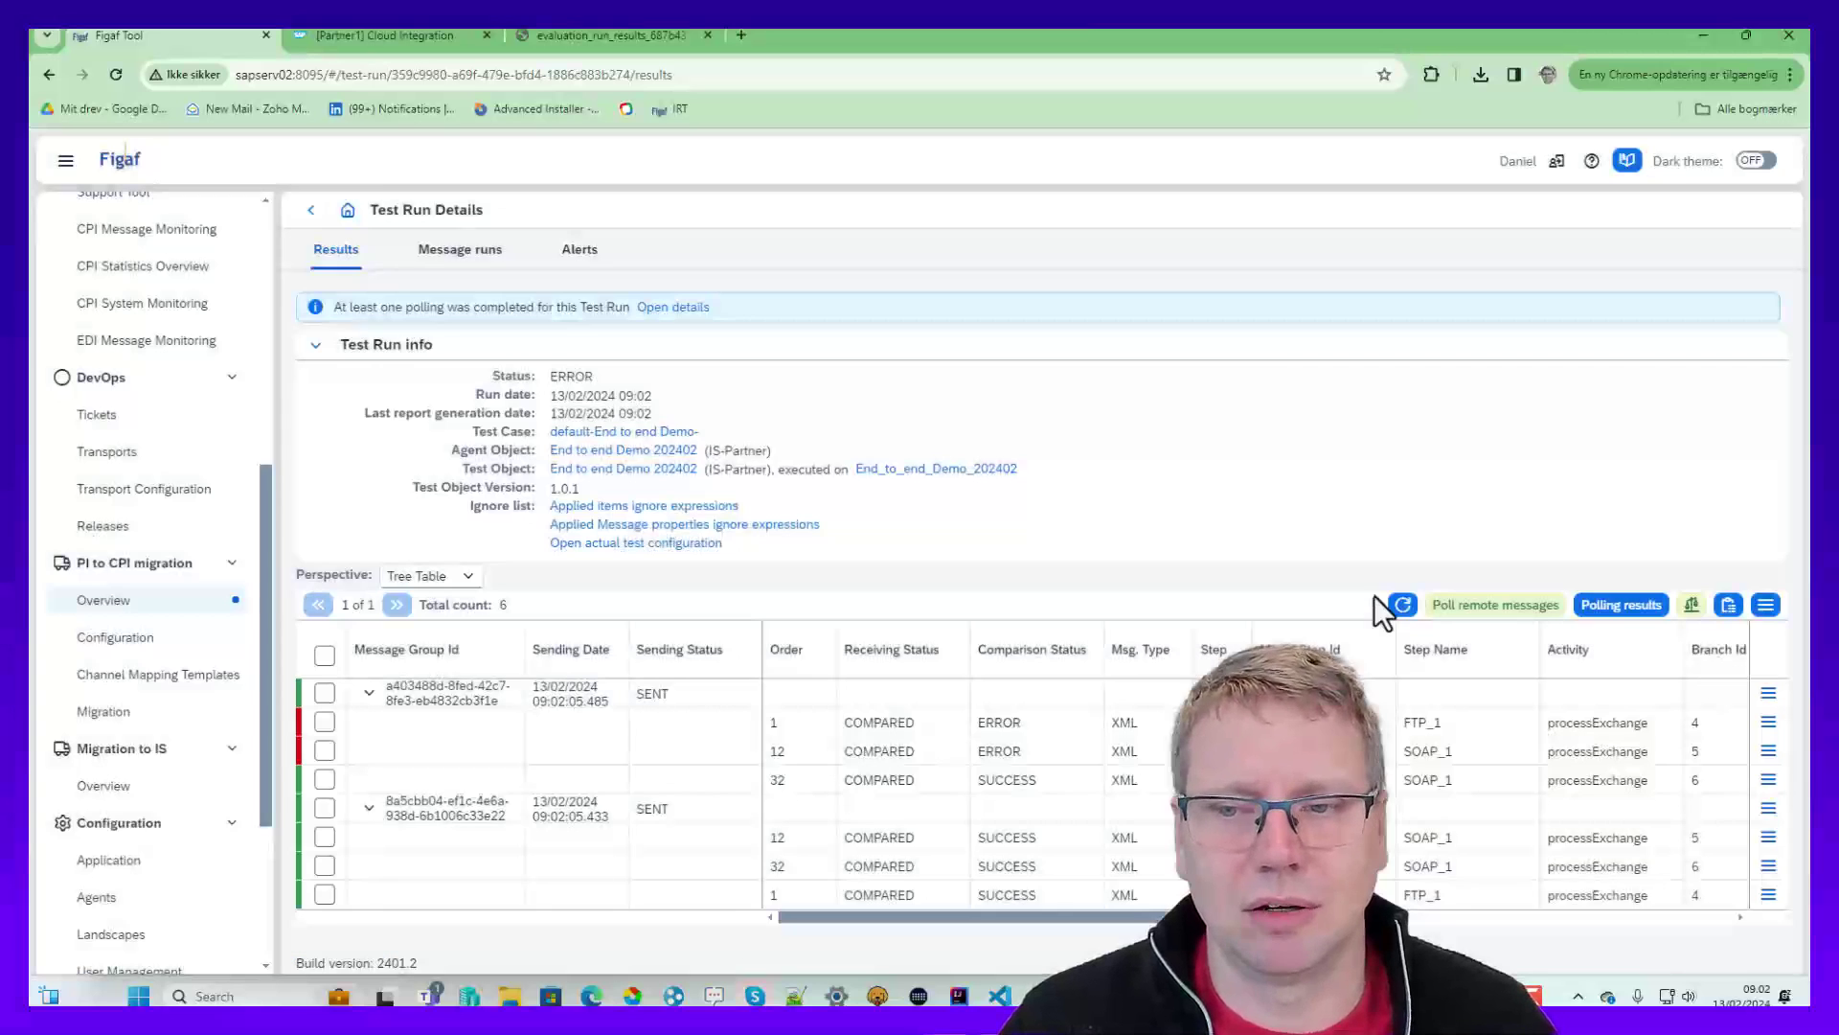
left_click(1403, 605)
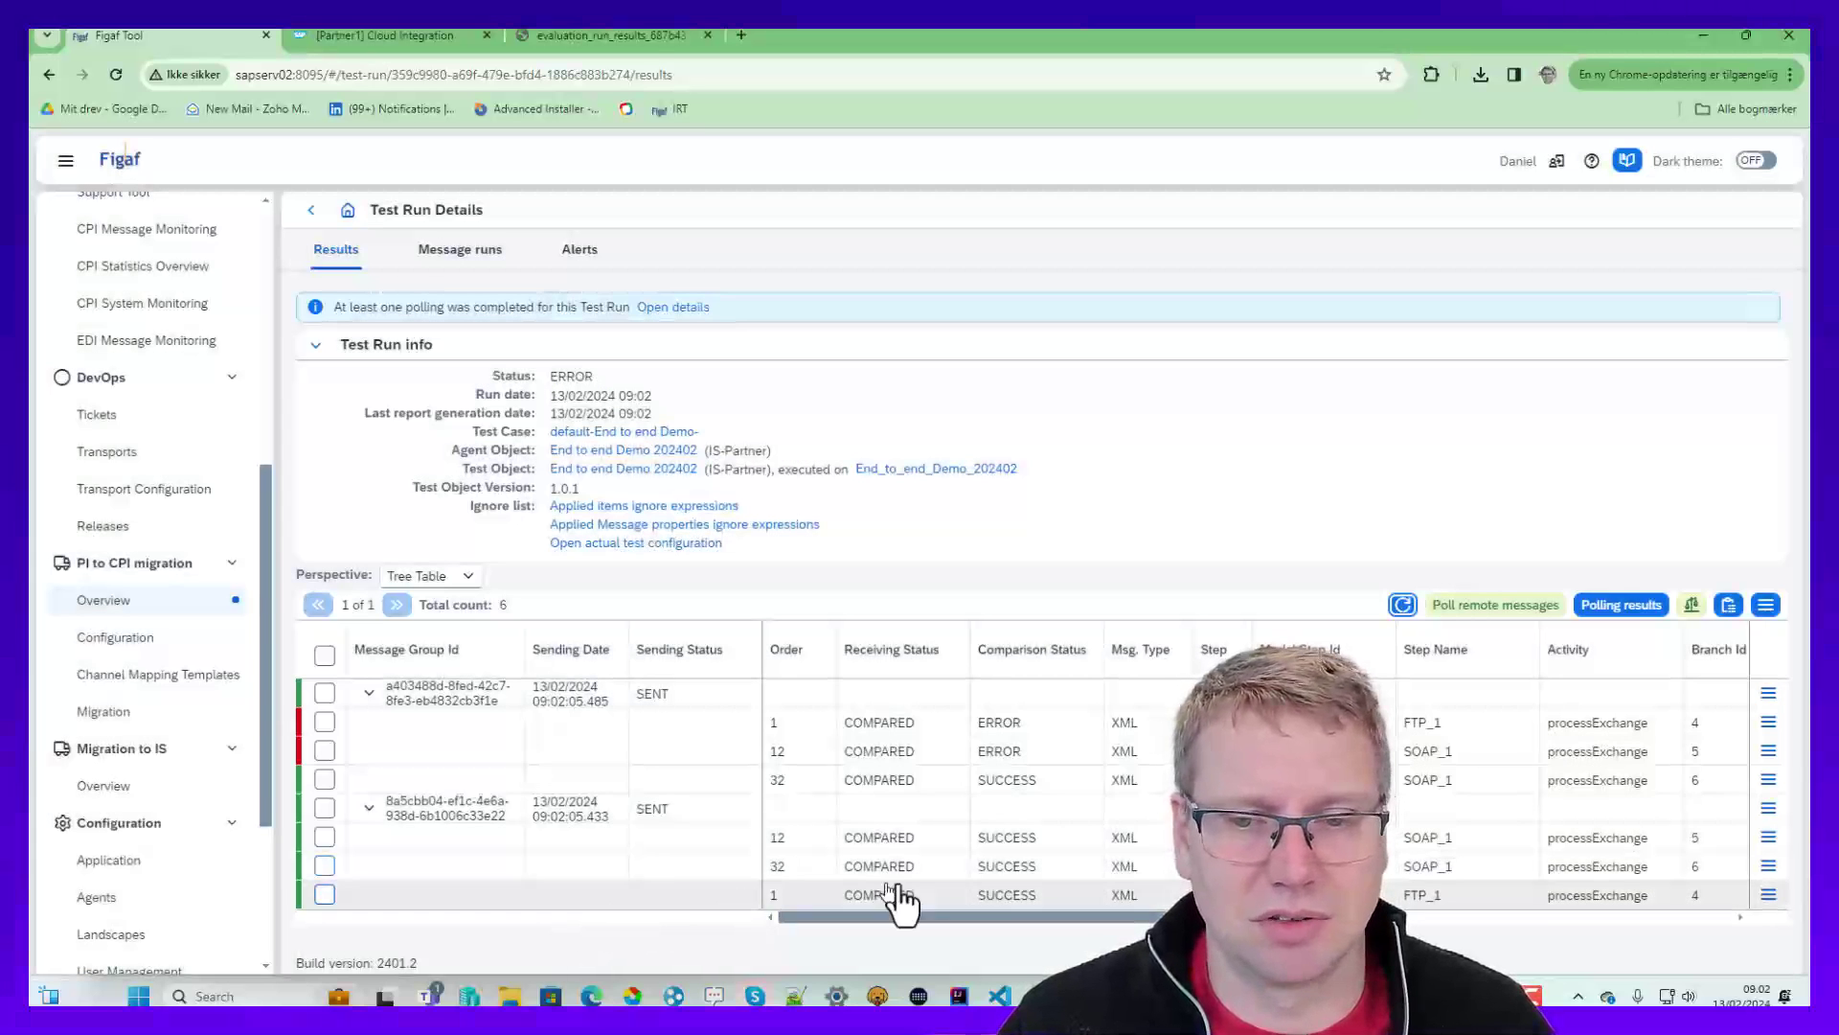
left_click(1768, 750)
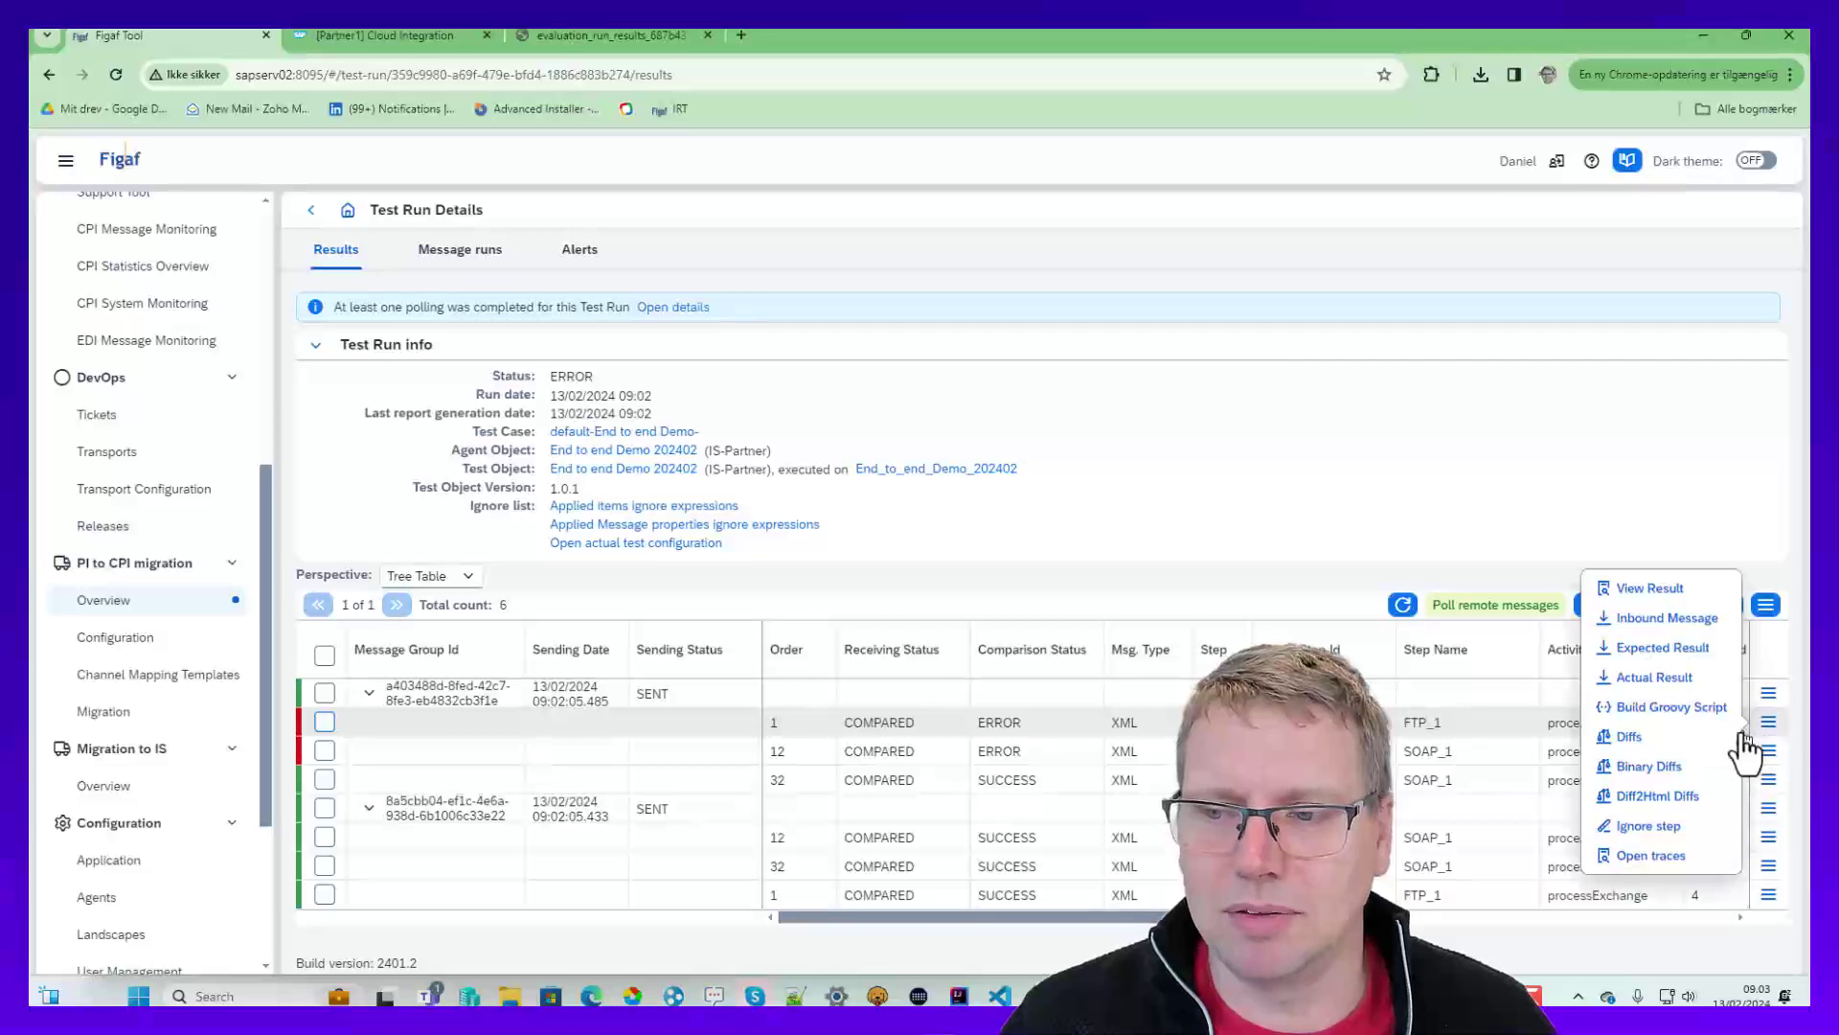
left_click(1679, 742)
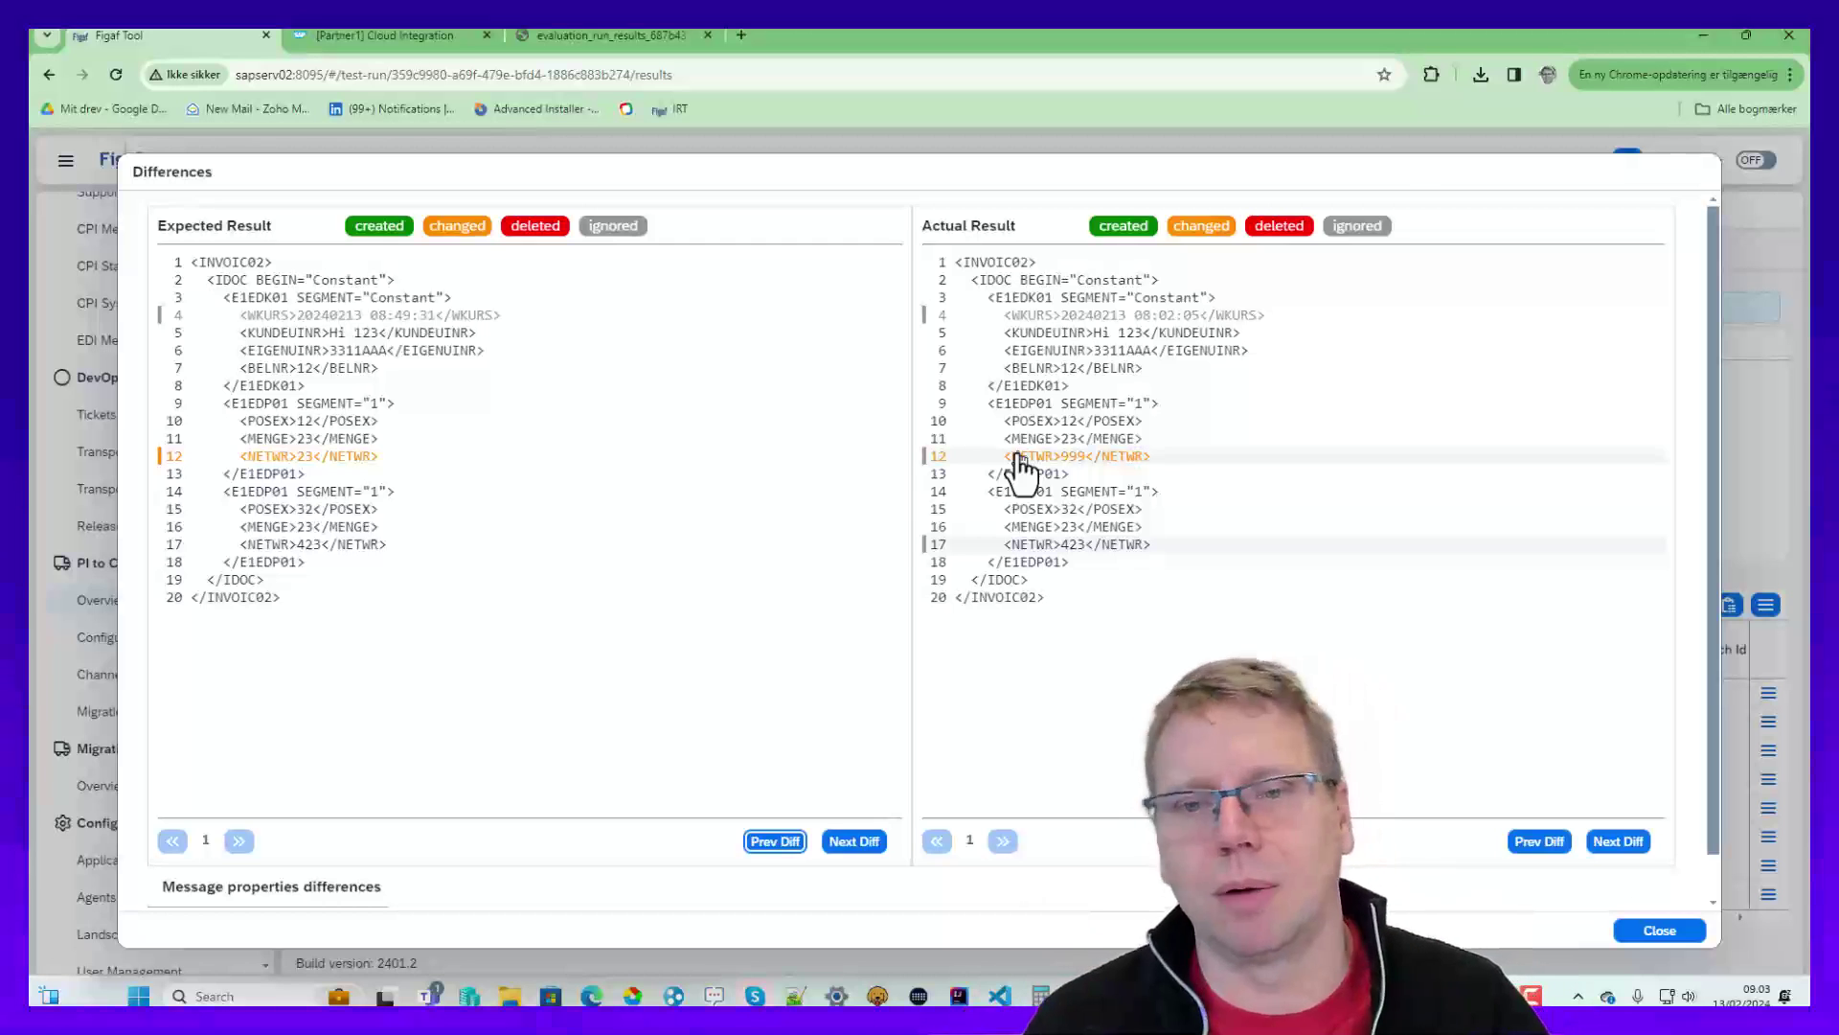
- Update the test case from all run results, dropping all old messages
left_click(1683, 937)
left_click(324, 656)
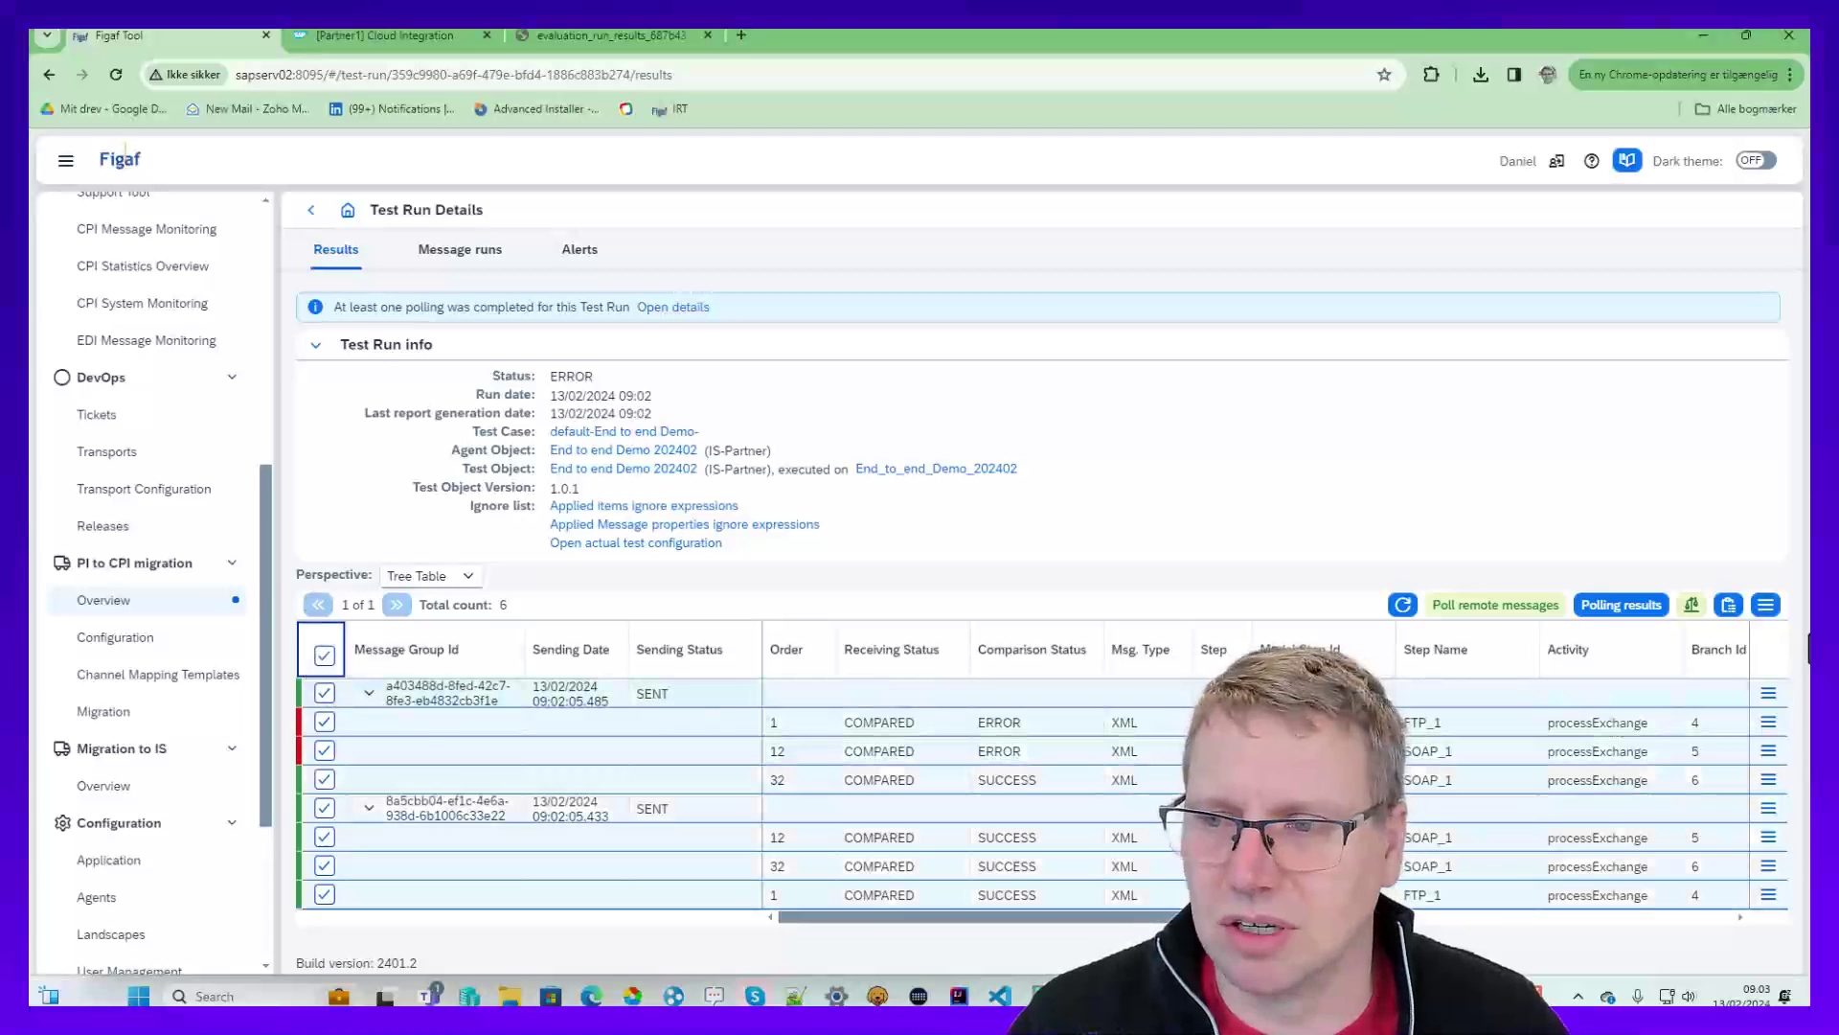
left_click(1766, 604)
left_click(1695, 636)
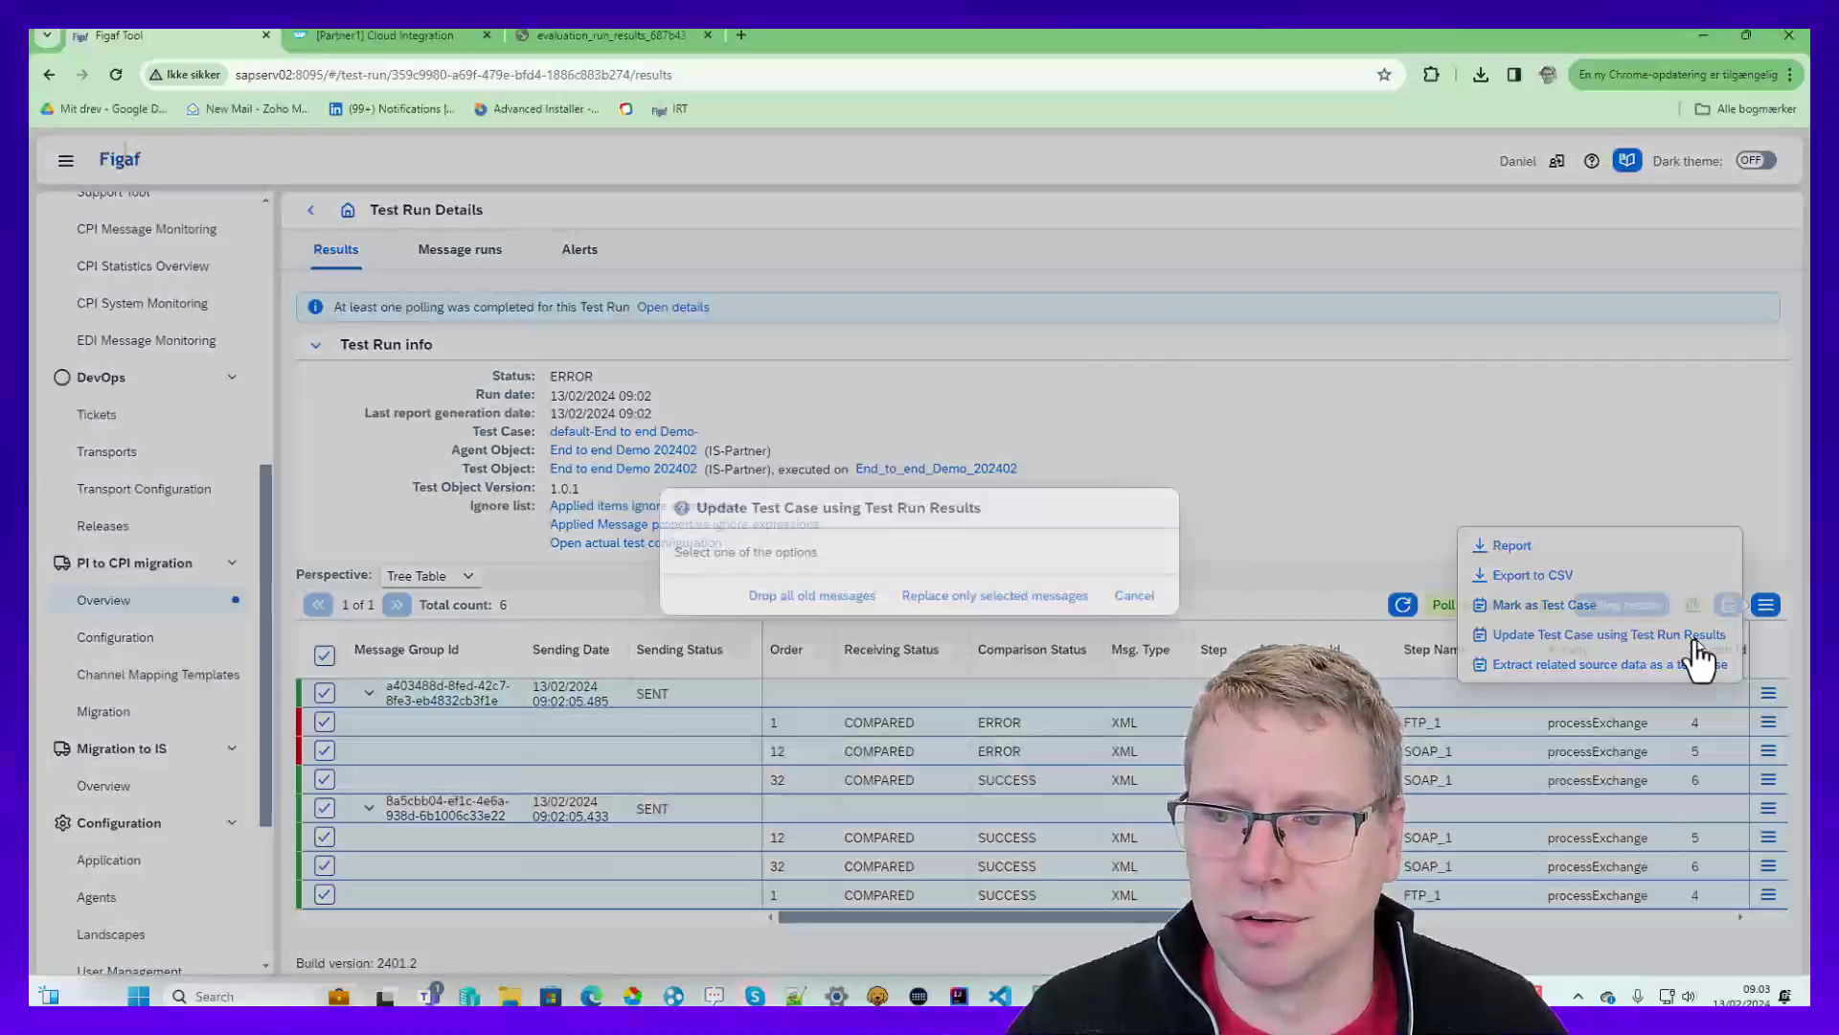
left_click(848, 598)
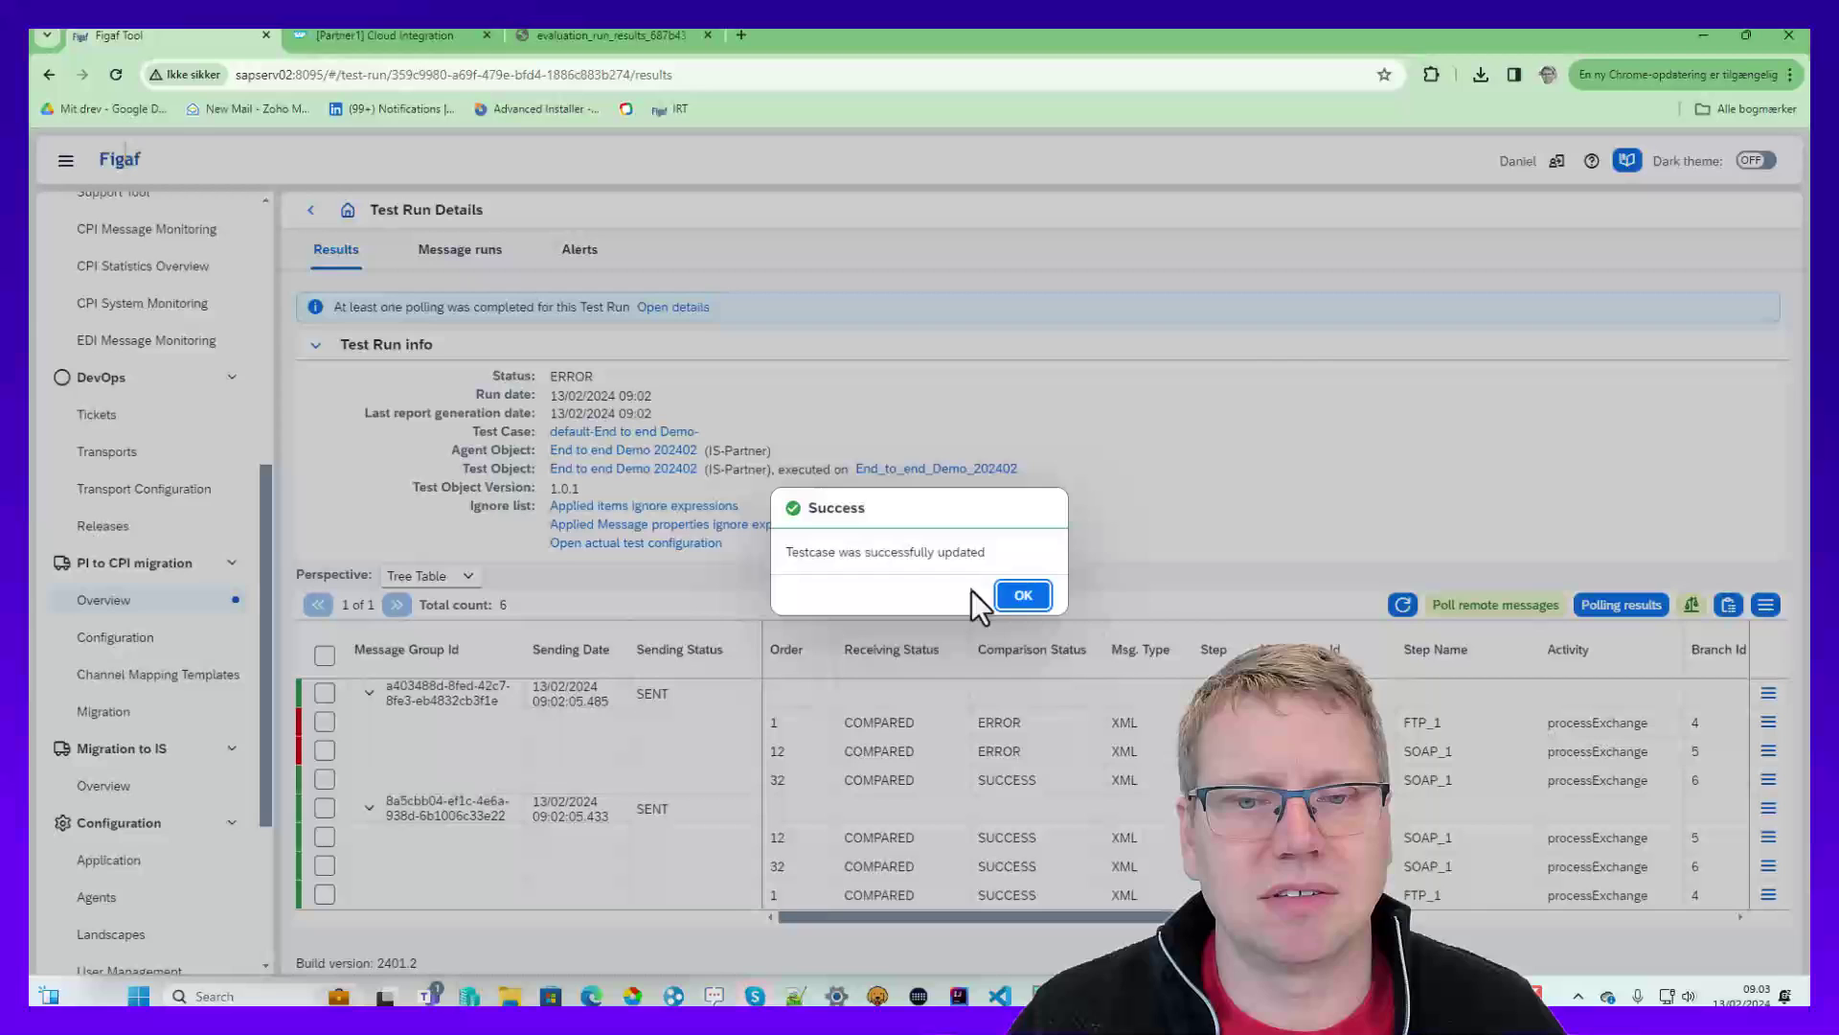
left_click(1017, 595)
- Run the updated test case and refresh the new 09:03 run's results
left_click(310, 210)
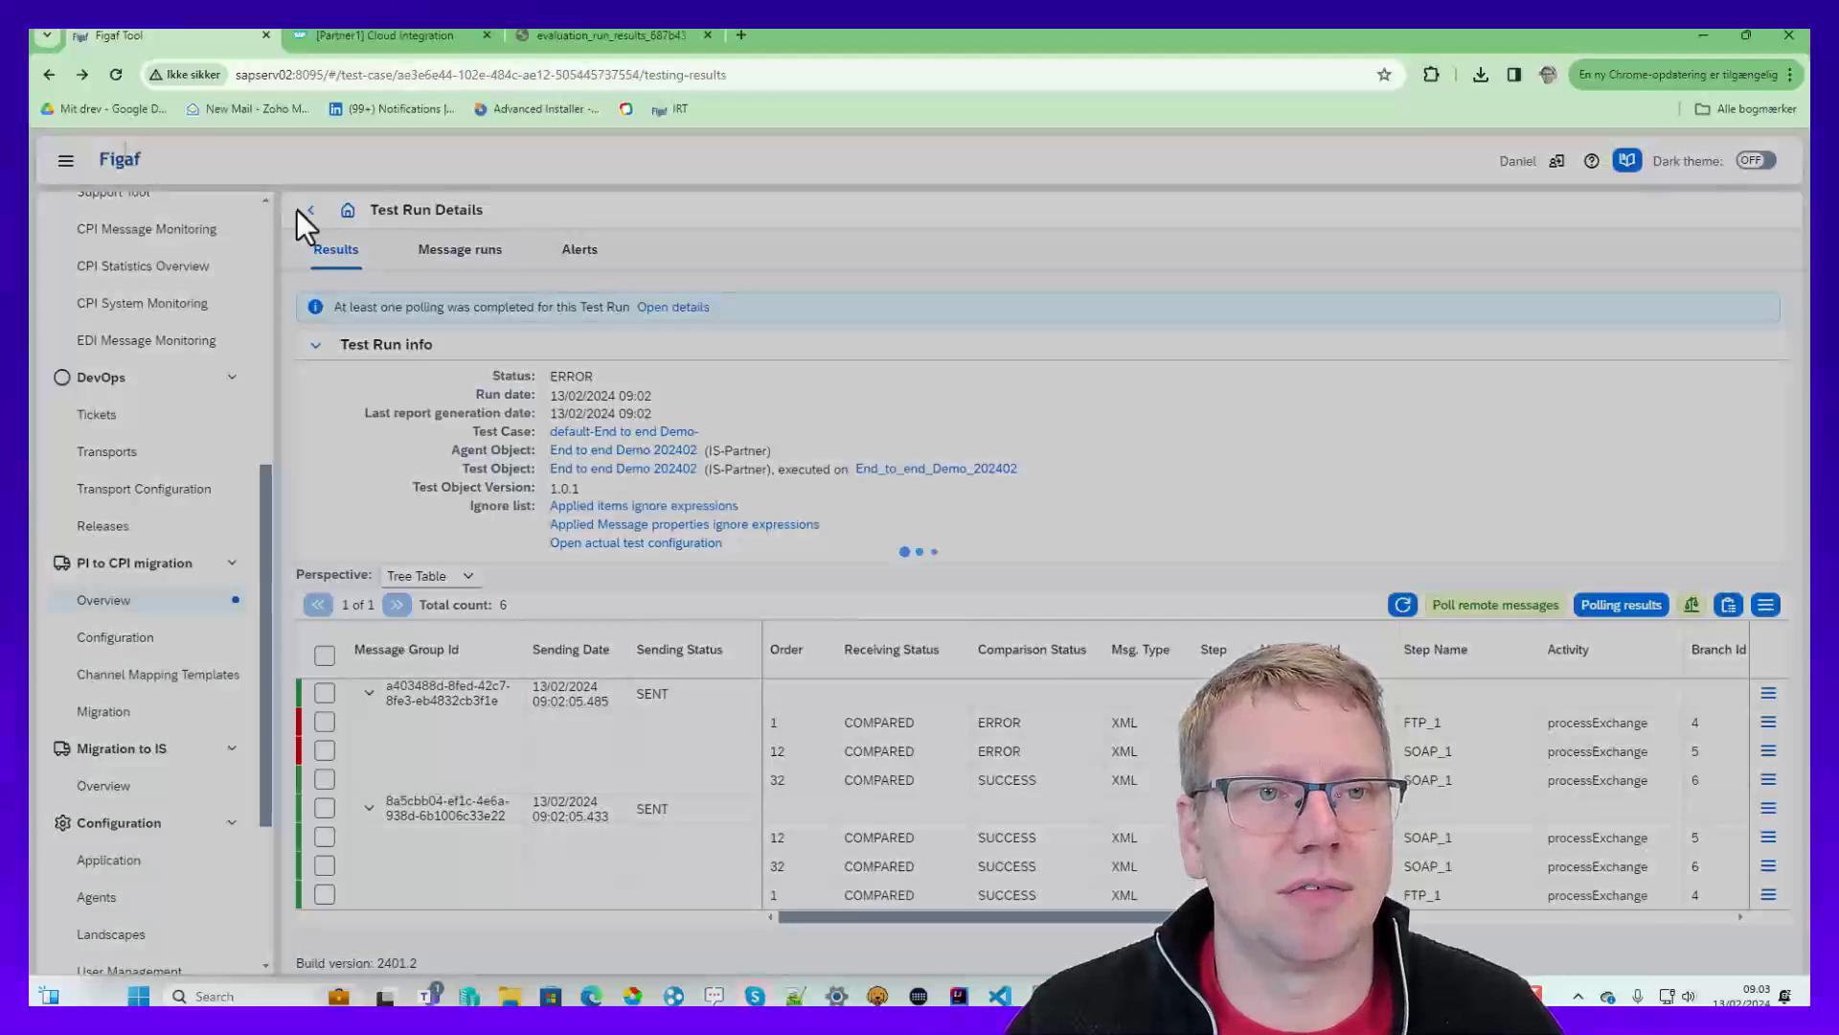
left_click(1448, 301)
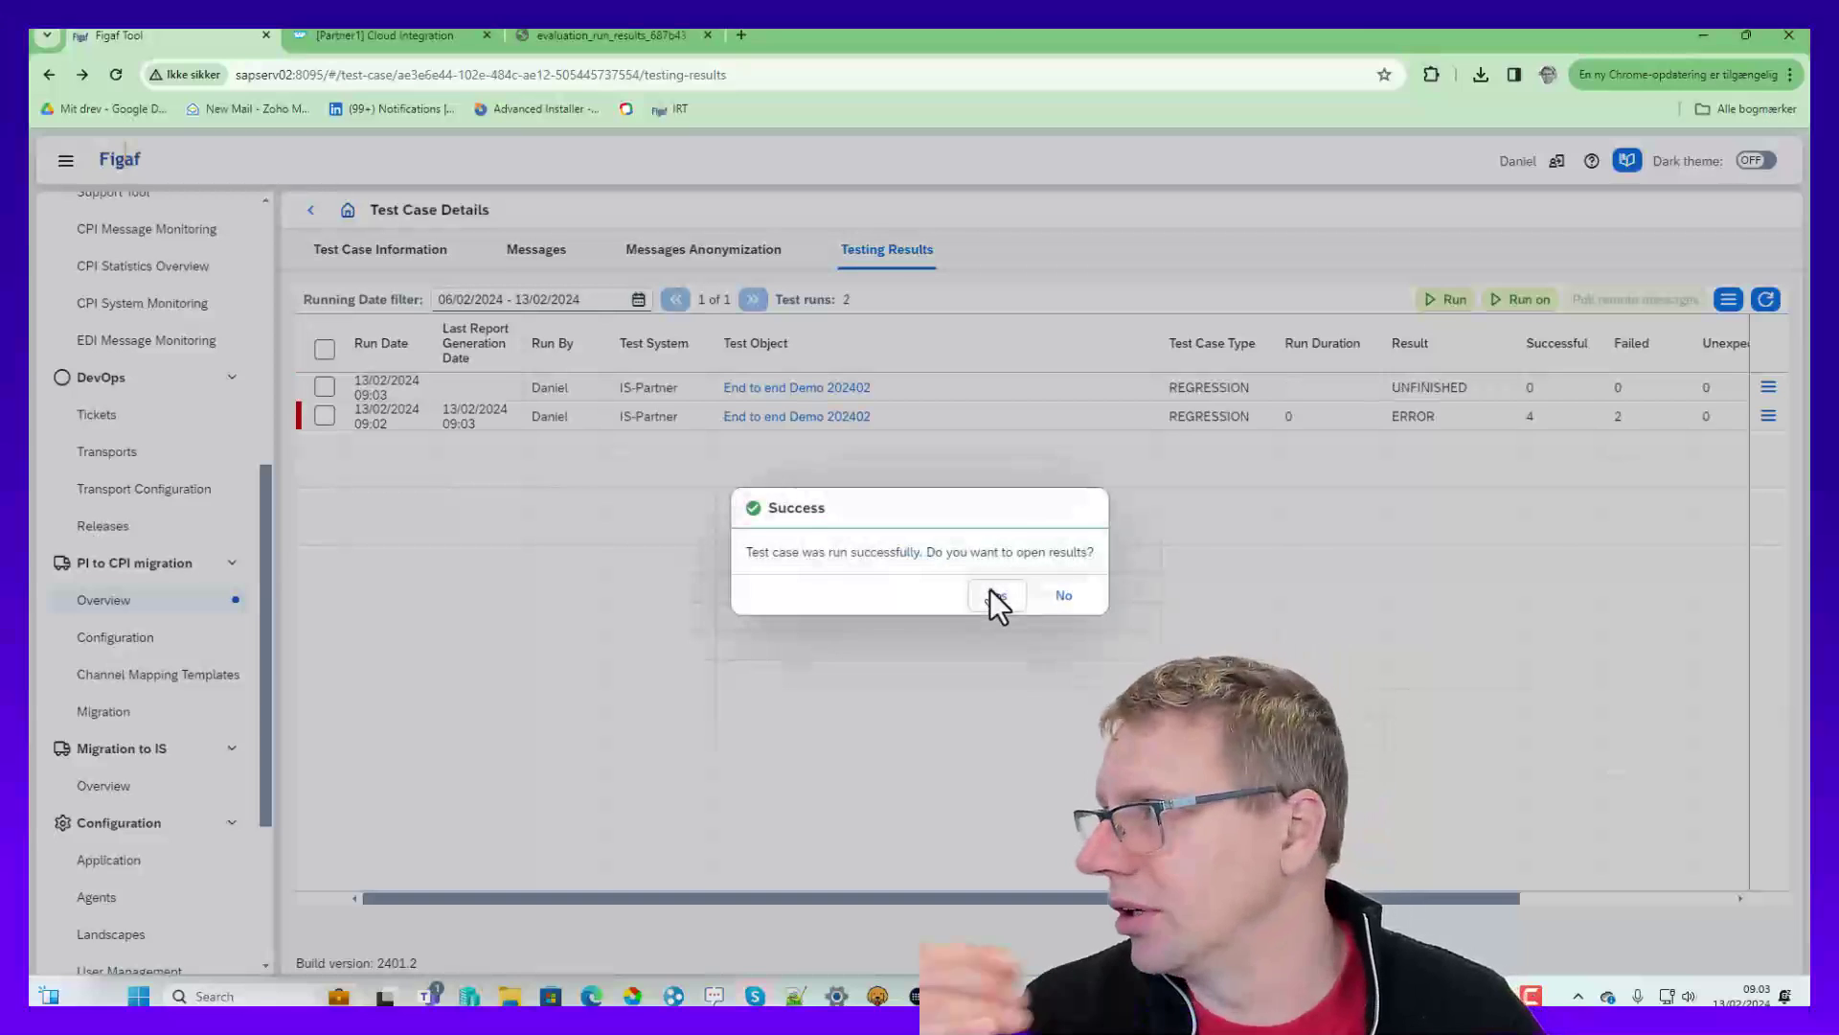
left_click(992, 593)
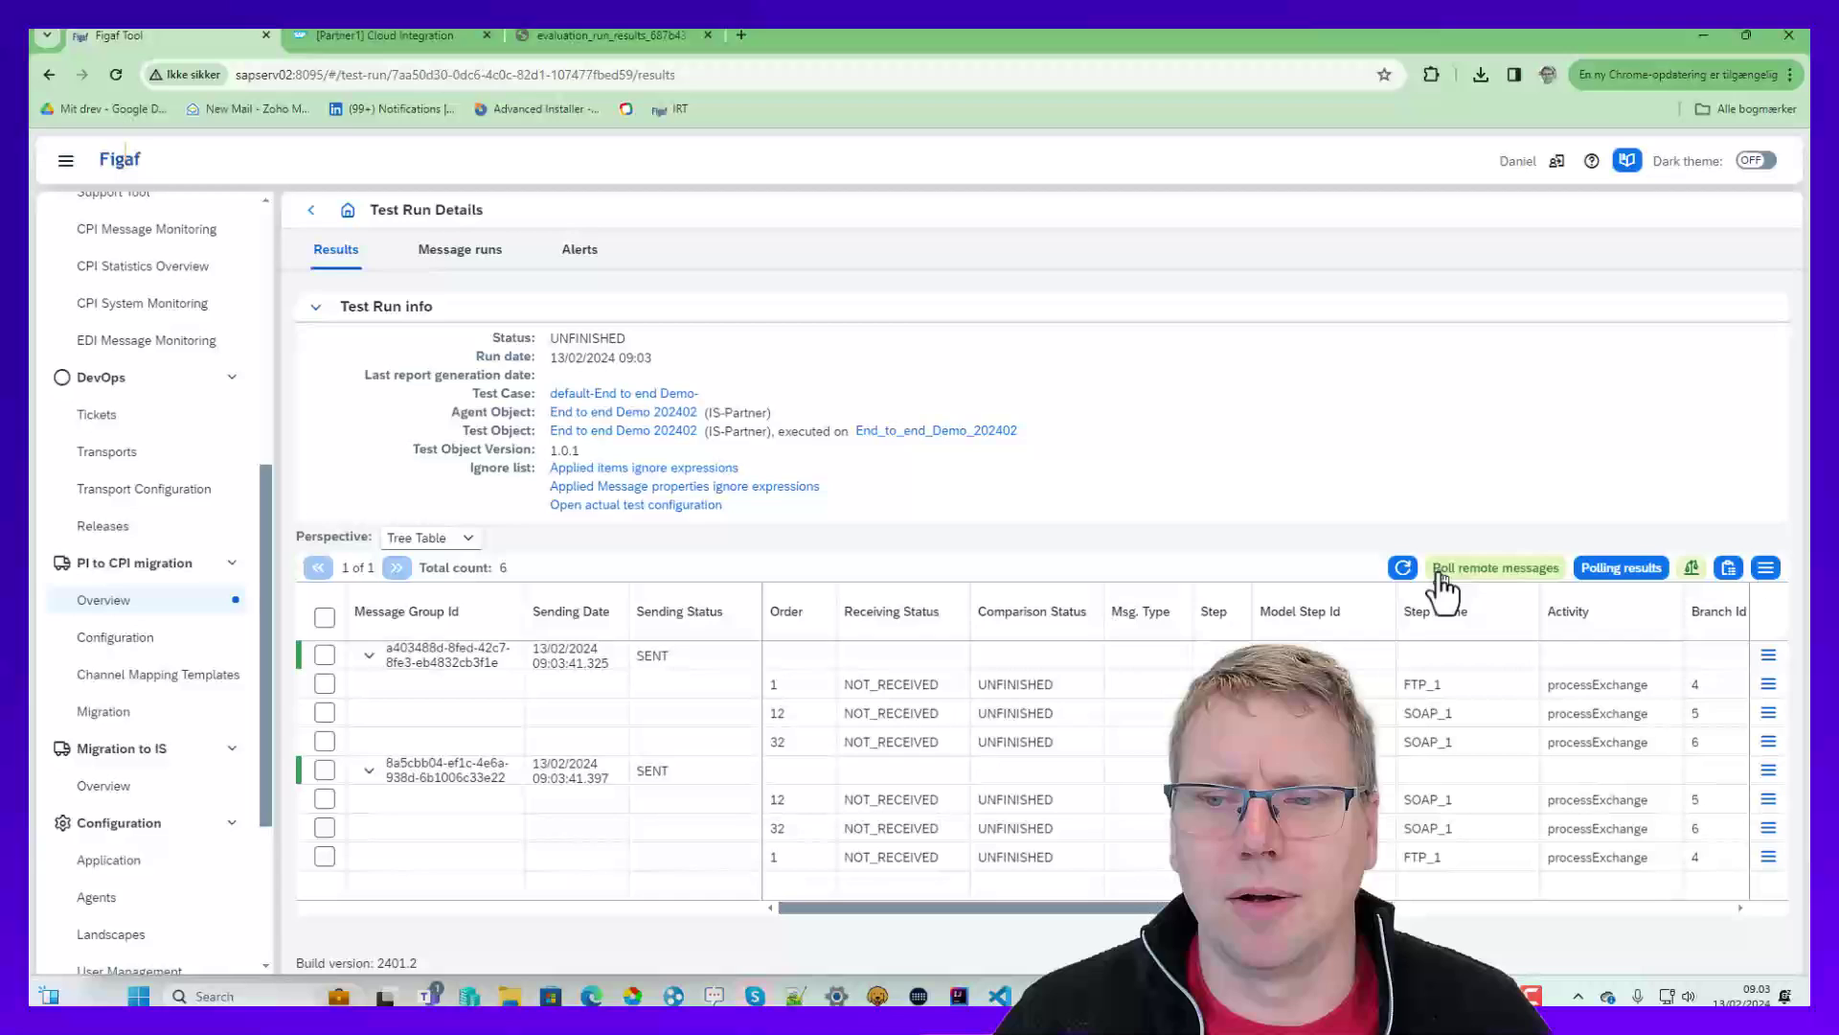
left_click(1400, 569)
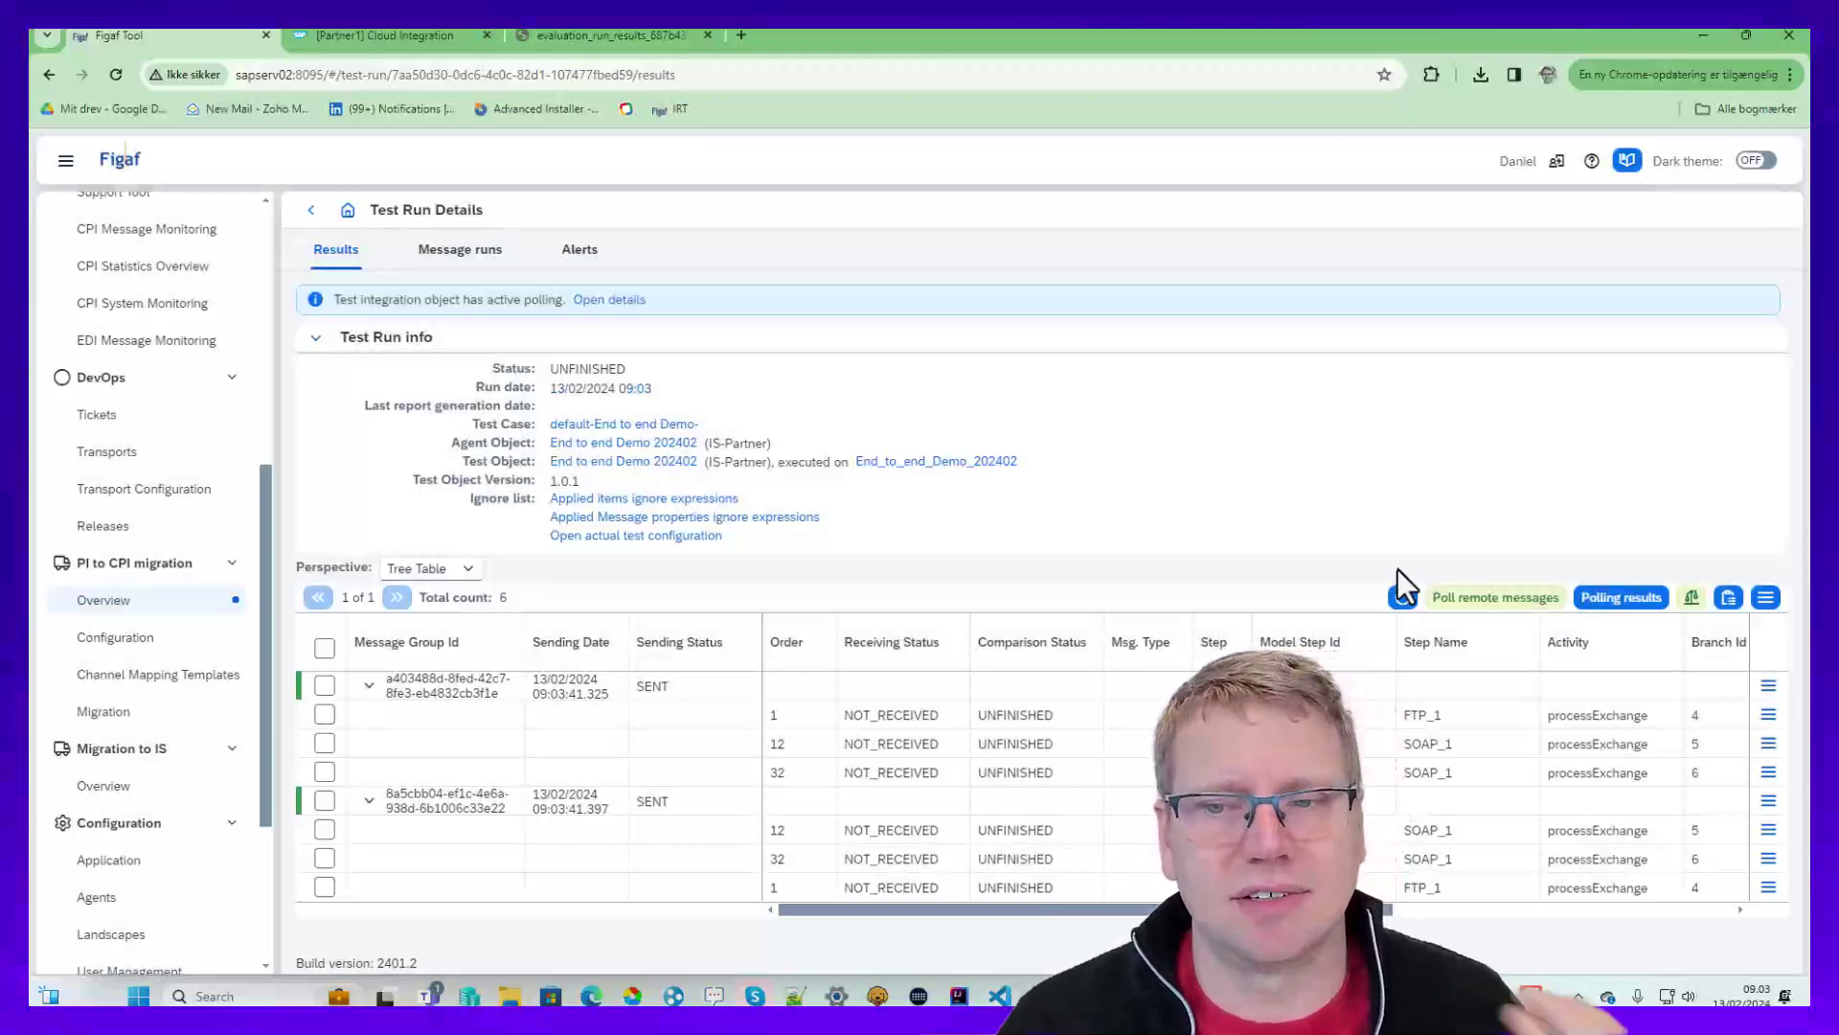
left_click(1404, 598)
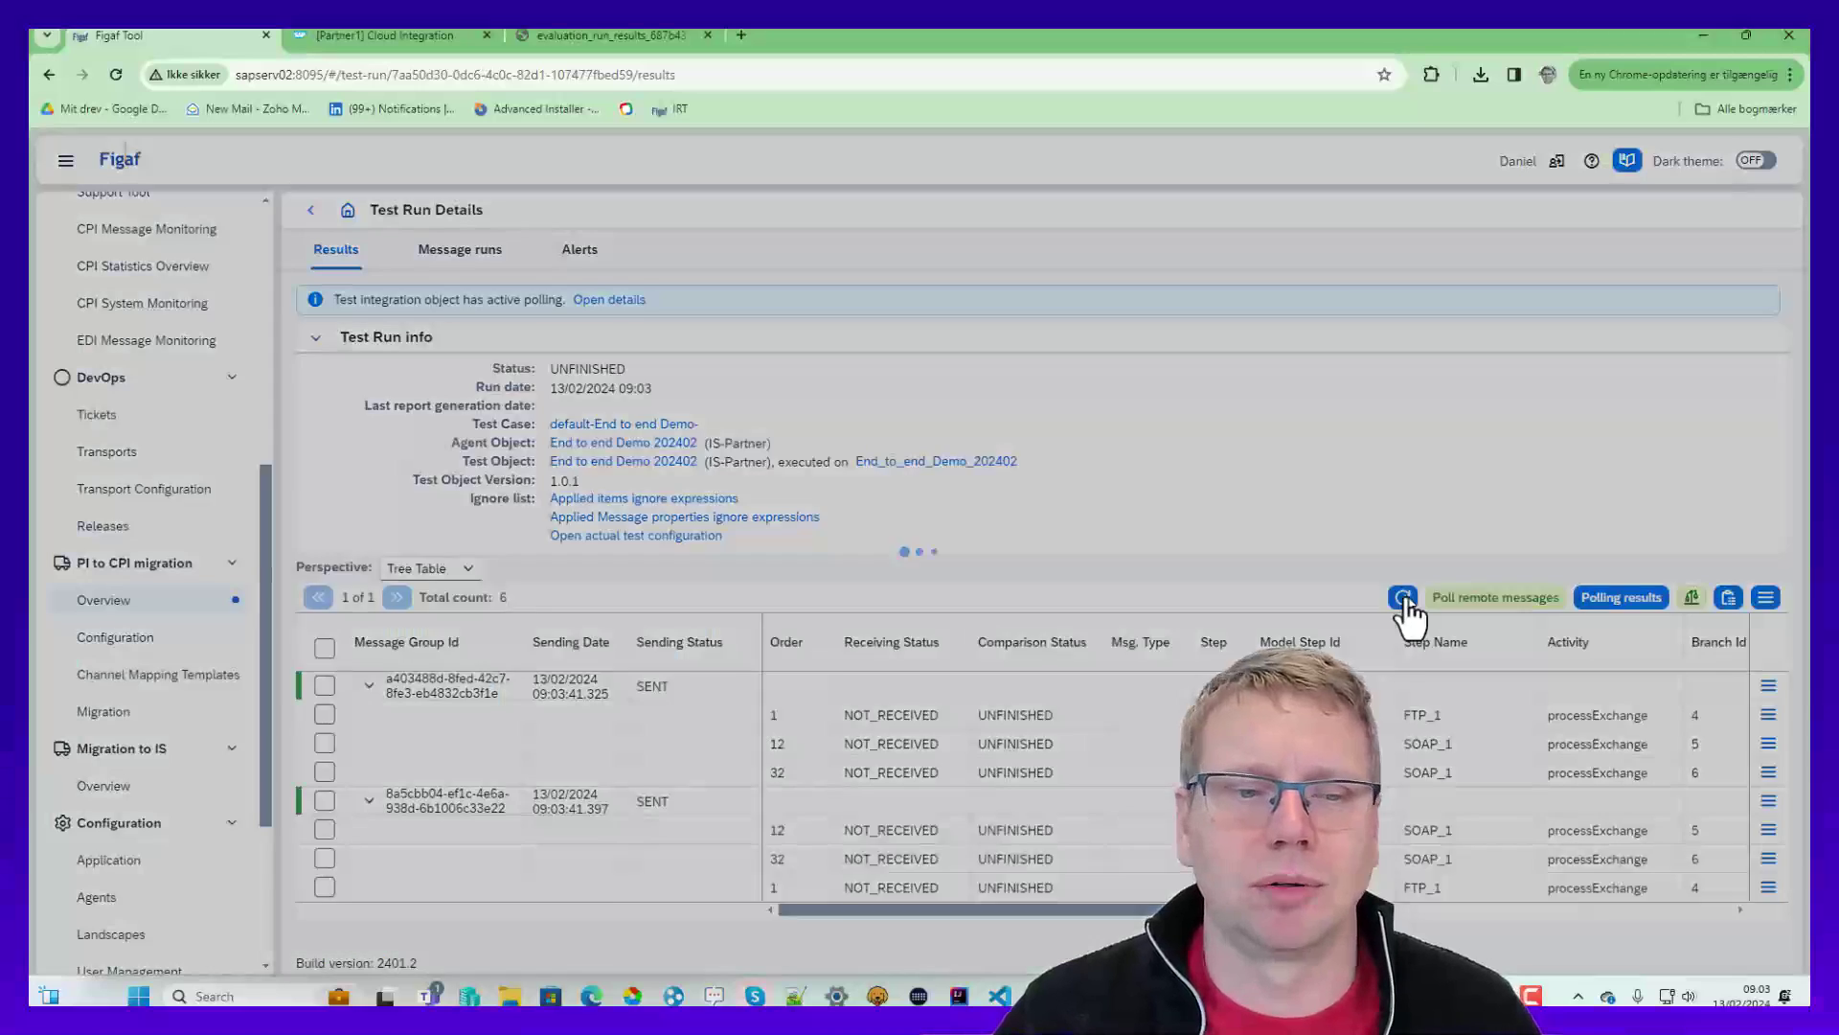